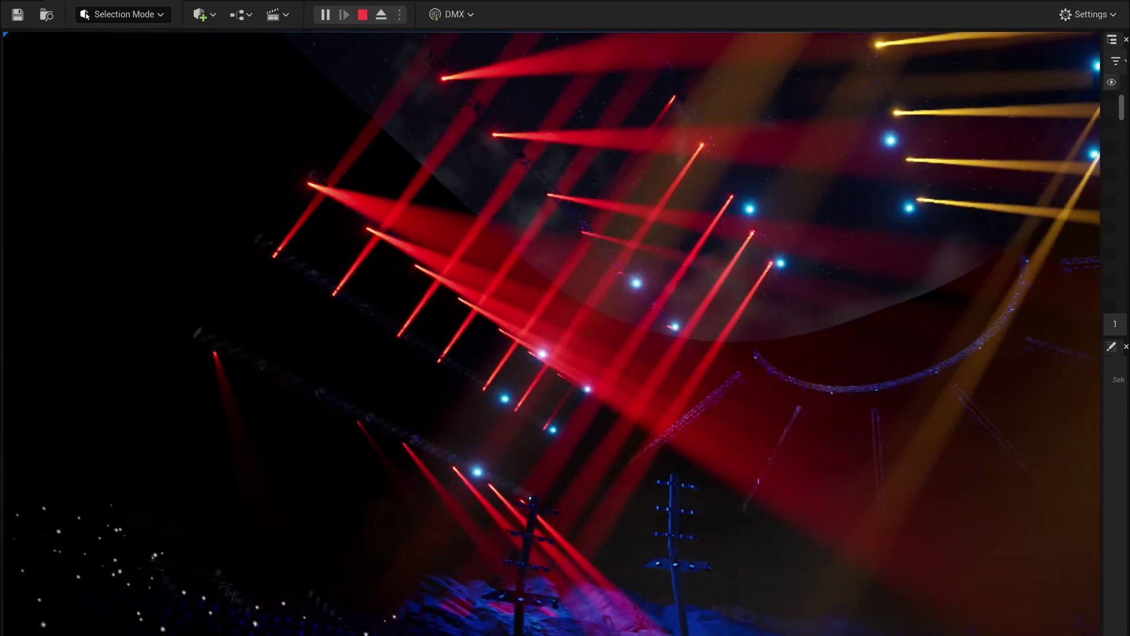
Find the DMX plugins and enable DMX Control Console, DMX Engine and DMX Fixtures.
click(83, 12)
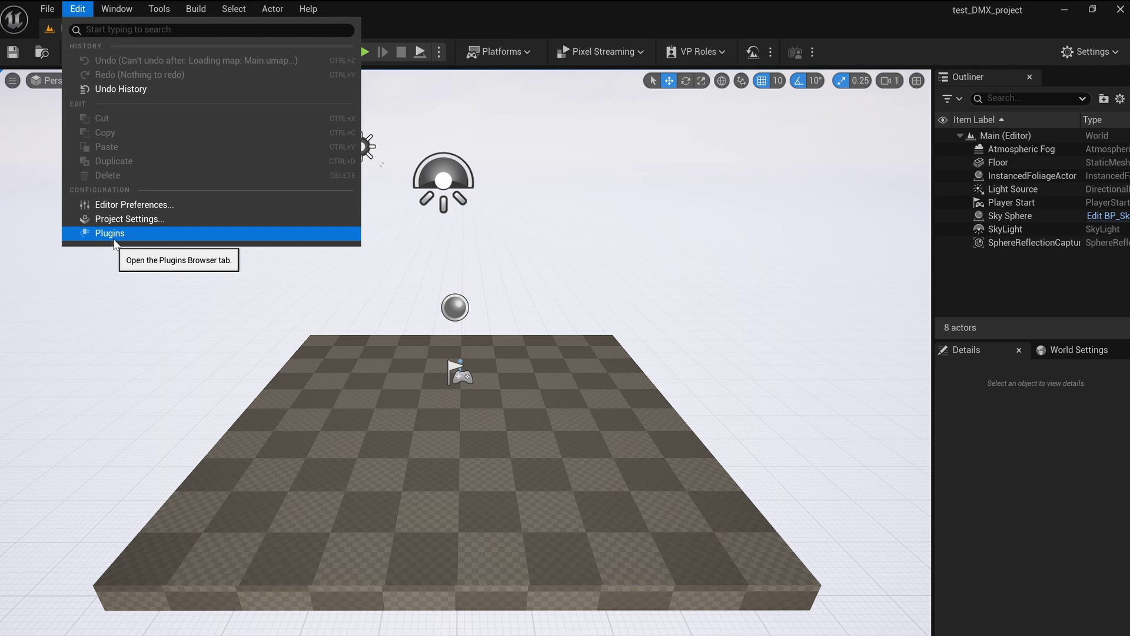
click(115, 235)
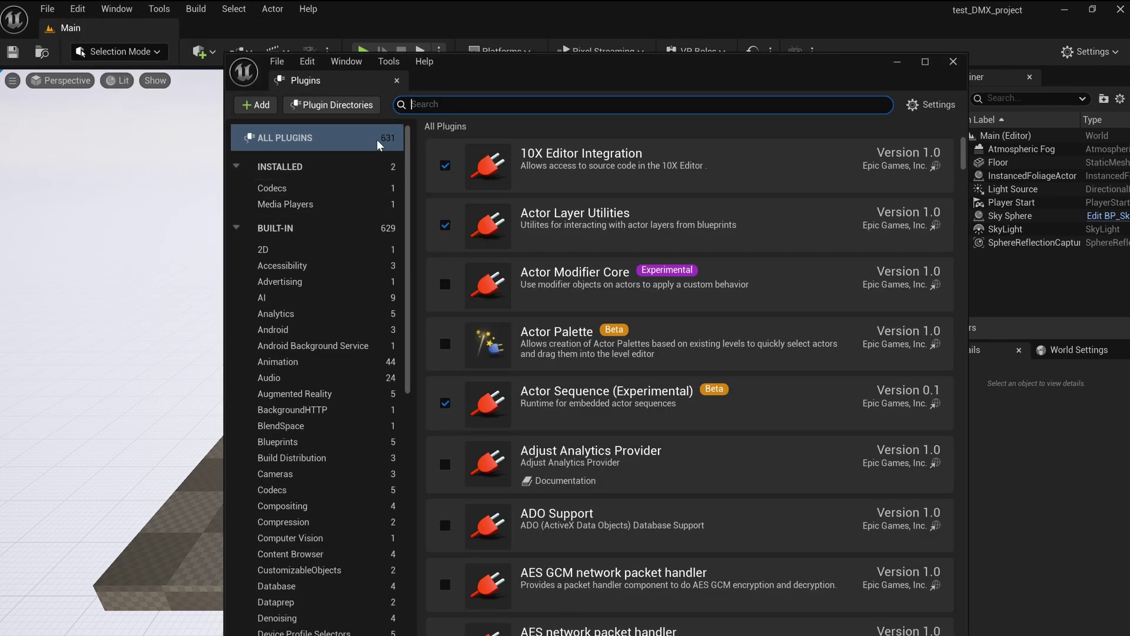
text(dmx)
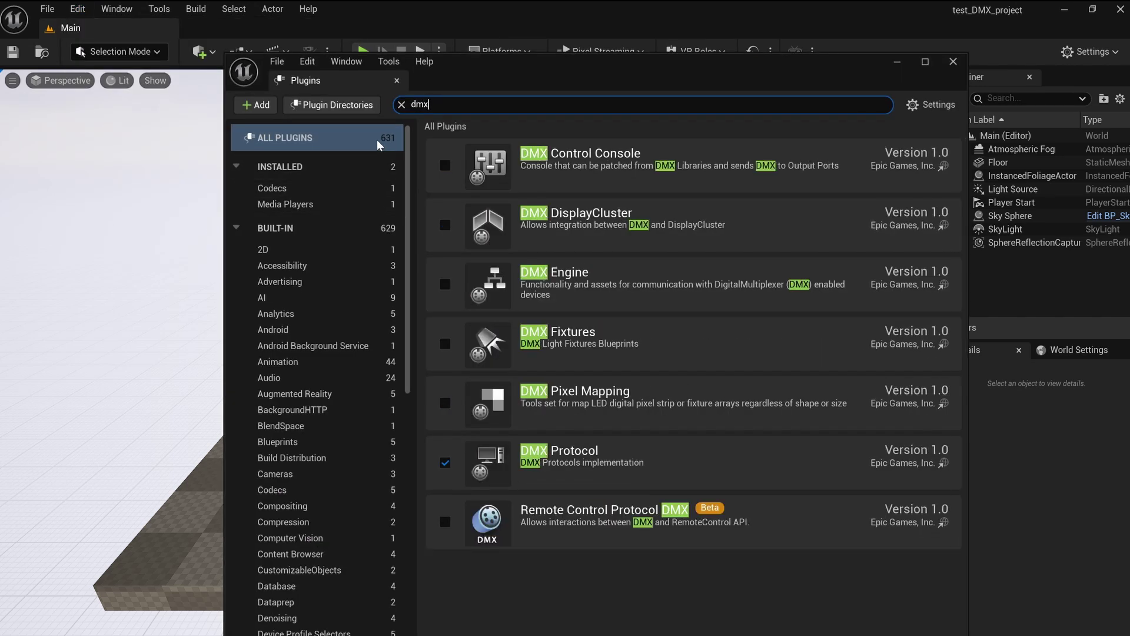
click(446, 166)
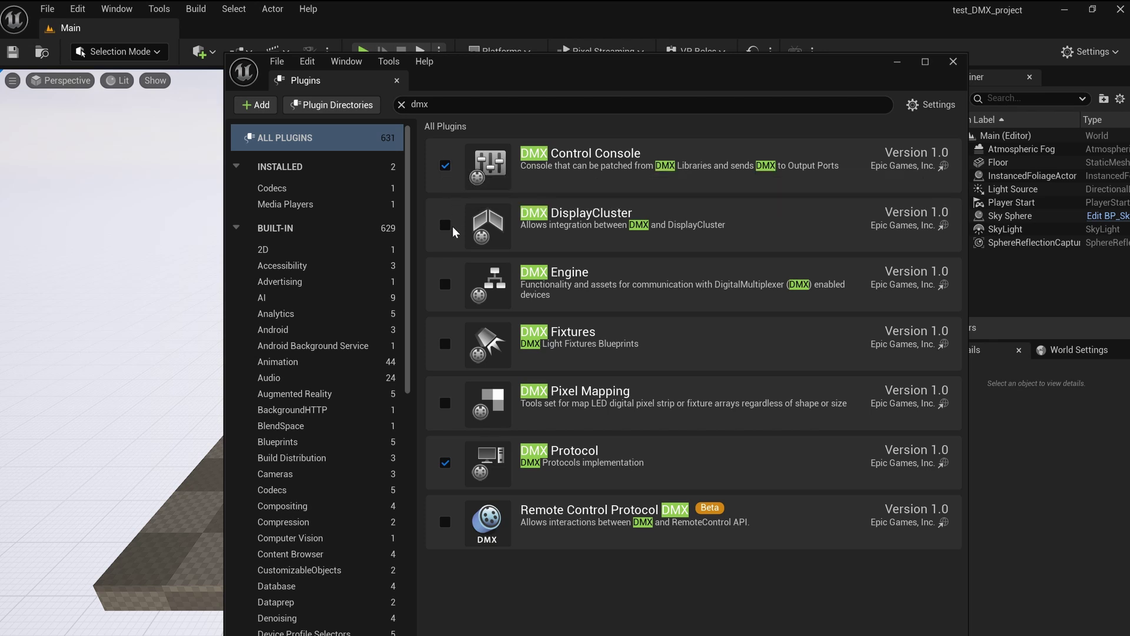
click(445, 284)
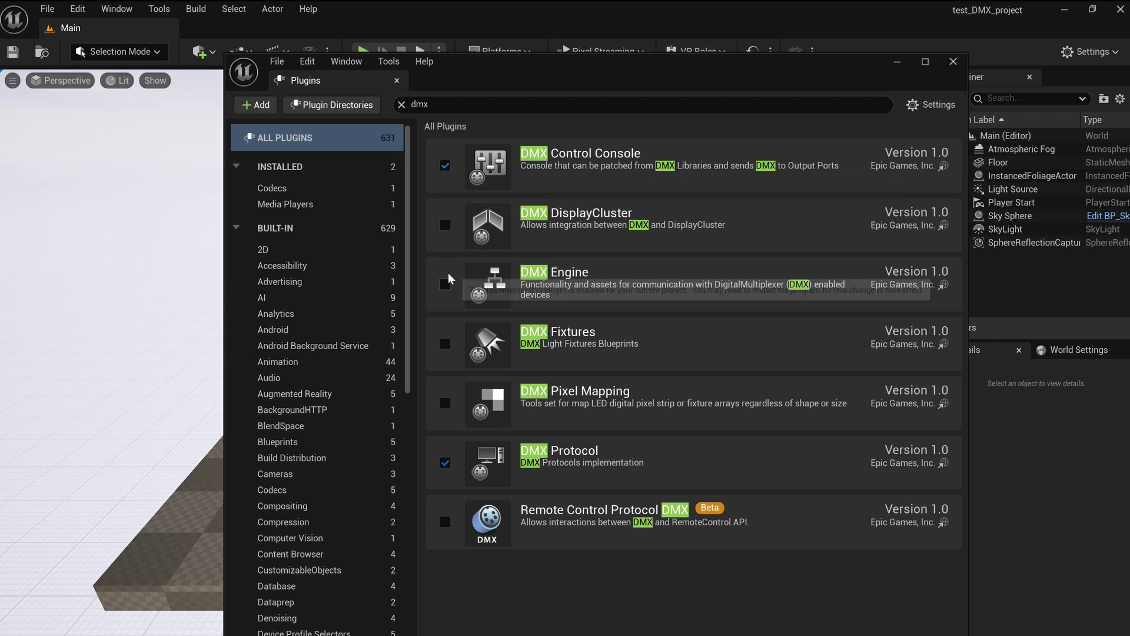
click(446, 343)
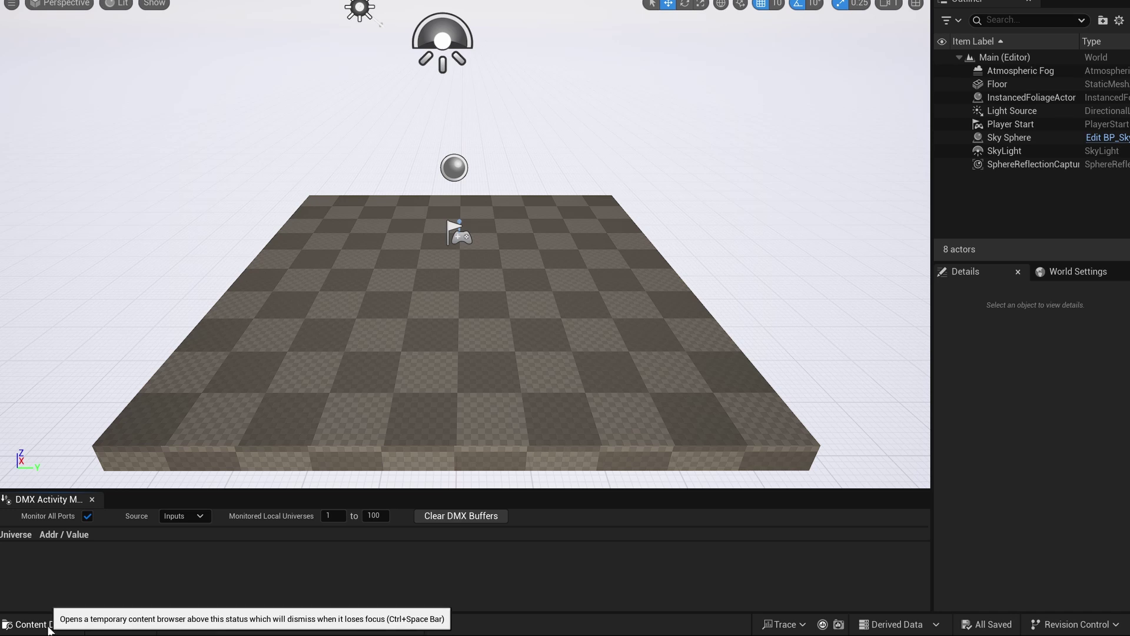
Make engine content visible in the Content Drawer.
click(48, 627)
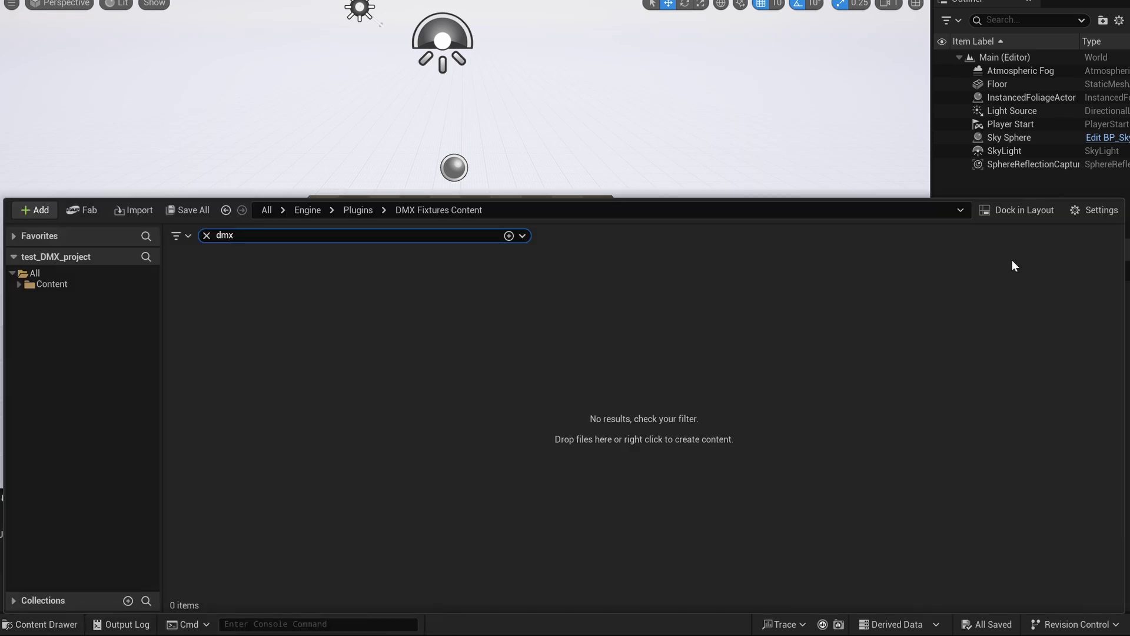
click(1096, 211)
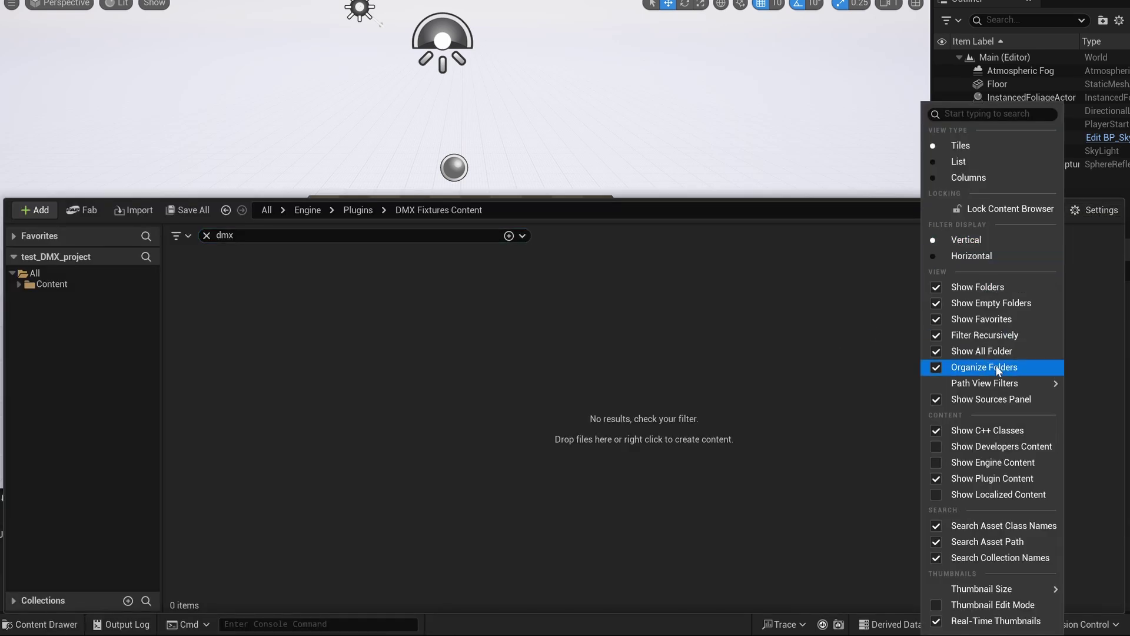
click(936, 464)
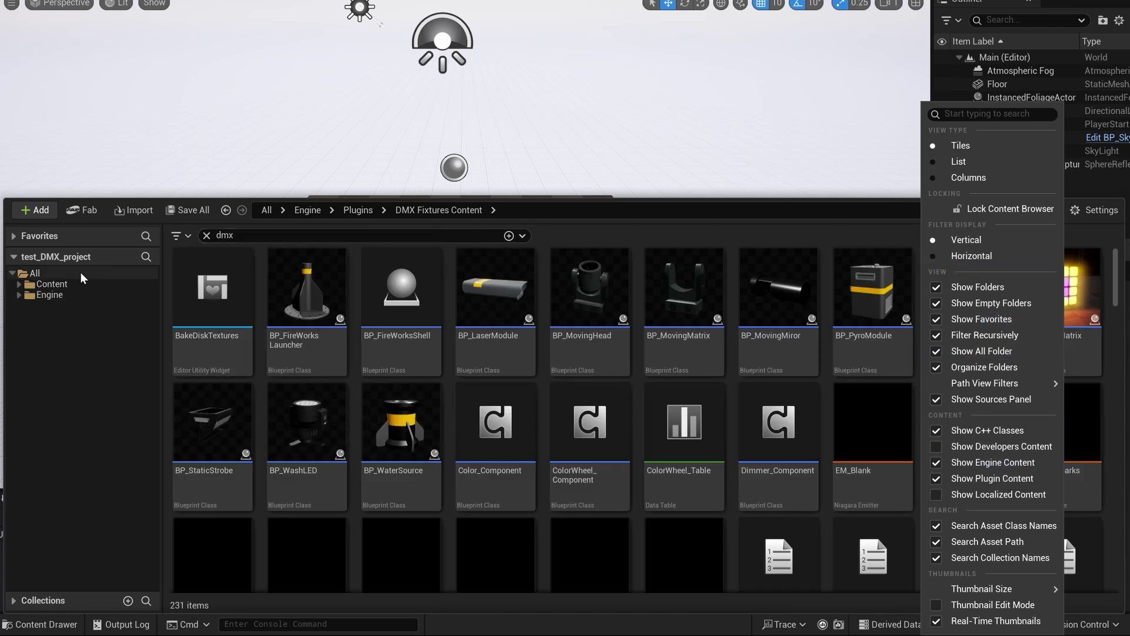
Filter the Engine folder tree for "dmx" and open the DMX Fixtures Content folder.
click(30, 295)
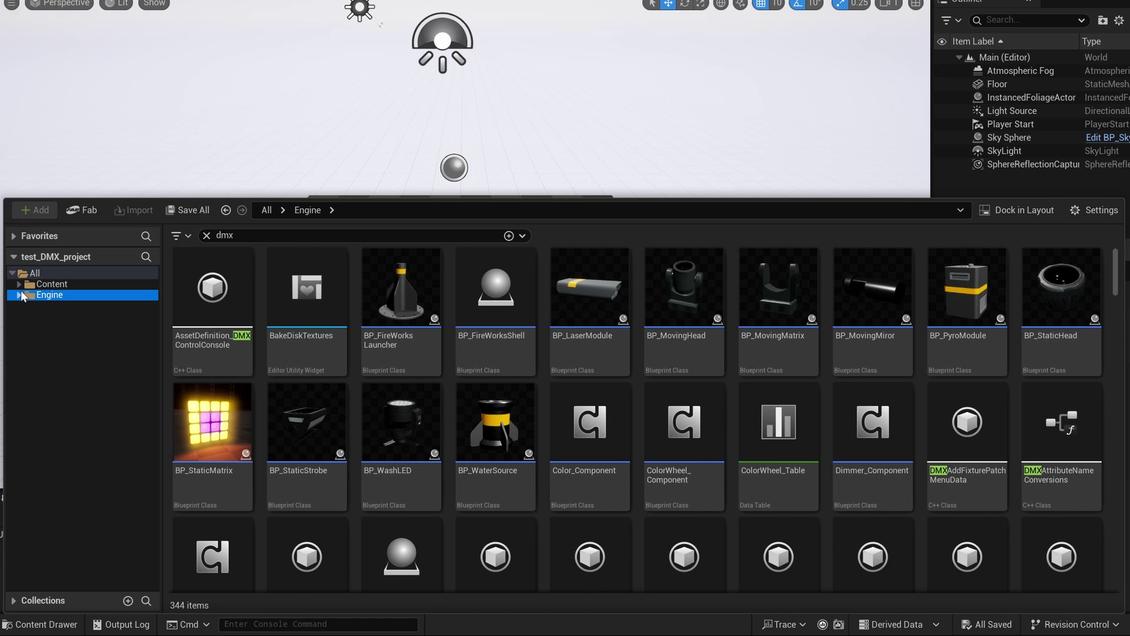
click(22, 293)
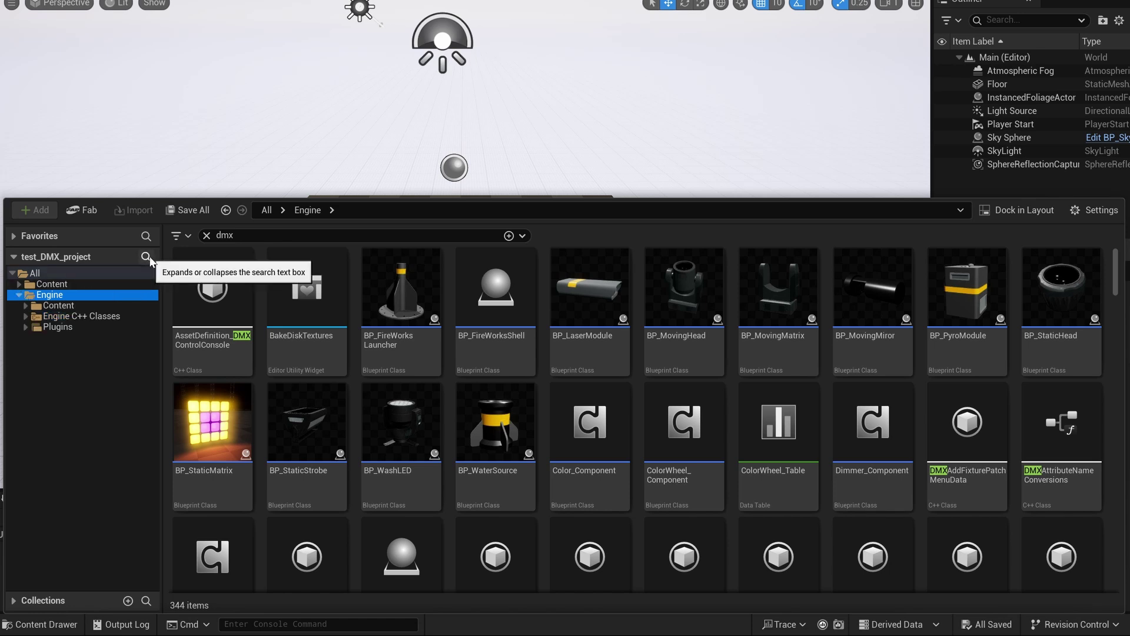
click(146, 258)
text(dm)
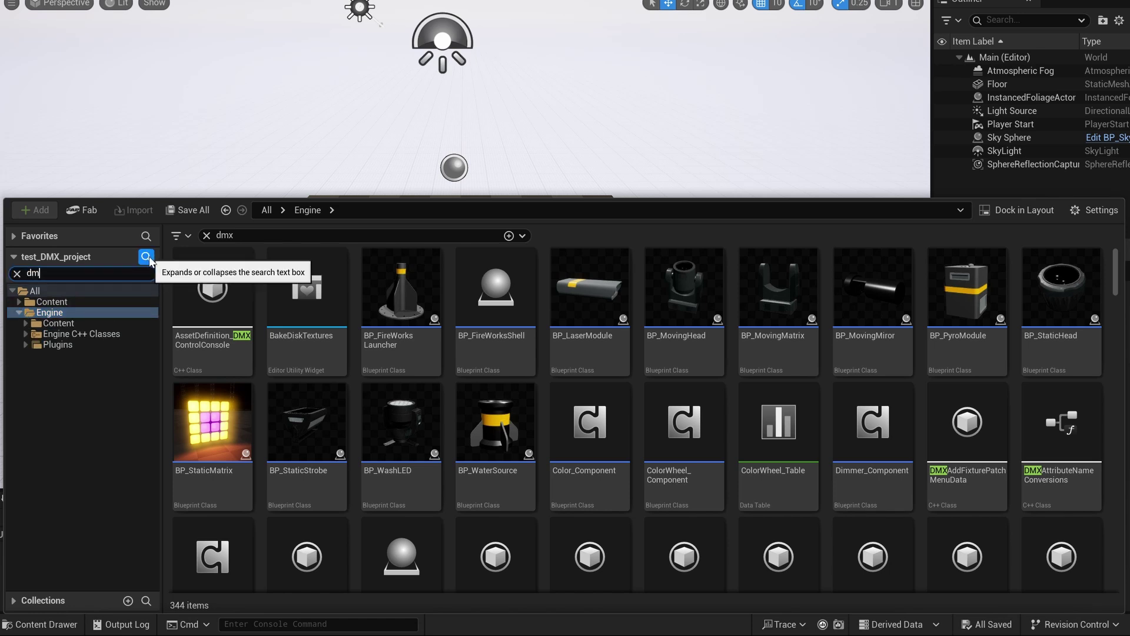
text(x)
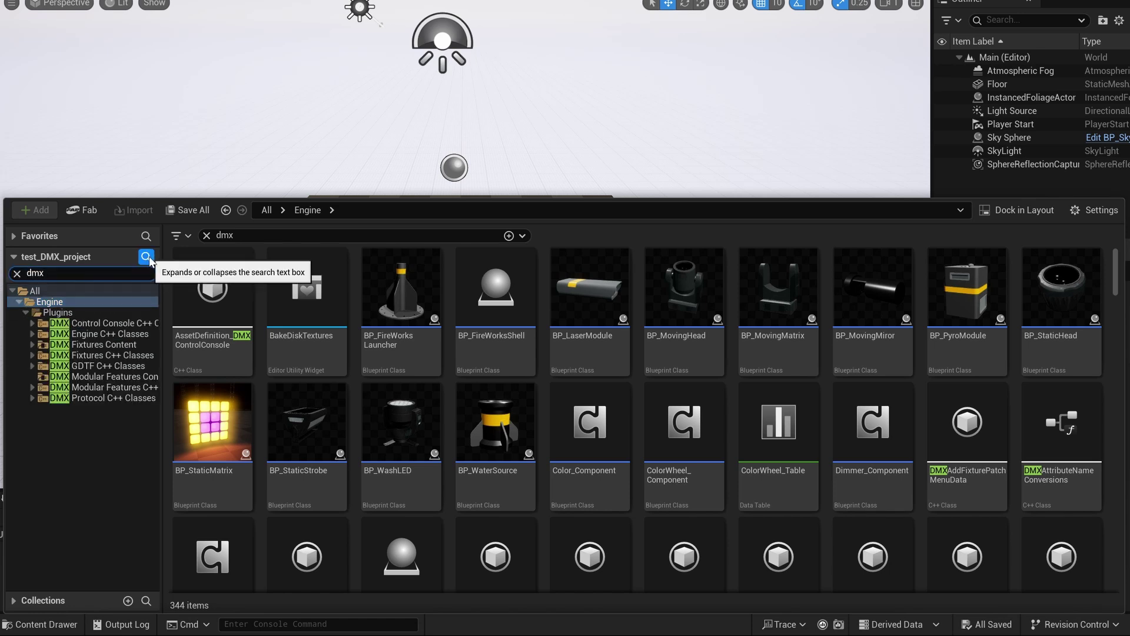
click(86, 346)
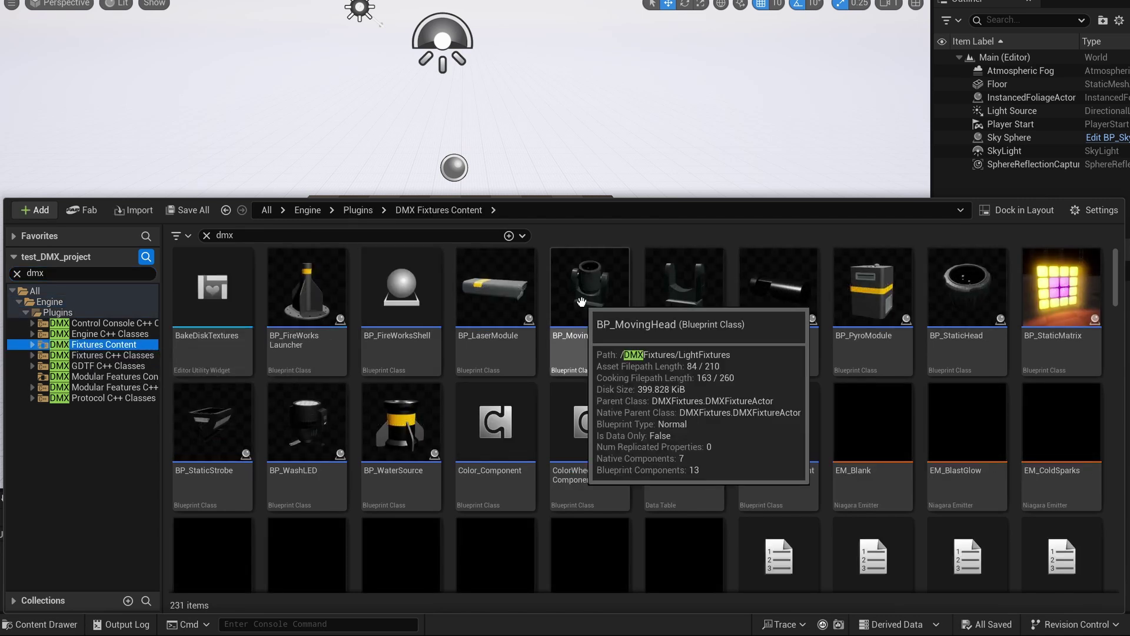
Place a BP_MovingHead fixture in the level and lower it to a height of 120.
drag(582, 301, 538, 144)
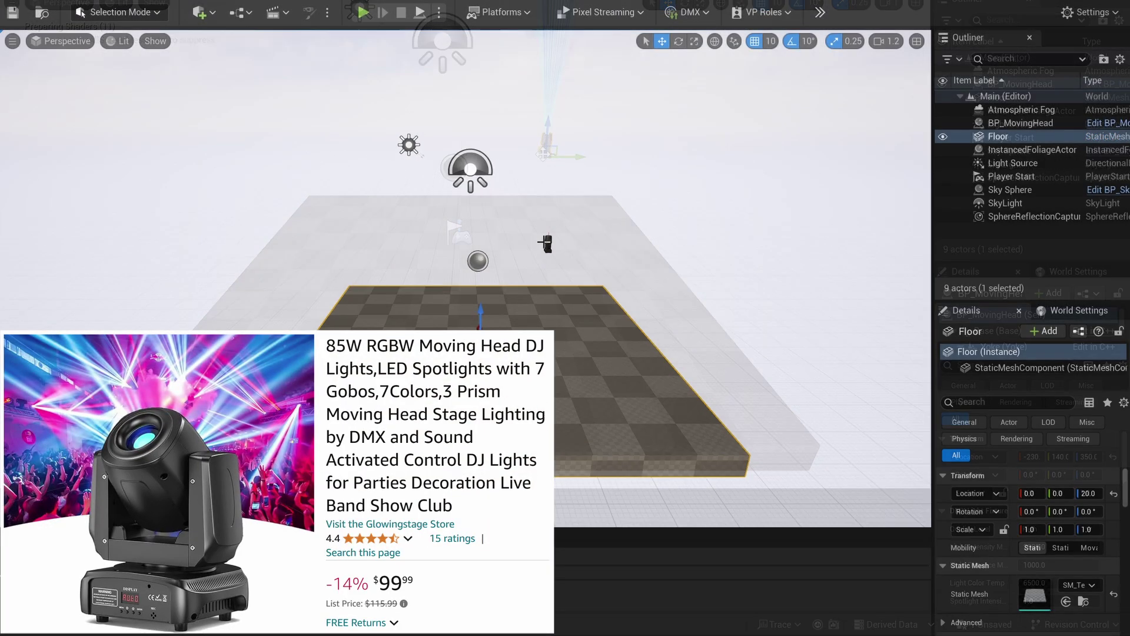
click(546, 243)
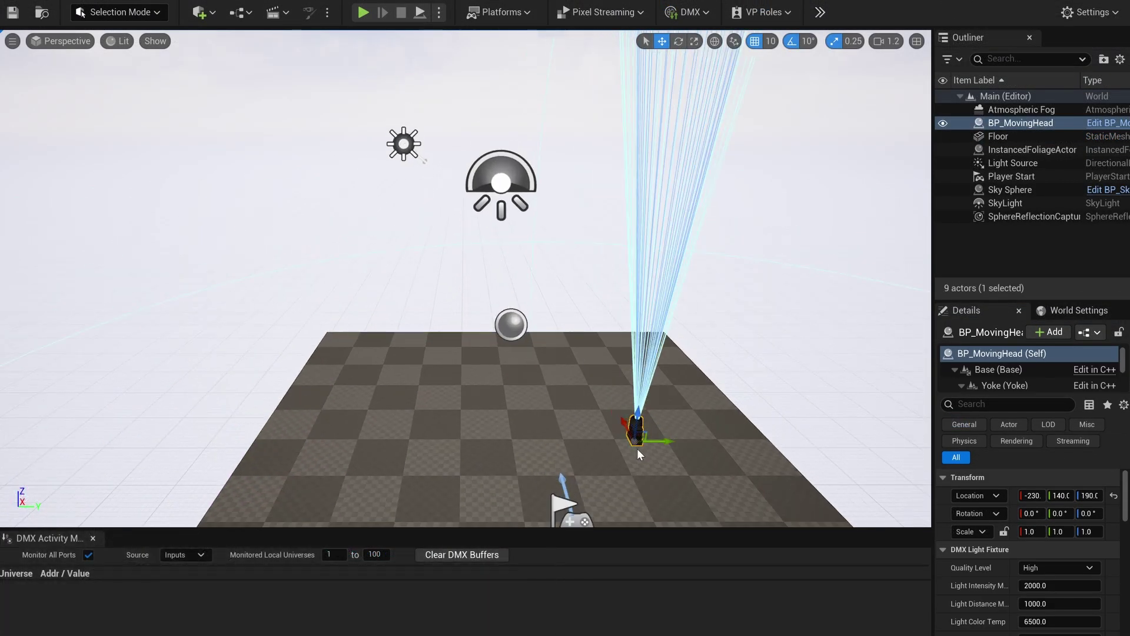
scroll(637, 449, down, 5)
mouse_move(637, 449)
right_down()
mouse_move(637, 377)
mouse_move(637, 441)
right_up()
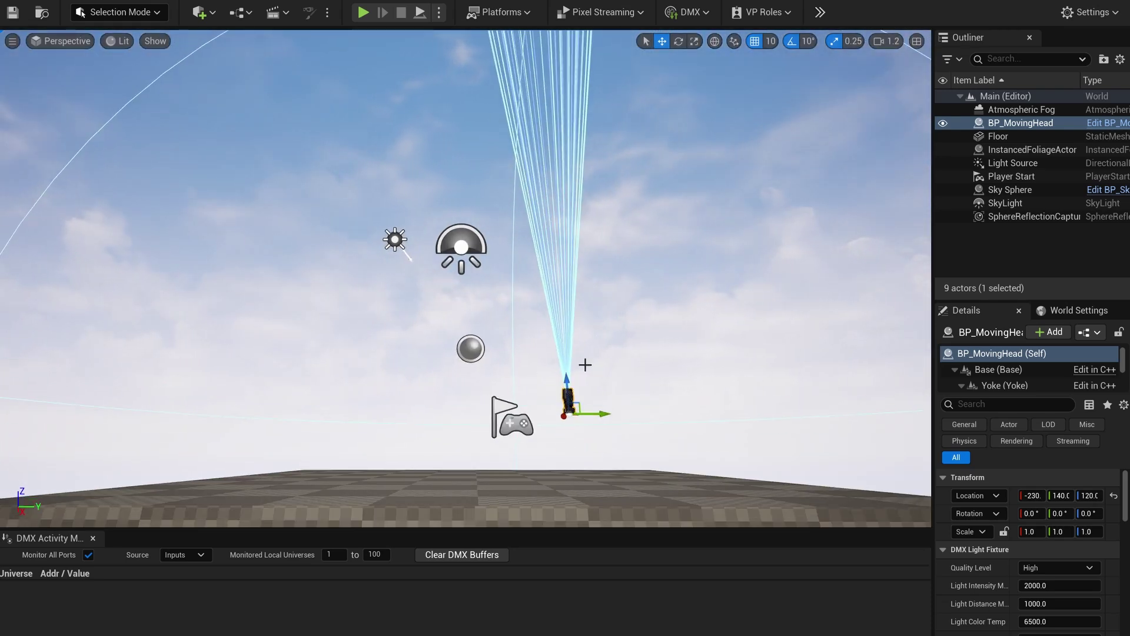
Test-run the level and view the moving head up close to check its placement above the floor.
click(363, 12)
key(Escape)
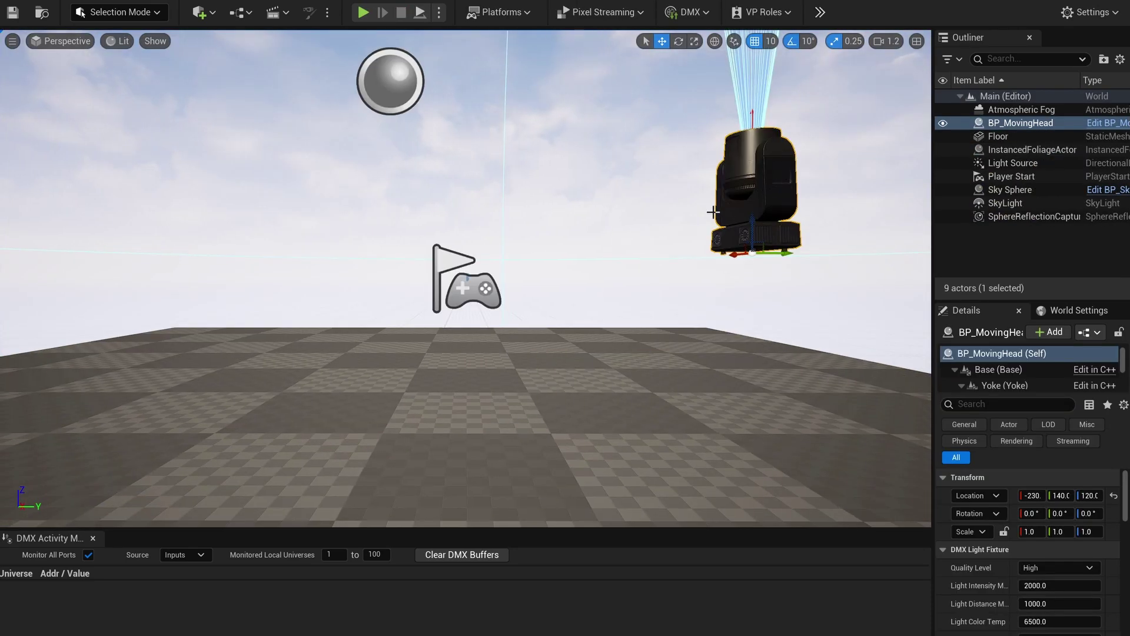
right_drag(712, 212, 311, 226)
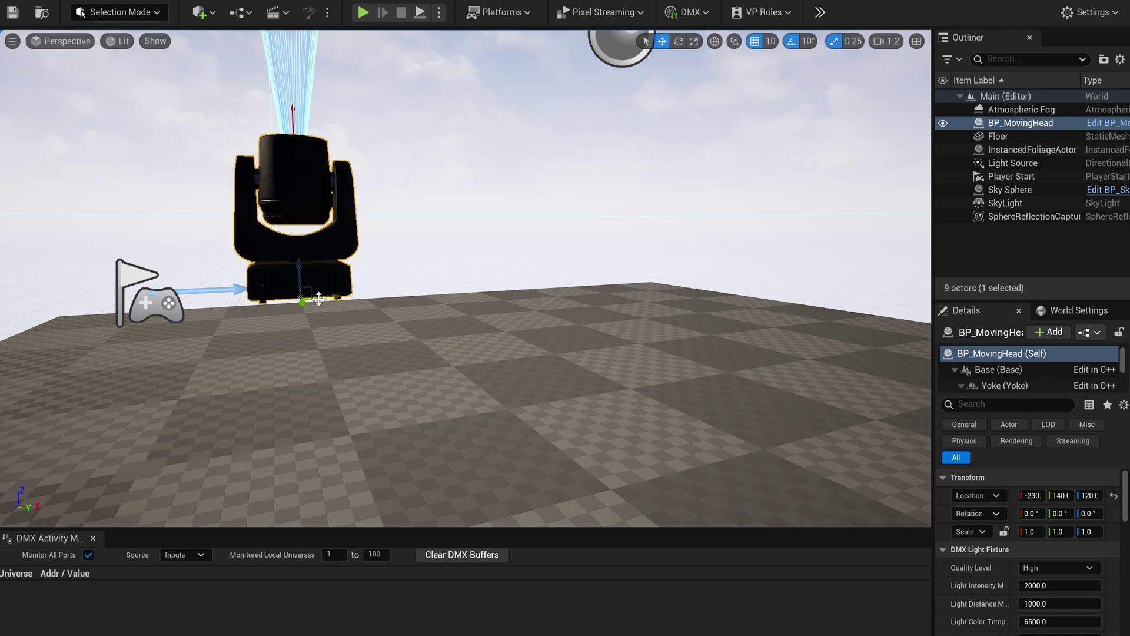
right_drag(318, 300, 218, 332)
click(363, 12)
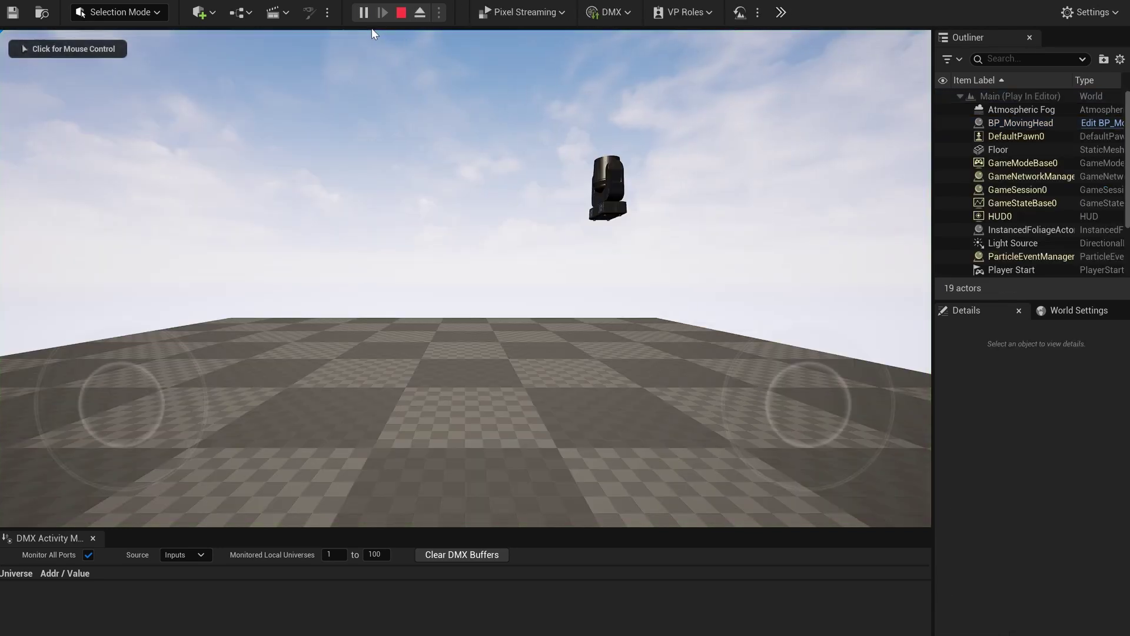
key(Escape)
Move the moving head to about X 20, Y 140, Z 150, turn it upside down to face the floor, and test-run the level.
drag(651, 200, 595, 277)
key(e)
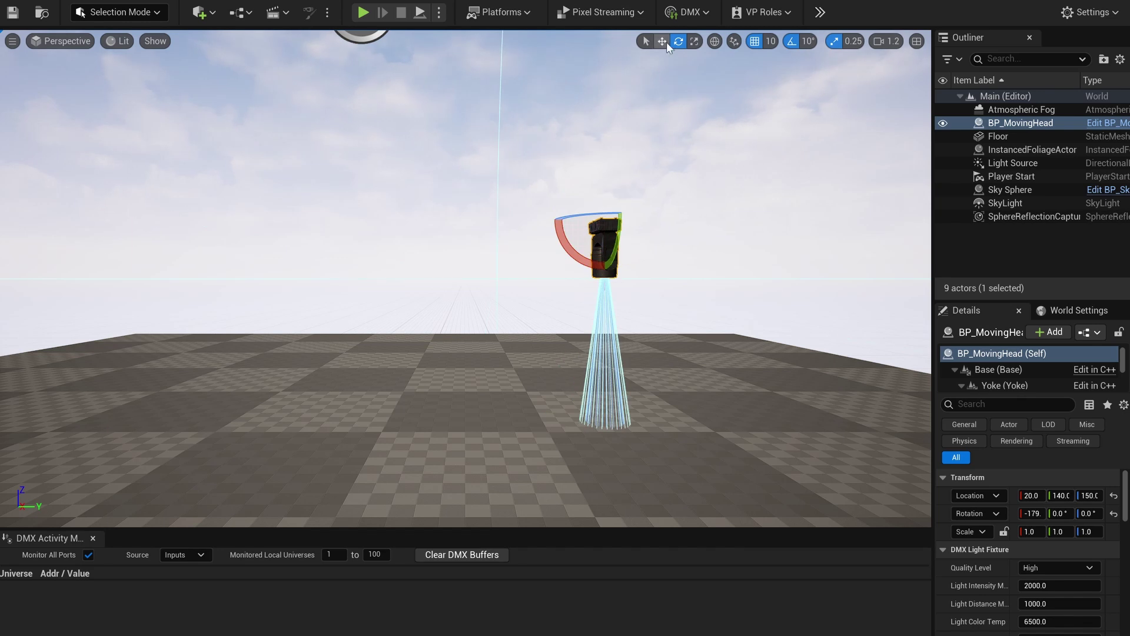
click(364, 12)
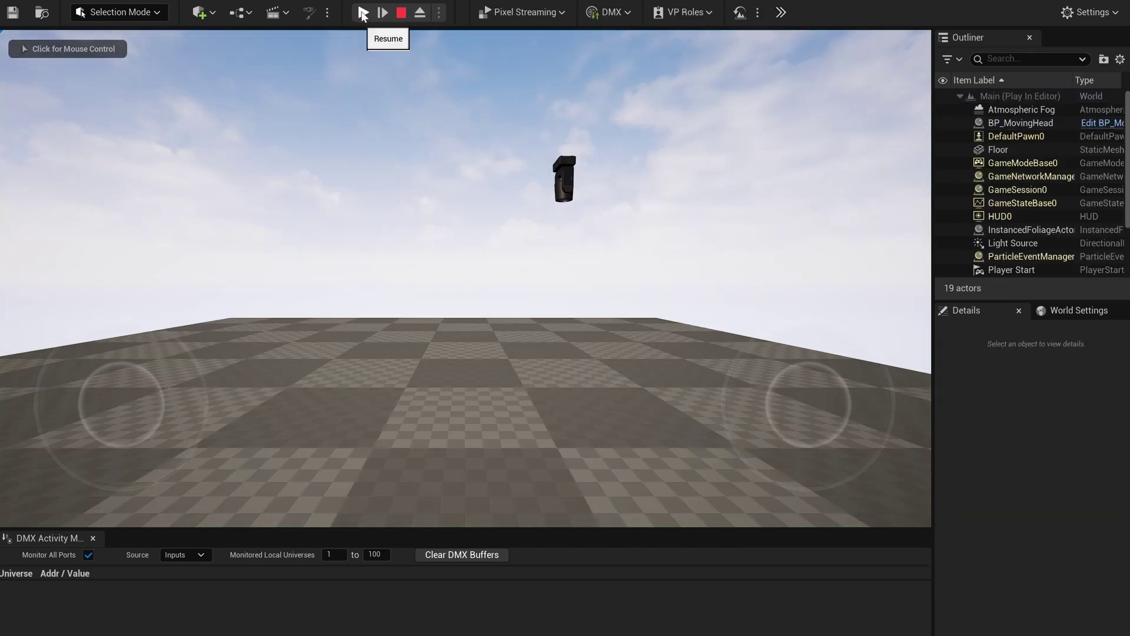
click(401, 12)
Raise the upside-down moving head to a height of 220 above the floor.
click(638, 108)
click(603, 136)
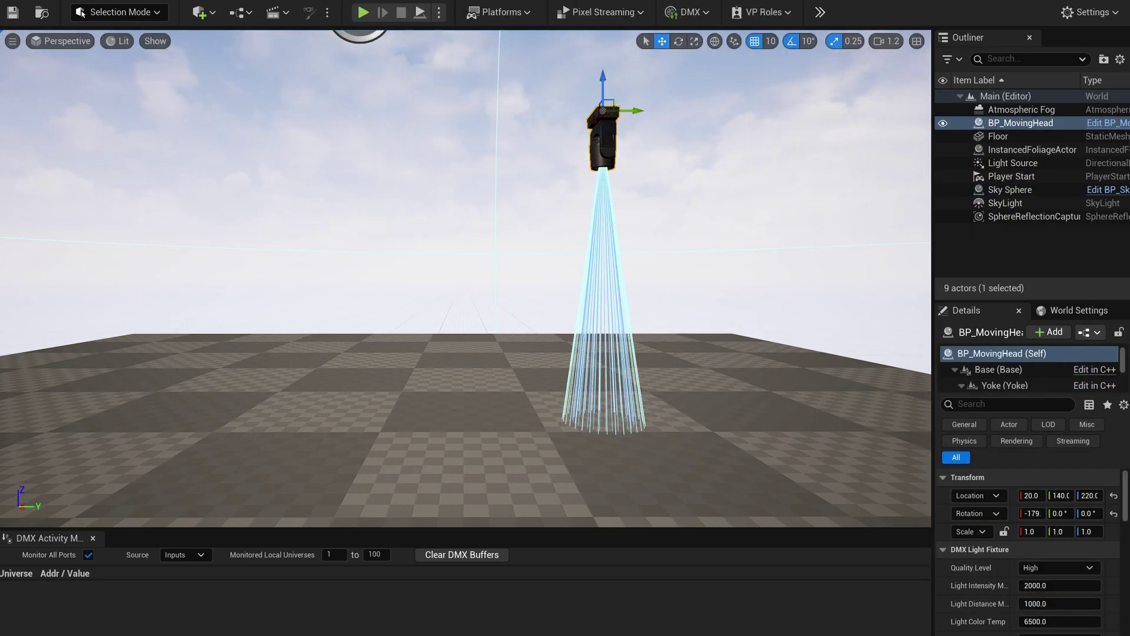
key(Escape)
Delete the SphereReflectionCapture, SkyLight and Sky Sphere actors from the level.
click(1013, 216)
key(e)
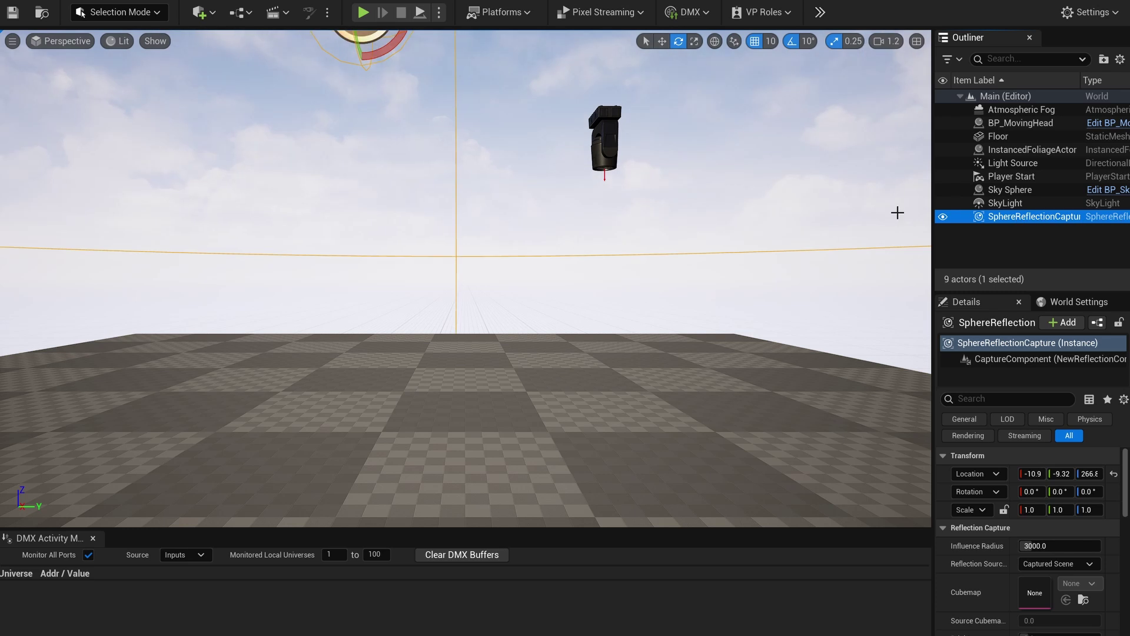
key(Delete)
click(995, 203)
key(Delete)
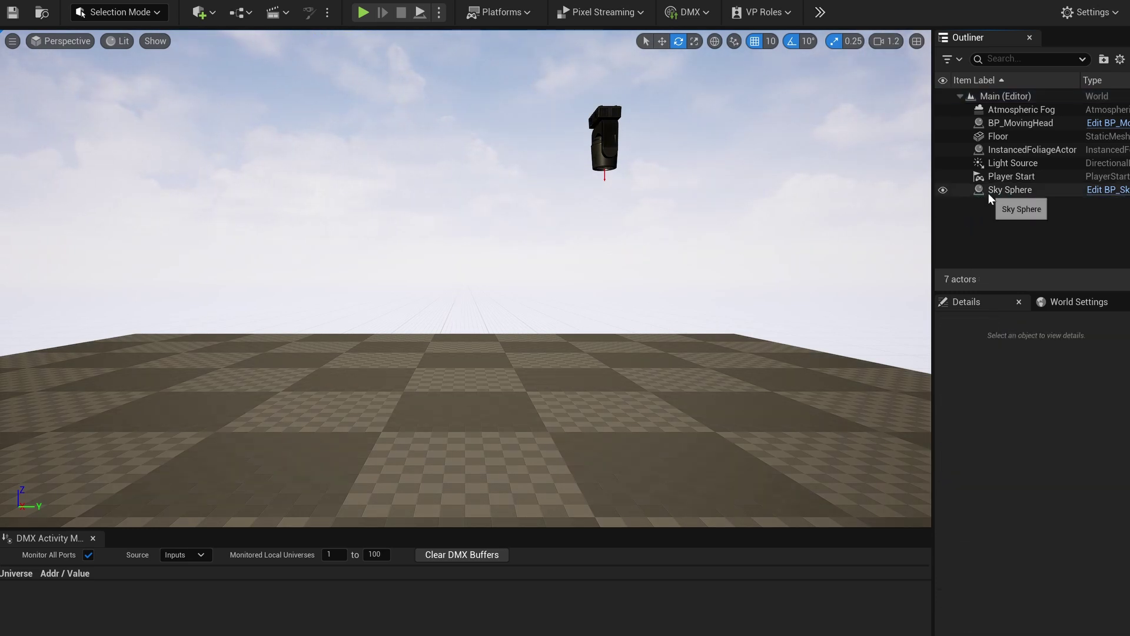
click(1010, 189)
key(Delete)
Rotate the directional Light Source to about -82.5°, -4.2° and 46.4° to turn the sky to dusk.
click(1013, 163)
scroll(497, 206, down, 3)
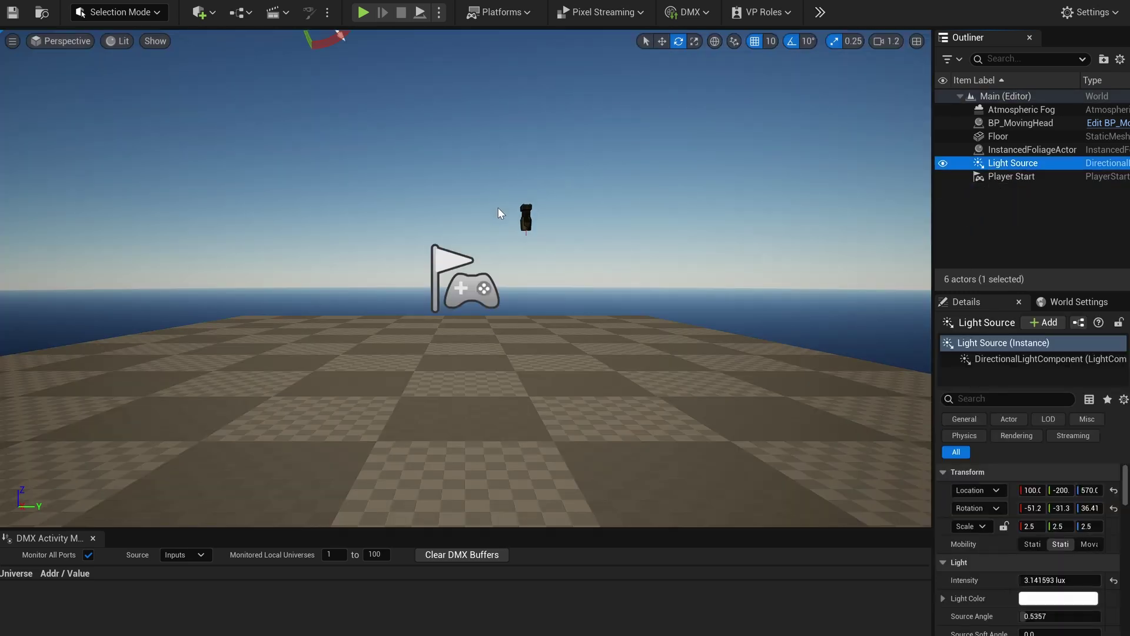
scroll(499, 208, down, 2)
key(ctrl+l)
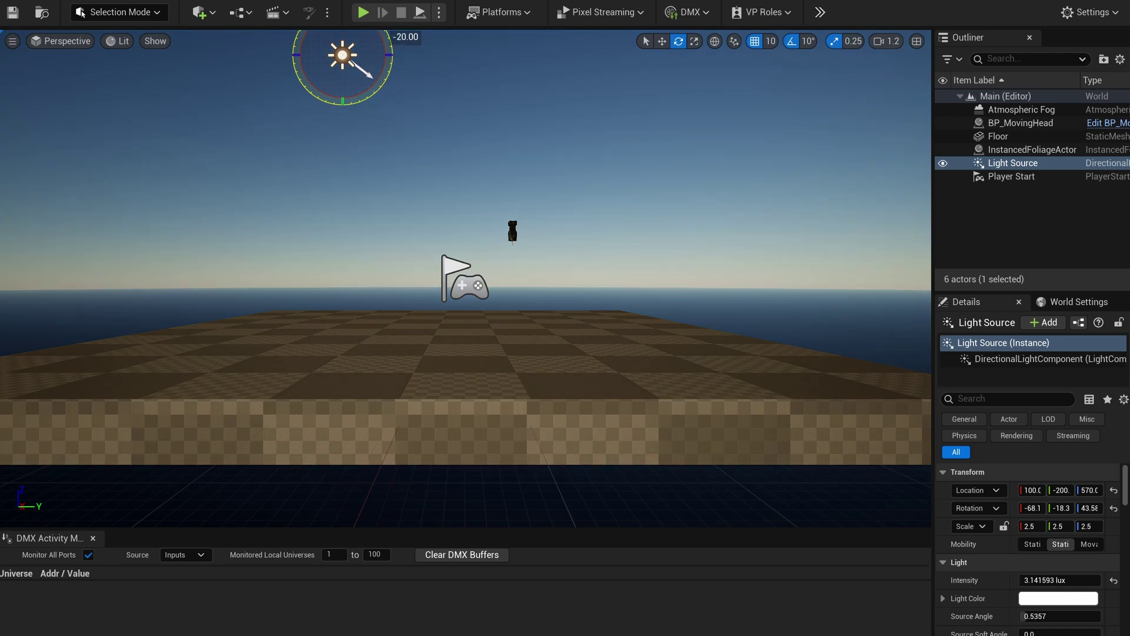
key(ctrl+l)
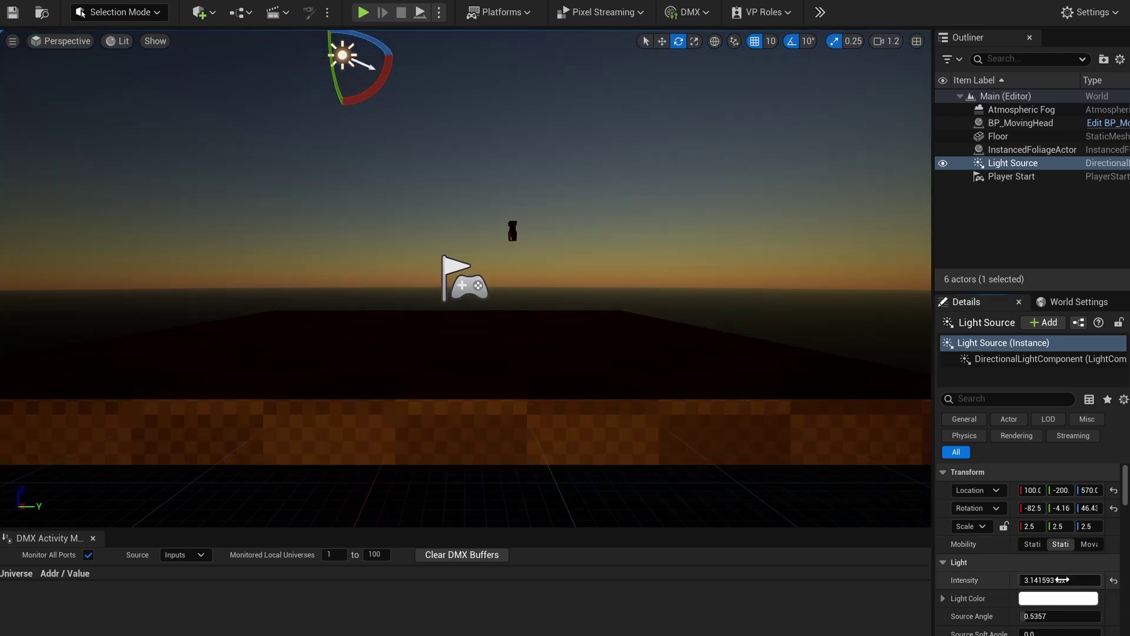
Lower the Light Source intensity to about 1.2 lux and test-run the level to check the darkness.
drag(1063, 580, 1045, 580)
scroll(528, 259, up, 1)
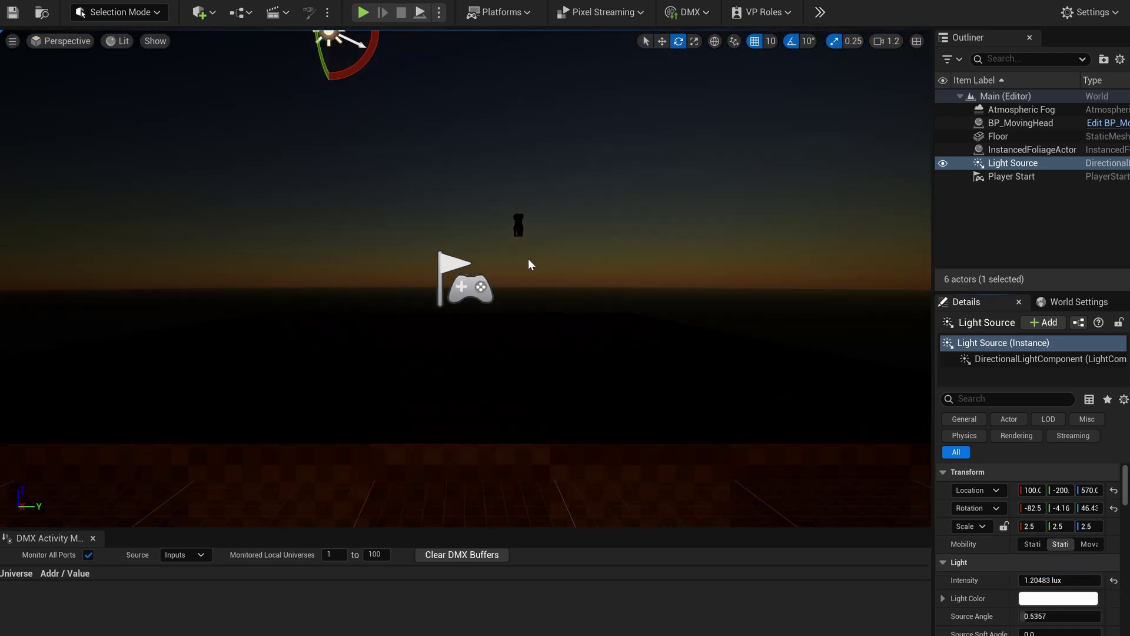
click(363, 12)
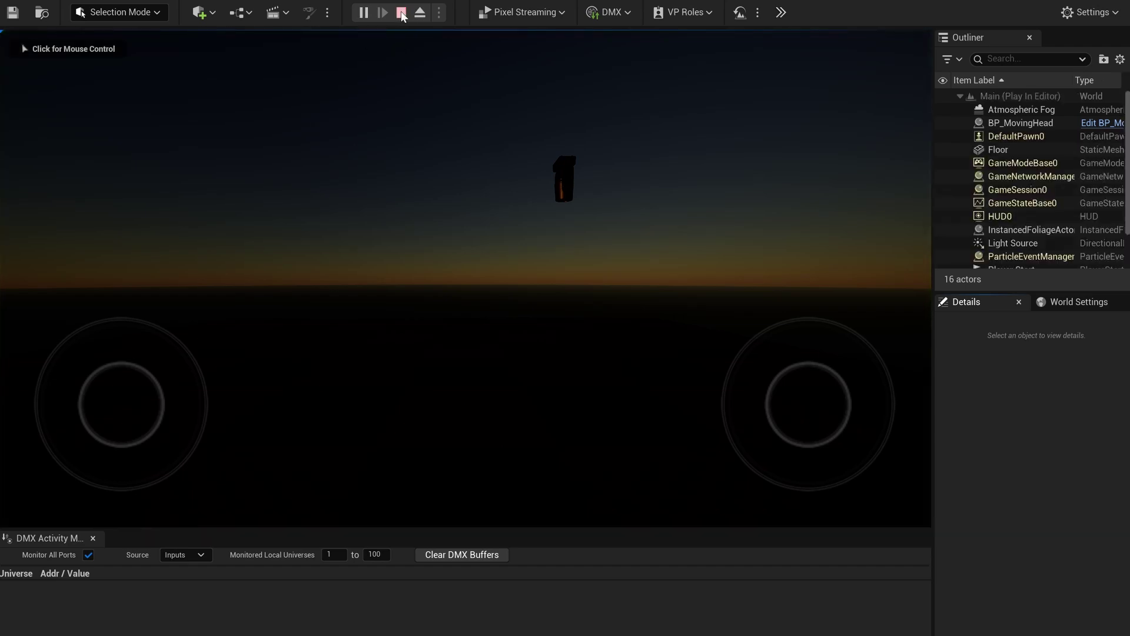
click(402, 13)
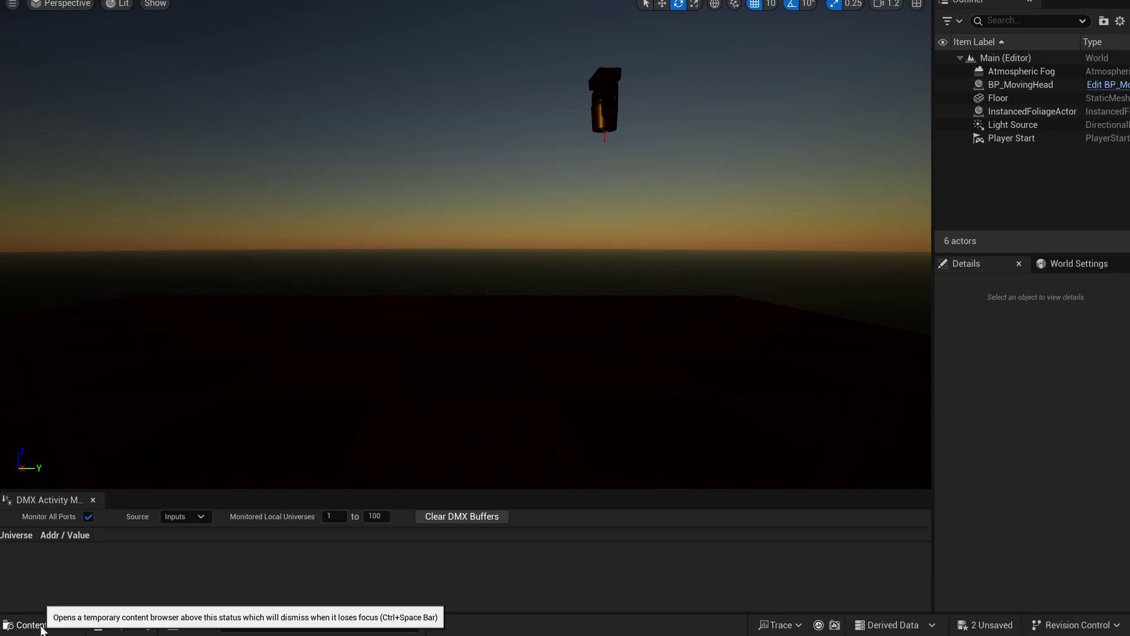
Create a DMX Library asset named TdDMXLibrary in the project's Content folder.
click(43, 627)
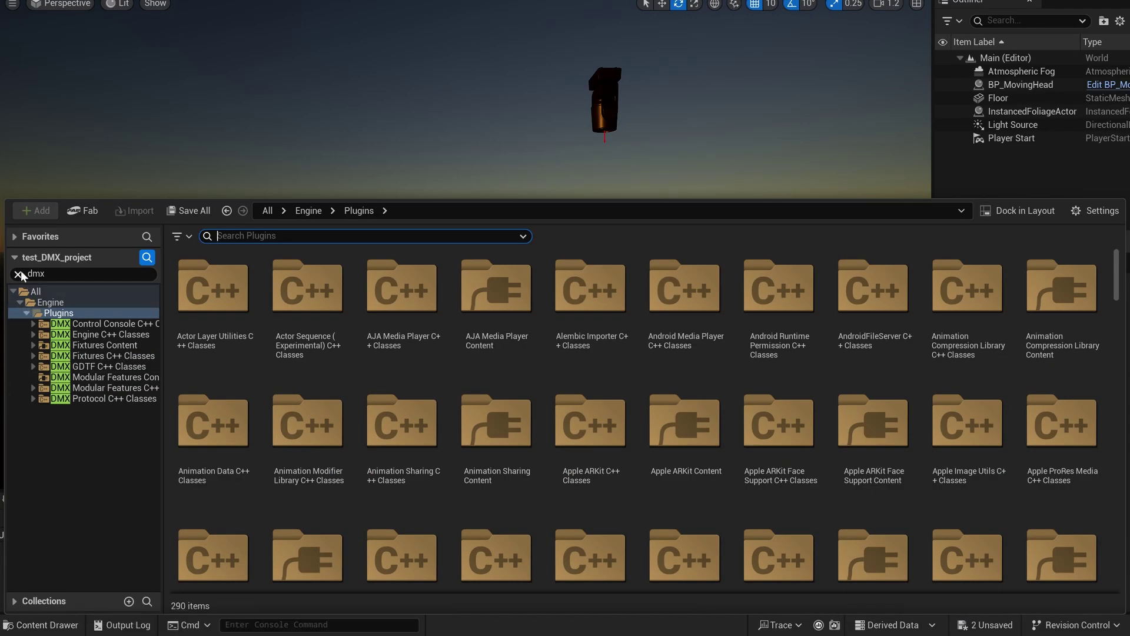
click(18, 274)
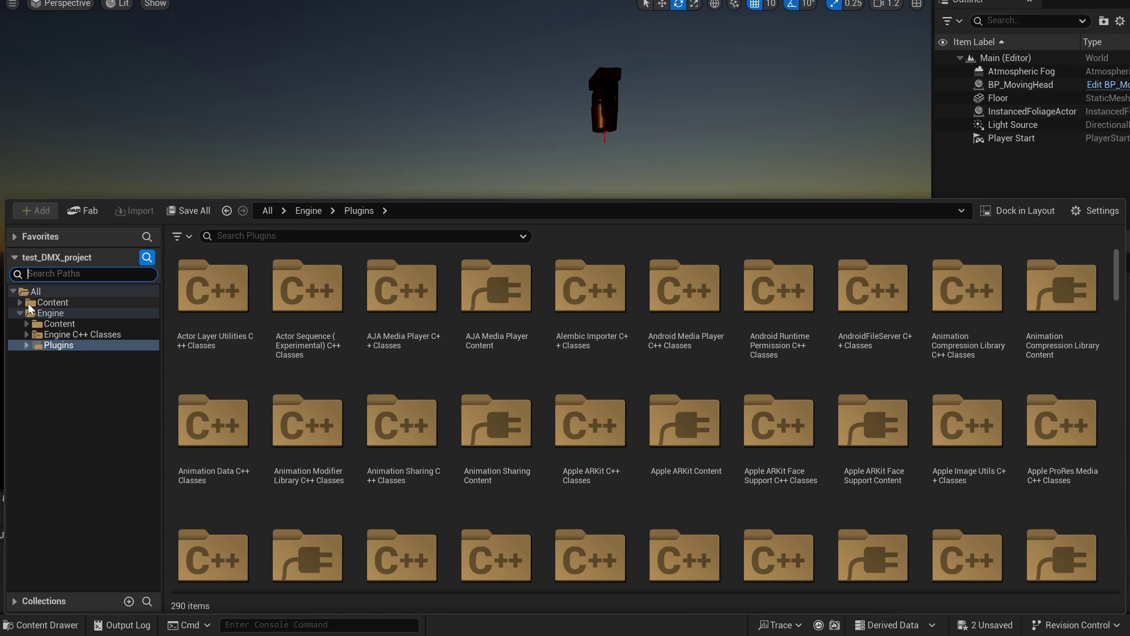
click(28, 303)
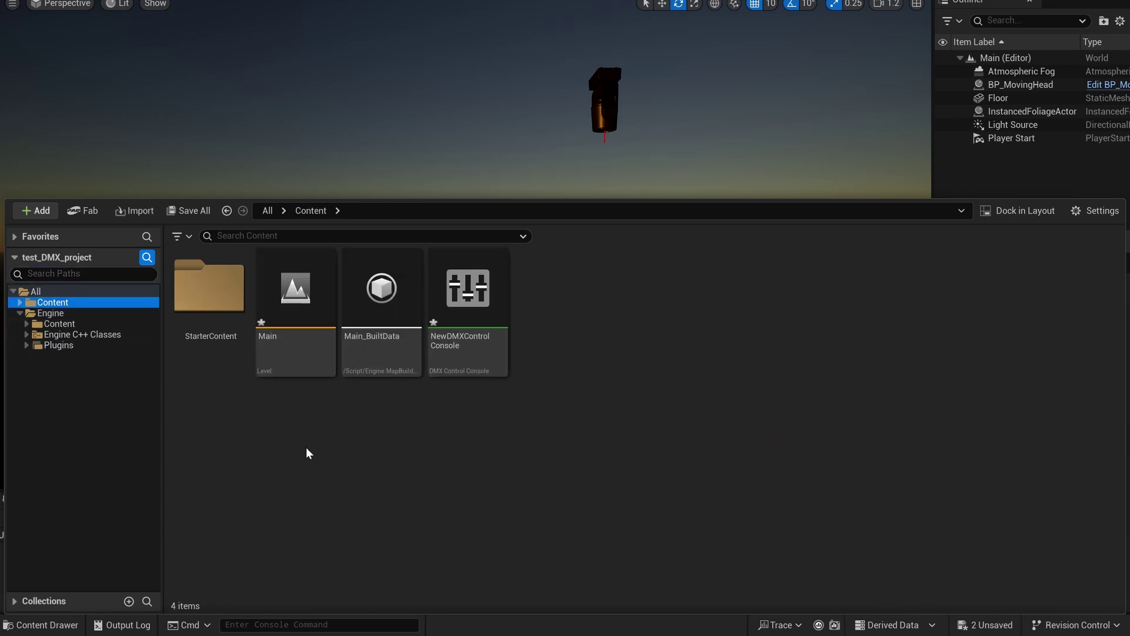
click(329, 457)
right_click(580, 389)
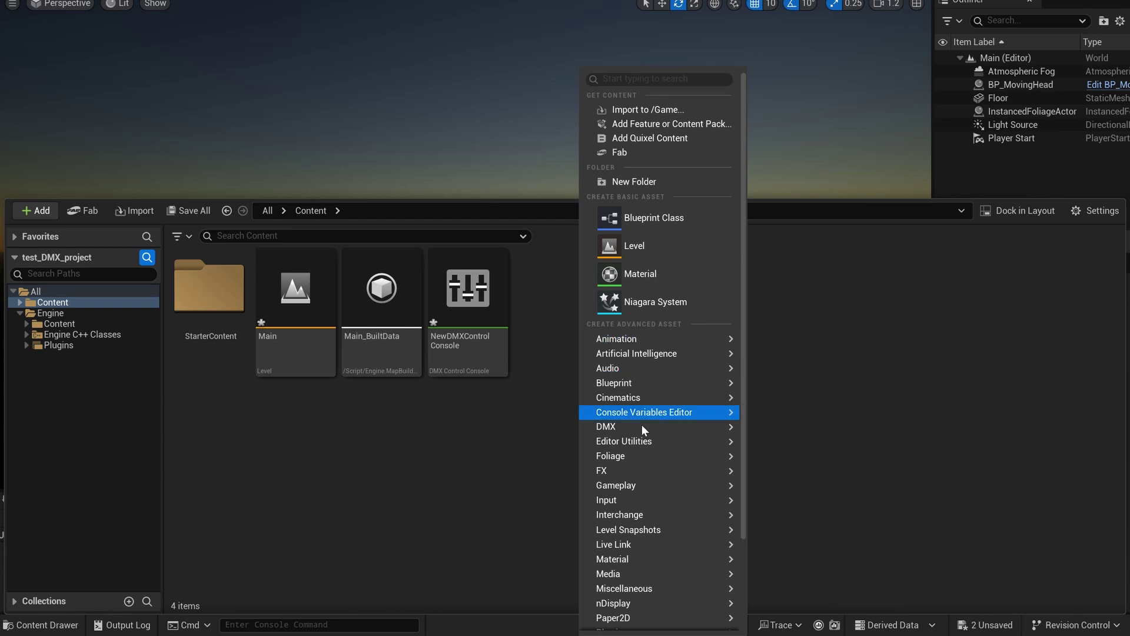
mouse_move(642, 426)
click(772, 468)
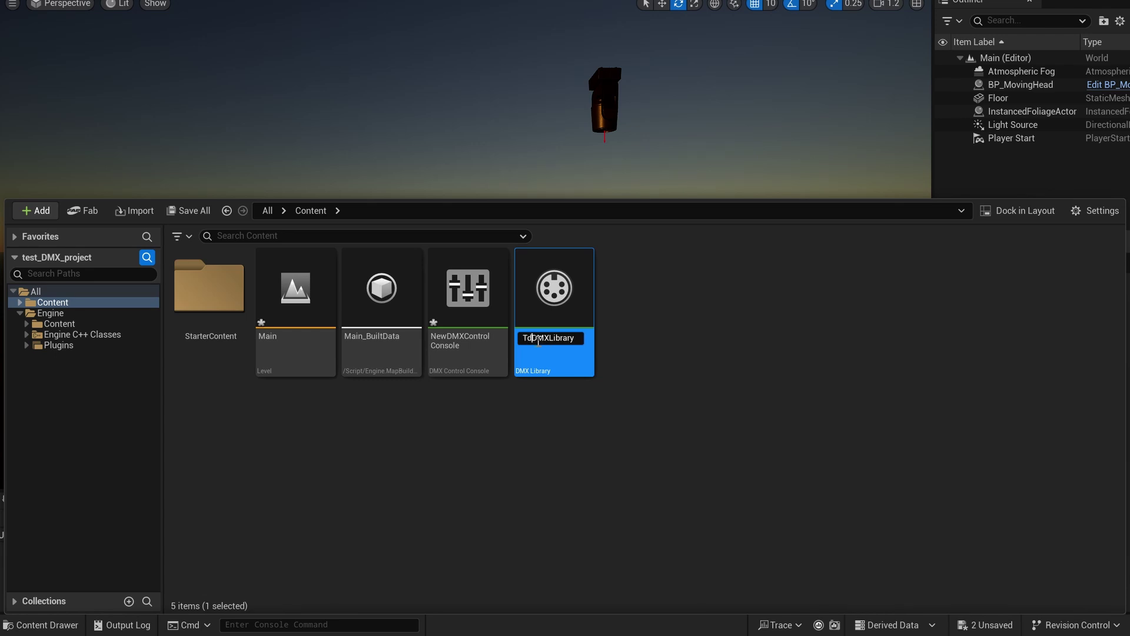
key(Return)
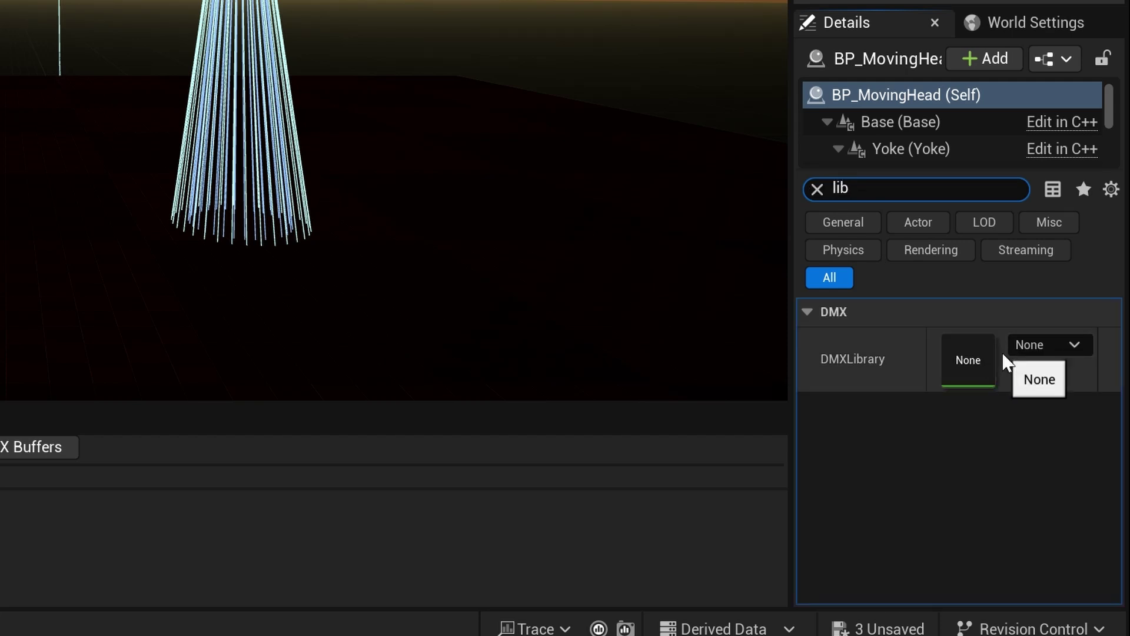
Assign TdDMXLibrary as the DMX library of the BP_MovingHead actor.
click(1053, 344)
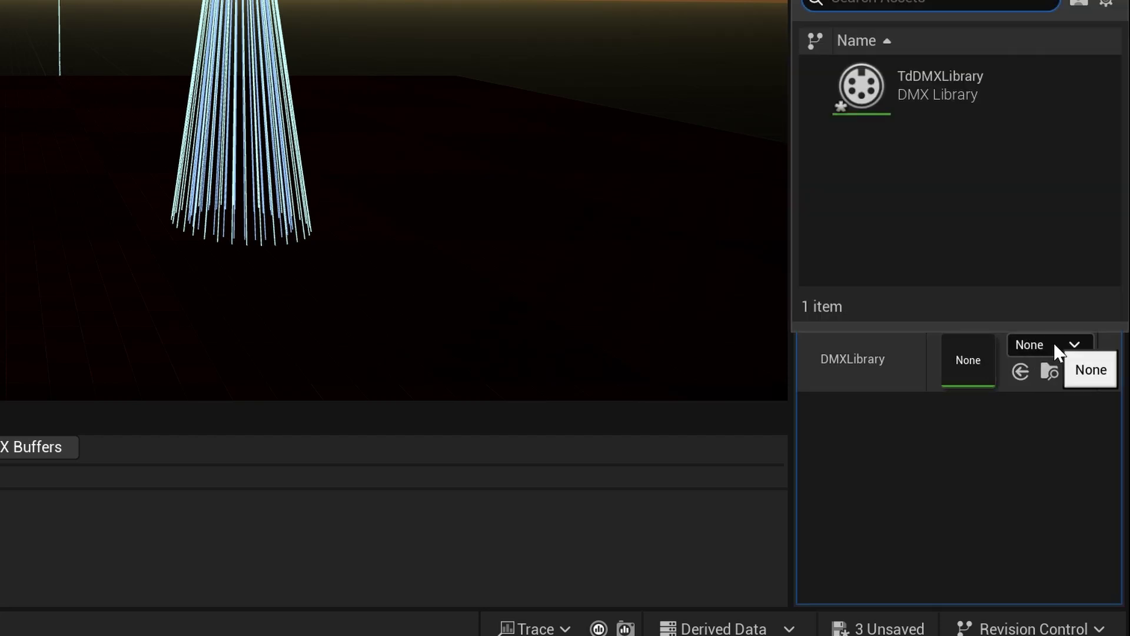
click(866, 83)
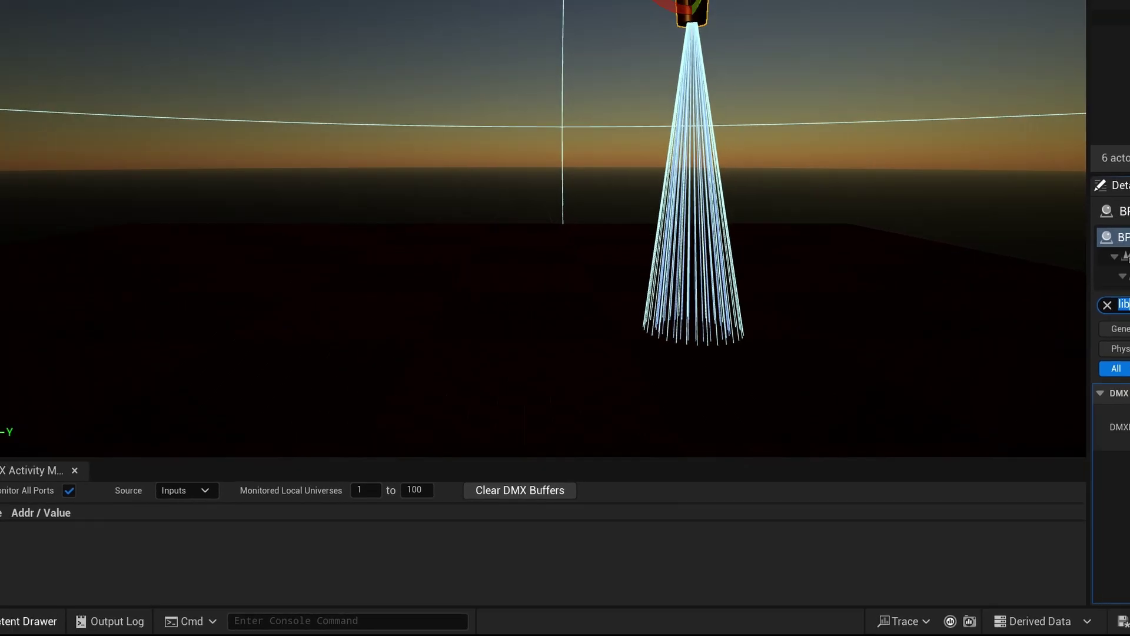
Open TdDMXLibrary for editing and add a fixture type named "moving head".
click(27, 621)
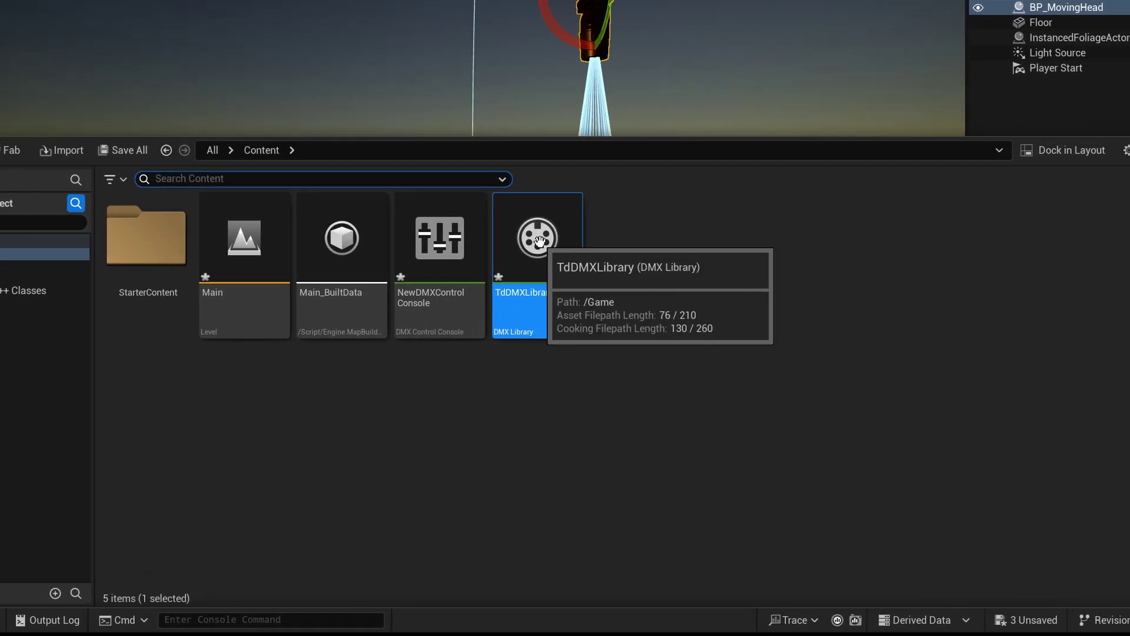
double_click(540, 241)
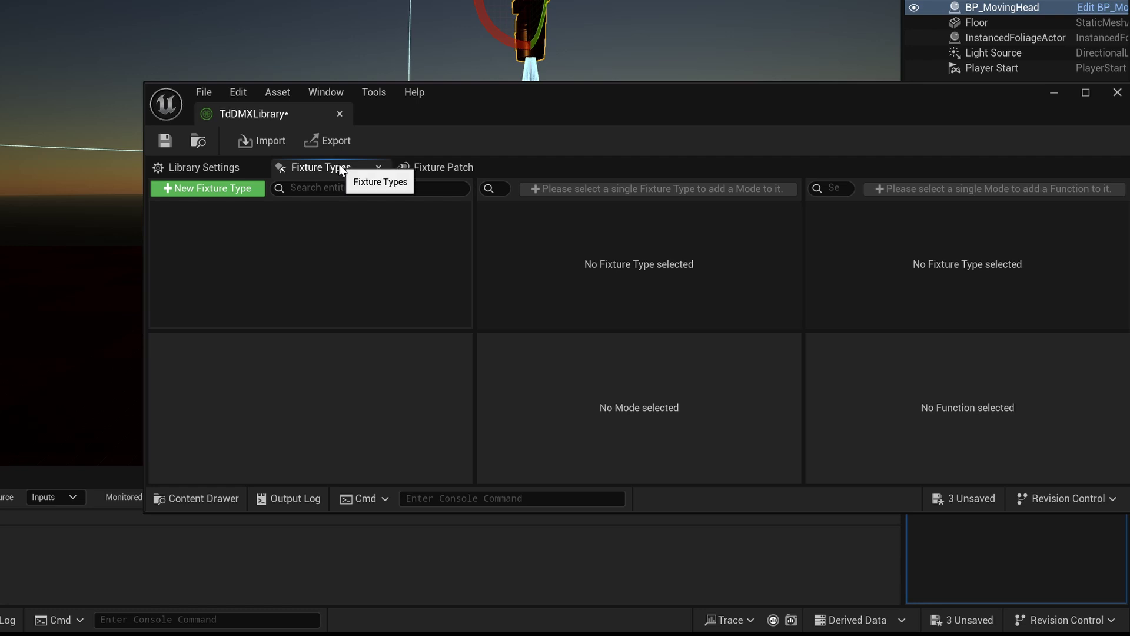
click(185, 186)
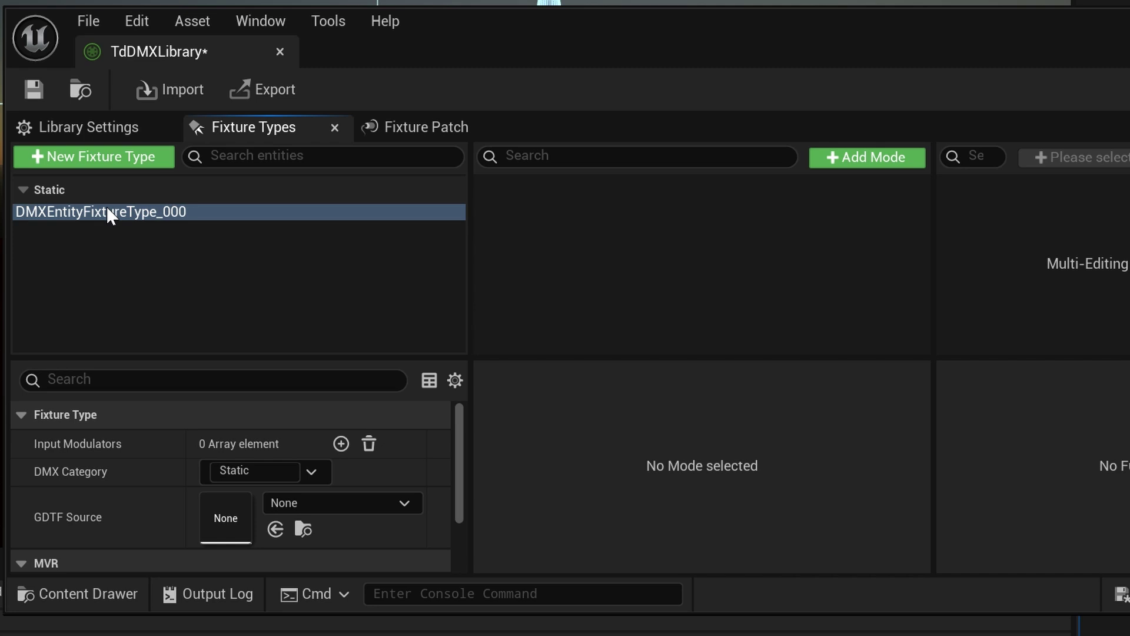
click(108, 211)
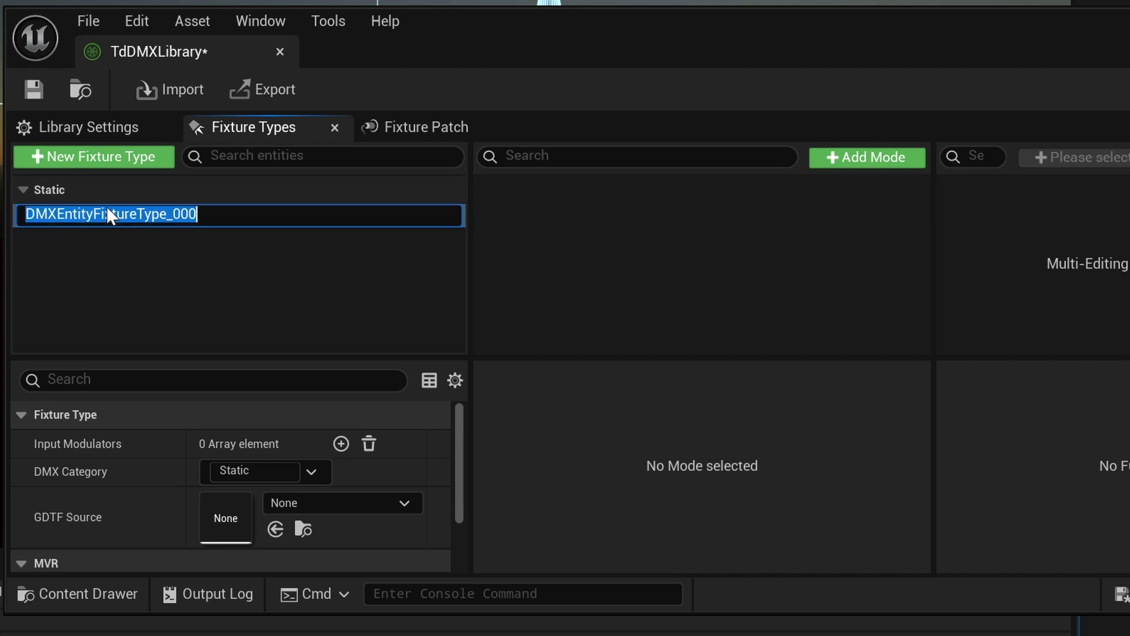
text(moving head)
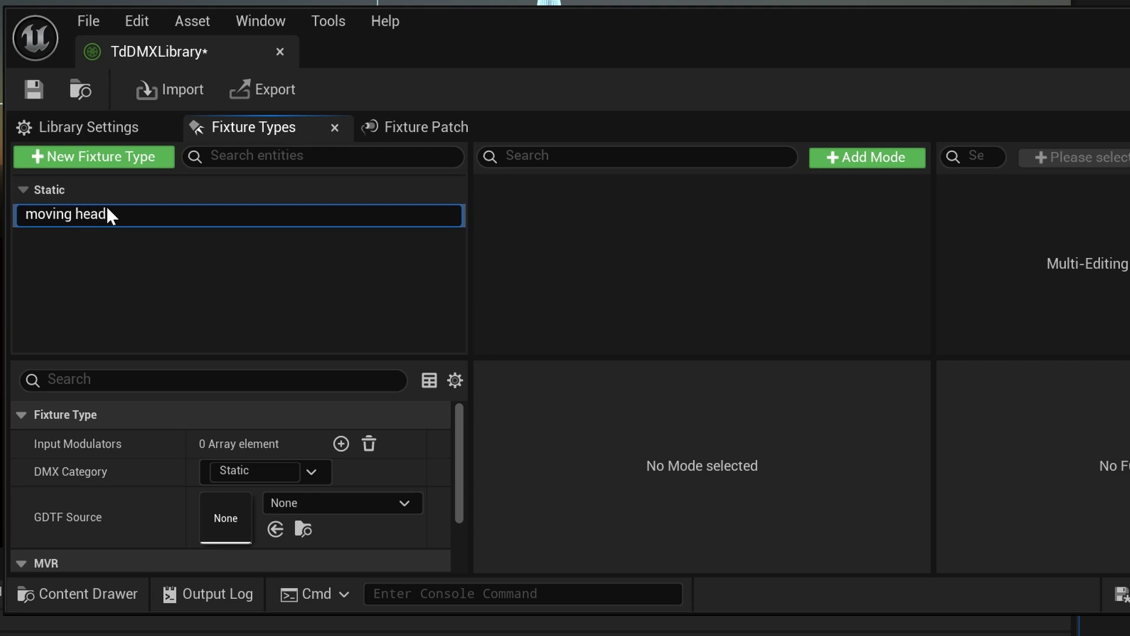
key(Return)
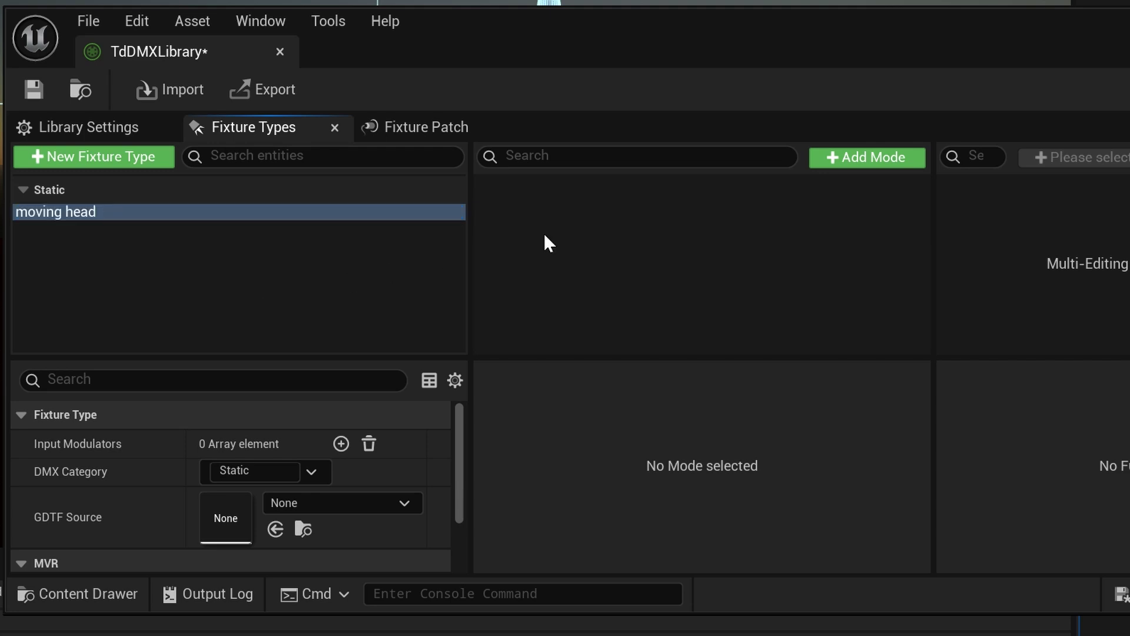
Add a mode to the moving head fixture type, with a first function named Color.
click(881, 160)
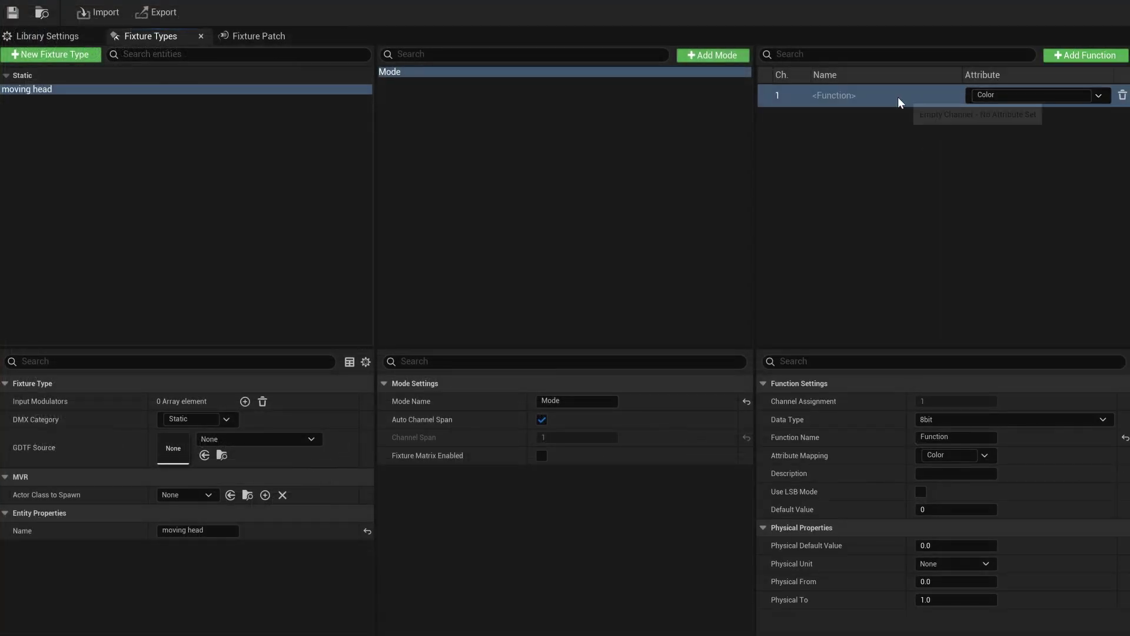
click(966, 438)
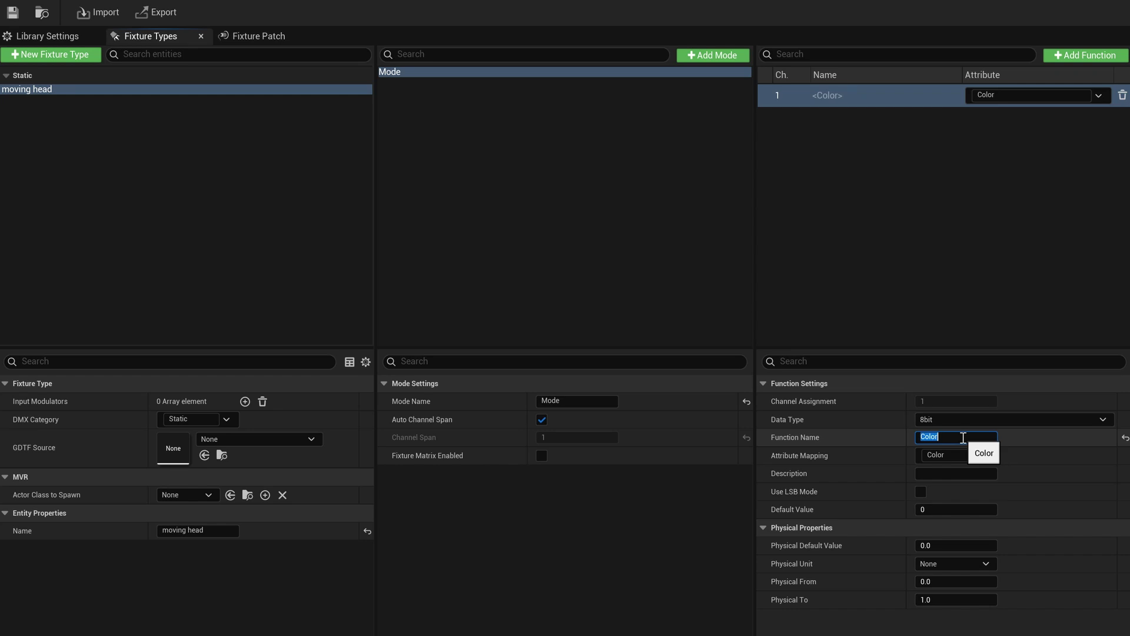
Add a second function to the mode, map it to the Shutter attribute and name it Shutter.
click(1077, 57)
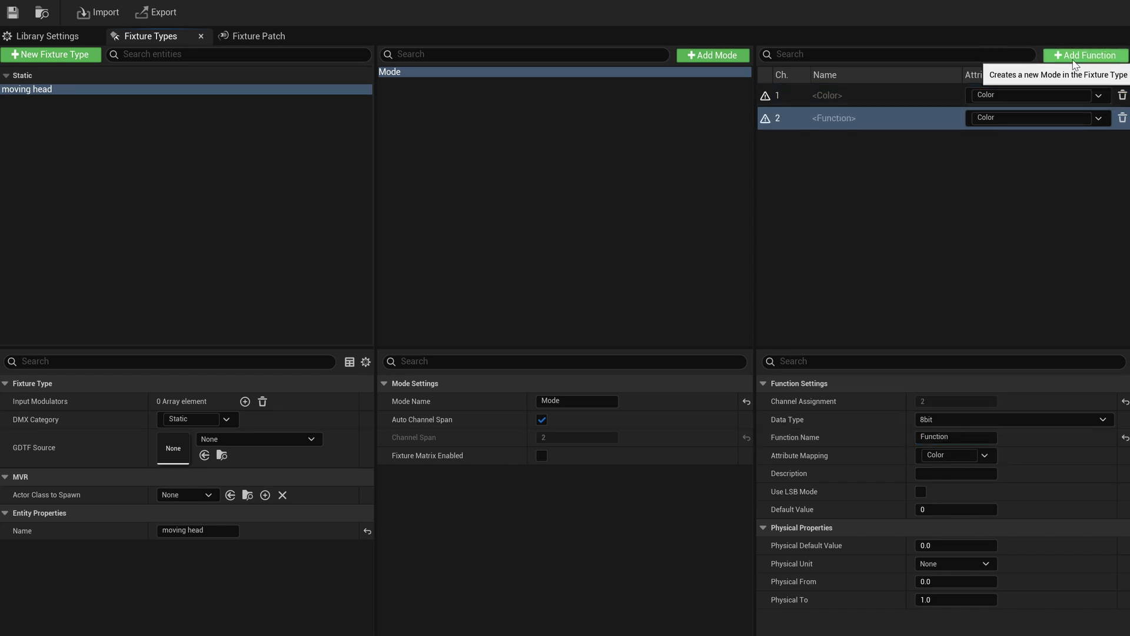
click(1099, 118)
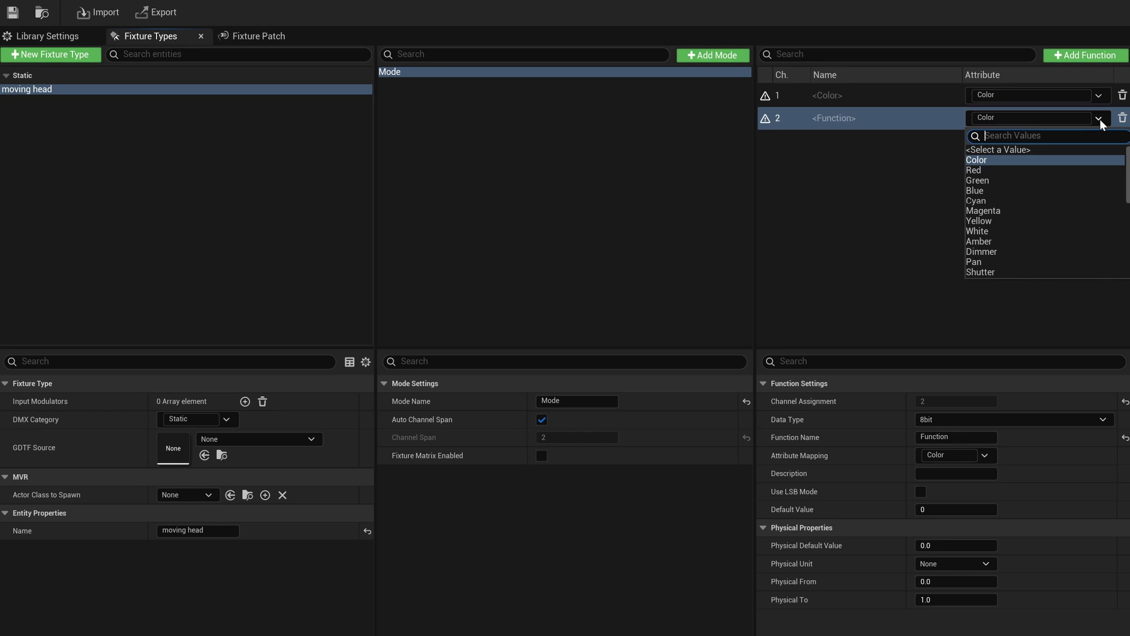
text(shut)
key(Return)
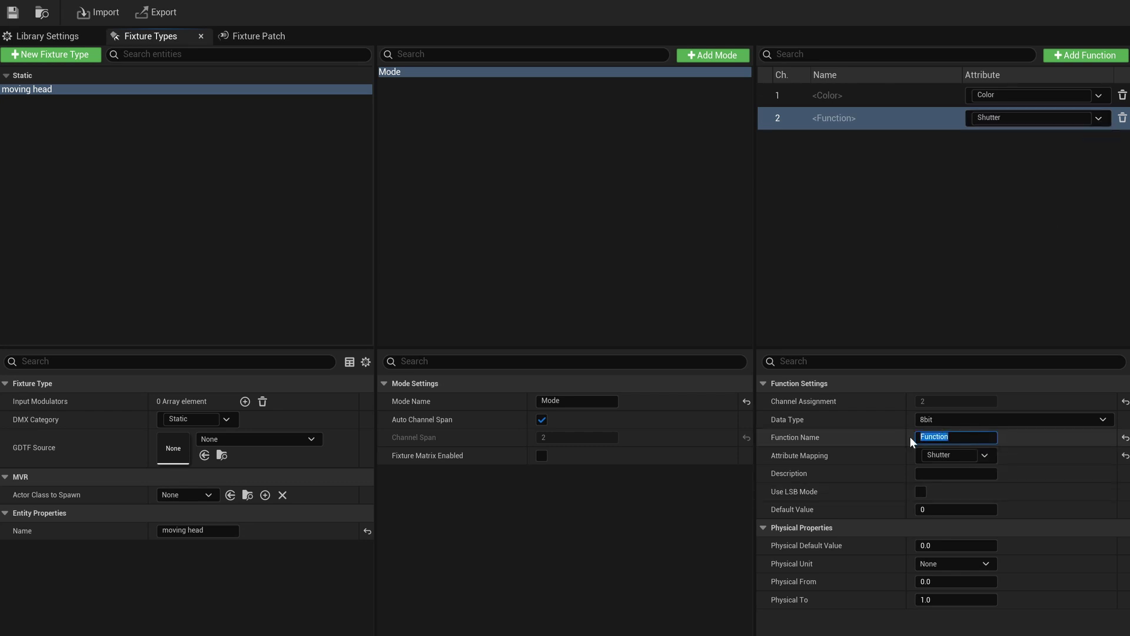
text(Su)
text(utter)
key(Return)
Add a third function to the mode, map it to the Dimmer attribute and name it Dimmer.
click(1084, 55)
click(1097, 142)
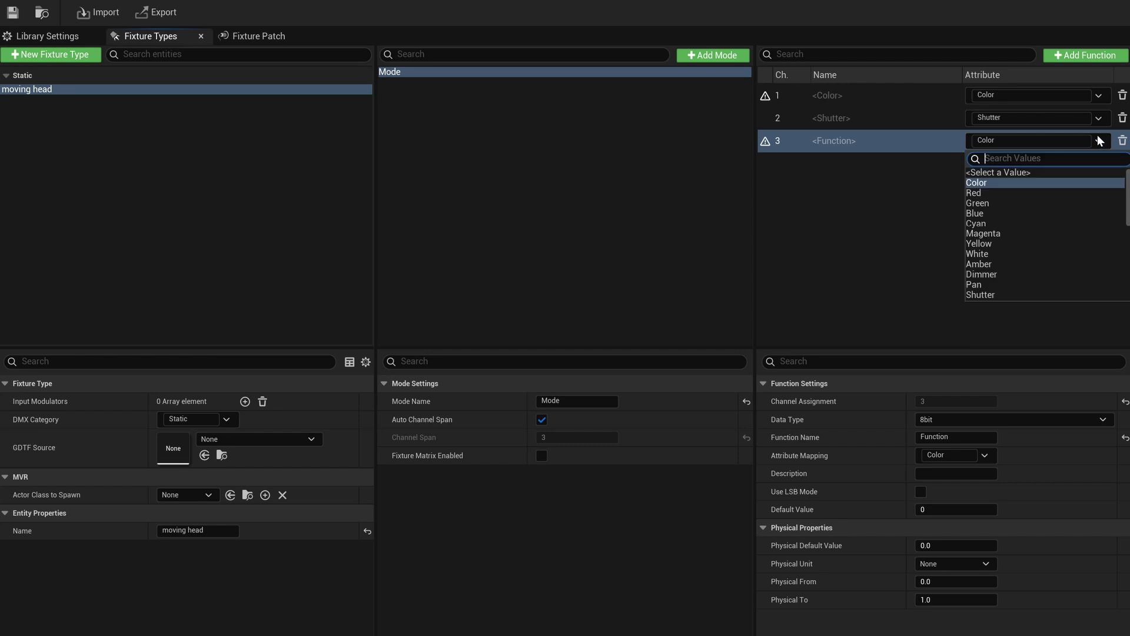
text(dim)
key(Return)
click(952, 436)
double_click(952, 436)
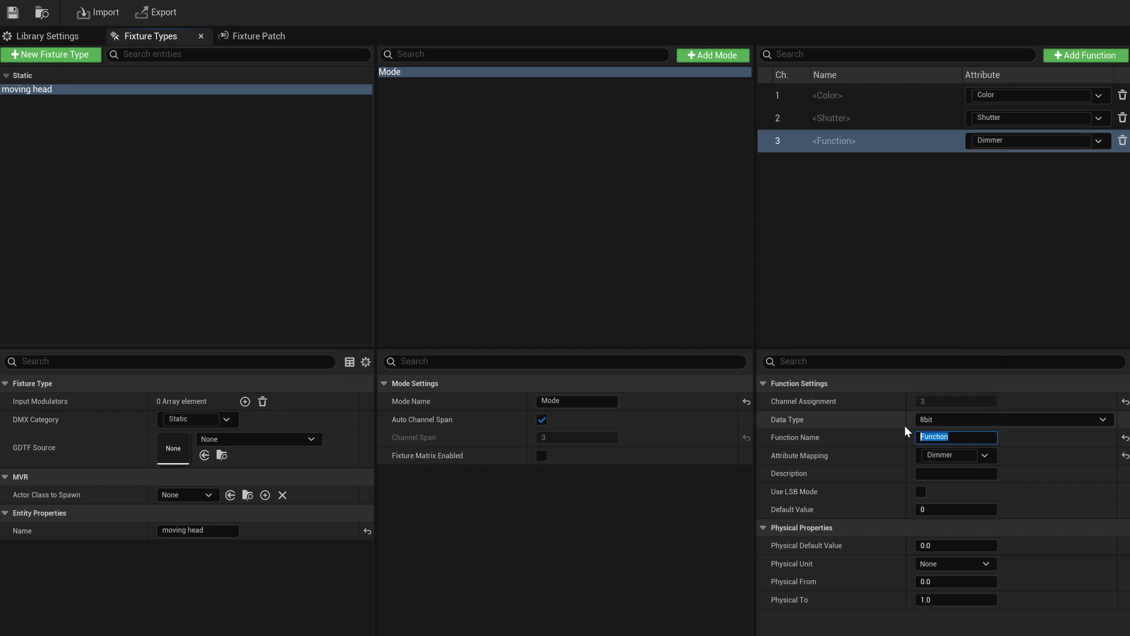
text(Dimmer)
Add a fourth function to the mode, map it to the Focus attribute and name it Focus.
click(1070, 58)
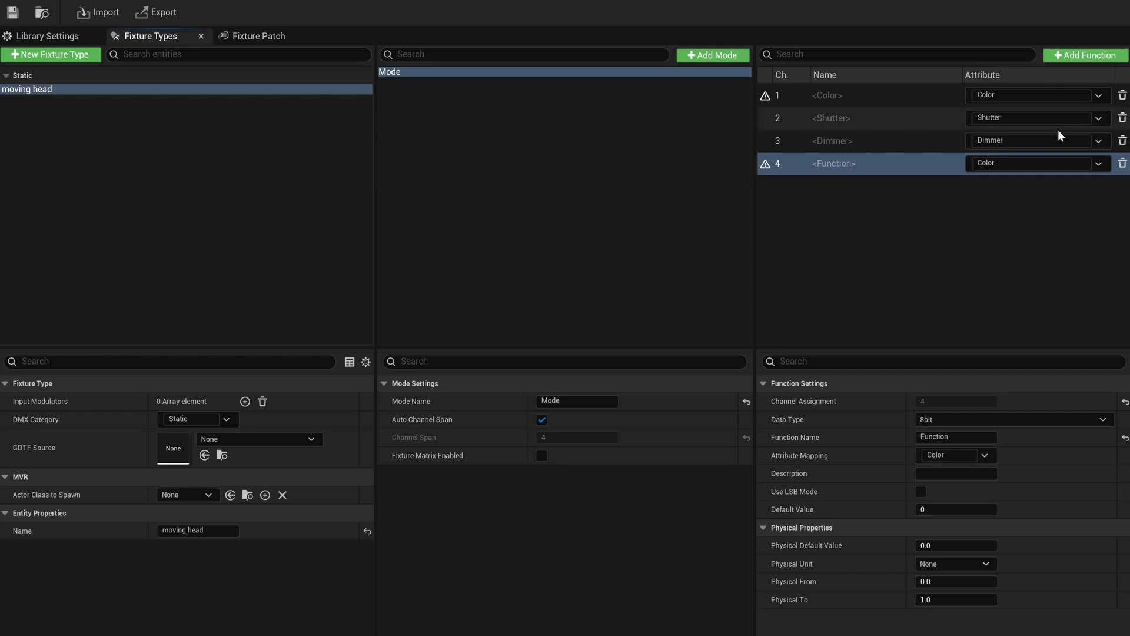
click(1099, 163)
text(foc)
key(Return)
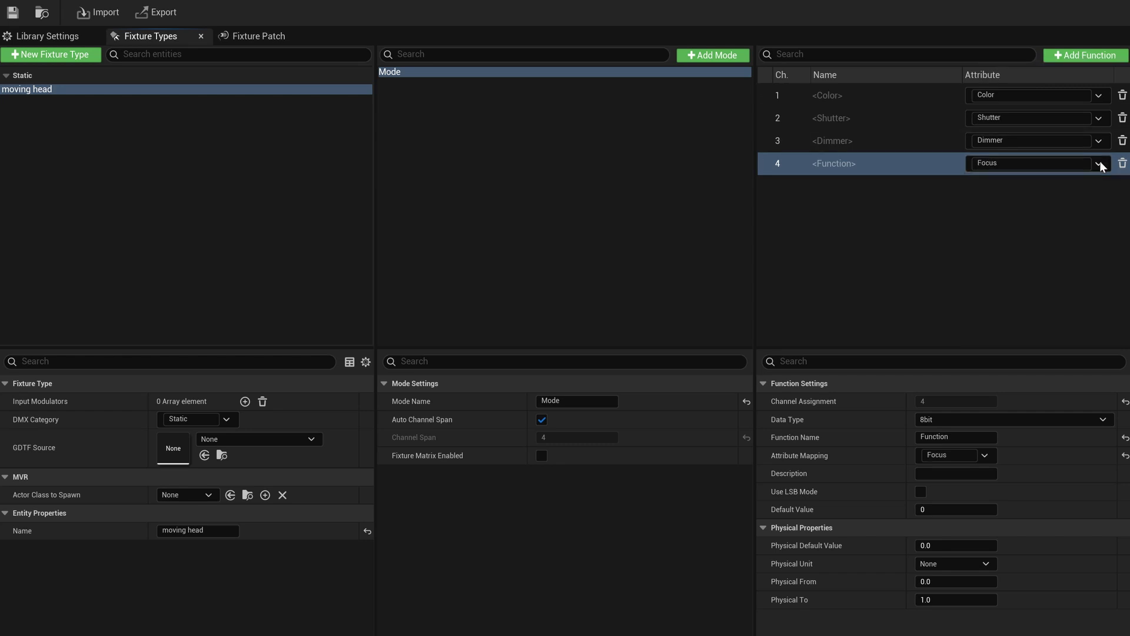
double_click(942, 437)
text(Focus)
key(Return)
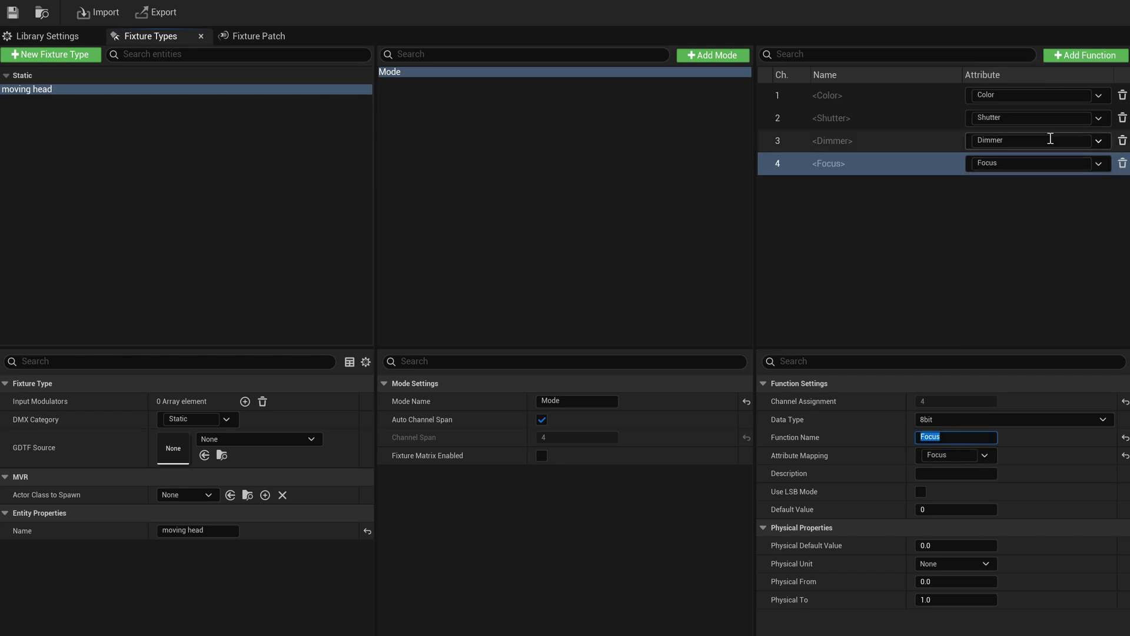
Add a fifth function to the mode, map it to the Pan attribute and name it Pan.
click(1078, 55)
click(1099, 186)
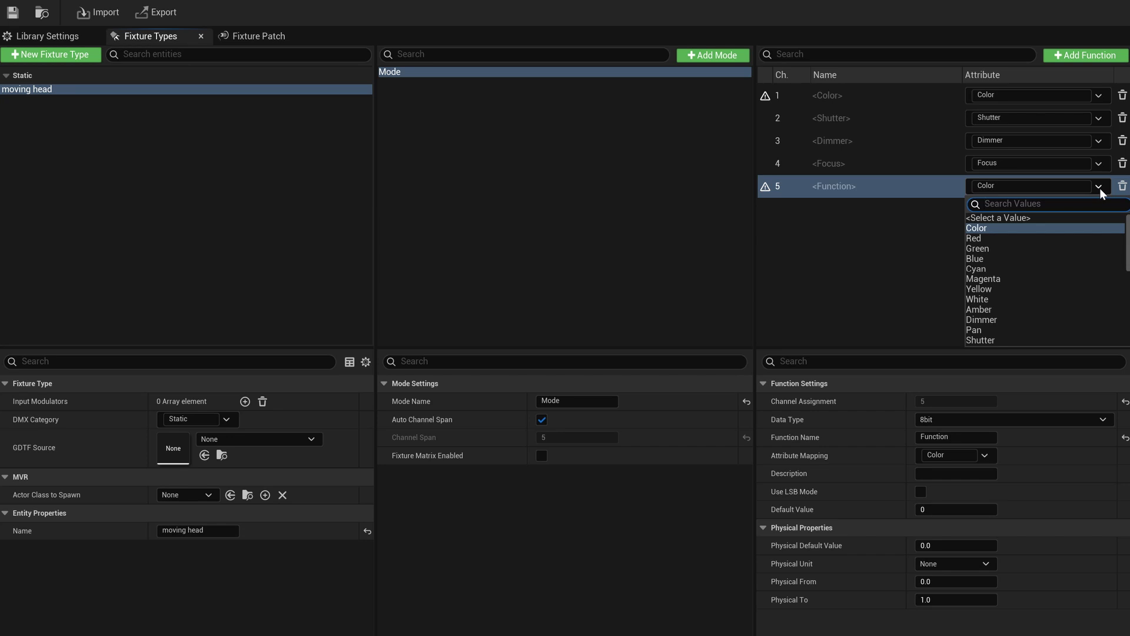
text(pan)
key(Return)
click(943, 436)
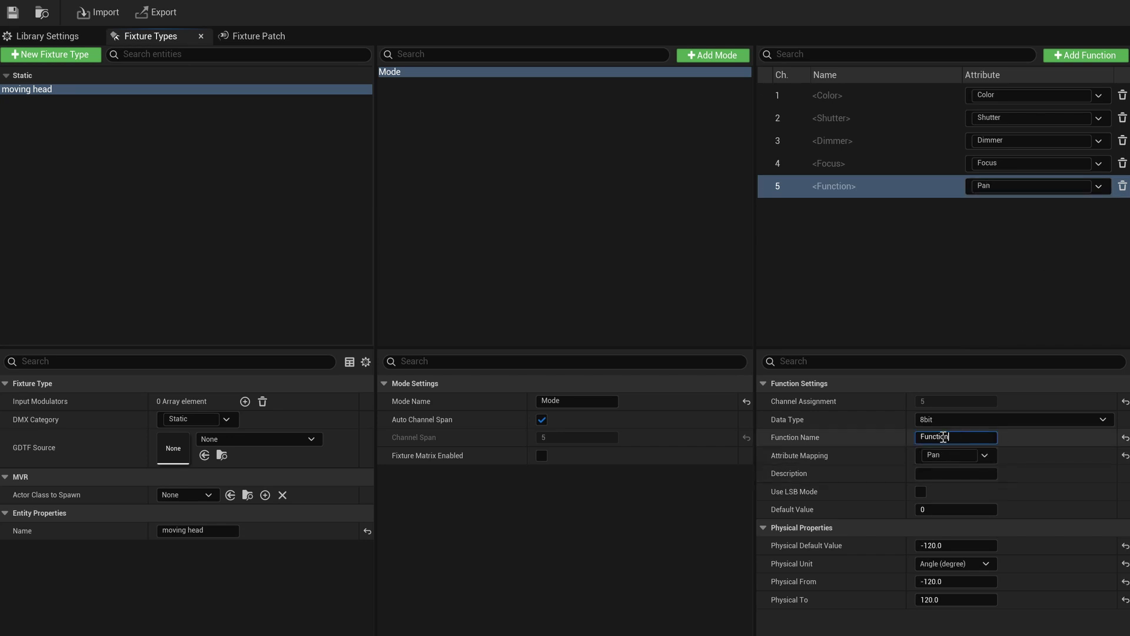
text(Pan)
key(Return)
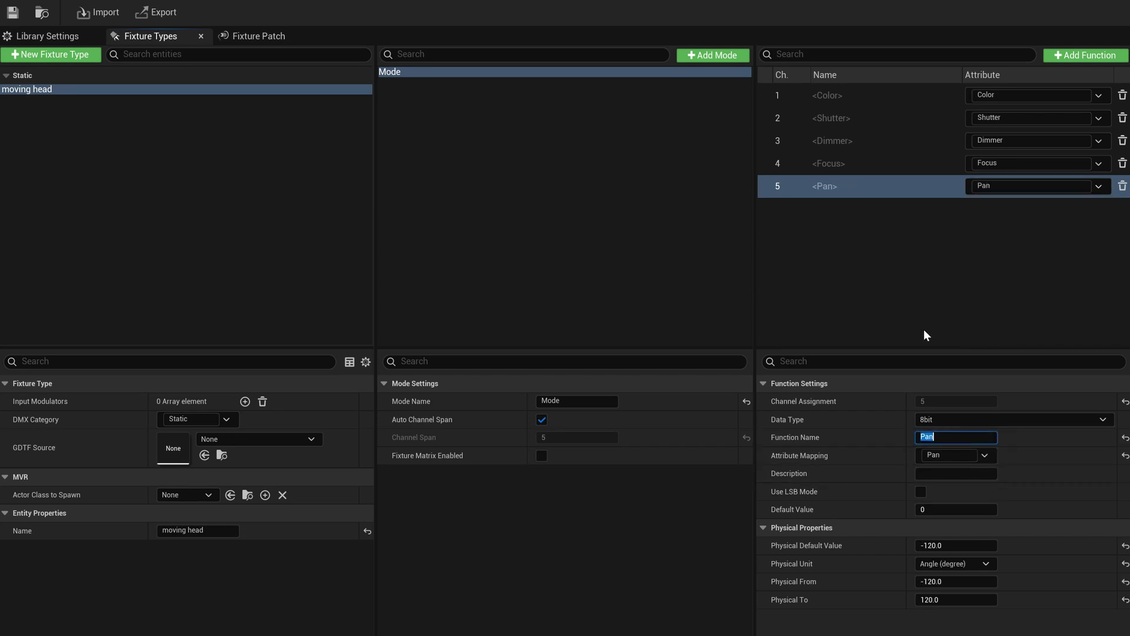
Add a sixth function named Tilt, mapped to the Tilt attribute, and save the DMX library.
click(1069, 56)
click(1097, 208)
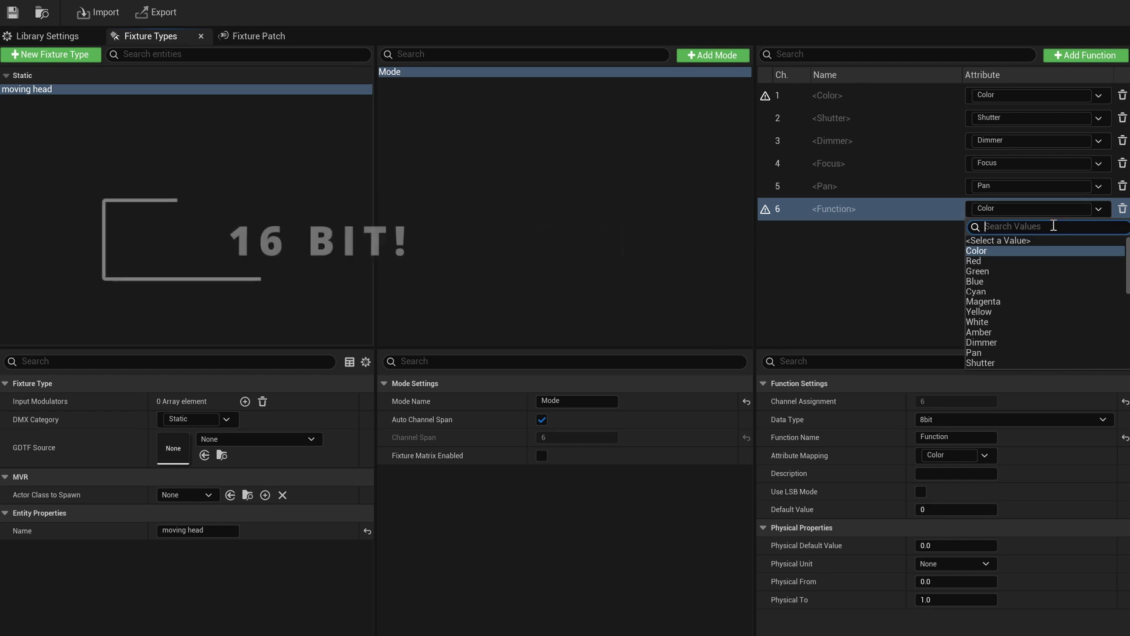
text(Ti)
key(Return)
double_click(936, 437)
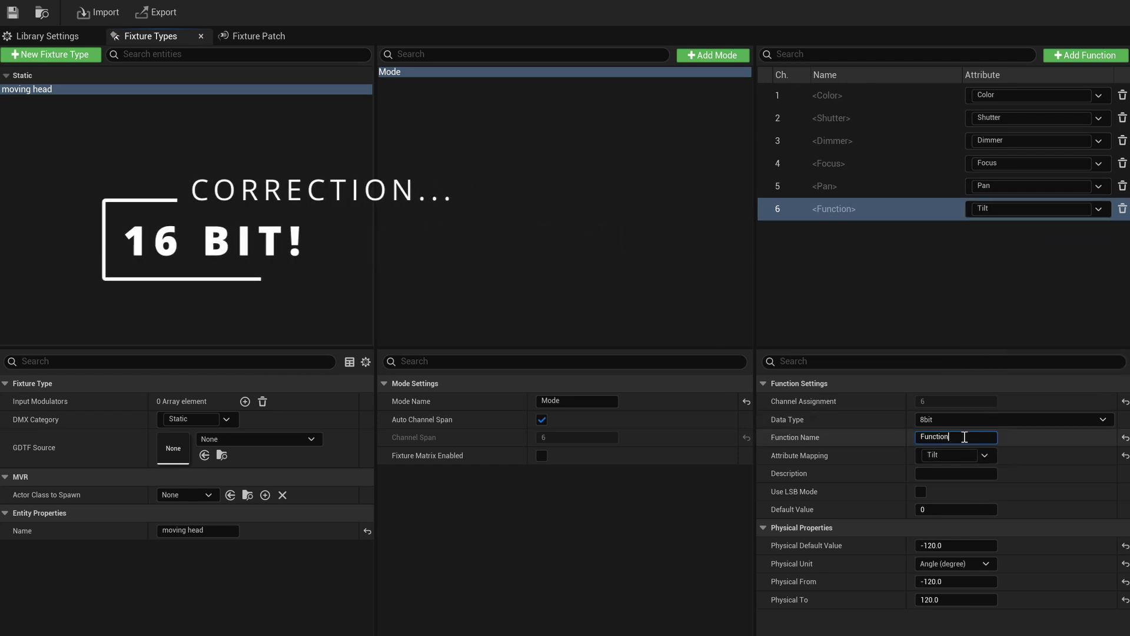
text(Tilt)
key(Return)
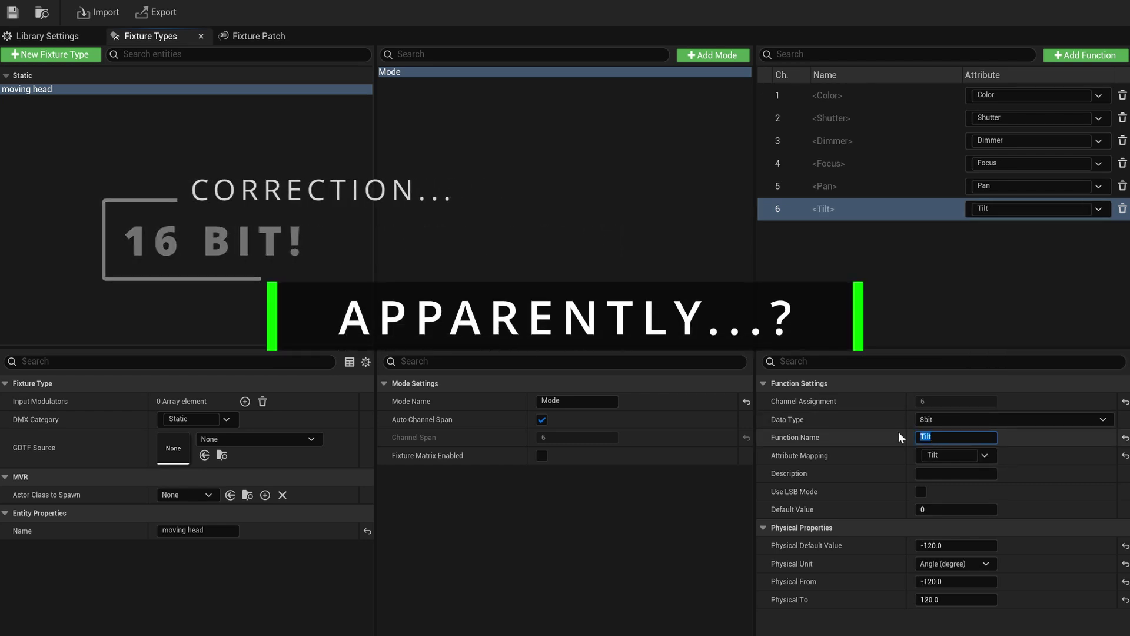
click(986, 287)
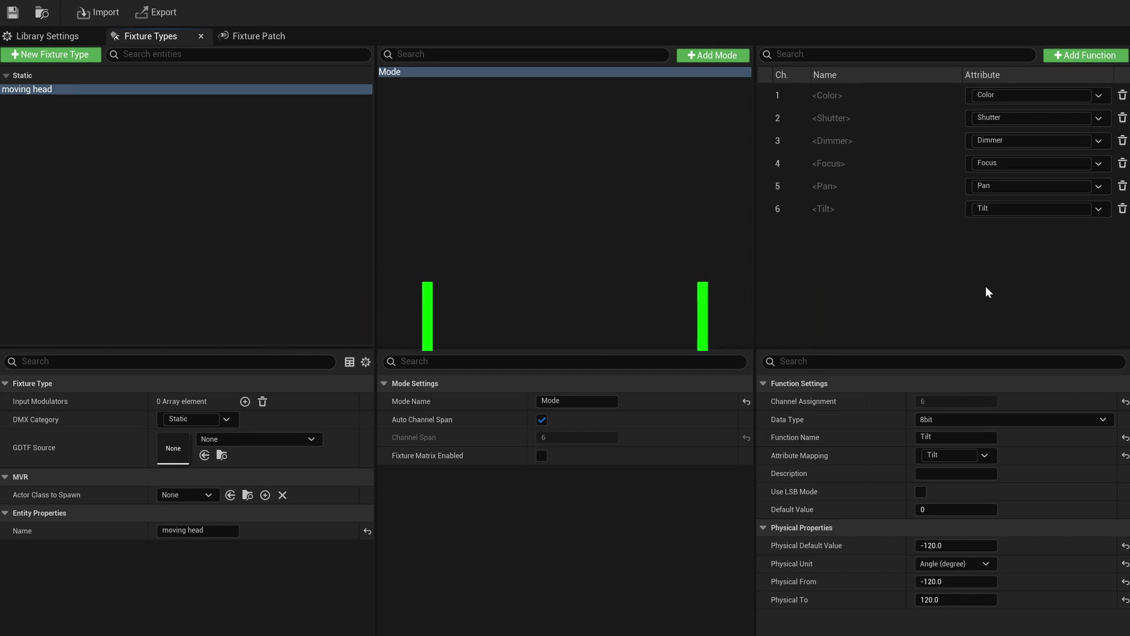
click(13, 14)
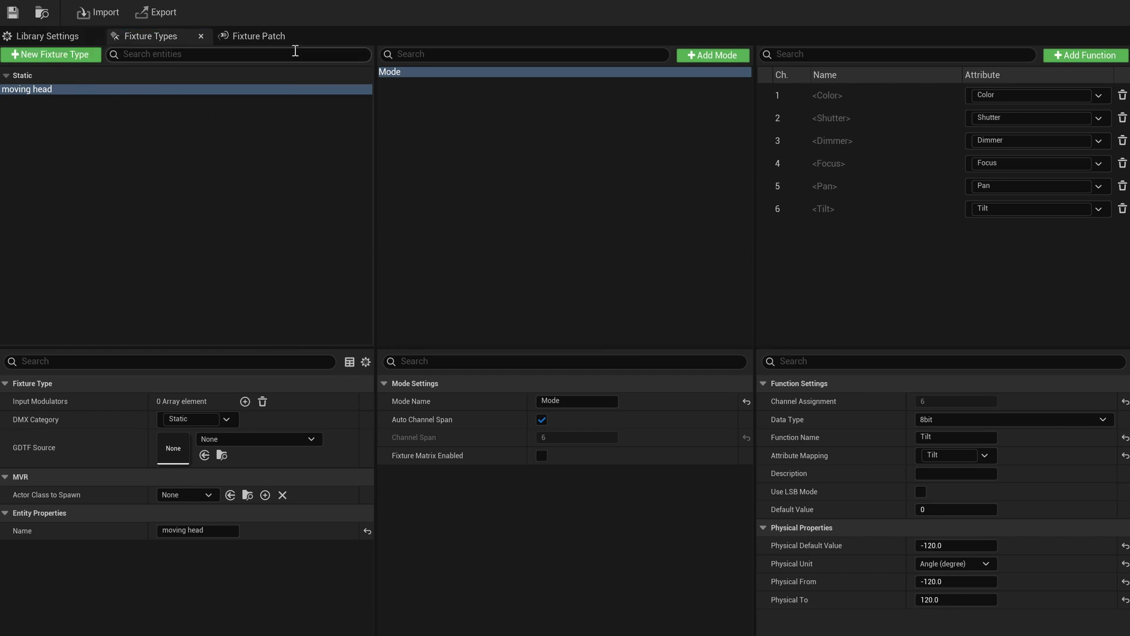
Patch one moving head fixture using Mode at universe.channel 1.1, and return to the fixture type's settings.
click(259, 37)
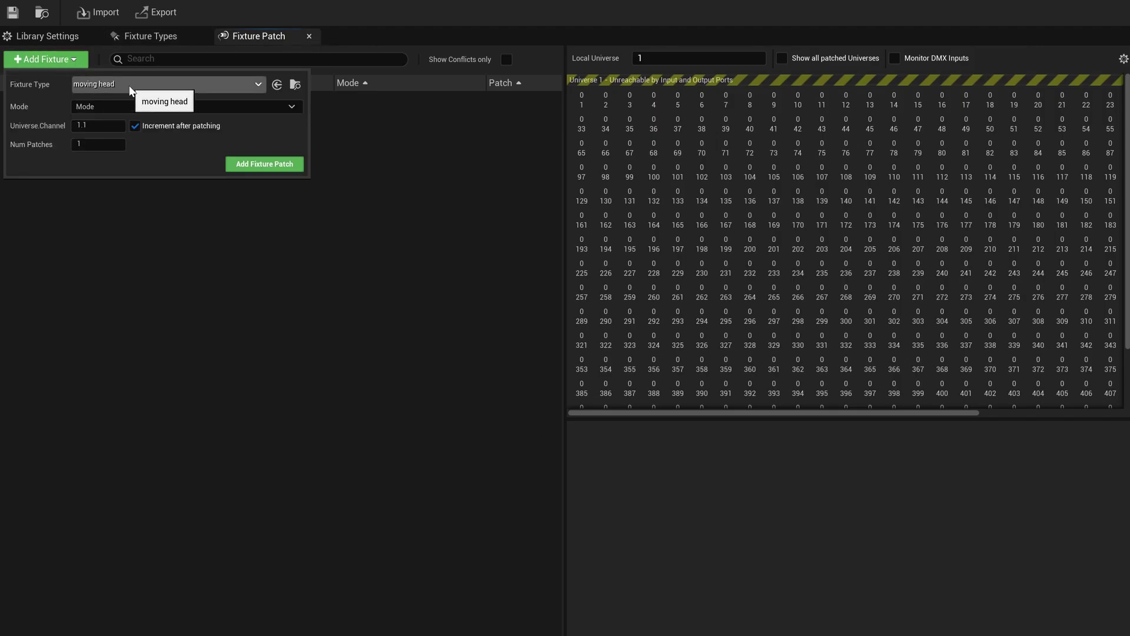
click(261, 165)
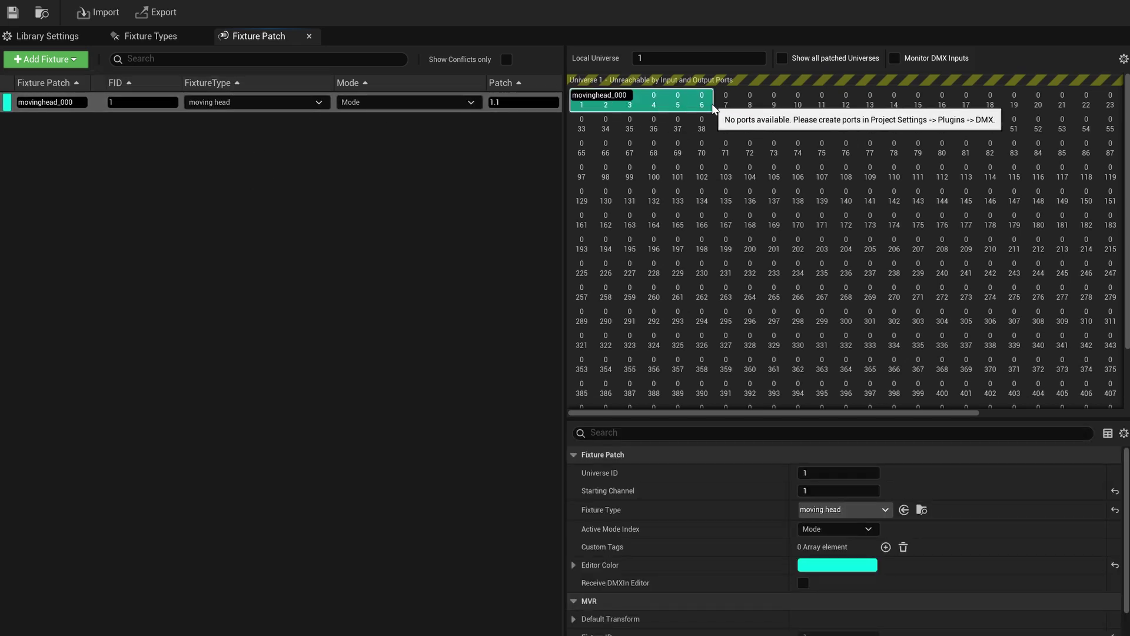
click(150, 35)
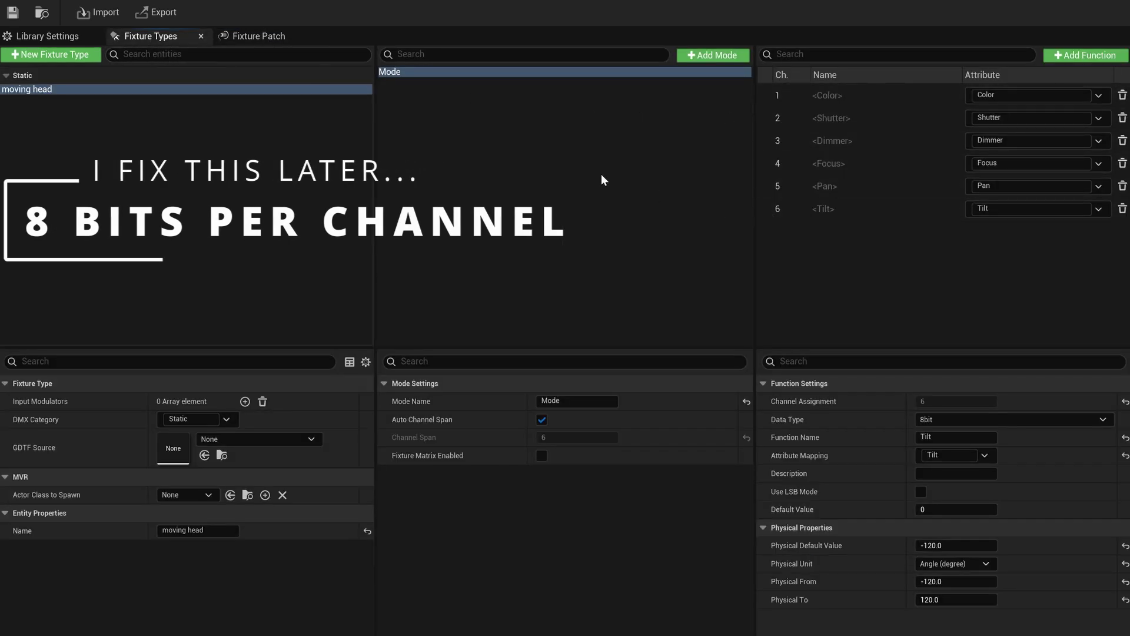
Assign the movinghead_000 fixture patch to the BP_MovingHead actor in the level, and deselect the actor.
click(268, 37)
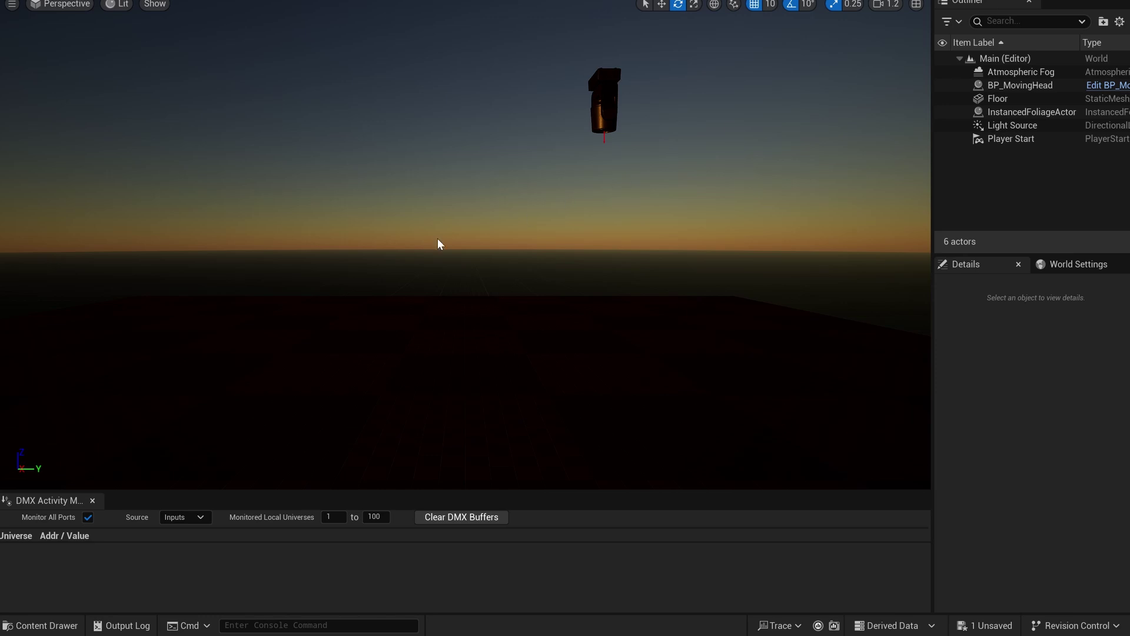
click(57, 623)
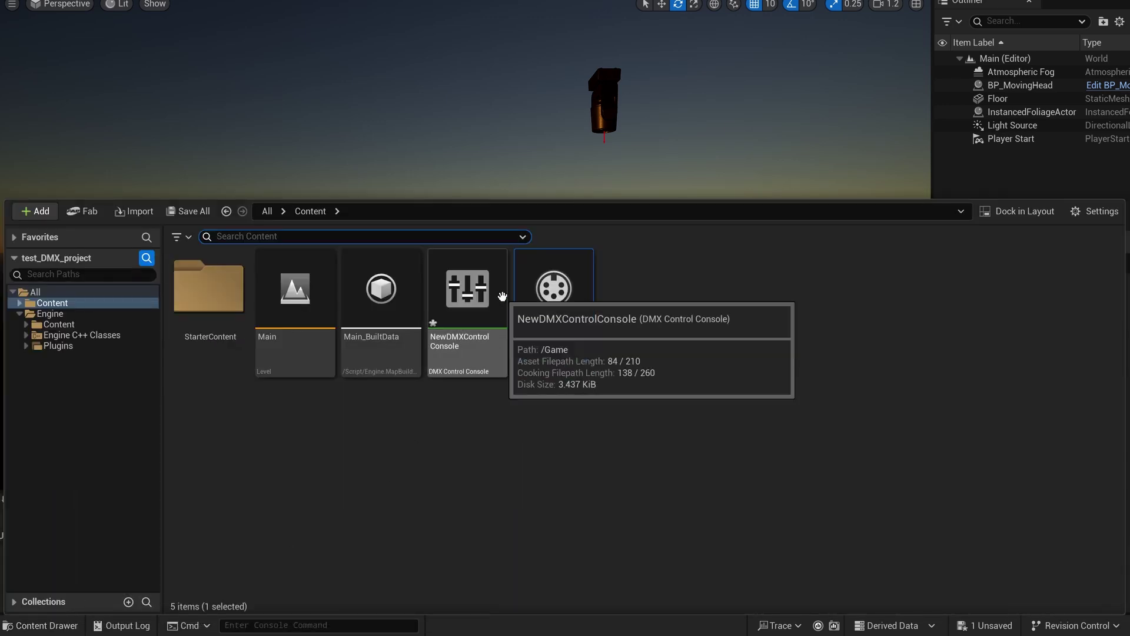
click(599, 105)
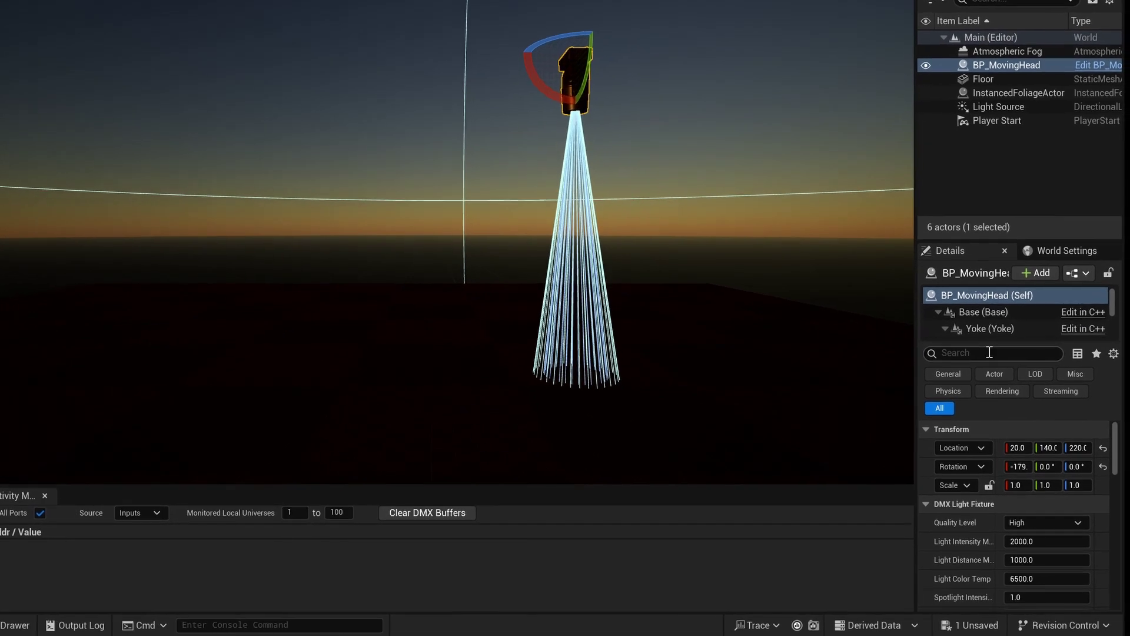
click(1005, 364)
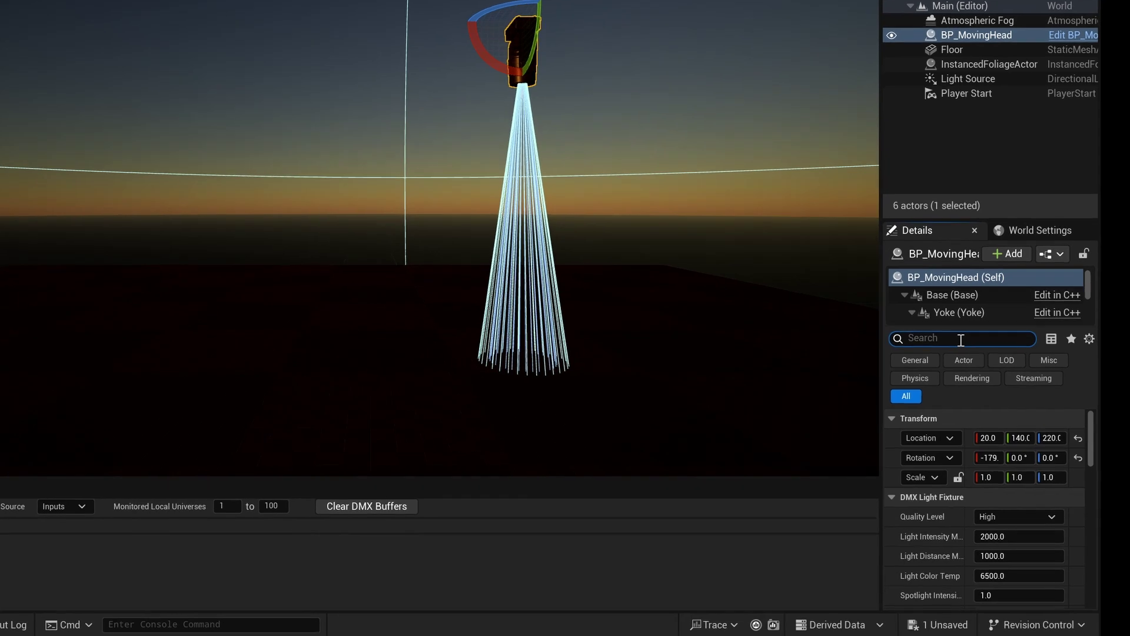
text(dmx)
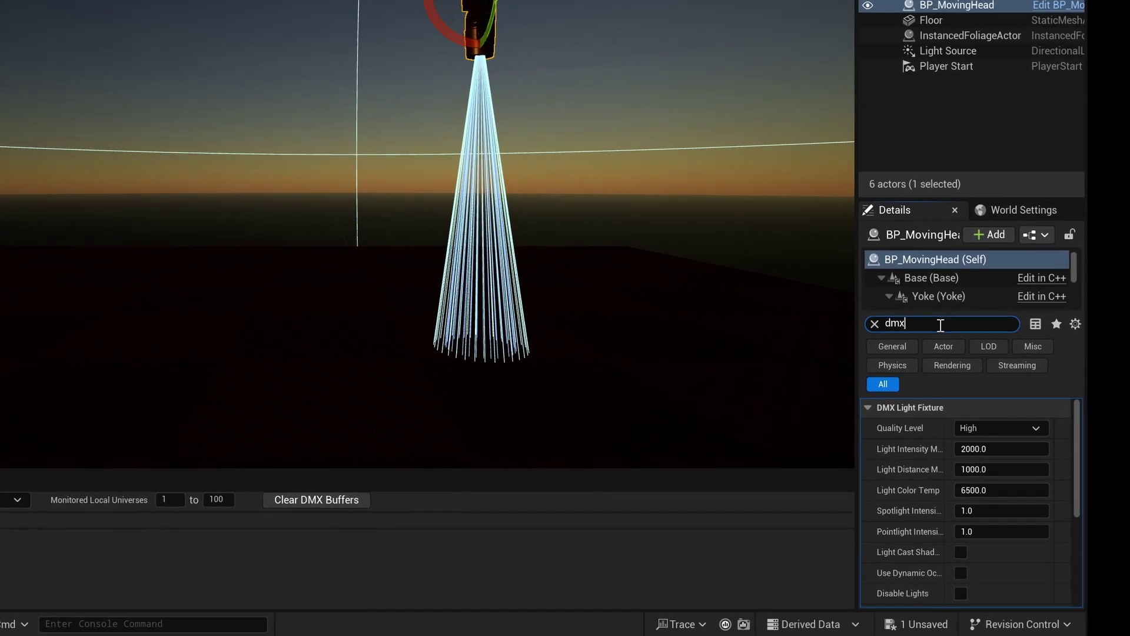
scroll(1060, 488, down, 5)
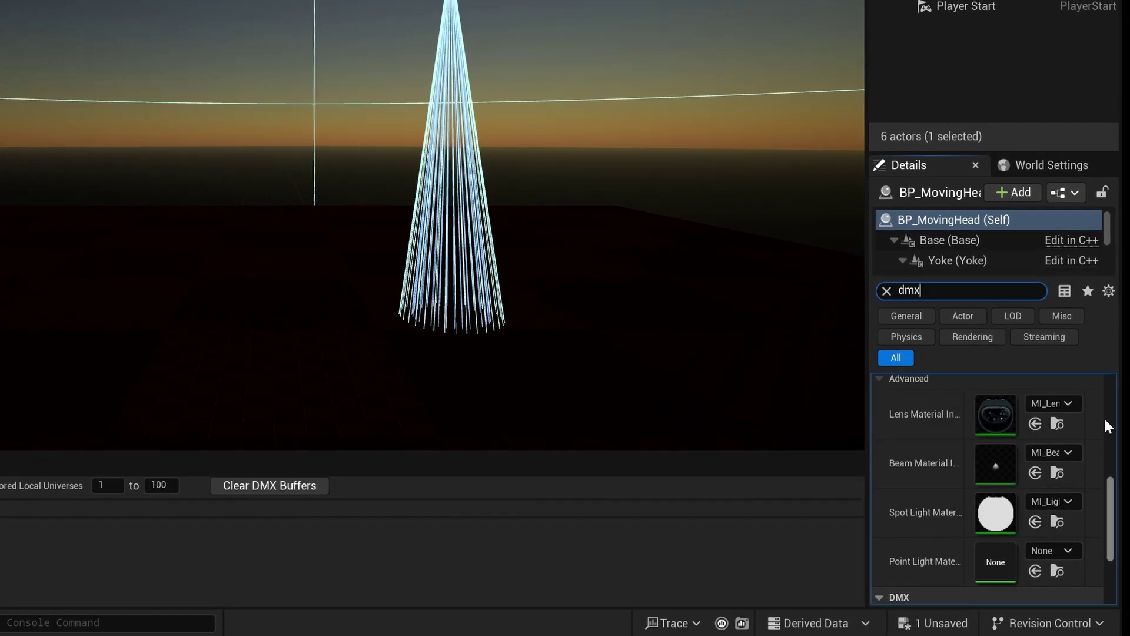
scroll(1095, 424, down, 3)
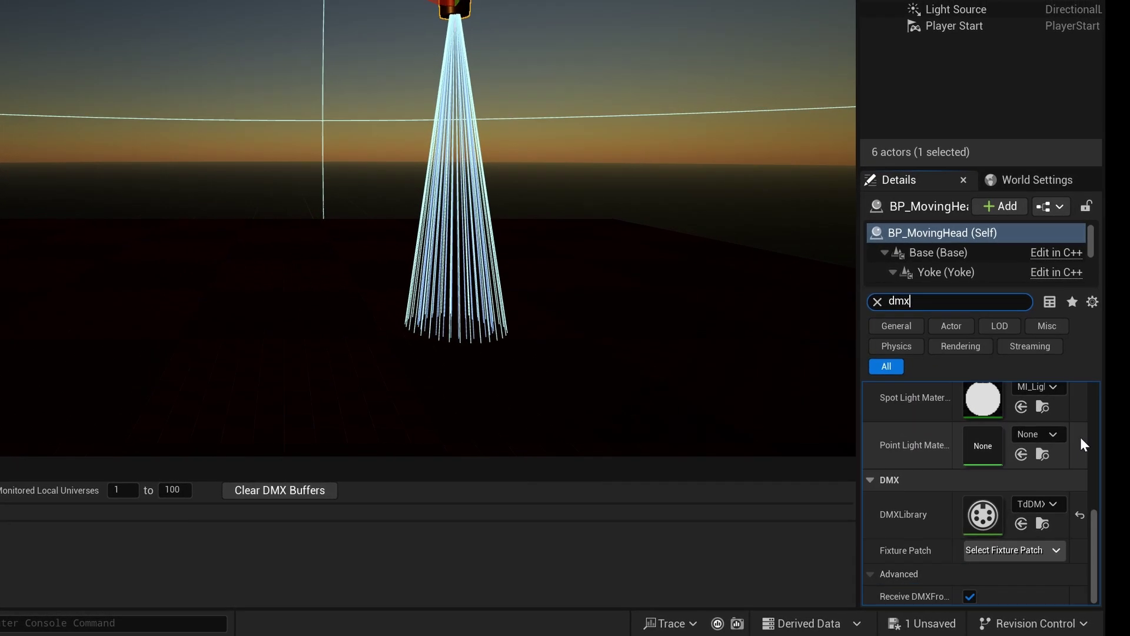
click(1054, 551)
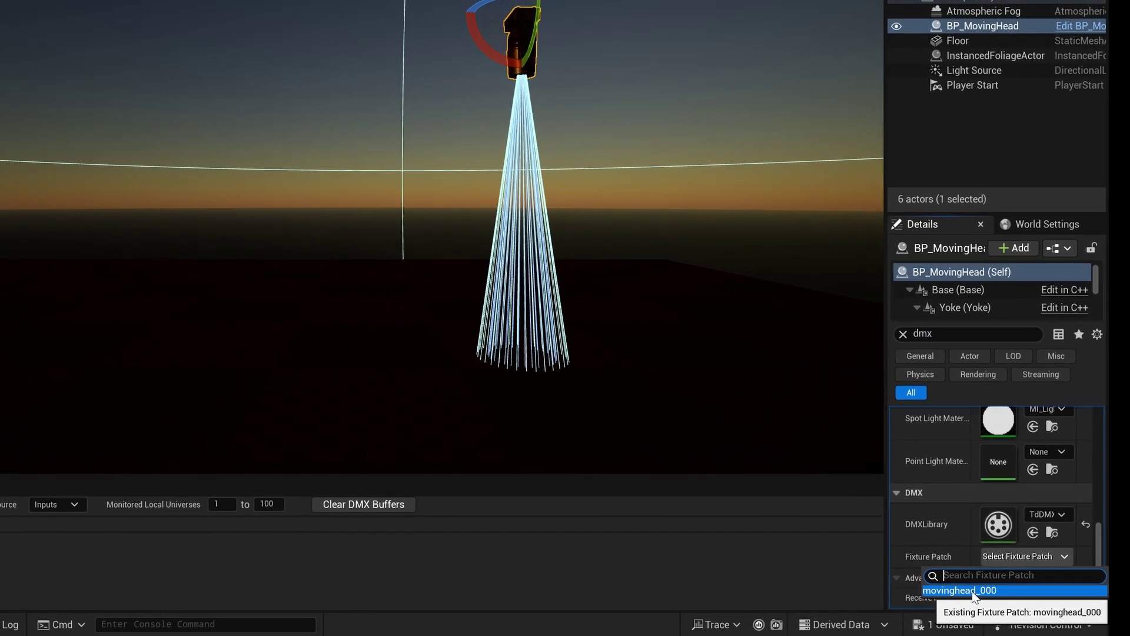
click(963, 590)
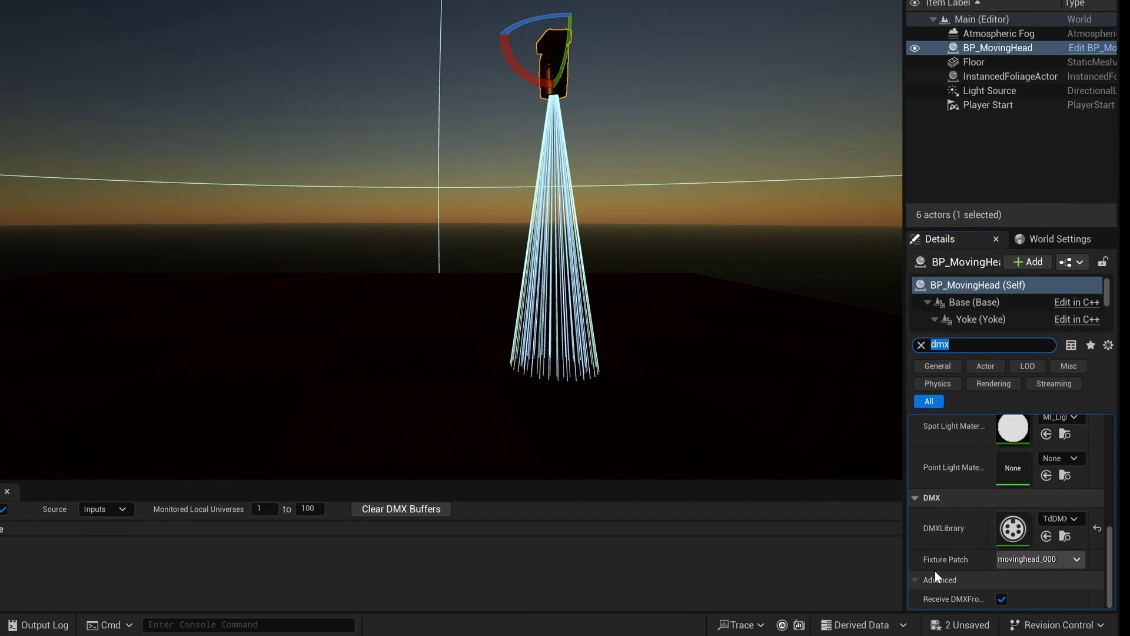
click(926, 348)
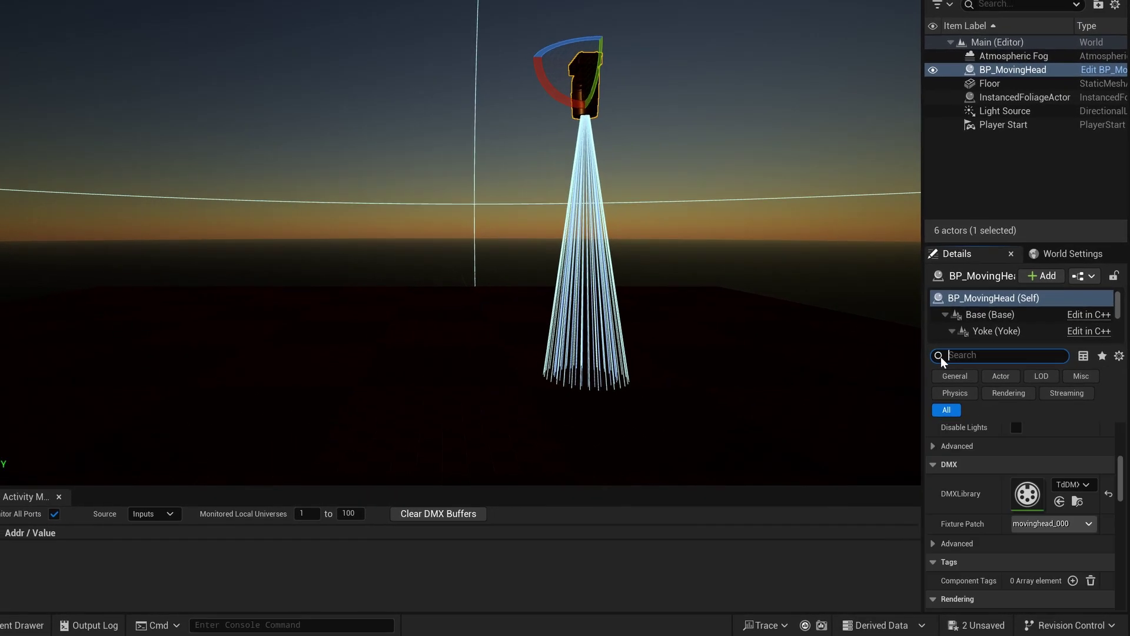
click(1016, 182)
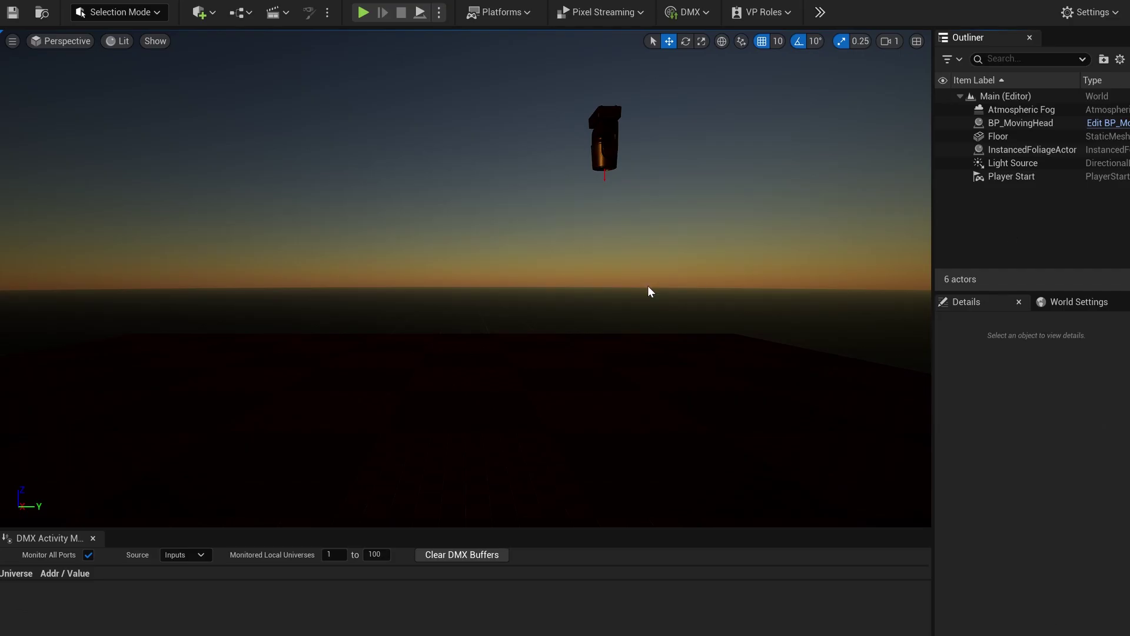
Open TdDMXLibrary and set the data type of the moving head's Pan function to 16bit.
key(ctrl+space)
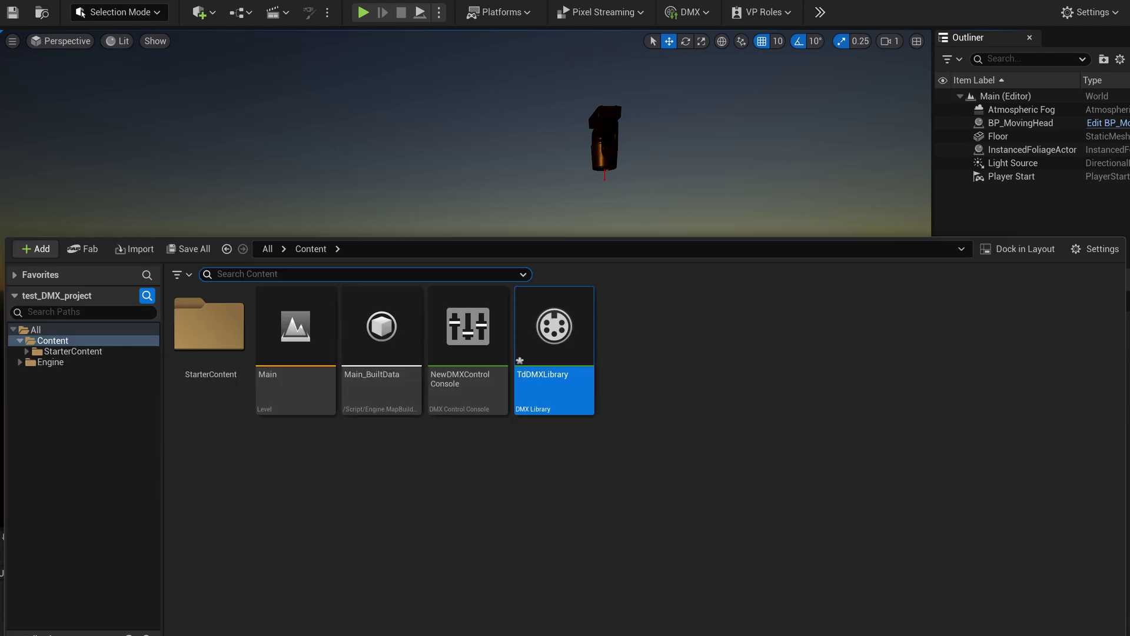
click(554, 336)
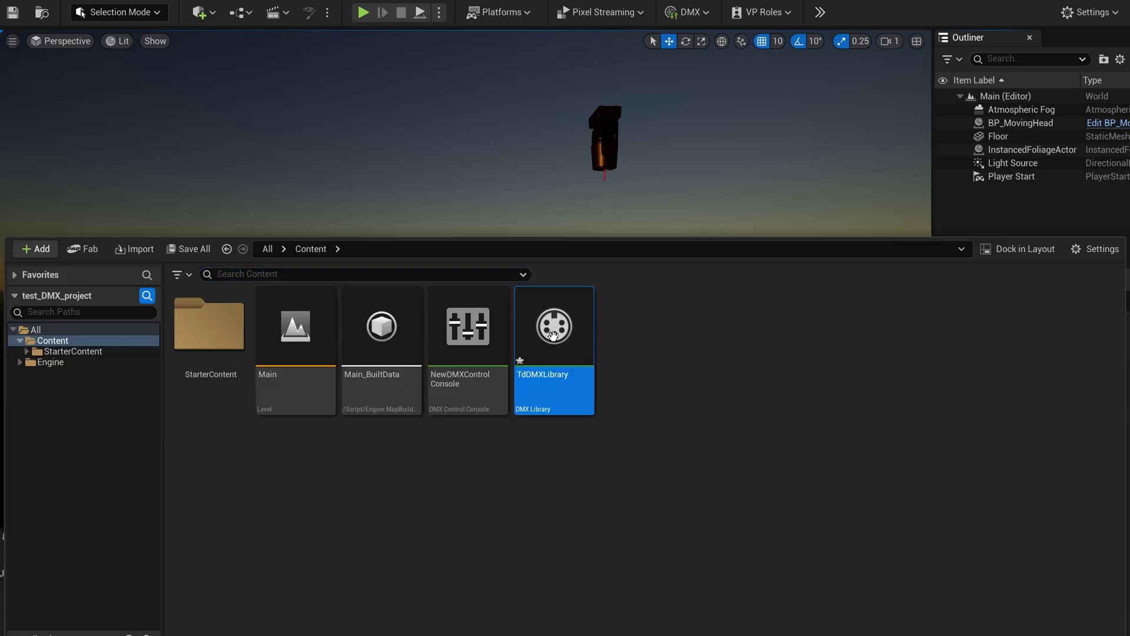
double_click(553, 336)
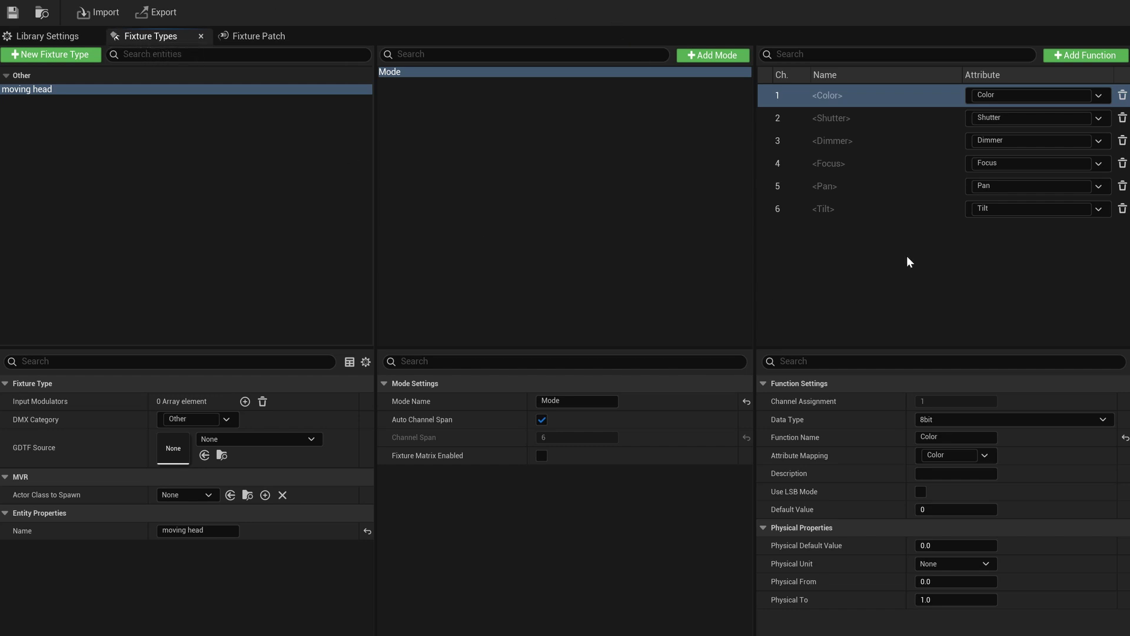
click(892, 185)
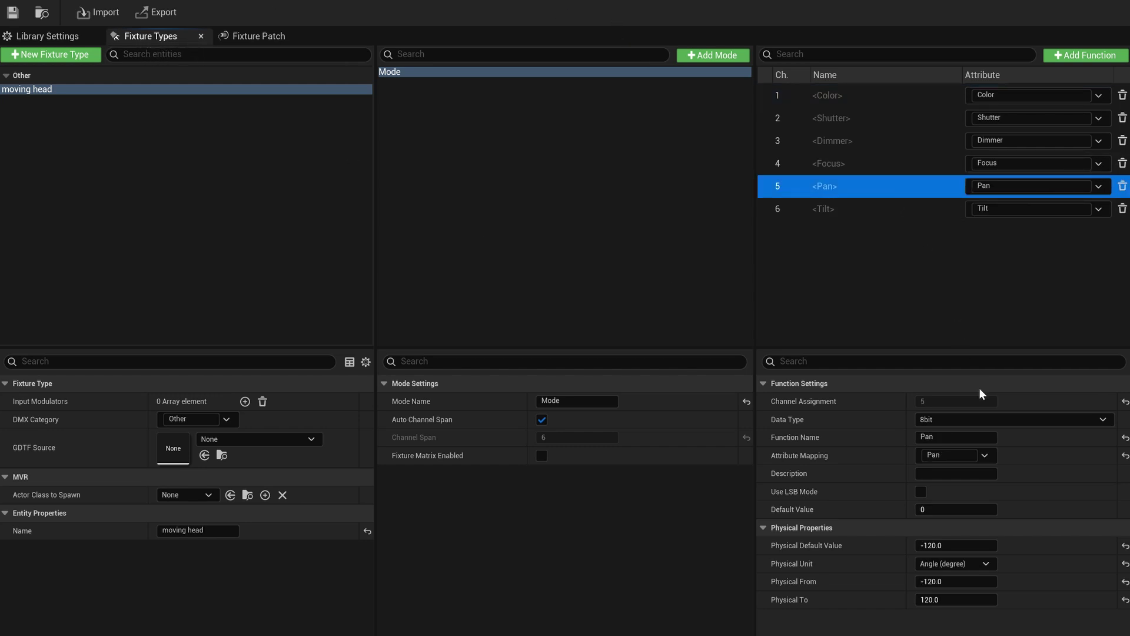
click(993, 419)
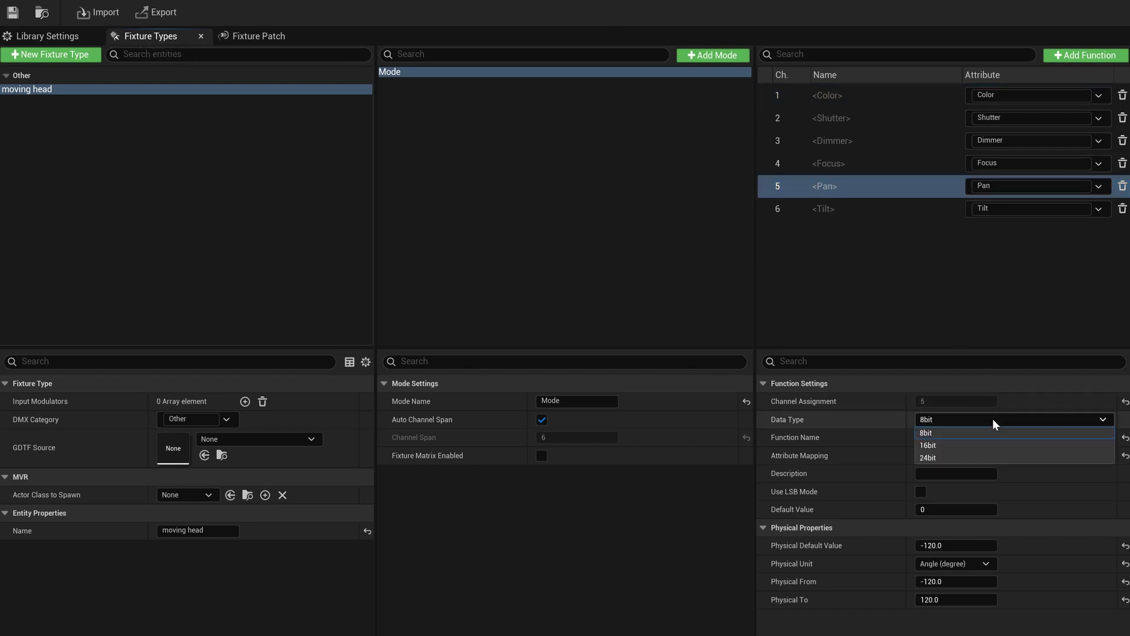
click(969, 445)
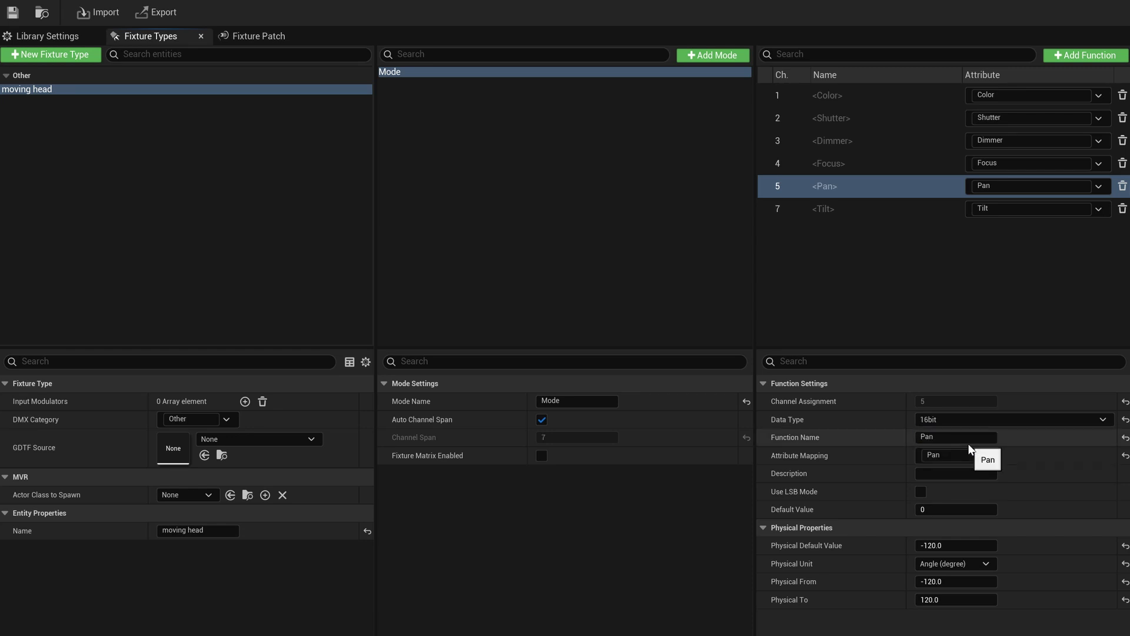
Set the data type of the moving head's Tilt function to 16bit.
click(859, 209)
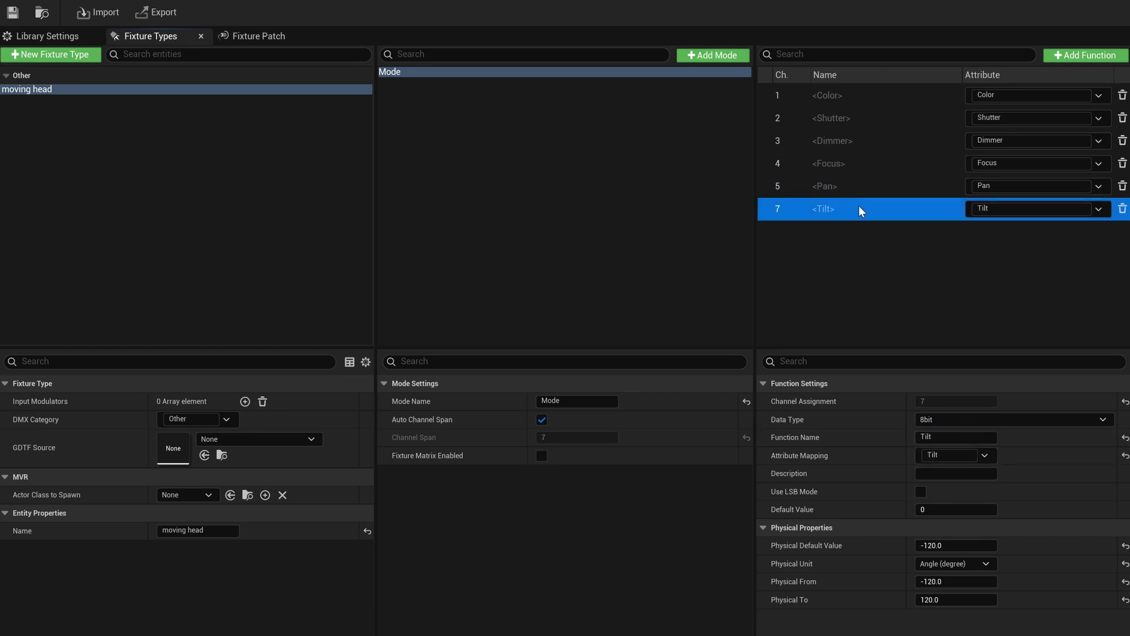
click(958, 422)
click(951, 445)
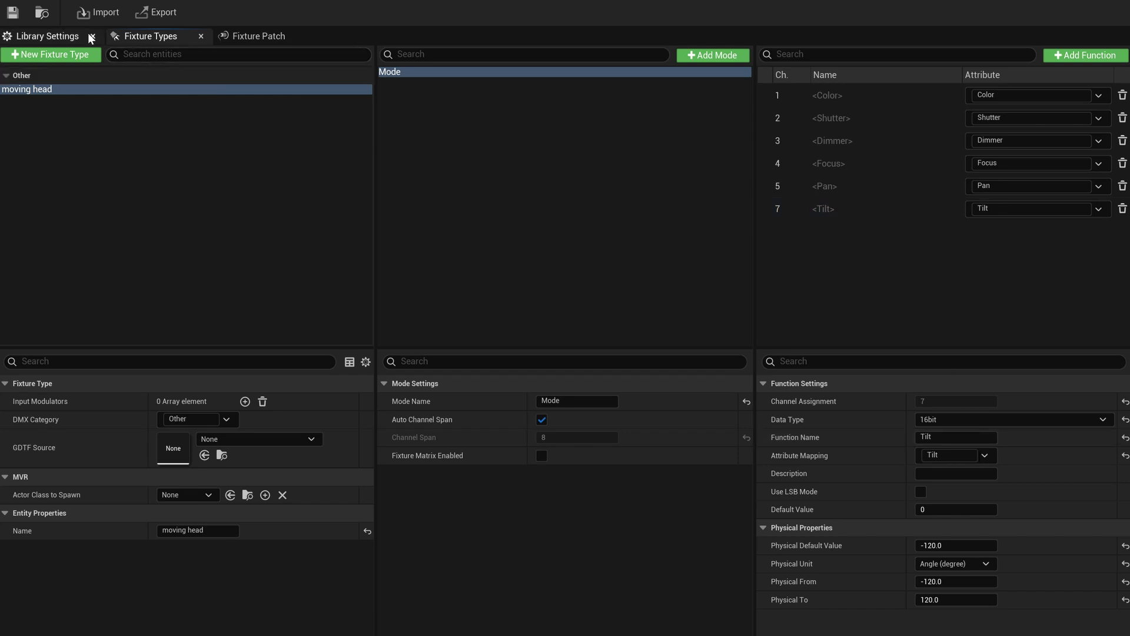
Add one input port and one output port with default settings in the DMX project settings, and close the settings.
click(47, 36)
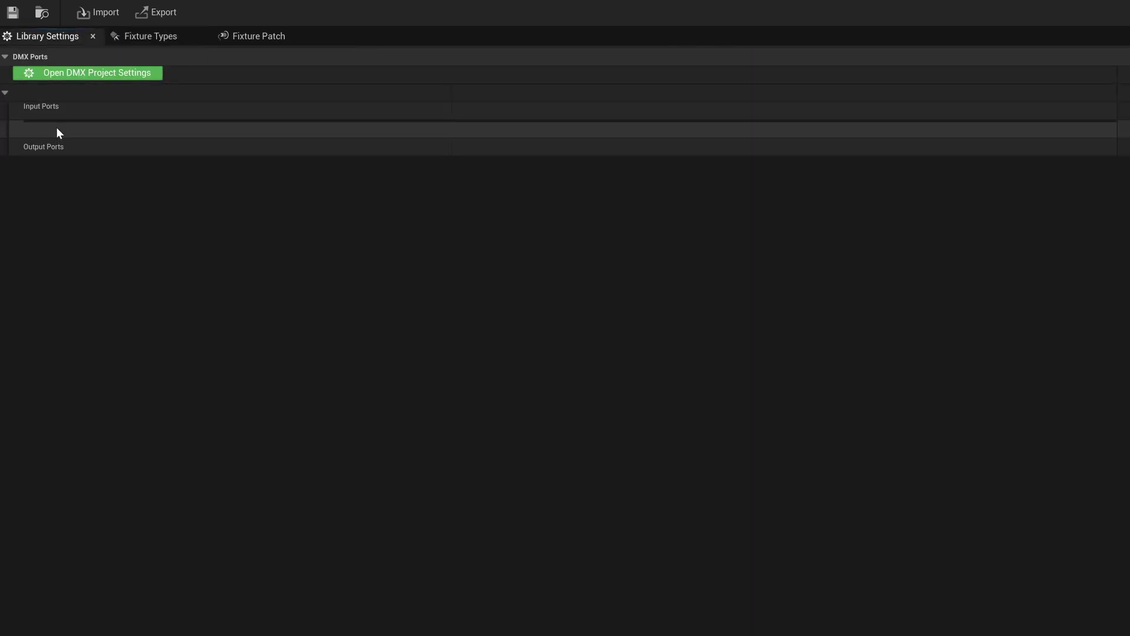
click(80, 73)
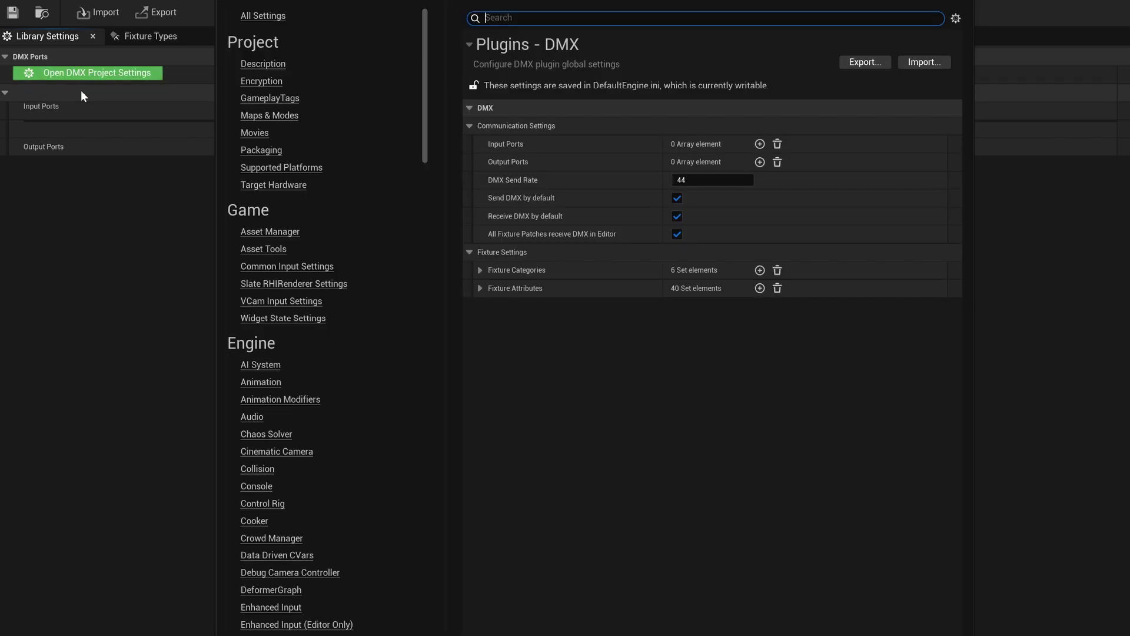
click(760, 145)
click(760, 144)
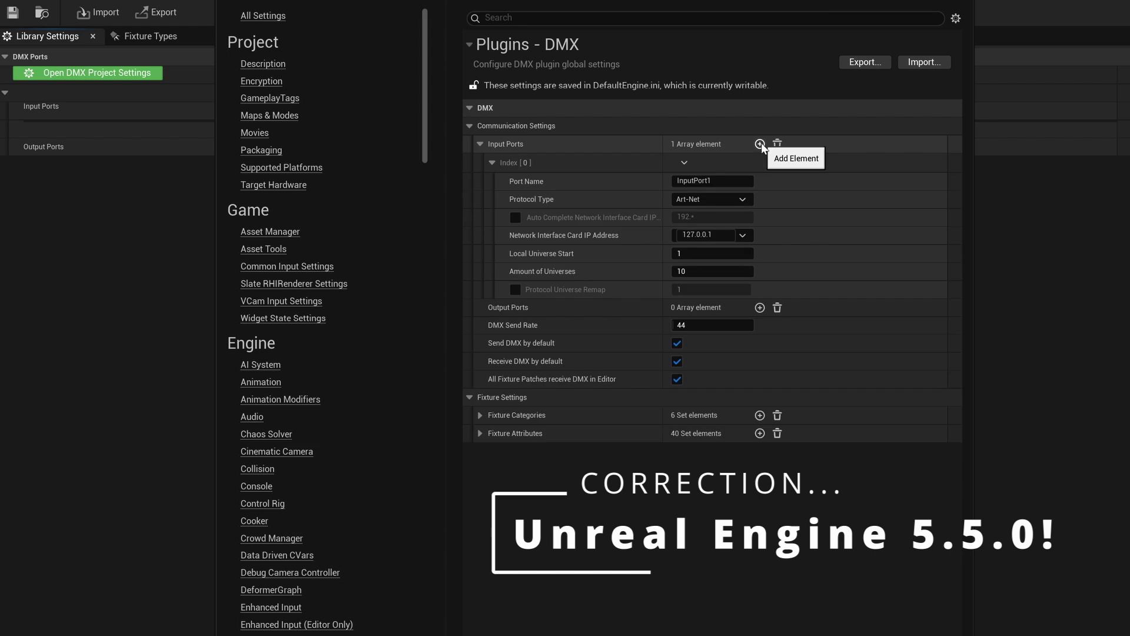
click(760, 307)
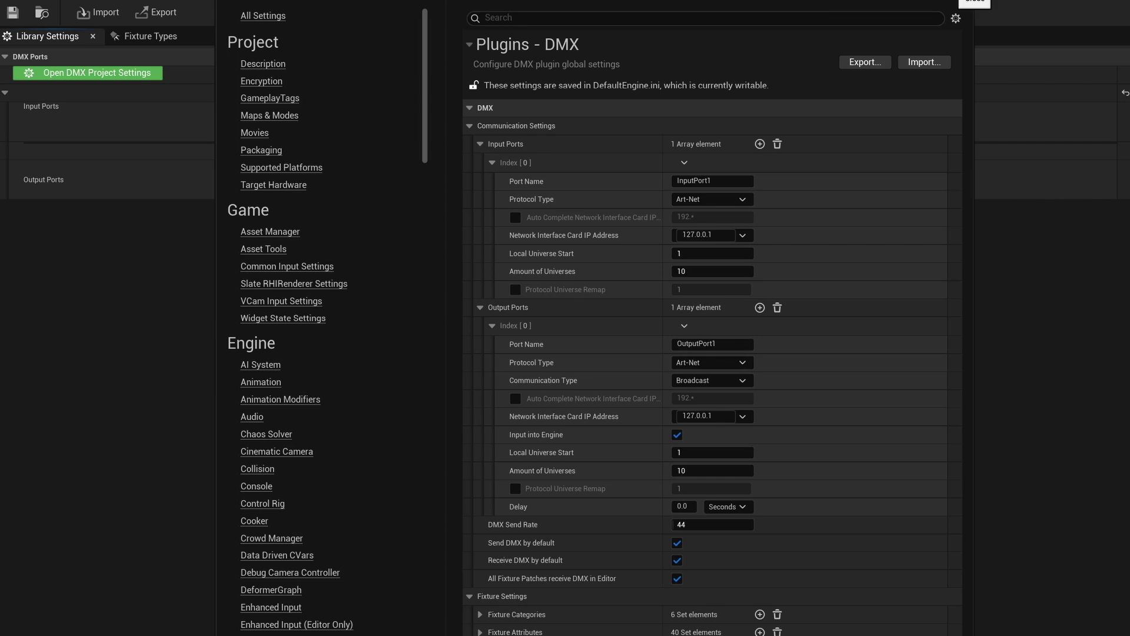
click(965, 1)
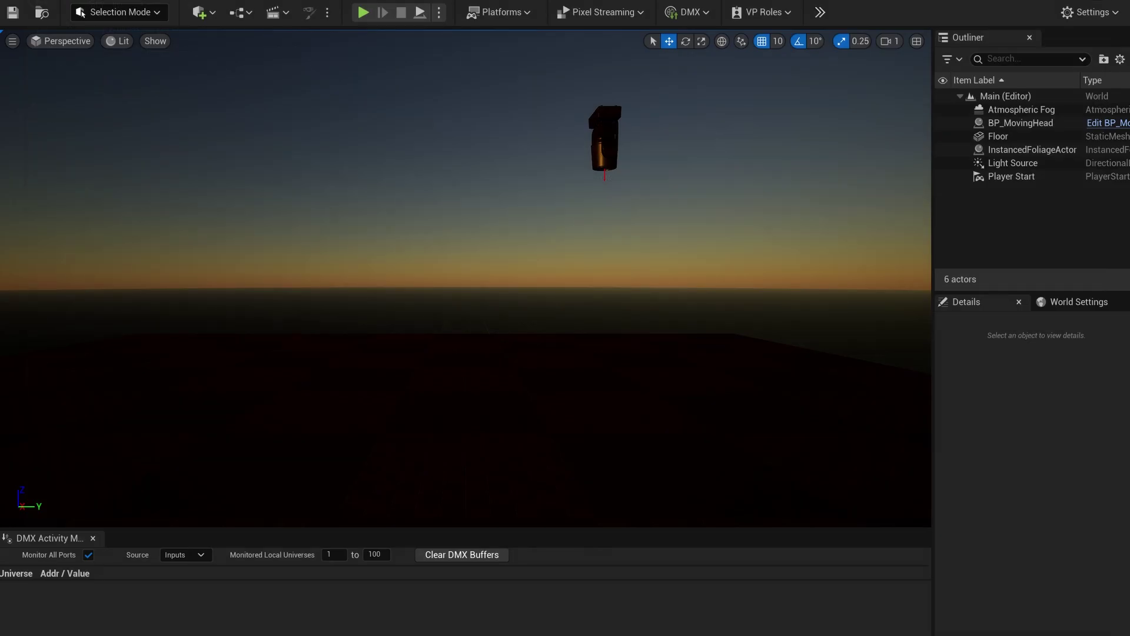
Open the DMX Control Console and arrange its window so the moving head stays visible in the level viewport.
click(705, 13)
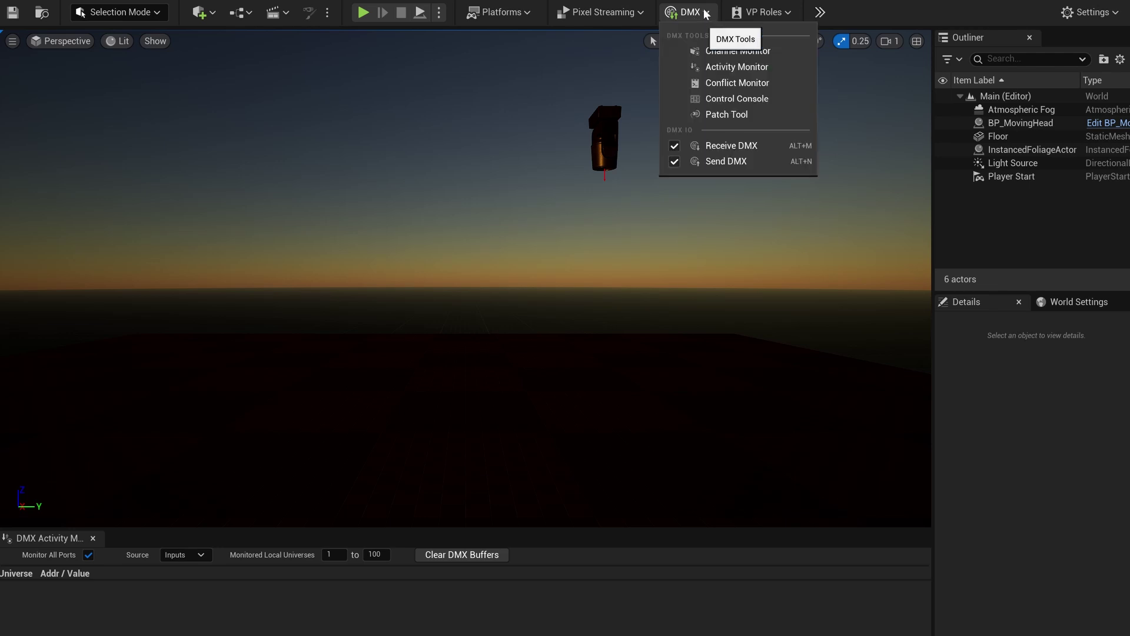
click(716, 99)
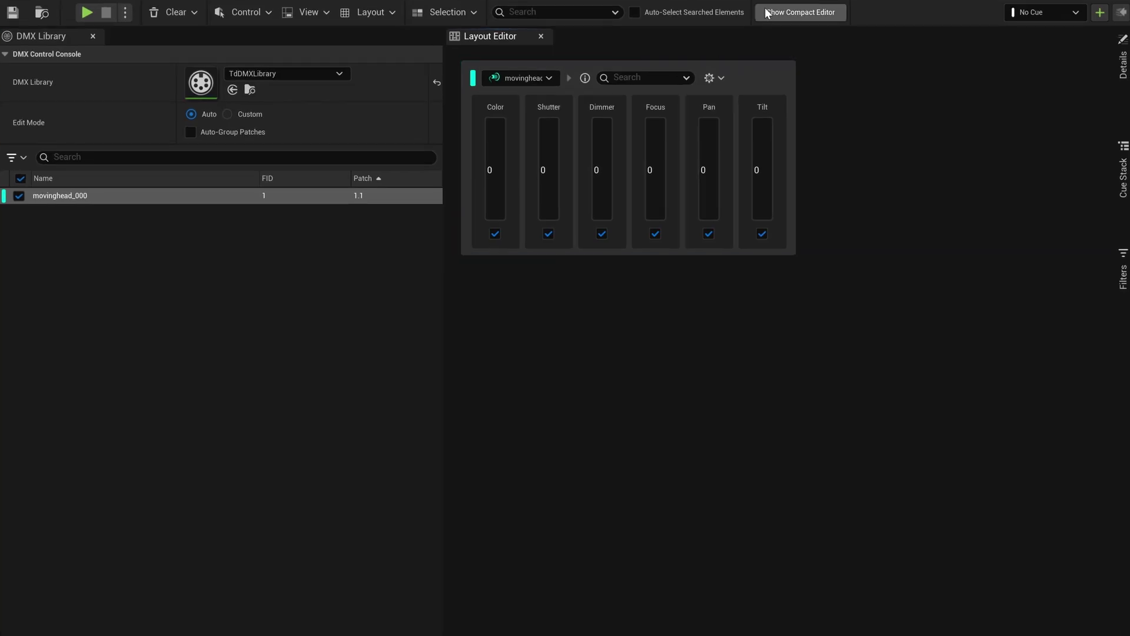
click(768, 13)
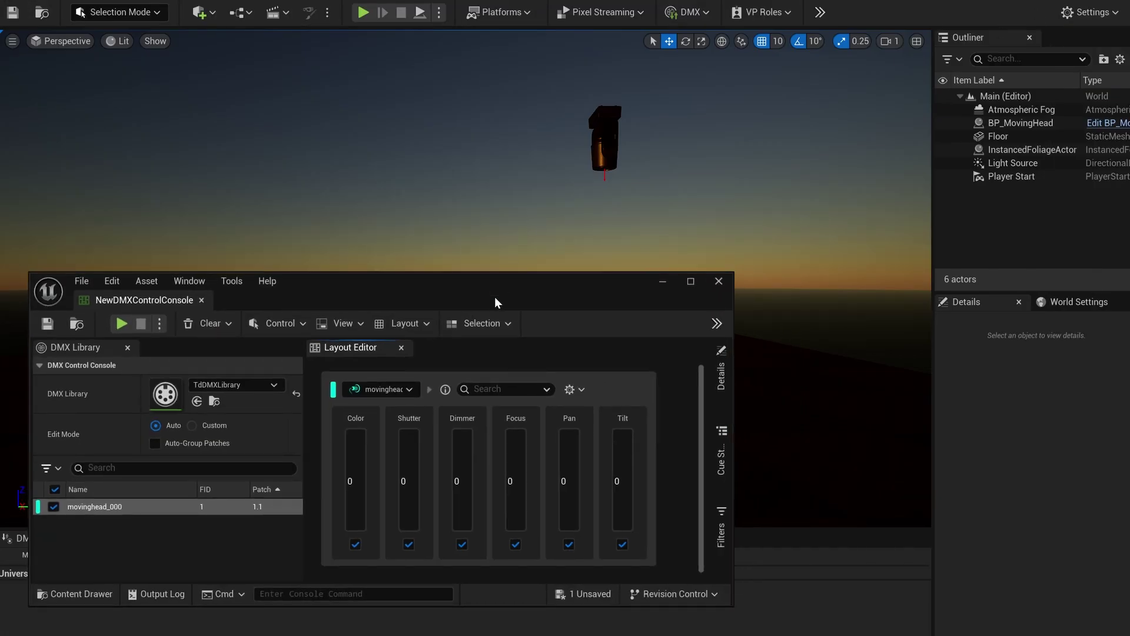
drag(495, 302, 399, 334)
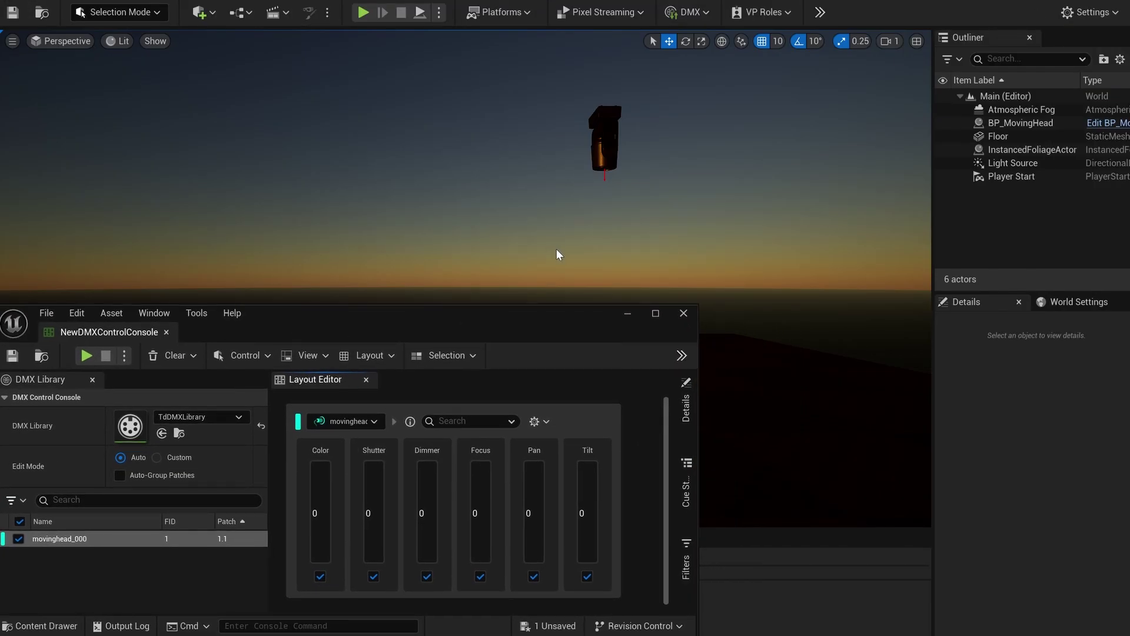
middle_drag(564, 245, 444, 256)
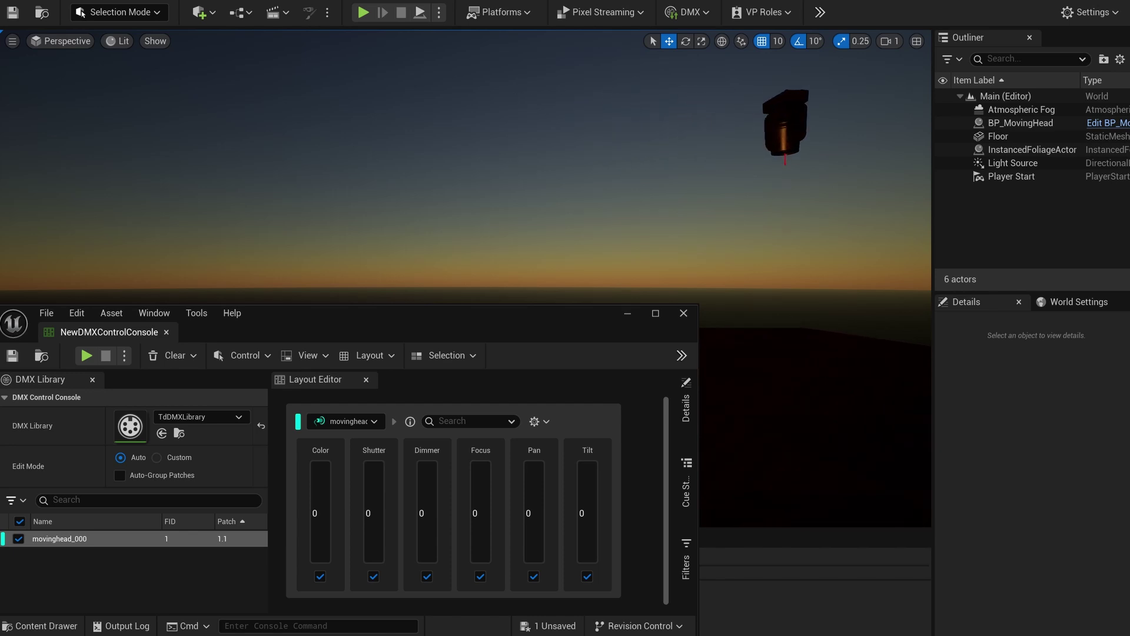
Start sending DMX from the control console, and raise the Shutter fader to 255 and the Dimmer fader to 200.
click(86, 355)
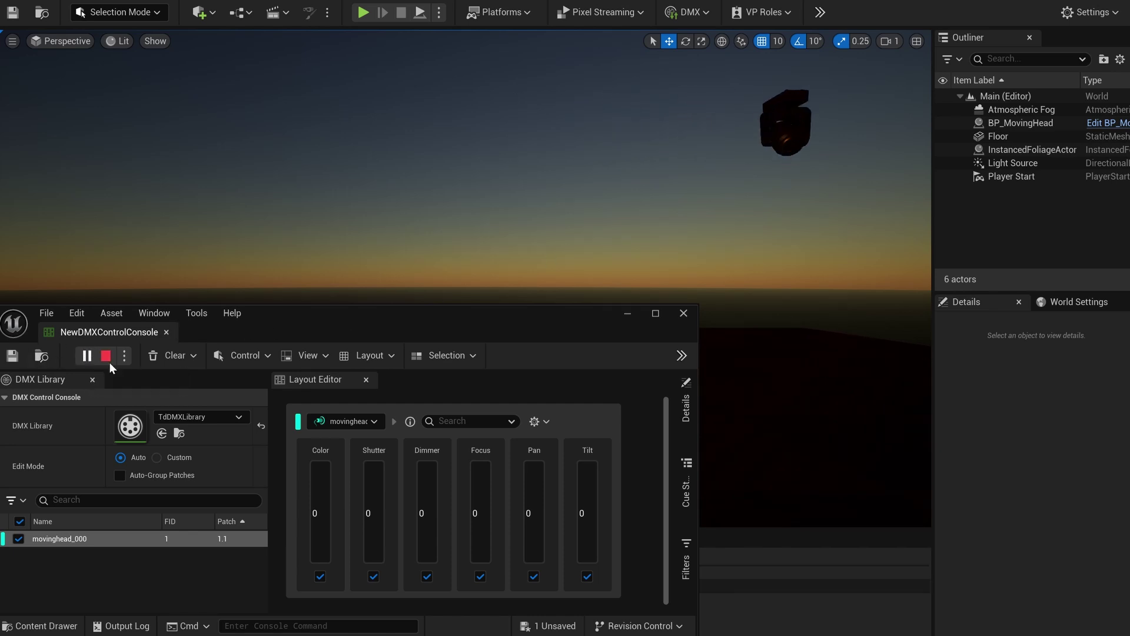
drag(378, 562, 374, 527)
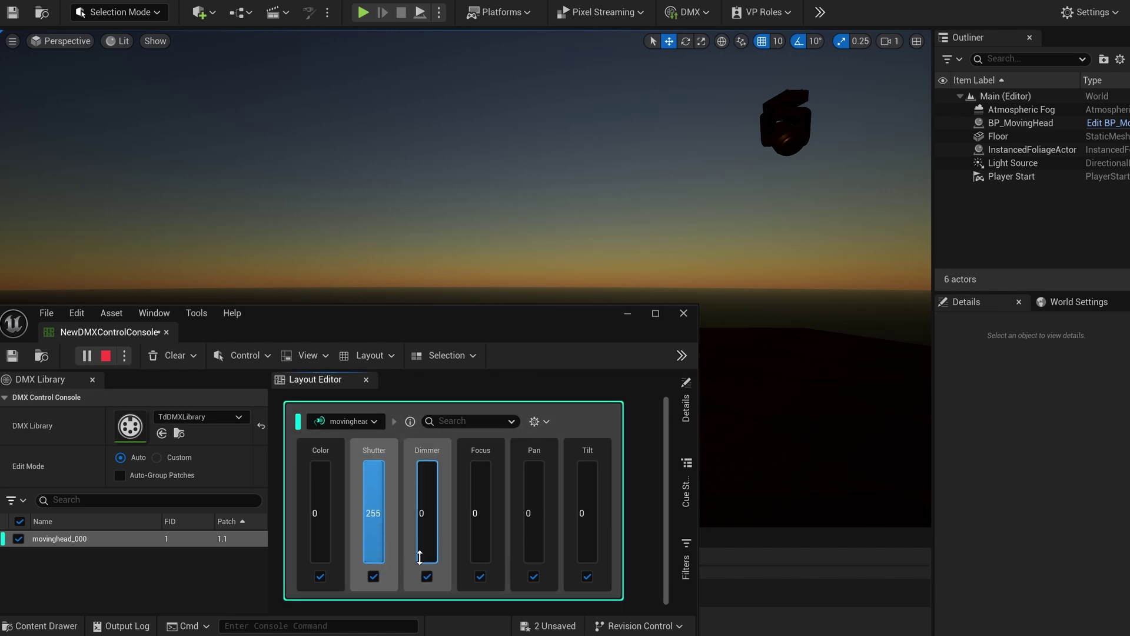
drag(421, 555, 422, 483)
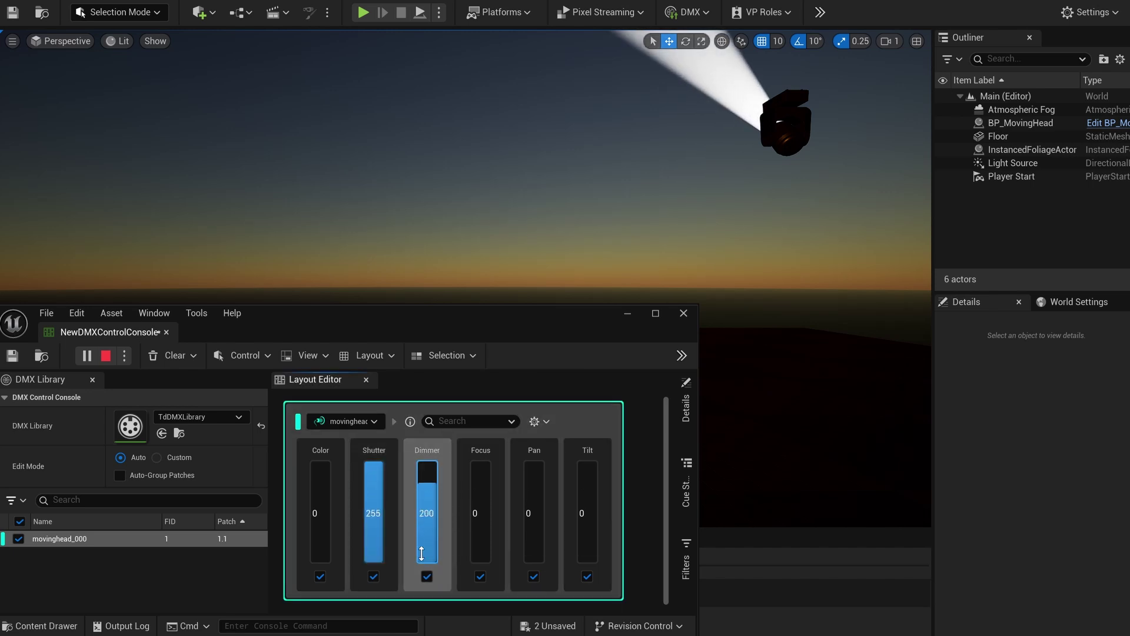
Aim the light beam at the floor by bringing the Tilt fader to 30146, and try the Pan fader.
drag(588, 549, 588, 510)
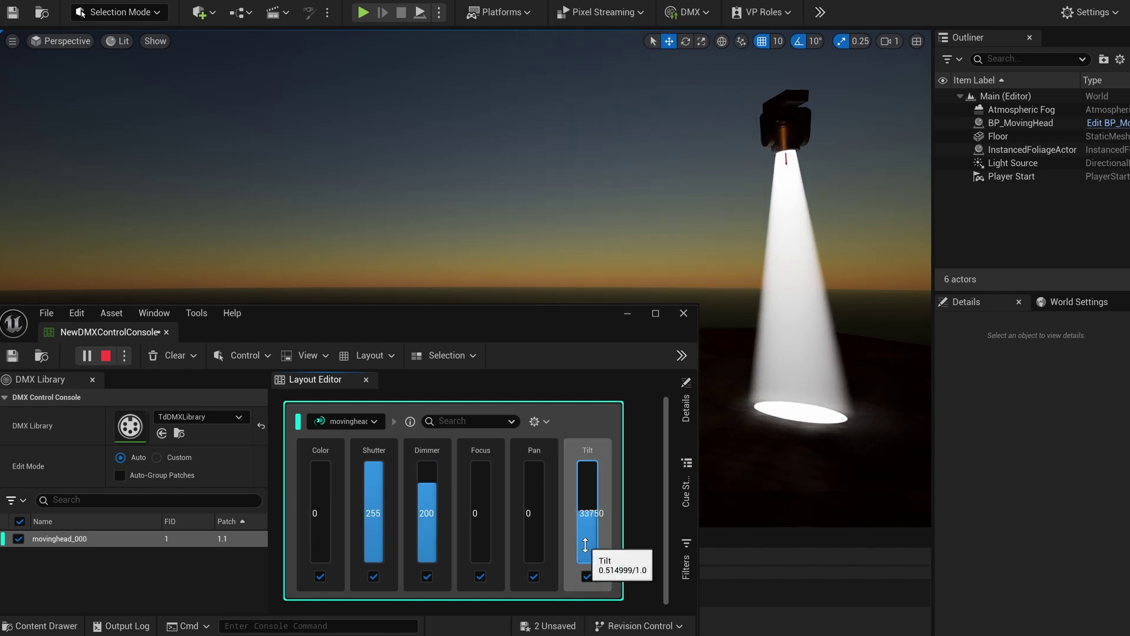
mouse_move(532, 537)
mouse_down()
mouse_move(531, 514)
mouse_move(532, 548)
mouse_up()
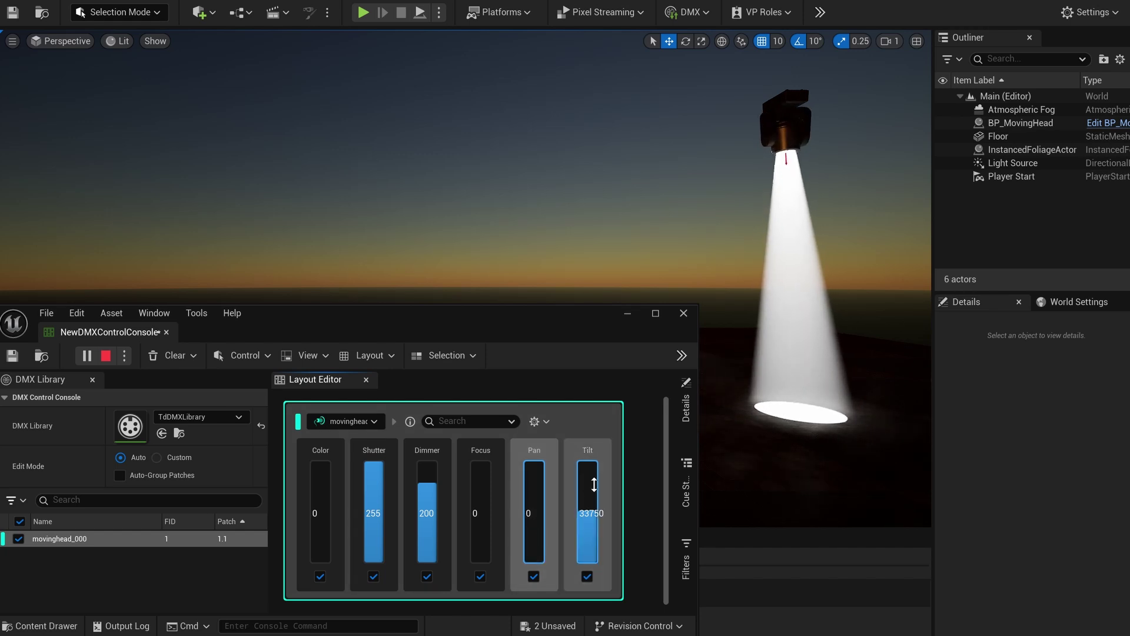
drag(588, 512, 589, 518)
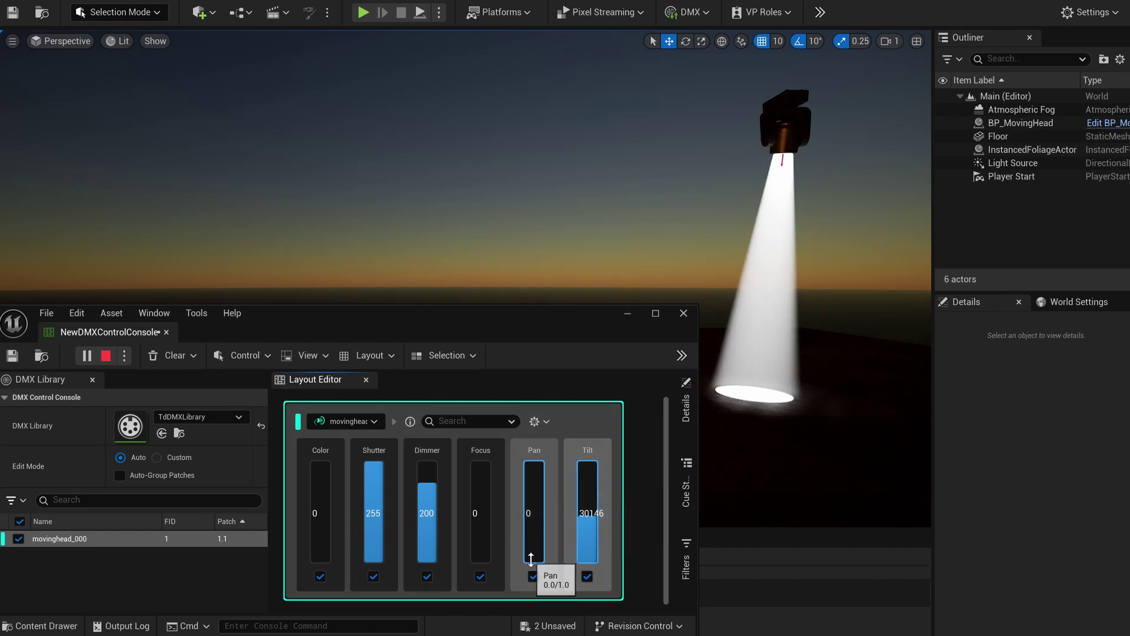
Set the Pan fader to 17825, try the Color fader at 255, and bring it down to 11.
drag(531, 558, 534, 534)
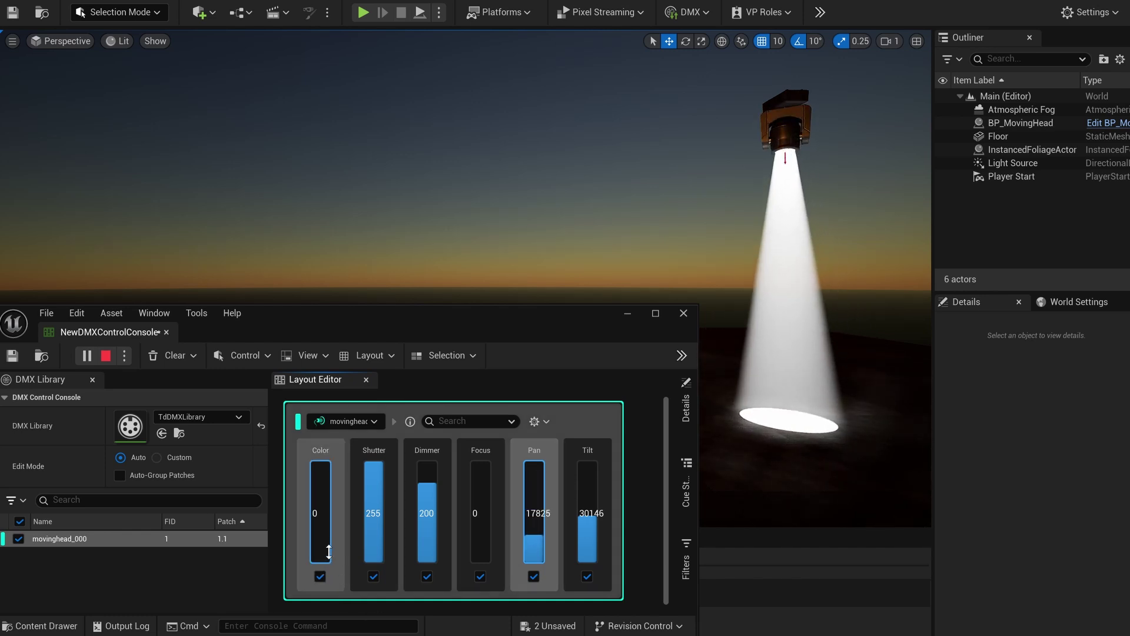
click(324, 557)
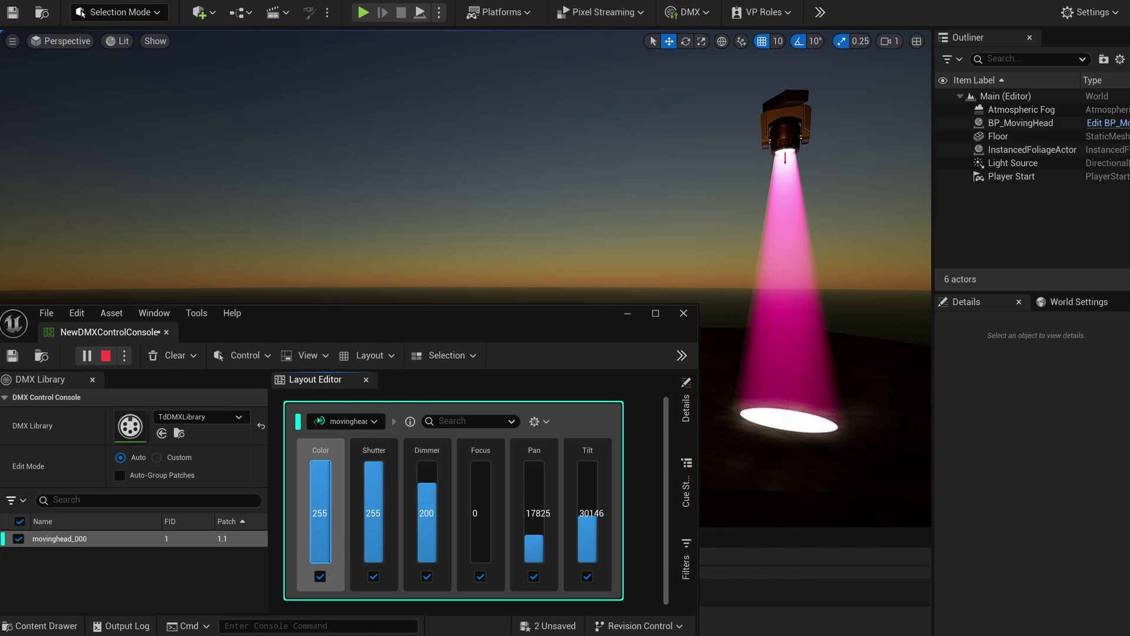
drag(324, 532, 323, 559)
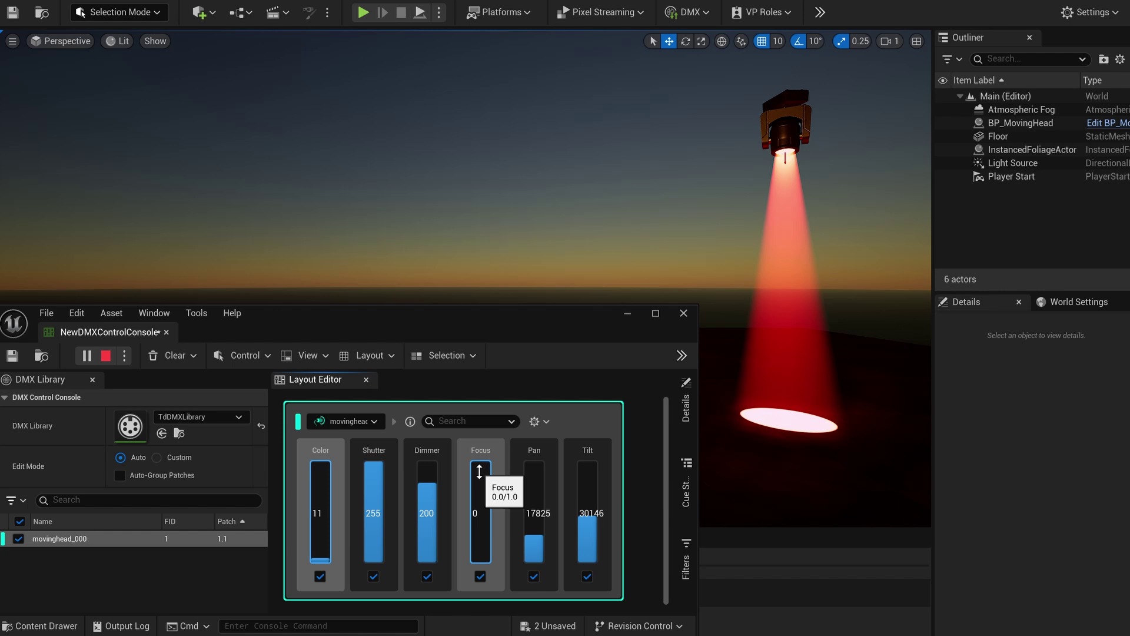
Stop sending DMX, close the control console, and duplicate the moving head beside the original.
click(103, 358)
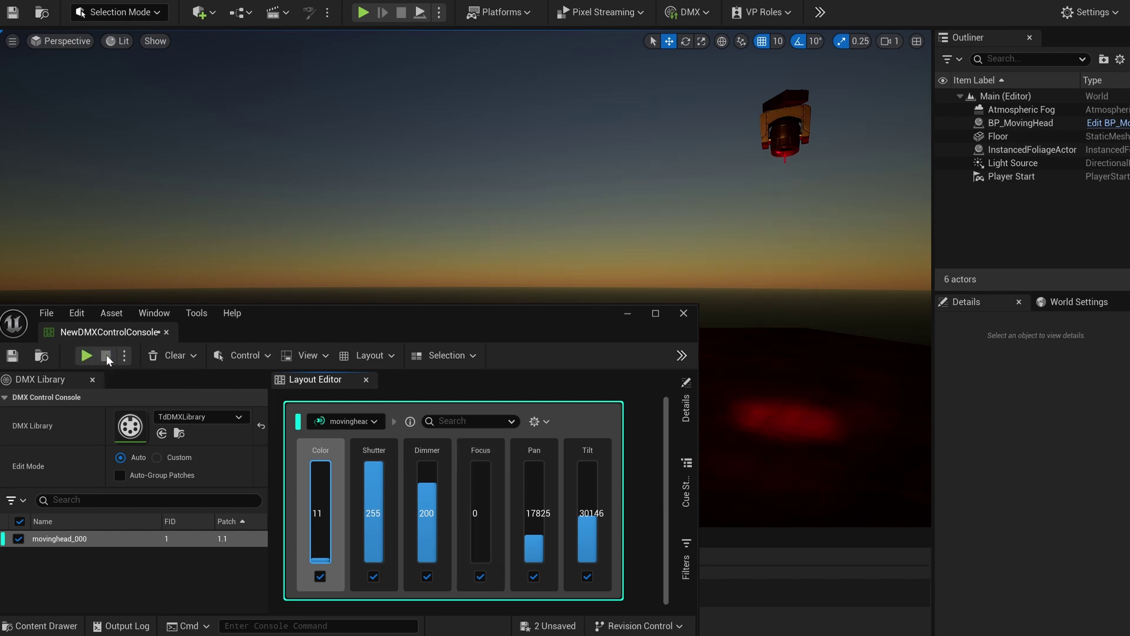
click(692, 314)
click(797, 122)
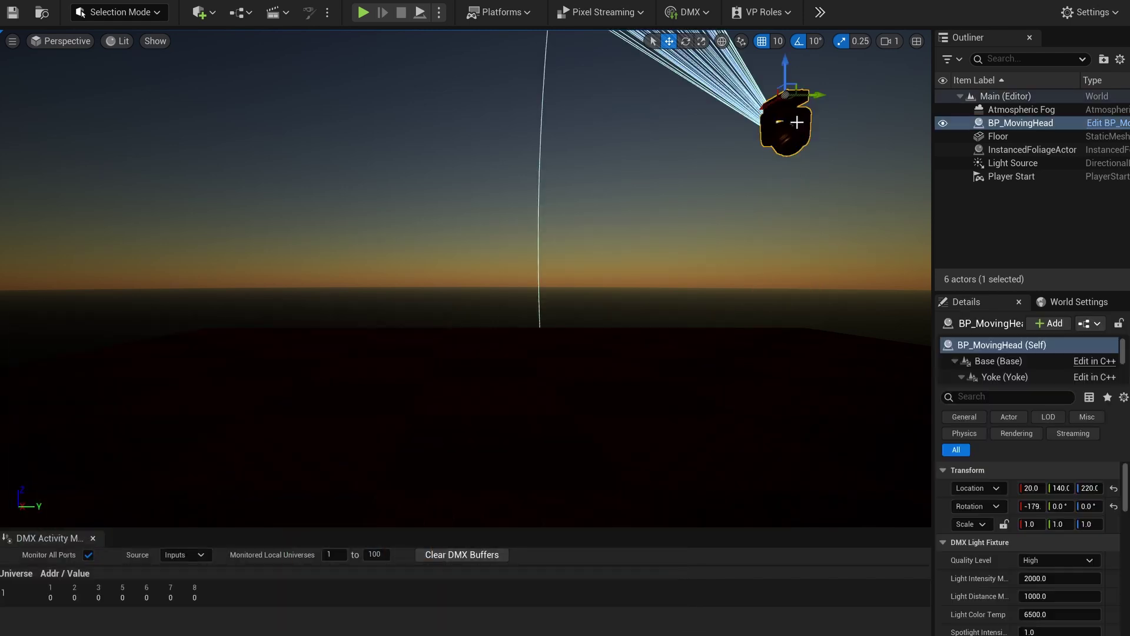
alt+drag(787, 93, 807, 89)
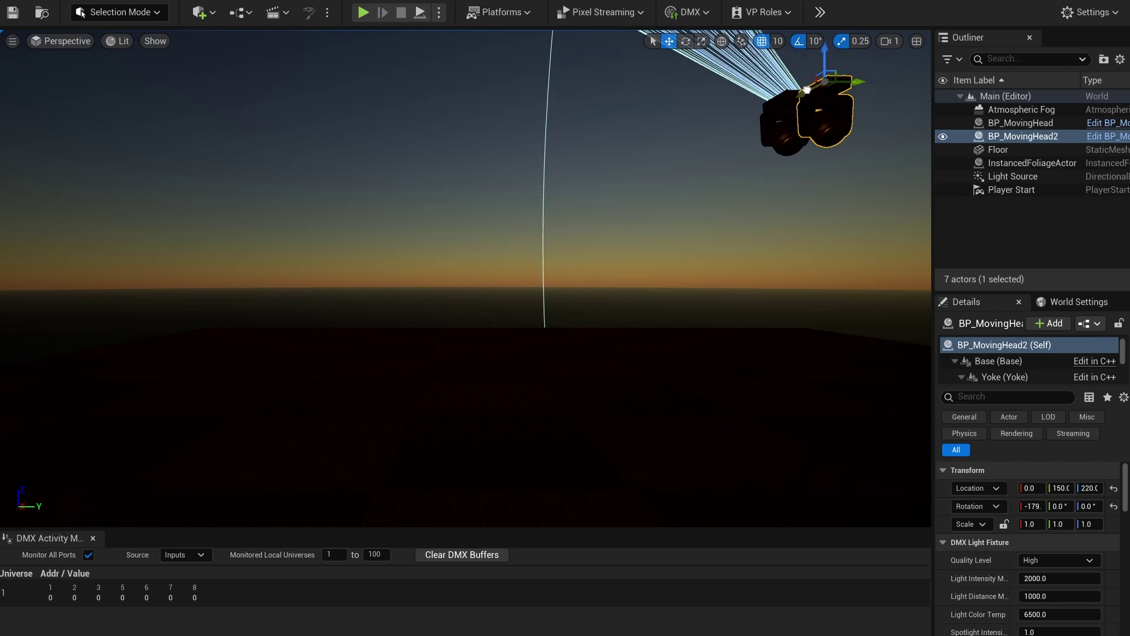
Reopen the DMX Control Console below the fixtures, start sending DMX, and set the Color fader to 20.
click(705, 12)
click(732, 105)
drag(595, 170, 422, 312)
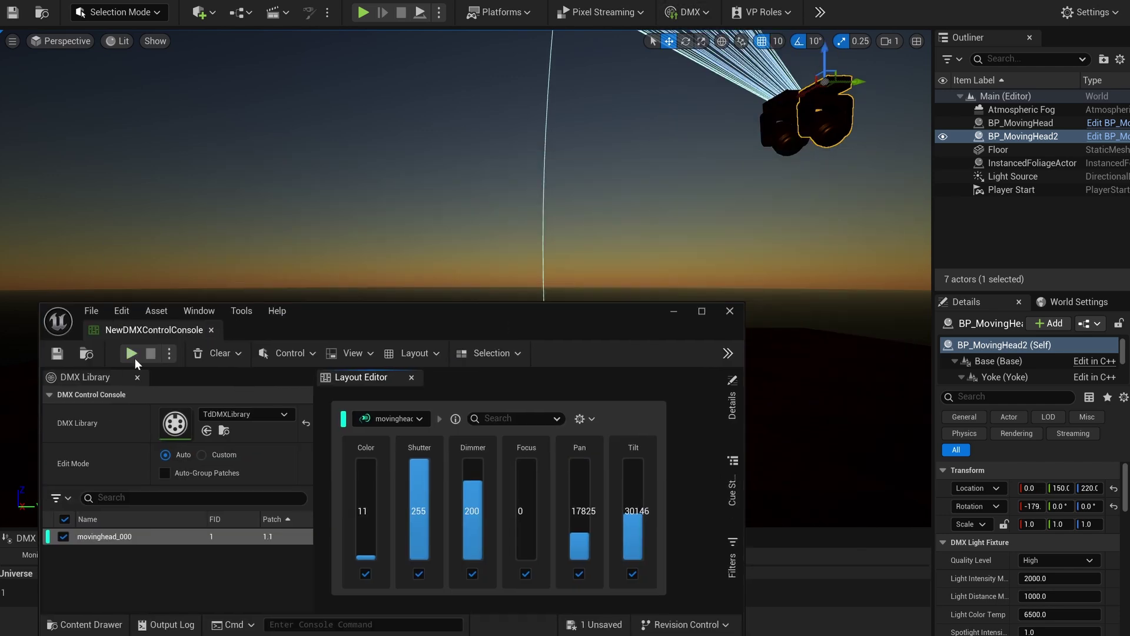
click(134, 358)
drag(603, 310, 562, 319)
drag(326, 558, 326, 554)
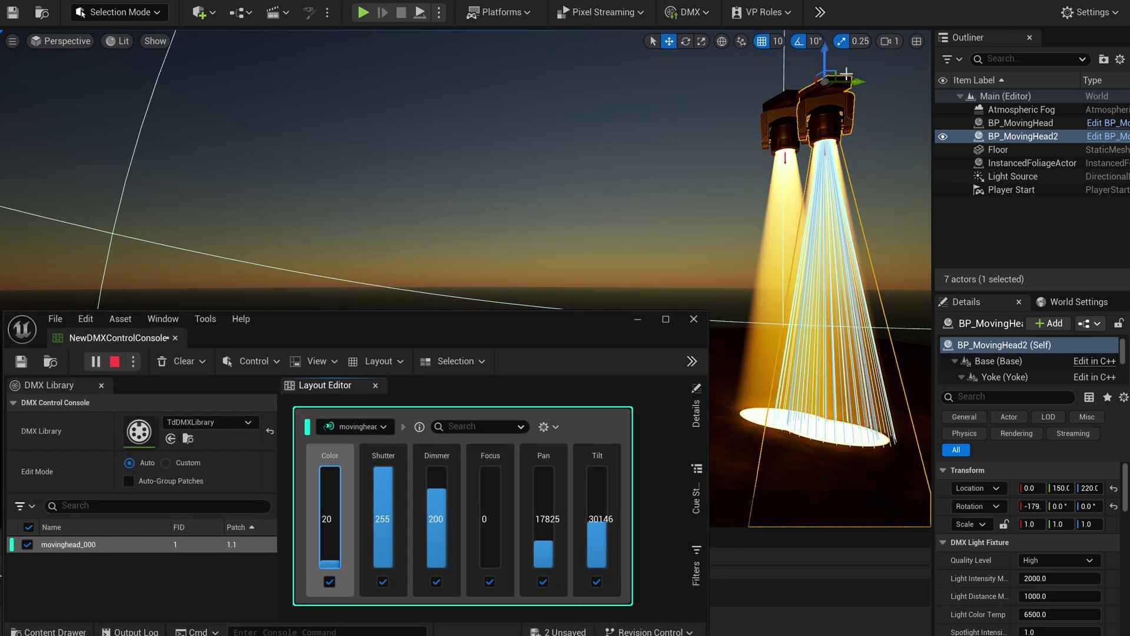
Move the second moving head farther from the first, and place a third copy of the first at X 100.
drag(930, 98, 845, 79)
click(787, 125)
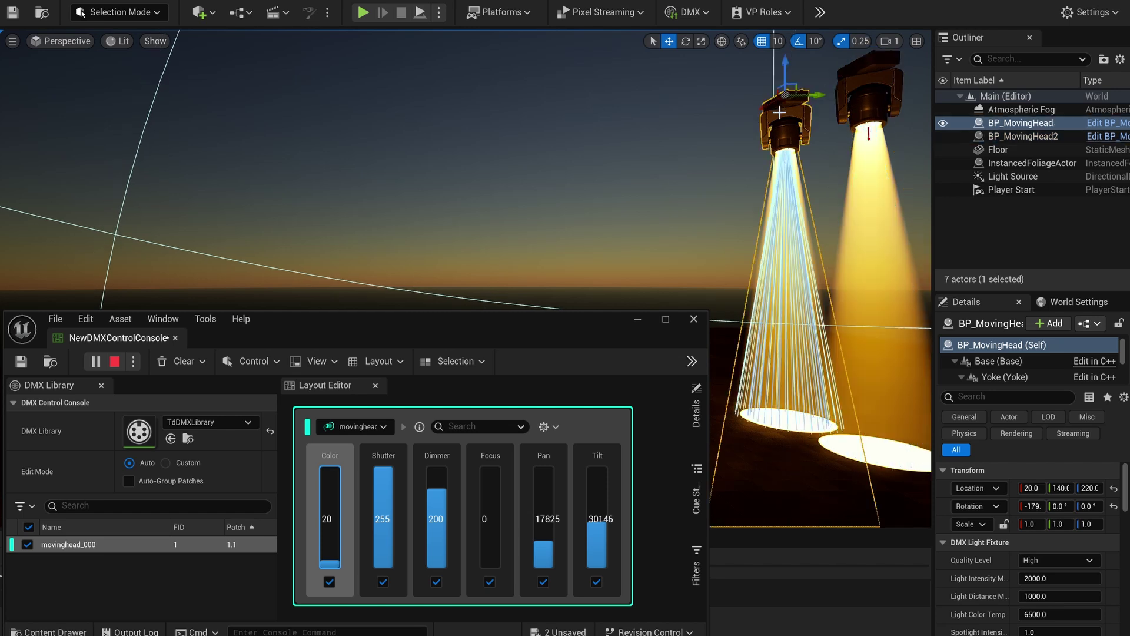
key(ctrl+d)
drag(766, 109, 701, 141)
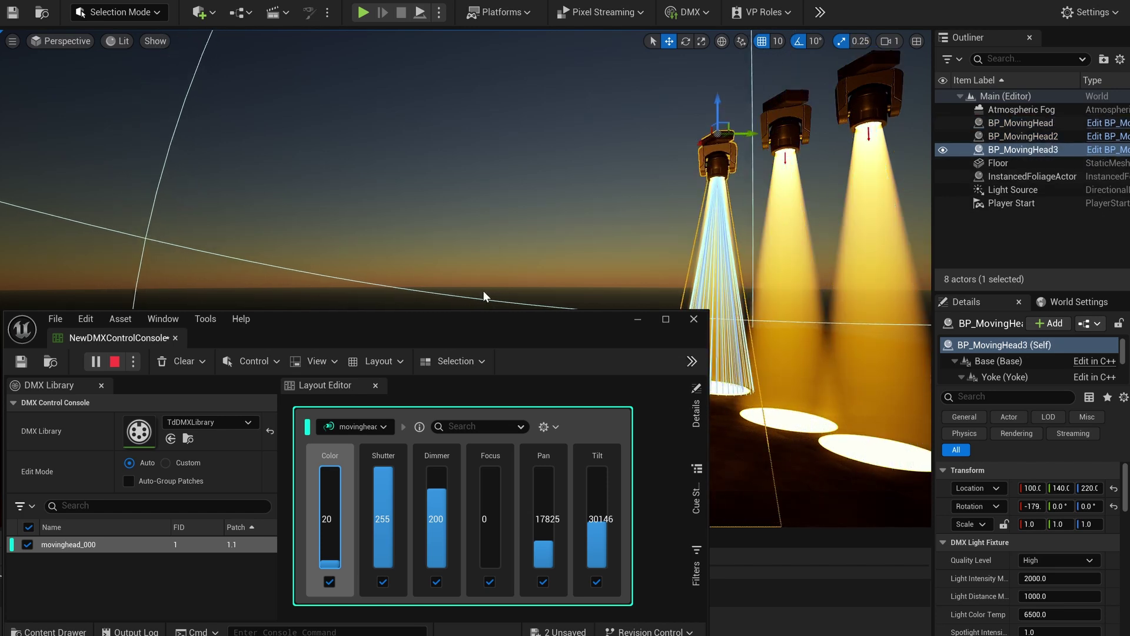
Set the Pan fader to 18153, undo the last Tilt change, and close the DMX Control Console.
mouse_move(544, 541)
mouse_down()
mouse_move(544, 479)
mouse_move(543, 540)
mouse_up()
drag(580, 325, 353, 249)
drag(371, 445, 370, 448)
key(ctrl+z)
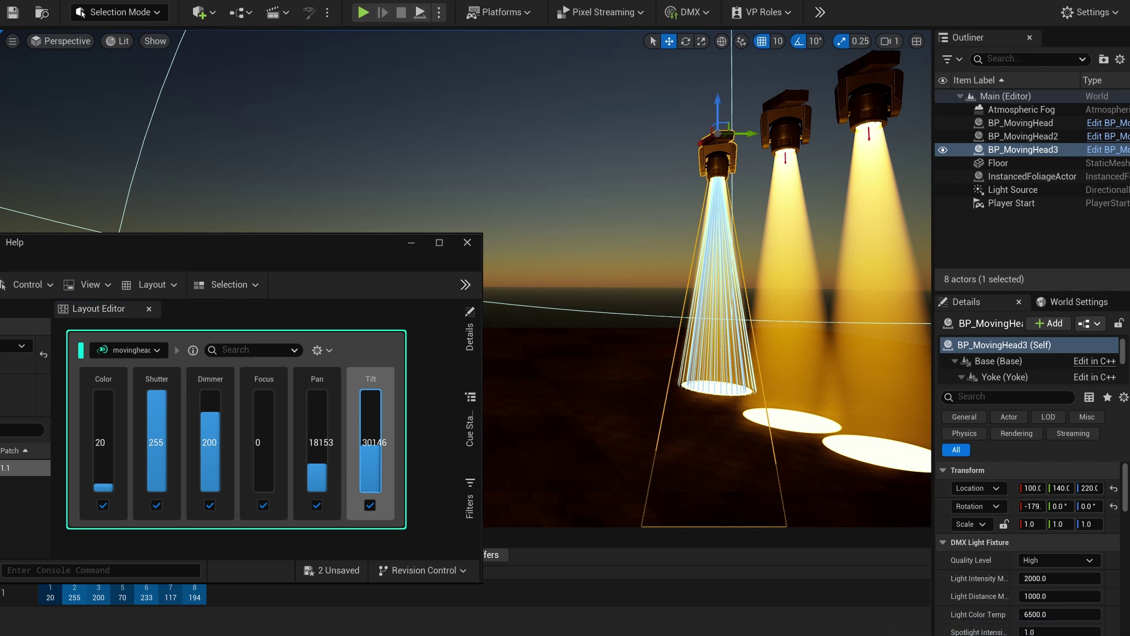
alt+drag(631, 219, 548, 221)
click(468, 242)
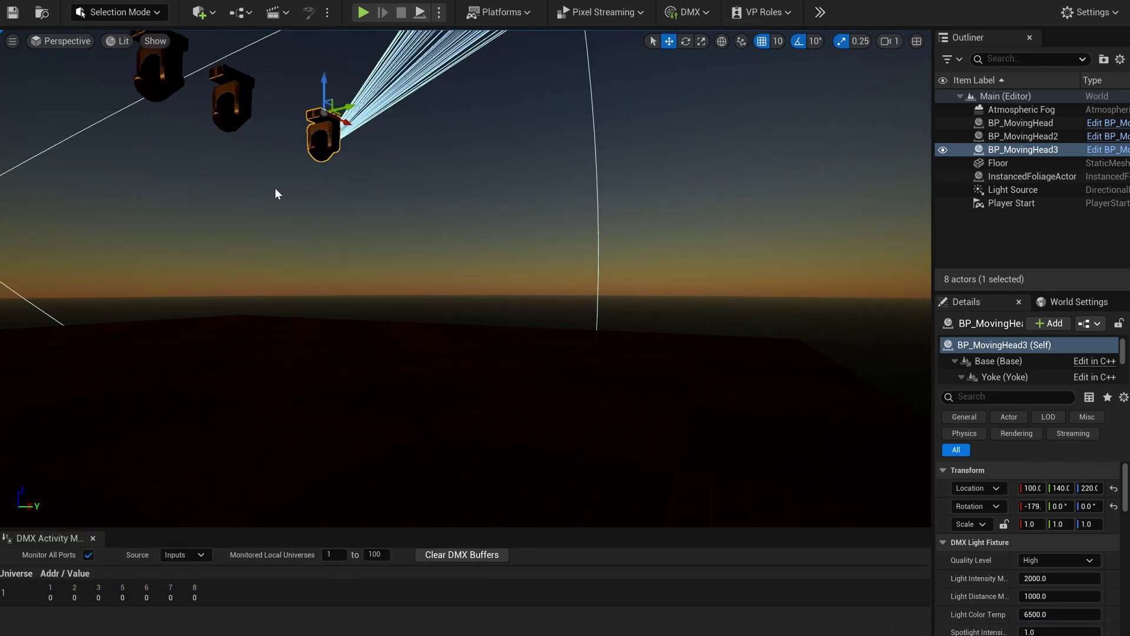
Rotate the directional Light Source to brighten the sky and floor.
click(1011, 192)
scroll(448, 189, down, 8)
click(686, 43)
mouse_move(299, 42)
mouse_down()
mouse_move(308, 58)
mouse_move(293, 36)
mouse_up()
alt+drag(241, 251, 194, 265)
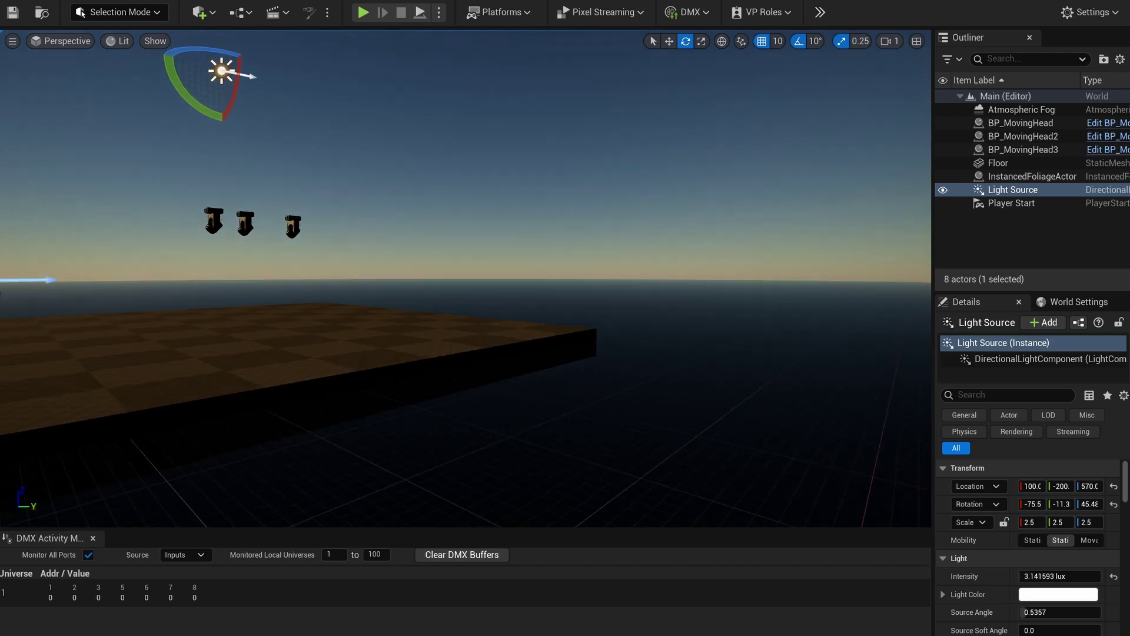
drag(625, 235, 544, 224)
drag(699, 266, 660, 235)
Line up the three moving heads in an evenly spaced straight row, with BP_MovingHead2 at X -30, Y 120.
click(637, 176)
key(w)
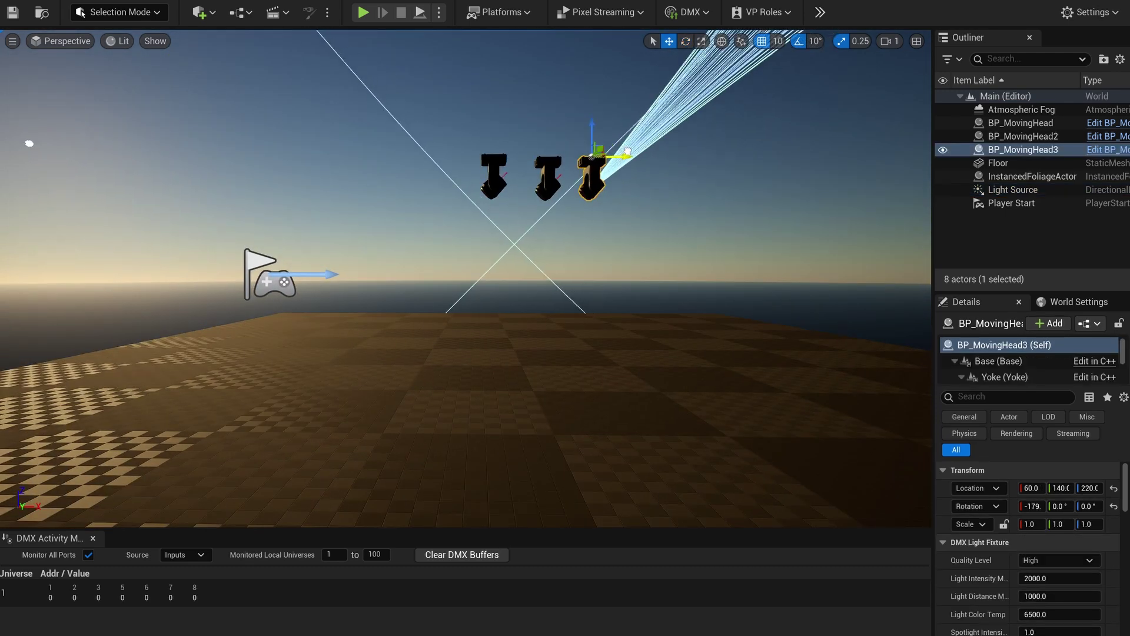
drag(628, 152, 629, 271)
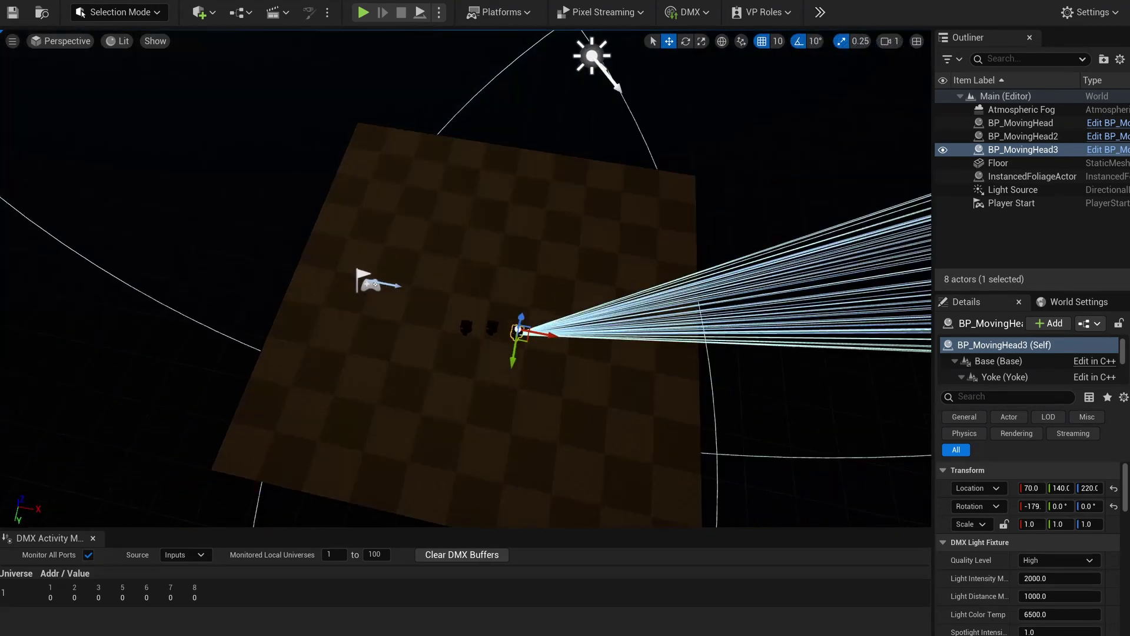
scroll(469, 328, up, 5)
click(517, 397)
drag(517, 420, 470, 391)
click(467, 393)
click(548, 386)
click(572, 386)
click(523, 375)
click(474, 364)
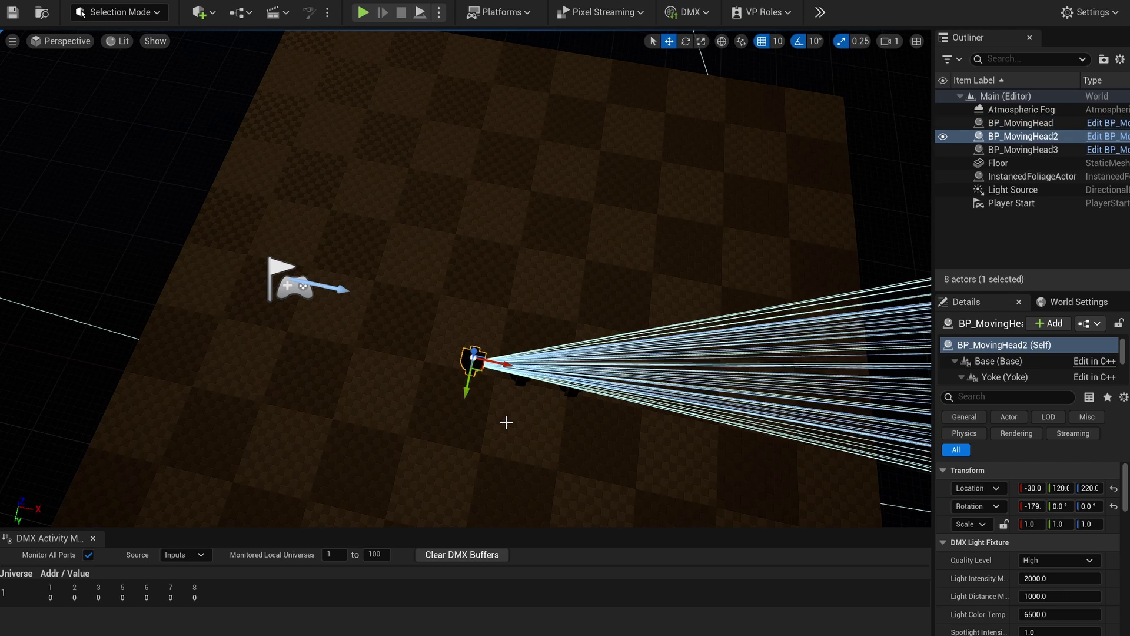
Duplicate the end moving head to extend the row with a fourth one at X 120, Y 120.
click(557, 393)
click(578, 384)
alt+drag(610, 383, 664, 392)
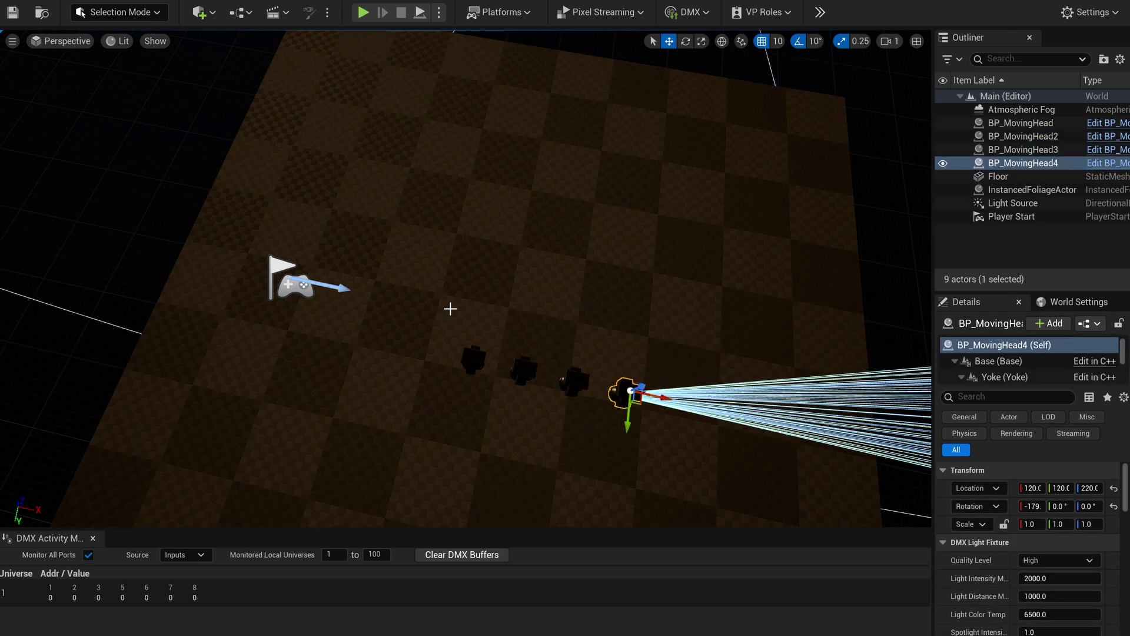
Duplicate the whole row of four moving heads across the floor to Y -90.
alt+drag(451, 309, 630, 295)
shift+click(554, 158)
shift+click(557, 189)
shift+click(560, 222)
alt+drag(601, 213, 418, 133)
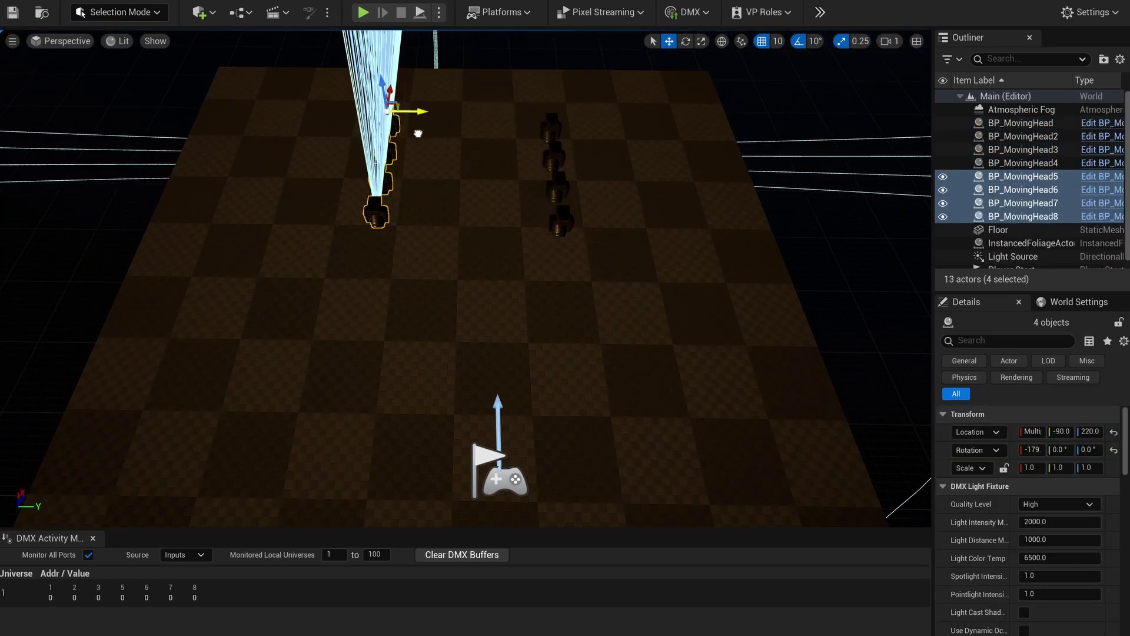
Preview the level in play mode, and move the two moving head rows apart to Y 180 and Y -130.
click(364, 11)
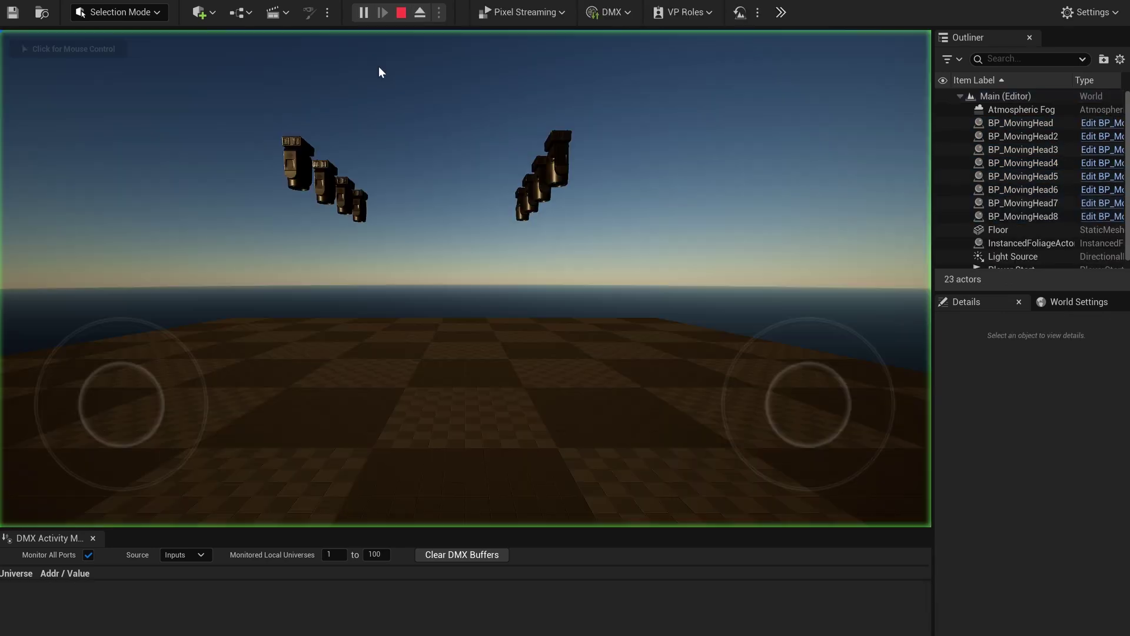
click(402, 12)
click(1022, 123)
shift+click(1020, 165)
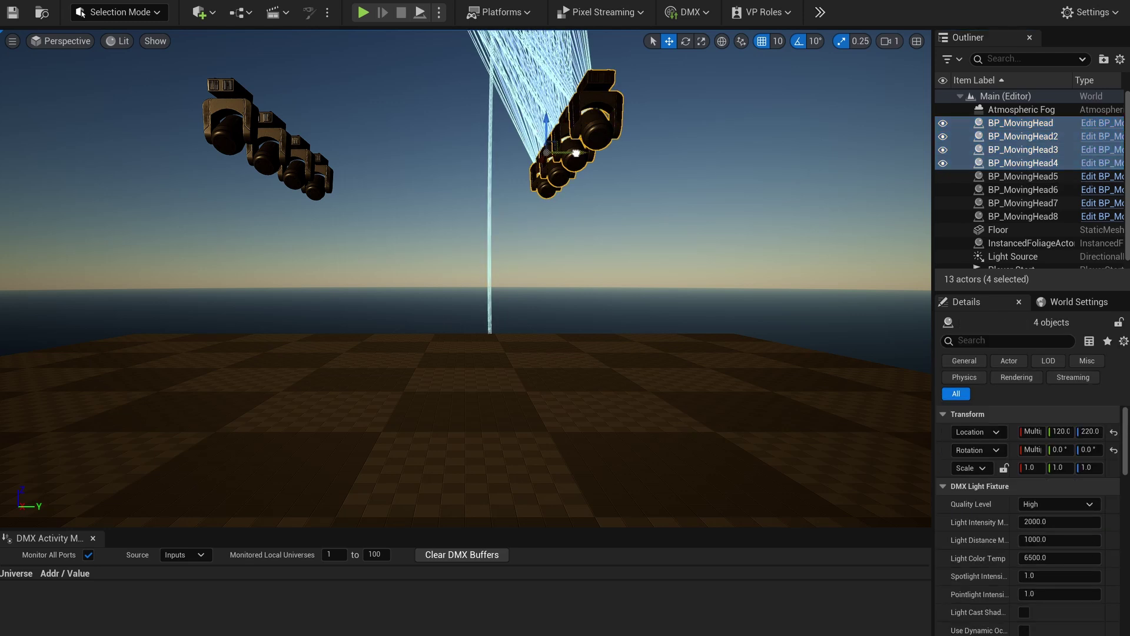
drag(581, 156, 651, 156)
click(1021, 177)
shift+click(1019, 218)
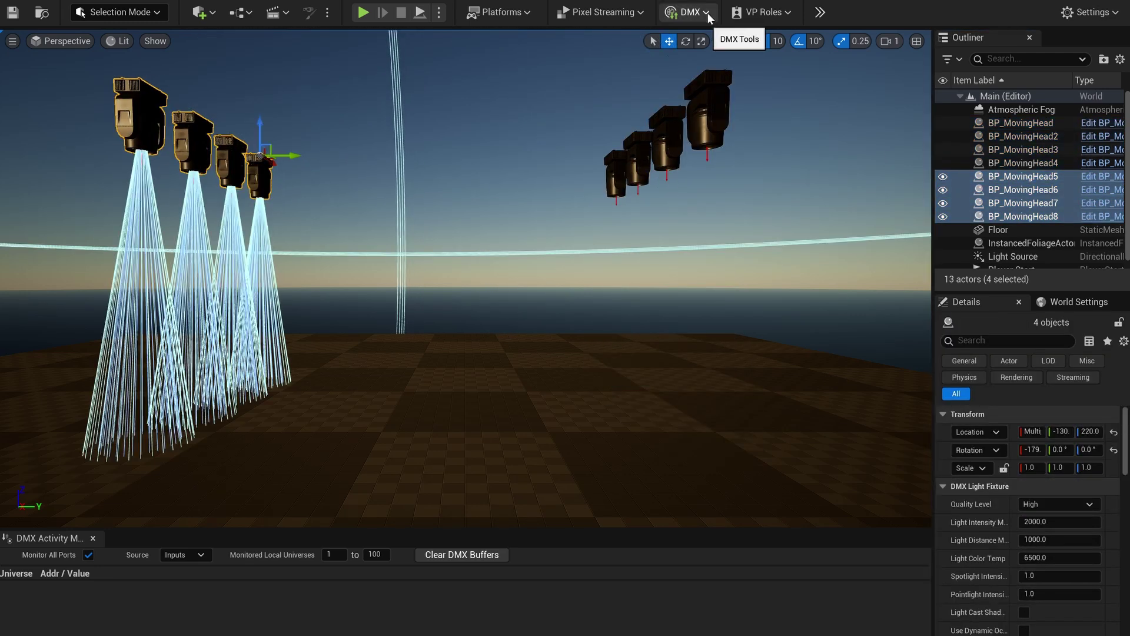
Reopen the DMX Control Console below the light rows, start sending DMX, and set the Pan fader to 22806.
click(708, 13)
click(720, 101)
drag(661, 188, 542, 447)
right_drag(448, 259, 460, 283)
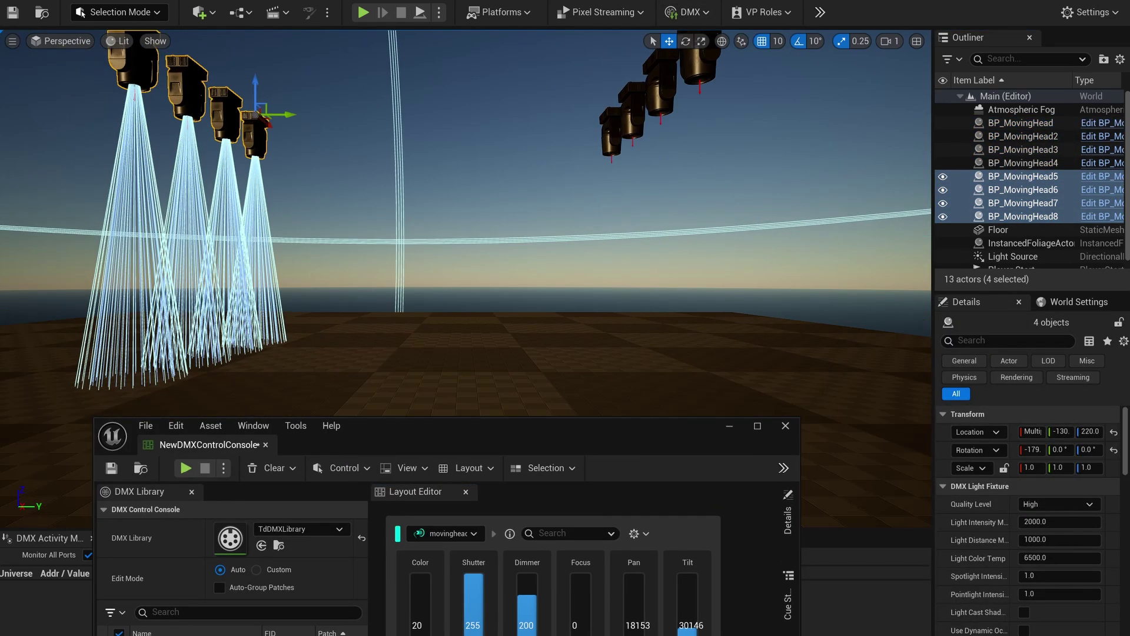
drag(530, 436, 526, 404)
click(184, 436)
mouse_move(631, 615)
mouse_down()
mouse_move(631, 600)
mouse_move(634, 611)
mouse_up()
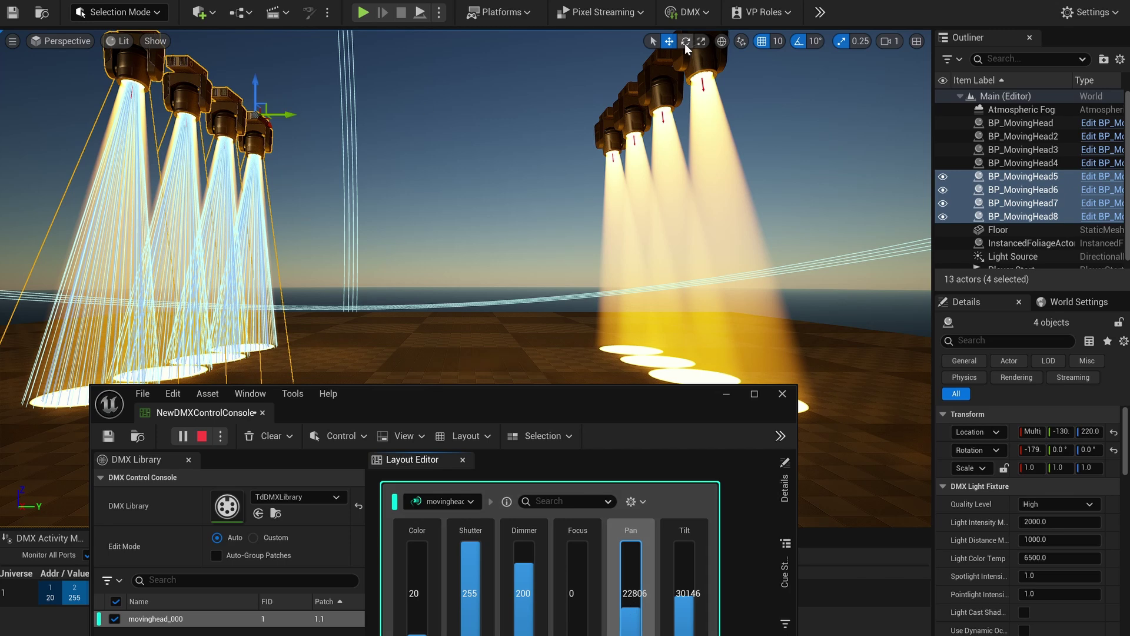
Rotate the duplicated row to Z 189.9° so it mirrors the first, and set Pan to 15204 and Tilt to 22675.
drag(276, 130, 154, 64)
click(670, 41)
drag(632, 607, 686, 605)
drag(510, 394, 492, 489)
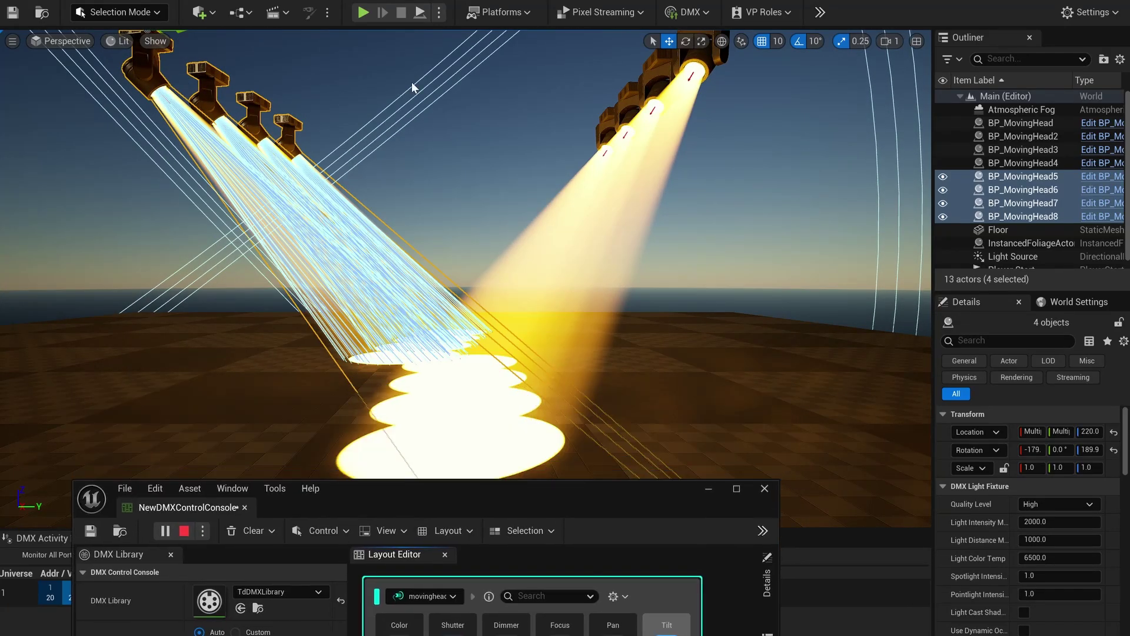
Set the Pan fader to 11010 so the beams cross the floor straighter, and move BP_MovingHead8 to X -70.
right_drag(414, 86, 492, 236)
scroll(495, 97, down, 6)
click(554, 155)
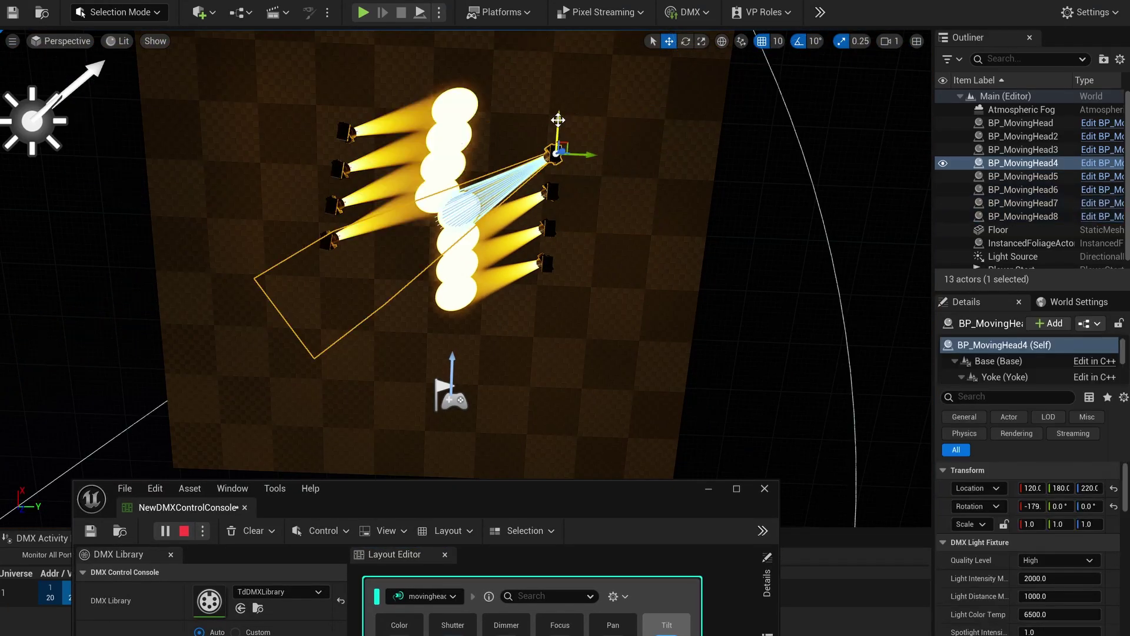
click(329, 240)
drag(325, 203, 329, 212)
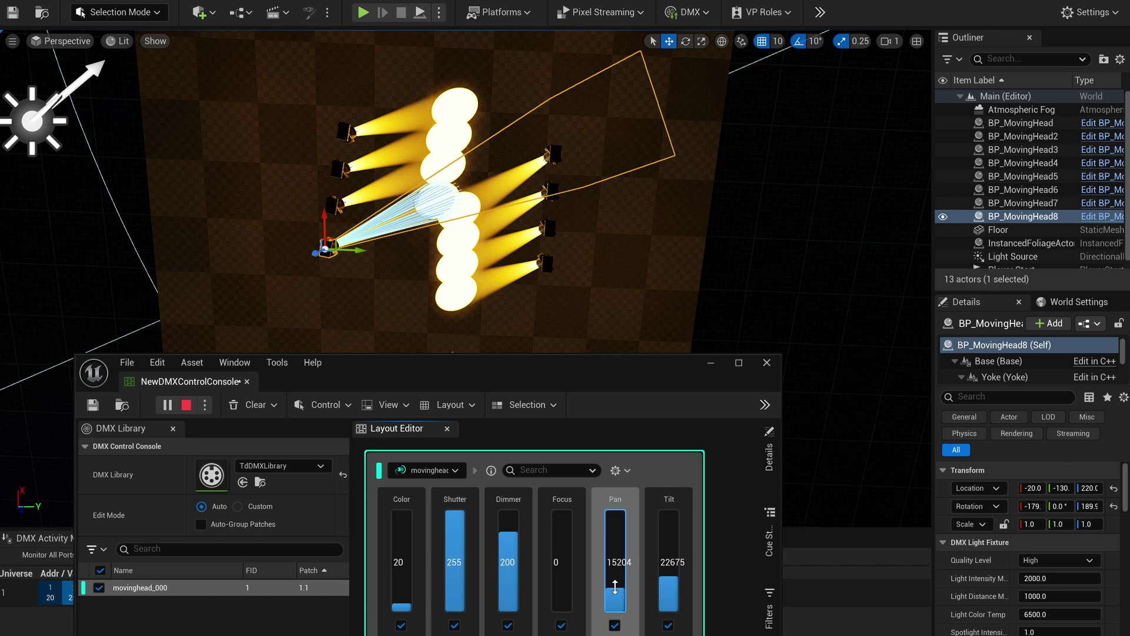
drag(614, 585, 613, 592)
drag(325, 222, 326, 257)
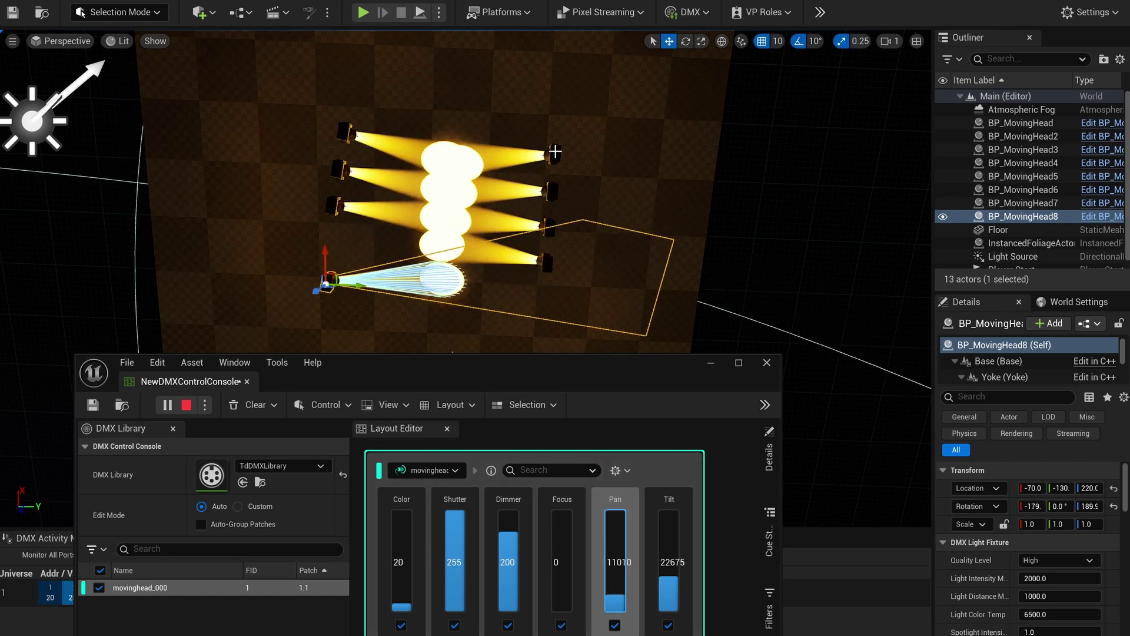
Shift BP_MovingHead, BP_MovingHead3 and BP_MovingHead4 along X away from the player start, placing BP_MovingHead at X 60.
click(545, 258)
click(552, 156)
ctrl+click(552, 191)
ctrl+click(550, 227)
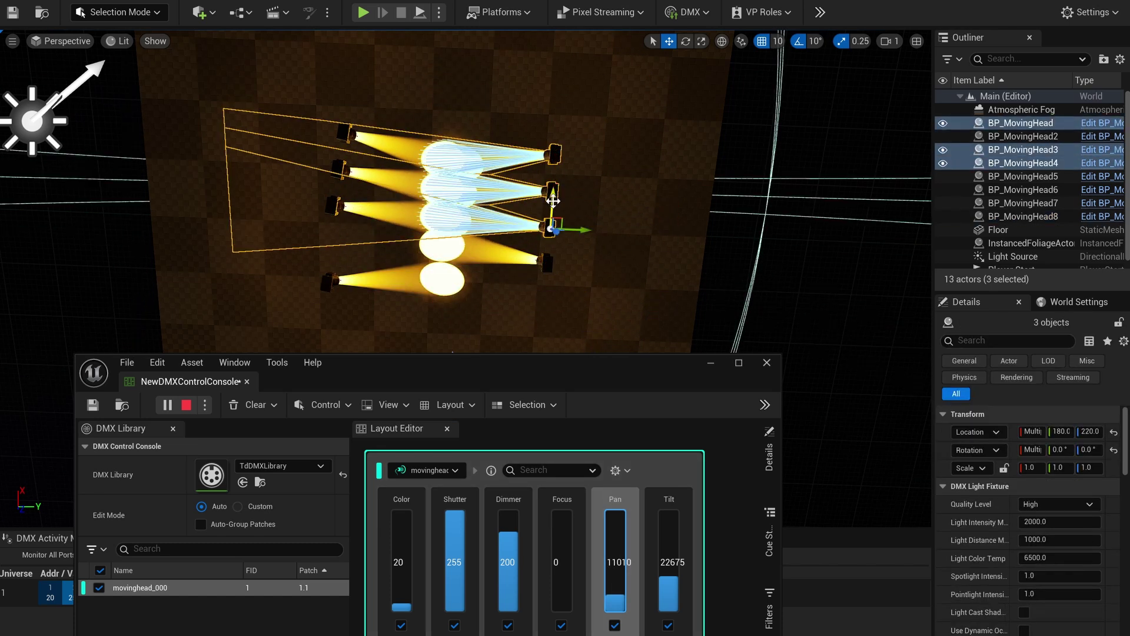
drag(554, 199, 557, 176)
click(333, 190)
click(555, 128)
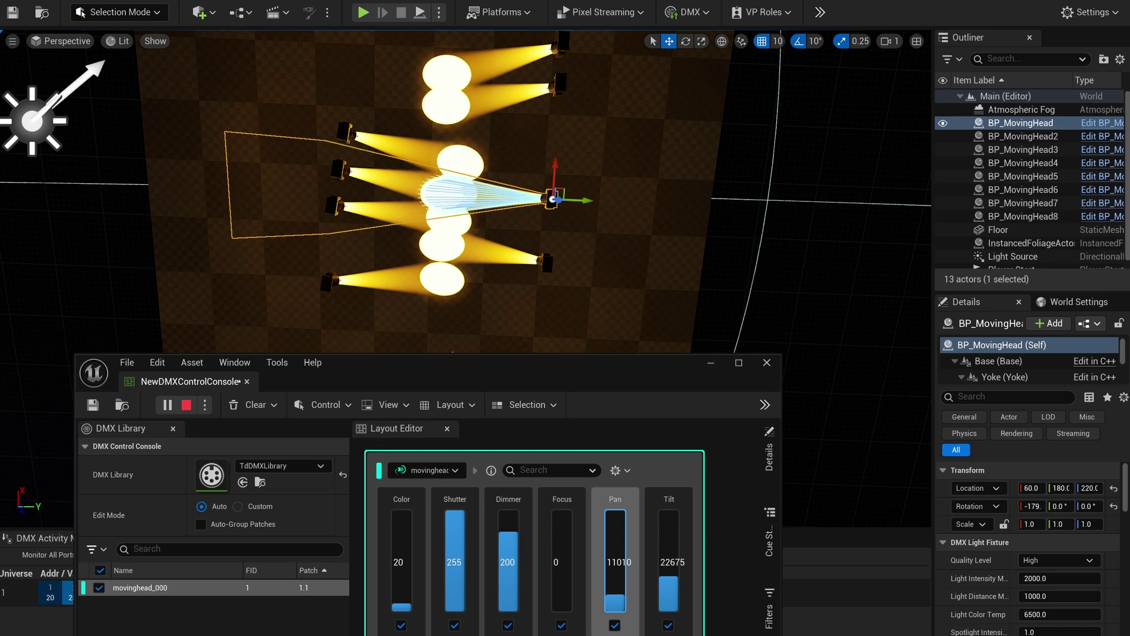
Spread the far moving heads of both rows along X so they alternate, with BP_MovingHead4 at X 290.
click(345, 133)
ctrl+click(339, 171)
drag(341, 152, 341, 97)
click(561, 84)
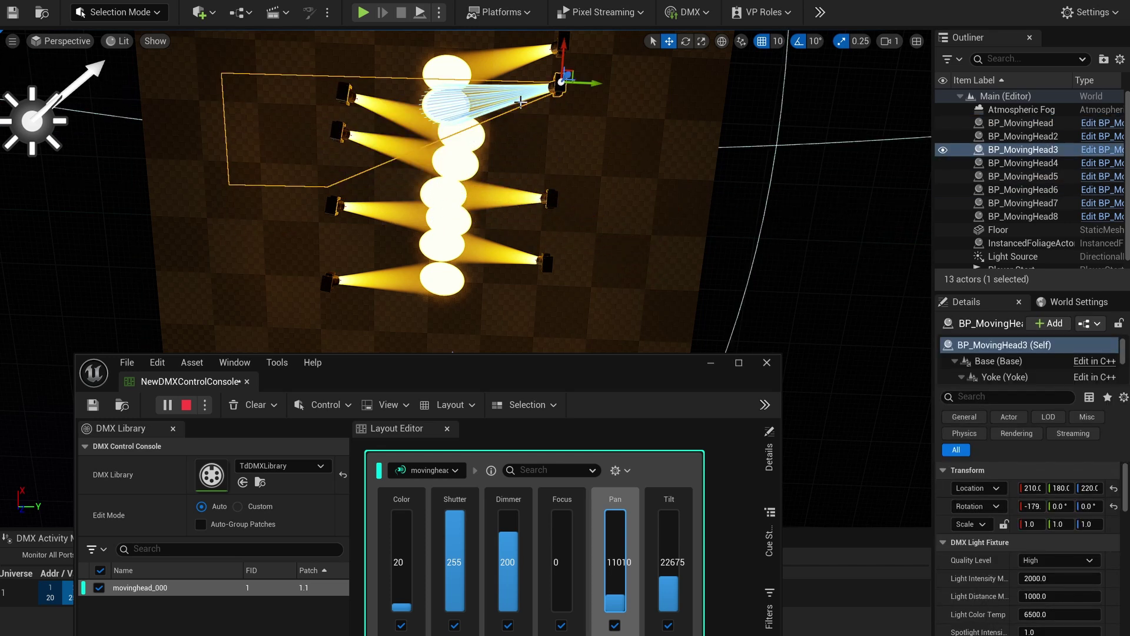
drag(563, 57, 562, 87)
click(345, 94)
drag(344, 71, 345, 40)
right_drag(418, 209, 434, 172)
click(565, 113)
drag(569, 84, 571, 61)
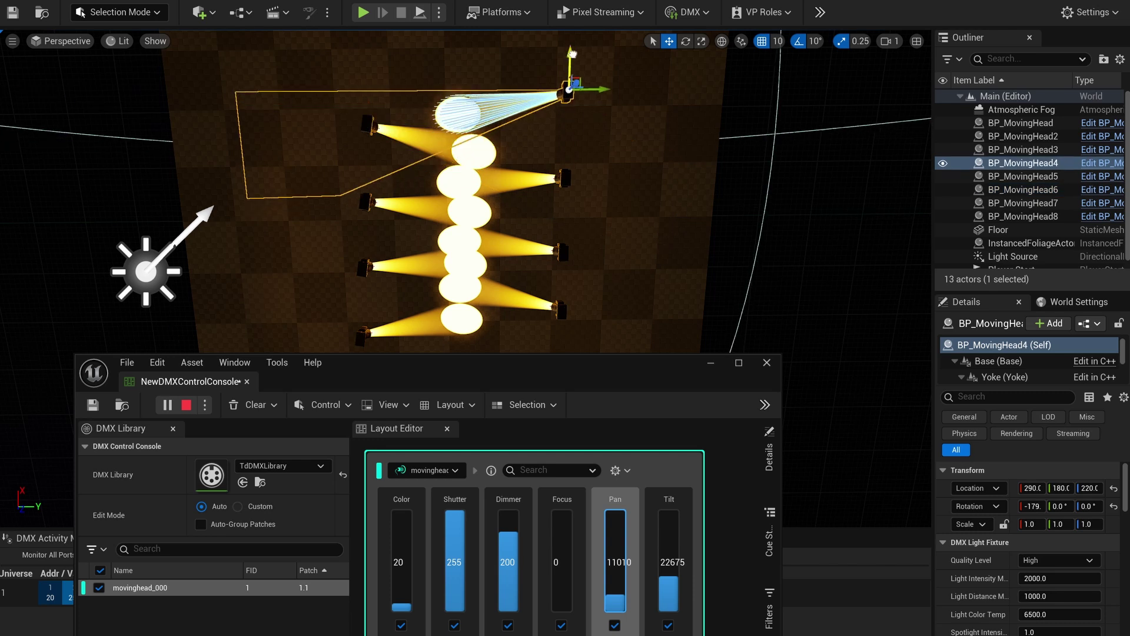
Lower the console window, and move the near moving heads of both rows closer to the player start, with BP_MovingHead7 at about X 19.
click(366, 202)
click(563, 253)
drag(446, 362, 437, 427)
click(363, 338)
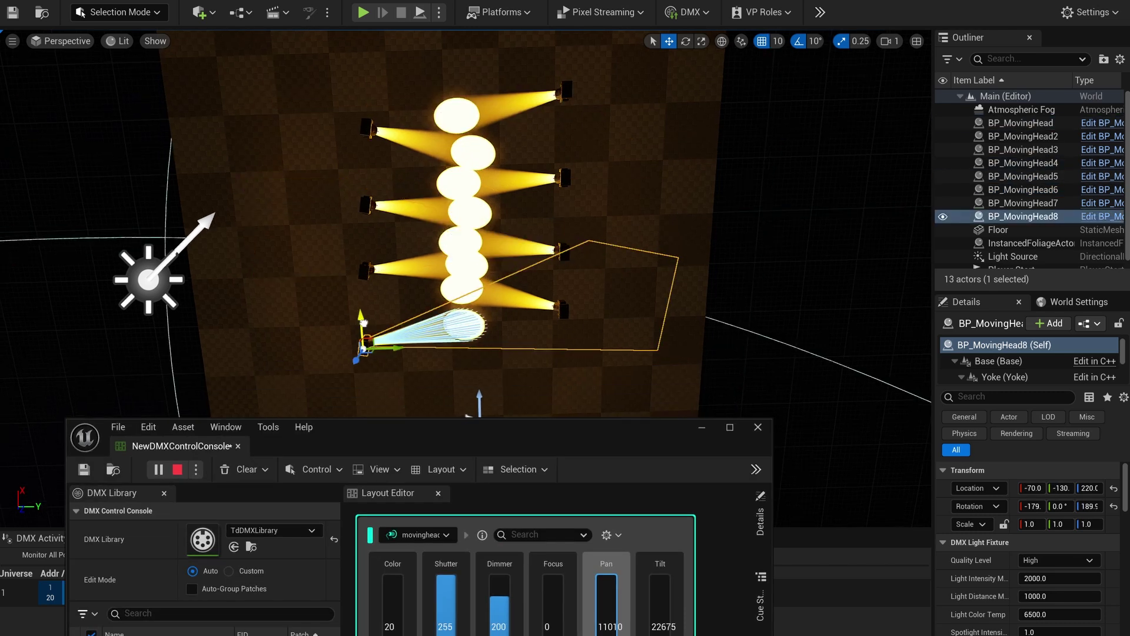
click(562, 308)
click(366, 271)
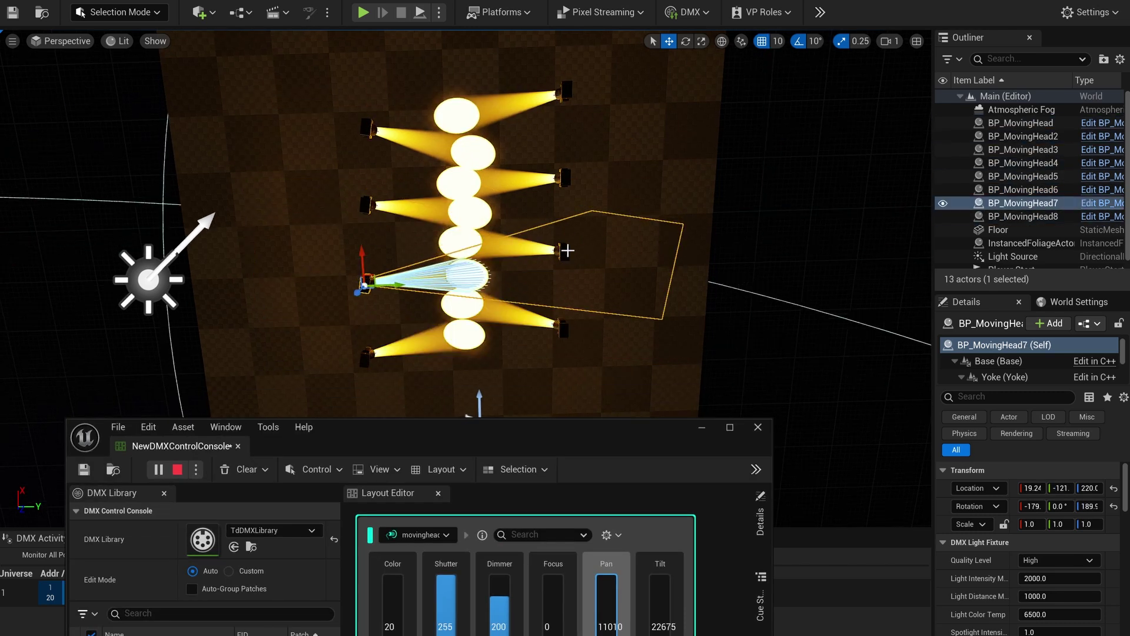
Even out the spacing of the remaining moving heads, with BP_MovingHead4 at X 310, and set the Pan fader to 11469.
click(563, 253)
click(369, 203)
click(564, 177)
click(367, 124)
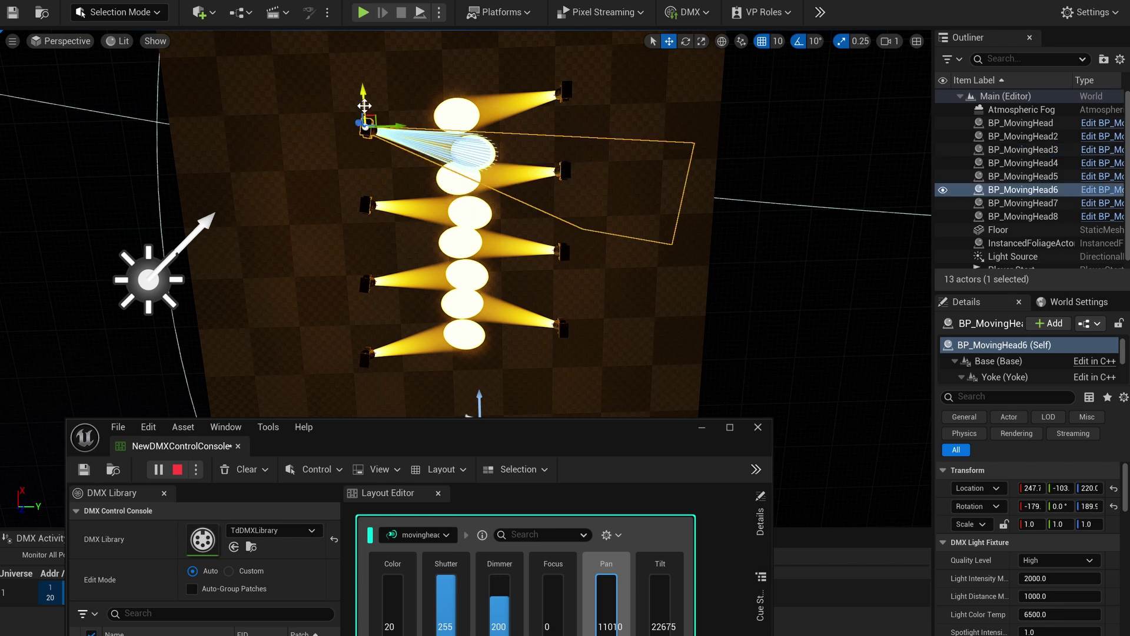
click(564, 80)
drag(413, 427, 412, 398)
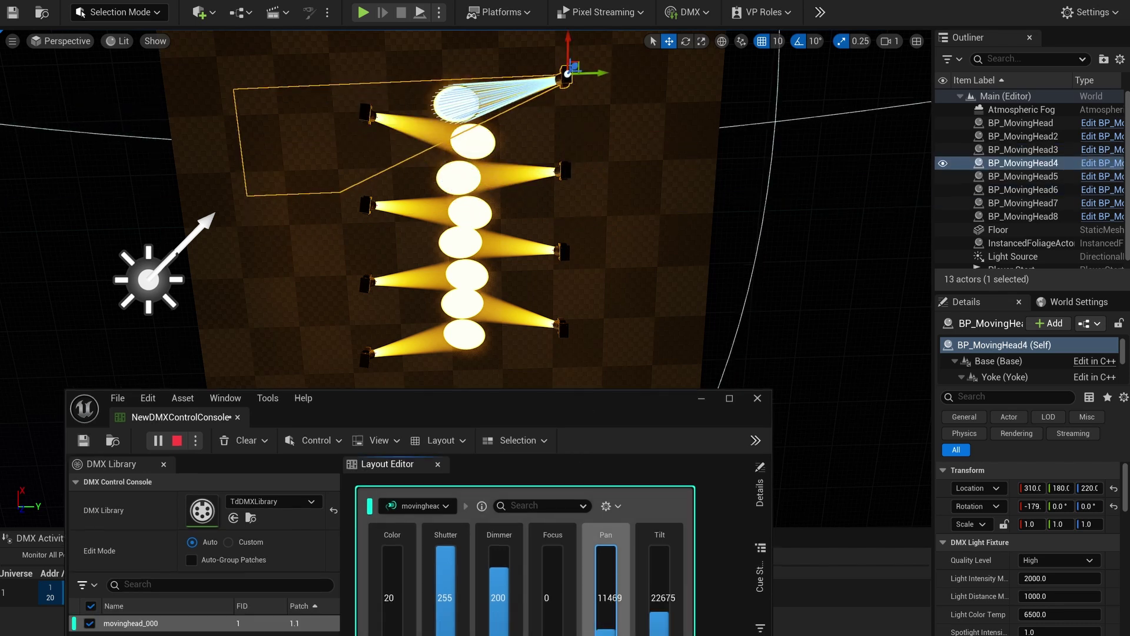
Raise the Pan fader to 12779 and preview the beams of both rows in a short play session.
mouse_move(606, 618)
mouse_down()
mouse_move(660, 616)
mouse_move(607, 624)
mouse_up()
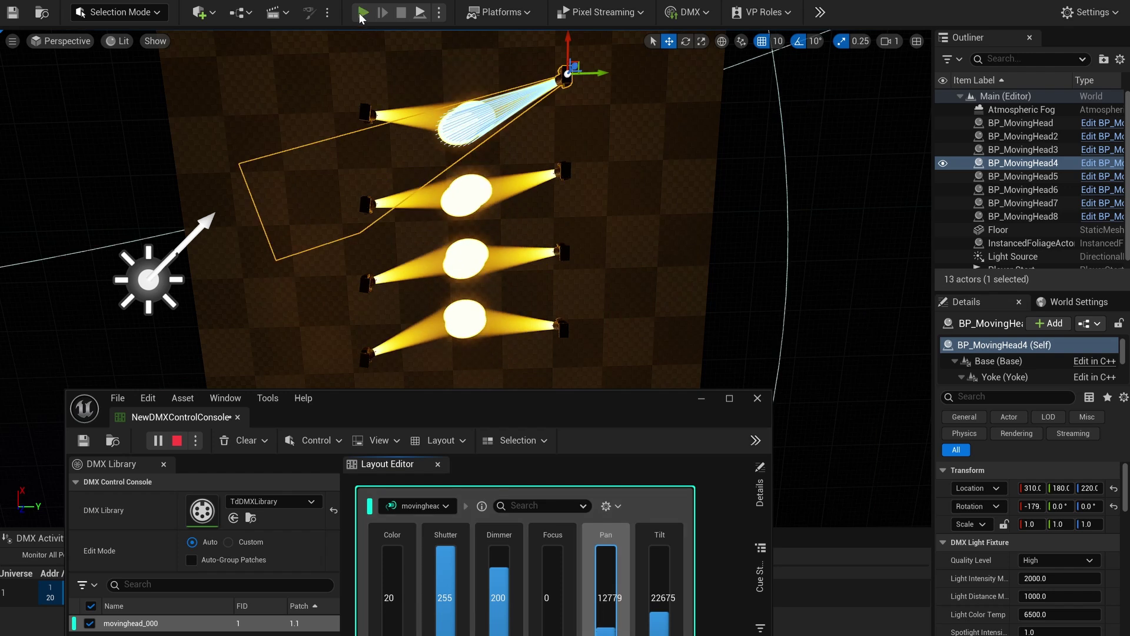
click(364, 12)
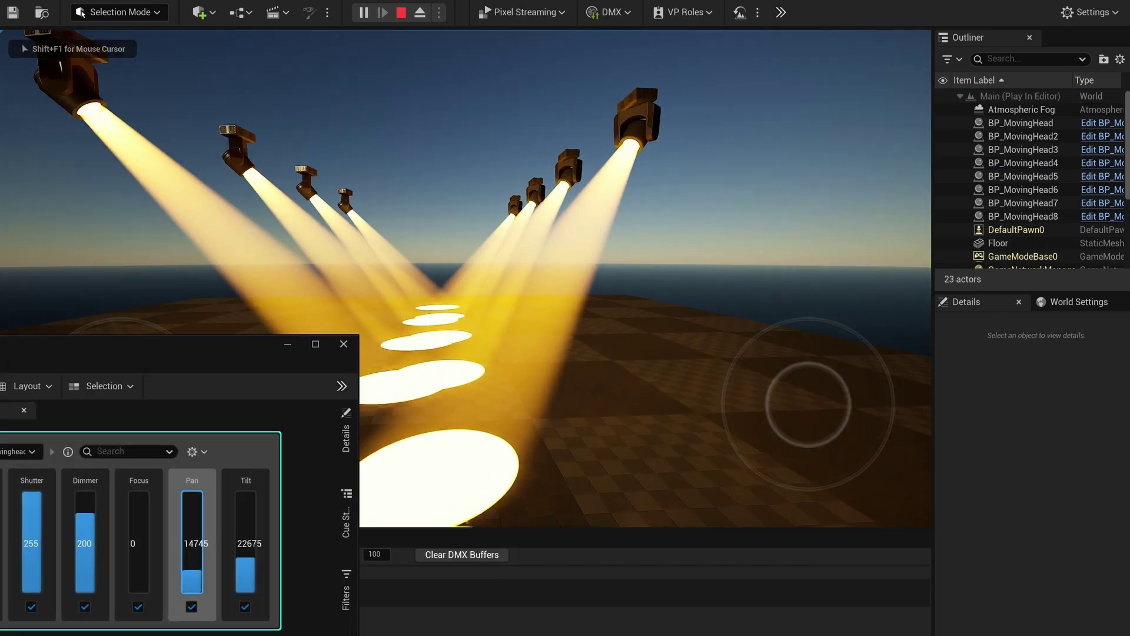
key(Escape)
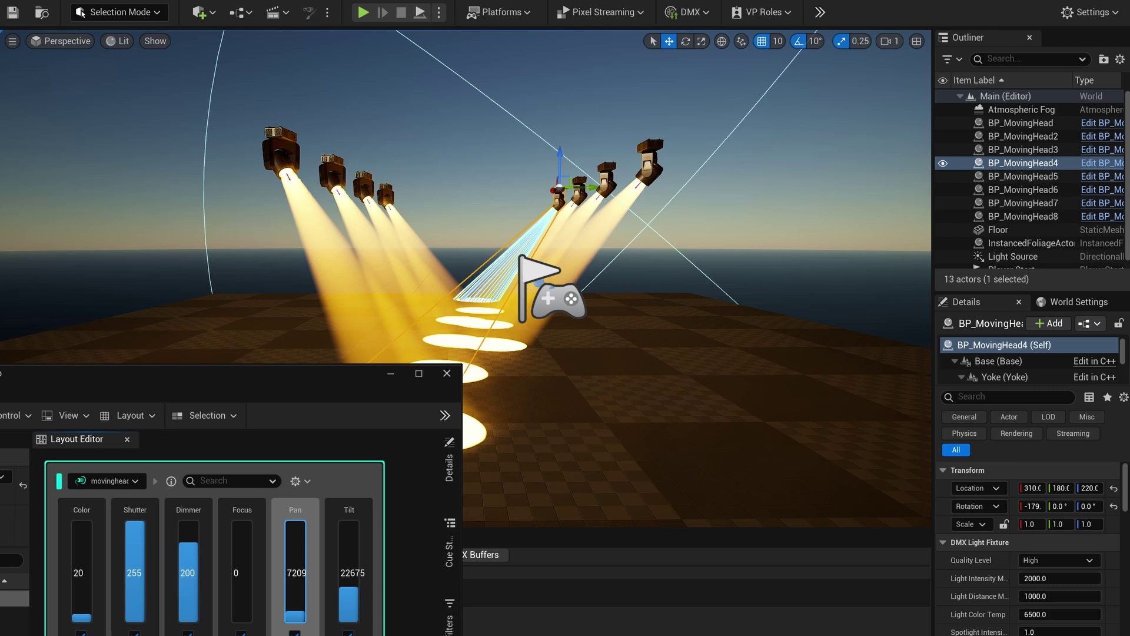
Set the Pan fader to about 11141 and the Tilt fader to about 23003, and shift the console window aside.
drag(295, 610, 296, 536)
click(349, 586)
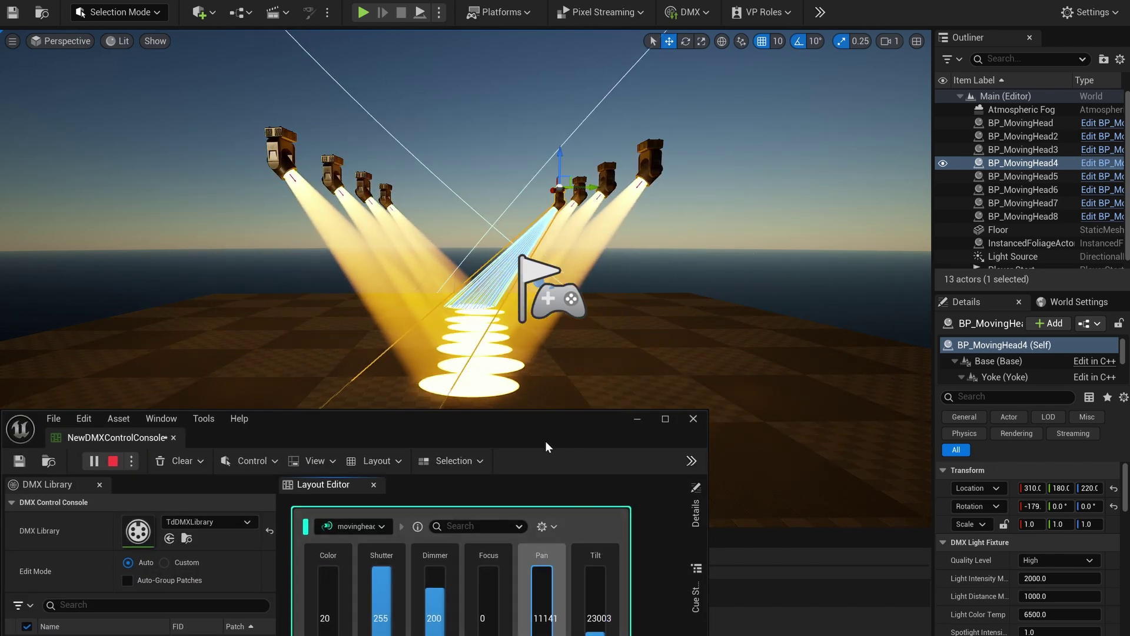
drag(546, 447, 679, 447)
click(246, 464)
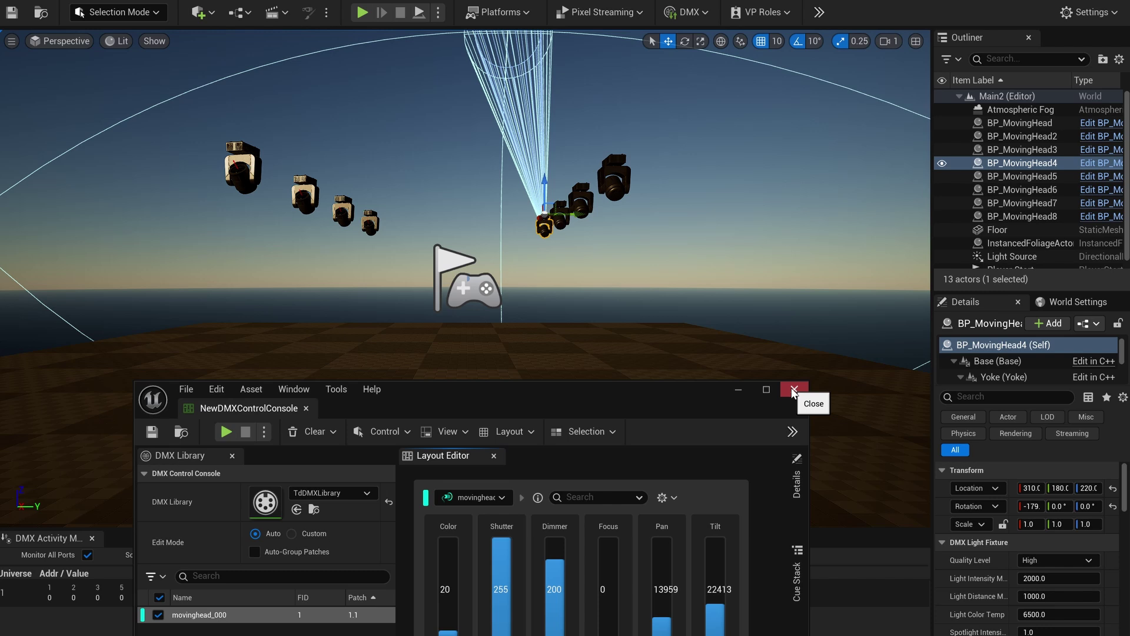
Close the DMX Control Console, open the TdDMXLibrary asset and go to its DMX project settings.
click(793, 391)
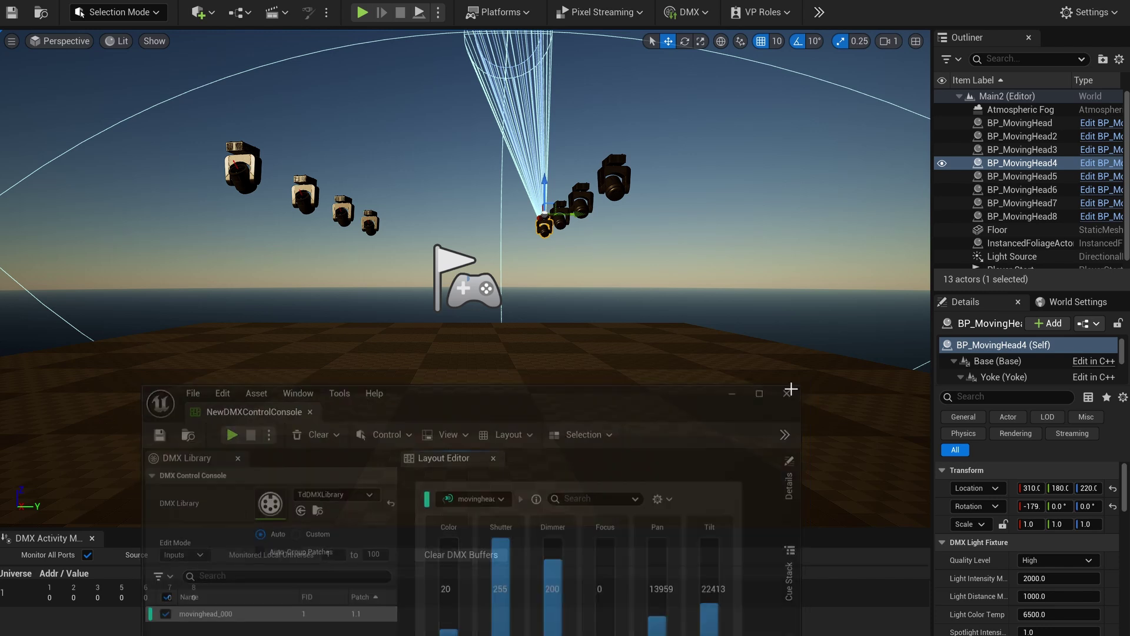
click(139, 631)
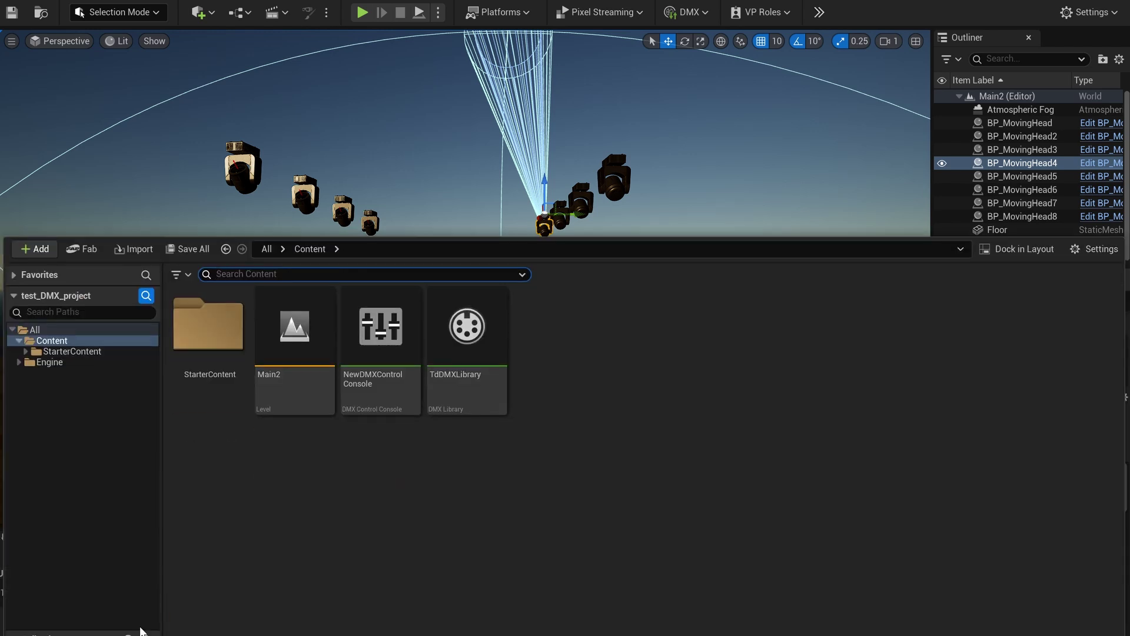
double_click(457, 346)
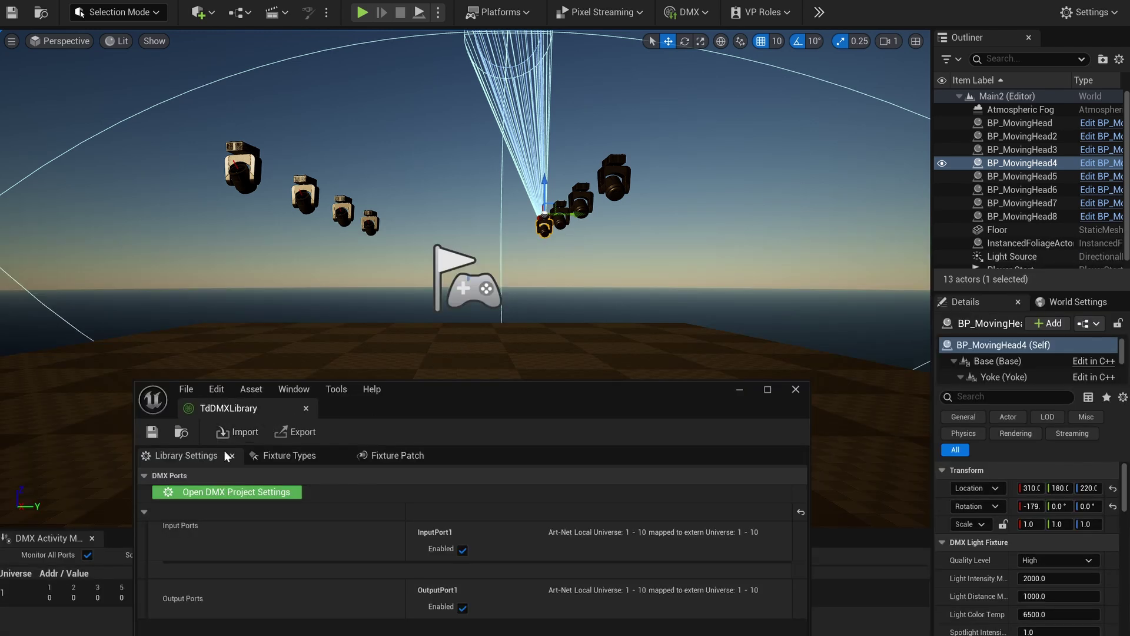
click(226, 492)
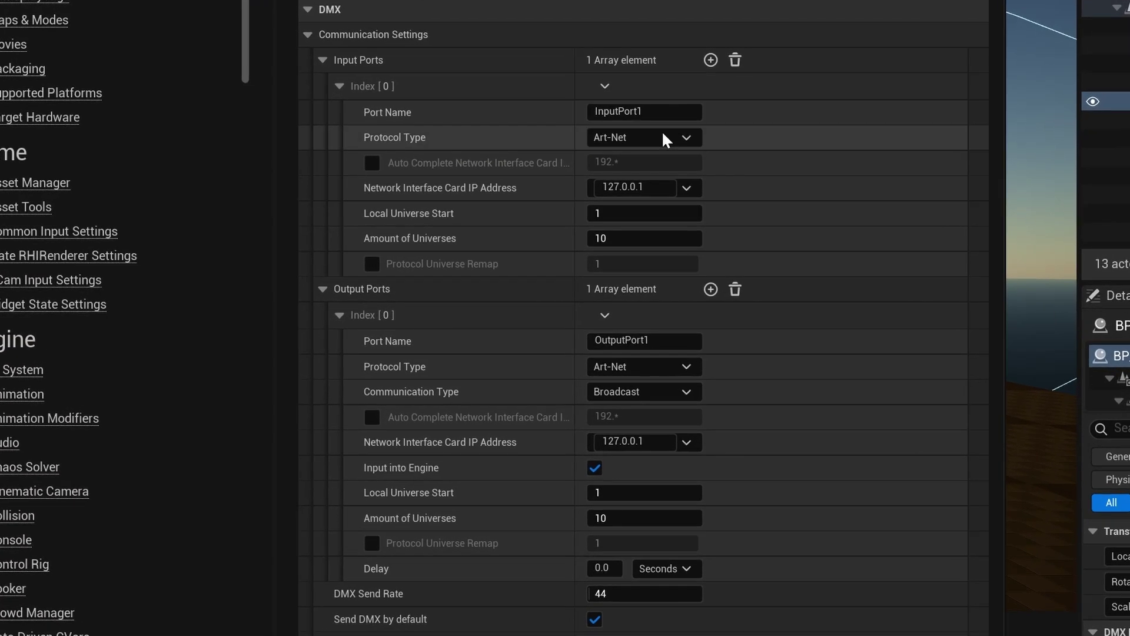
Set the network interface card IP address of both the input and output ports to 0.0.0.0, and close the project settings.
click(685, 187)
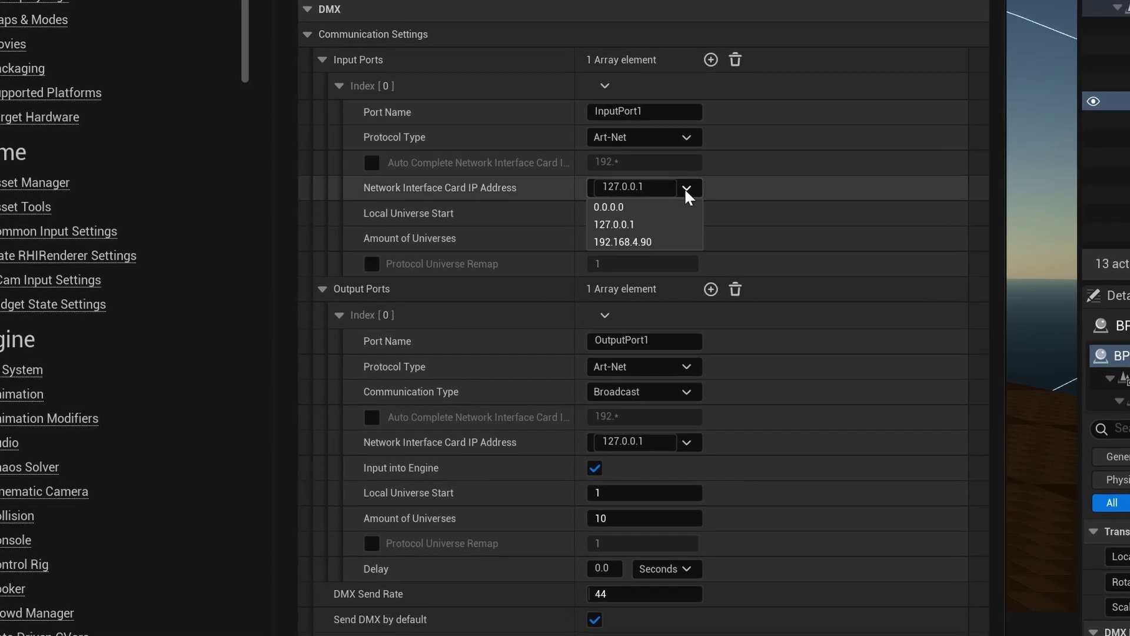
click(660, 214)
click(613, 212)
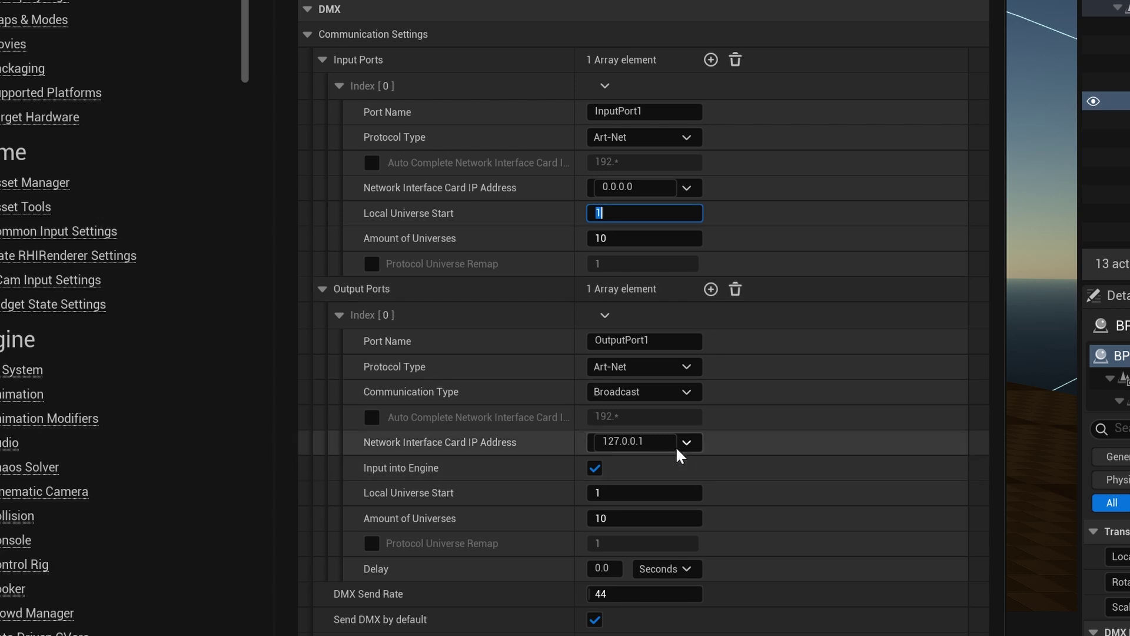
click(690, 440)
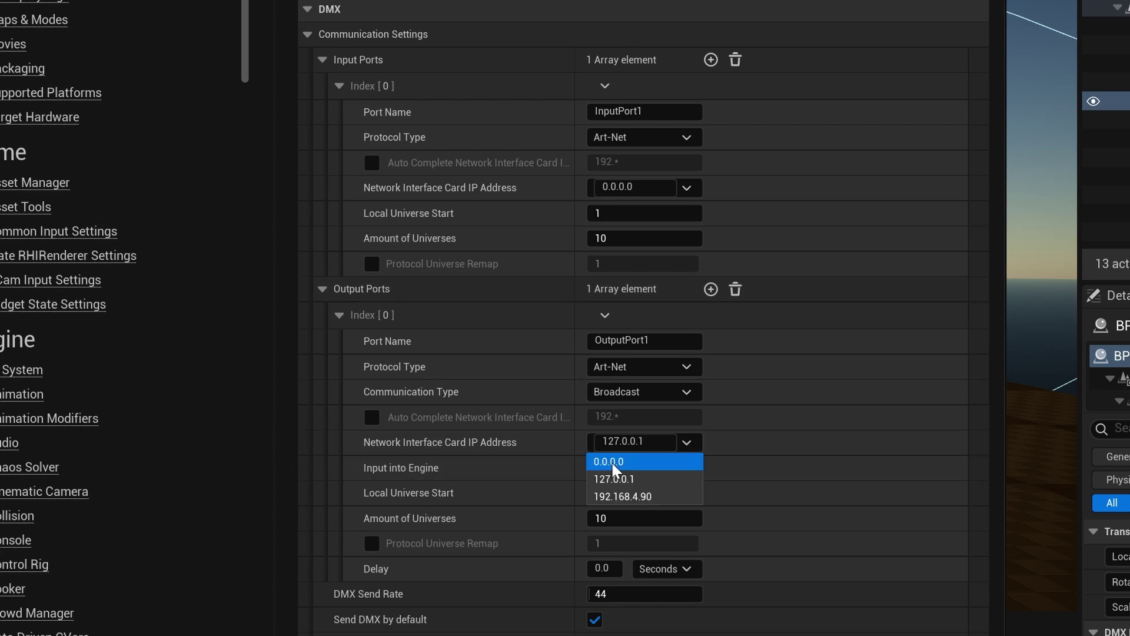
click(611, 461)
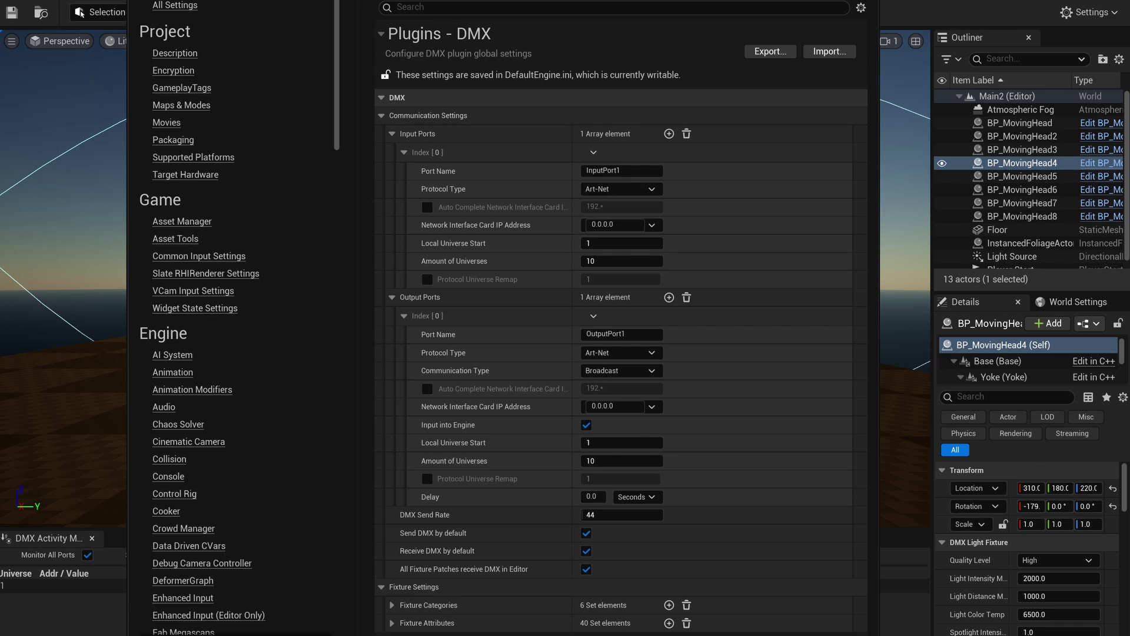
click(865, 0)
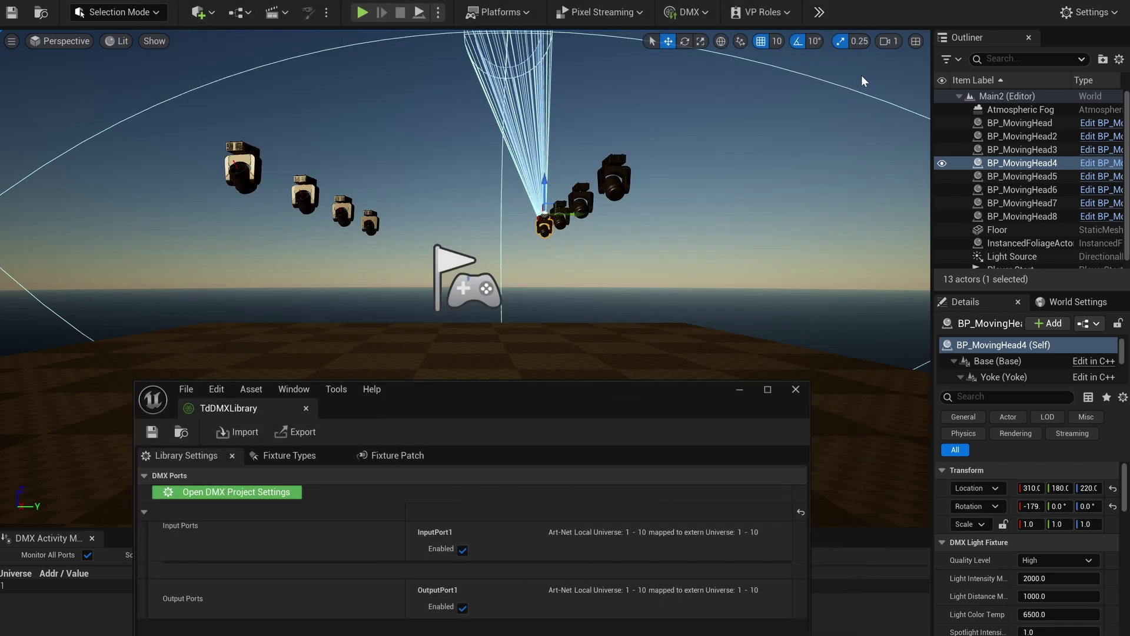
Reopen TdDMXLibrary and add a function after Tilt in the moving head fixture type's mode.
click(1014, 259)
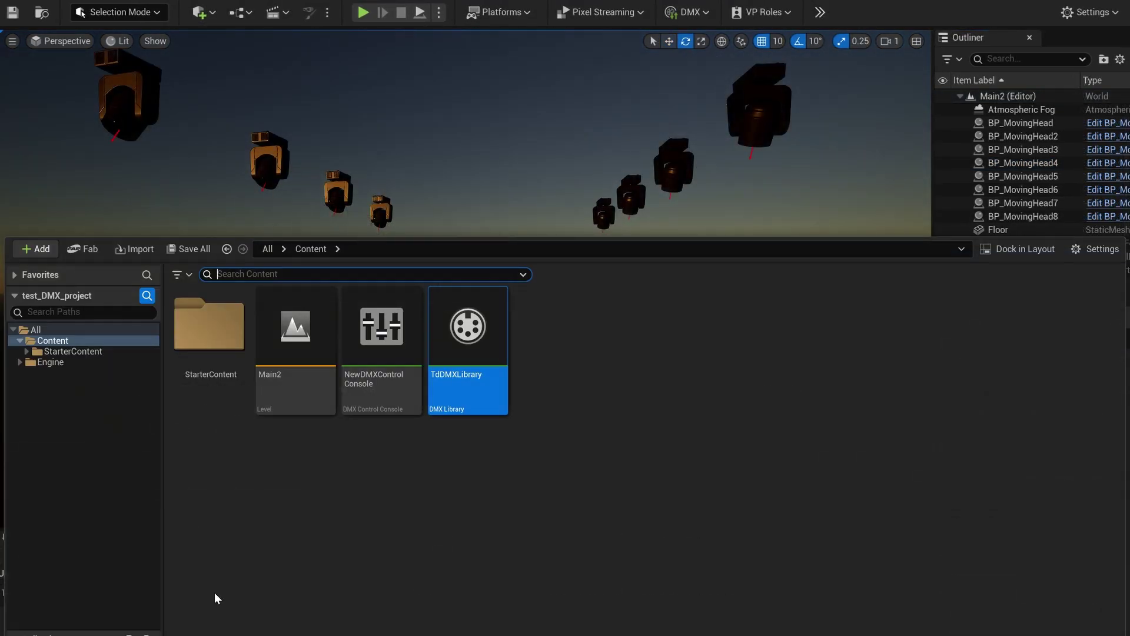
double_click(464, 349)
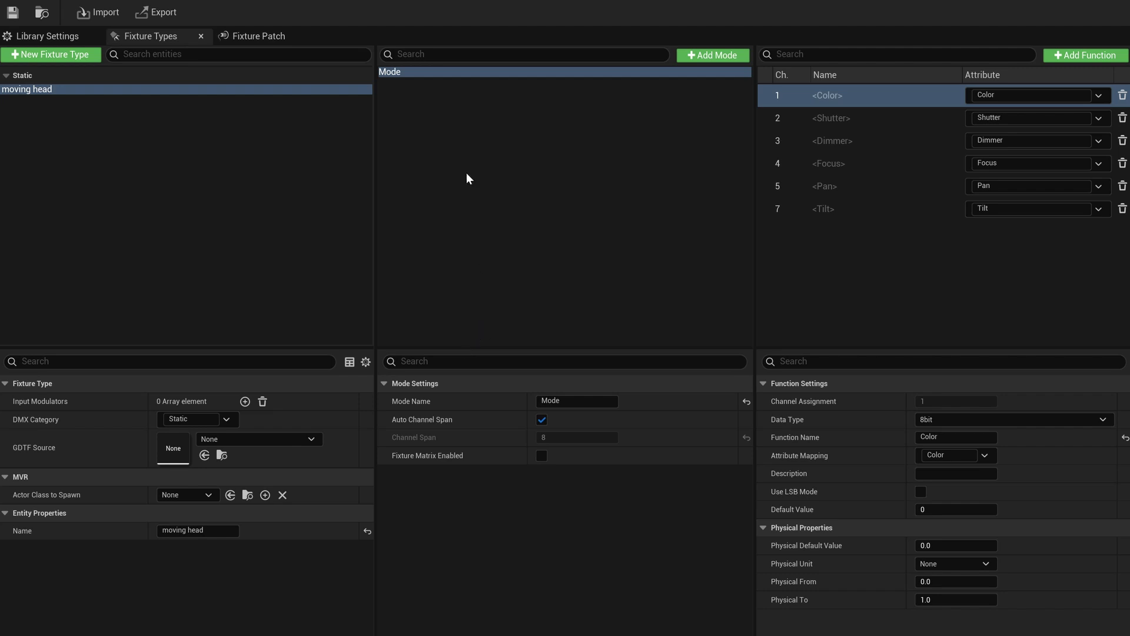
double_click(432, 72)
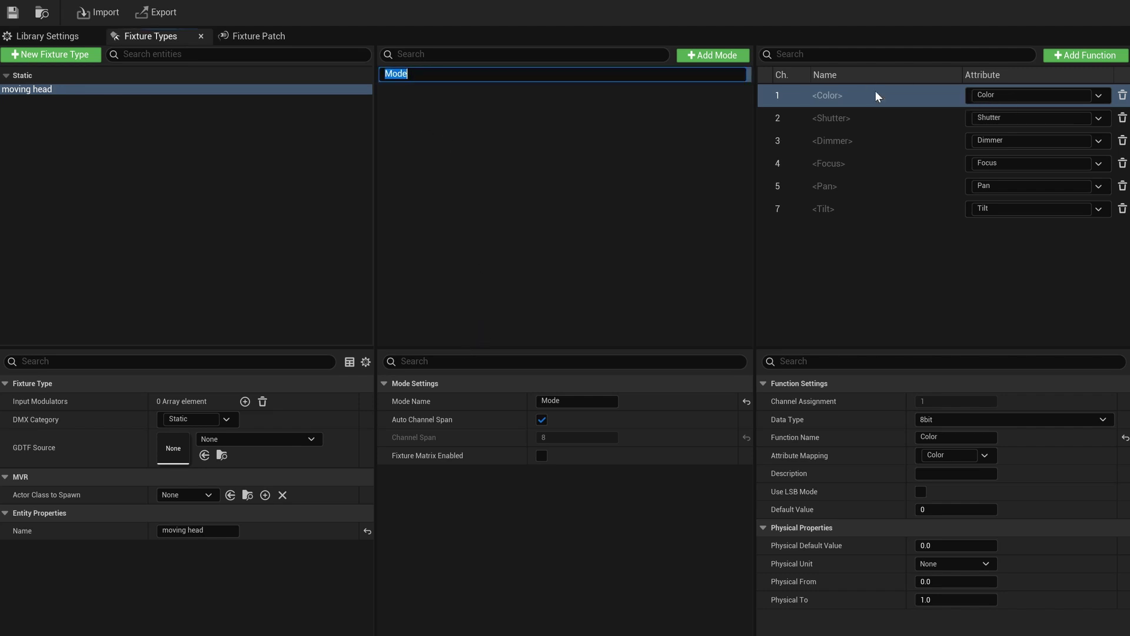
click(862, 212)
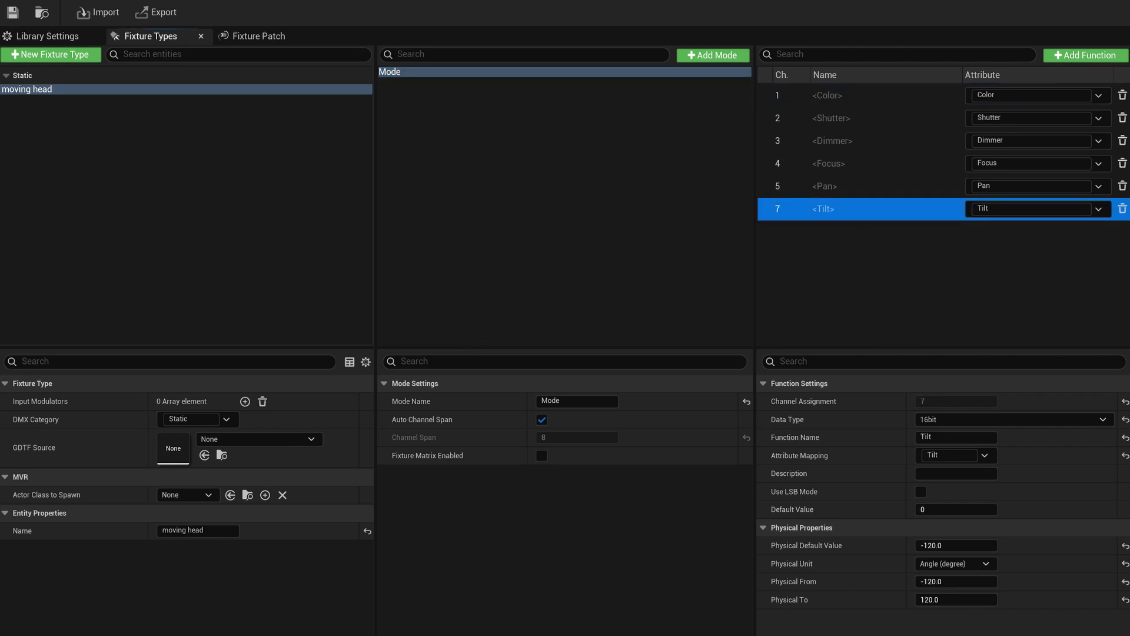
click(1098, 56)
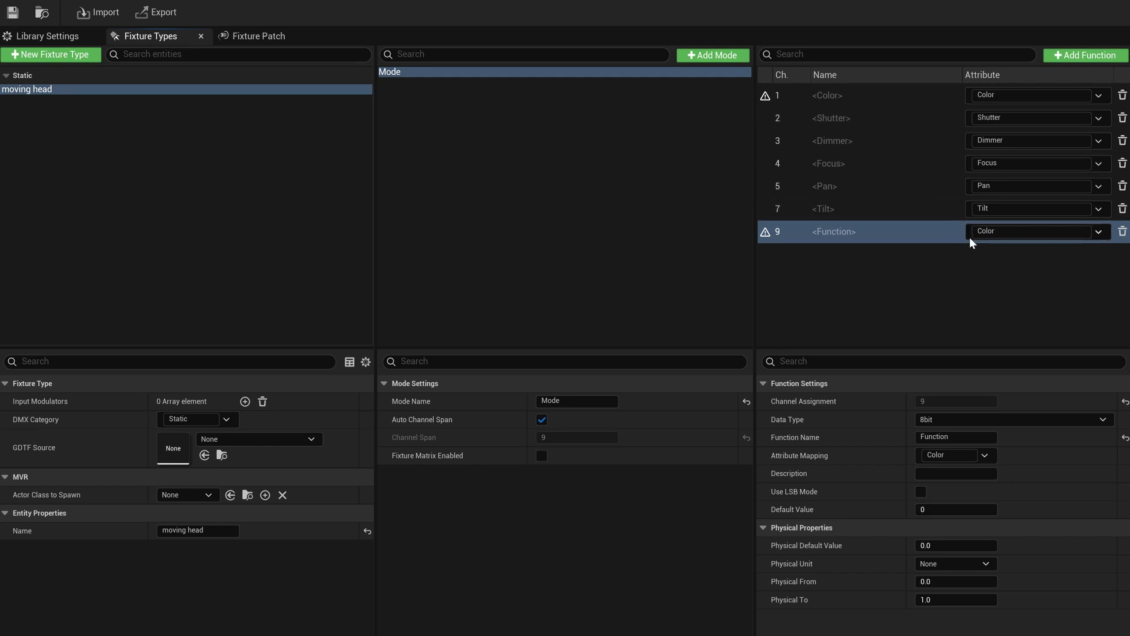
Map the channel 9 function to the Zoom attribute and name it zoom.
click(1099, 231)
text(zoo)
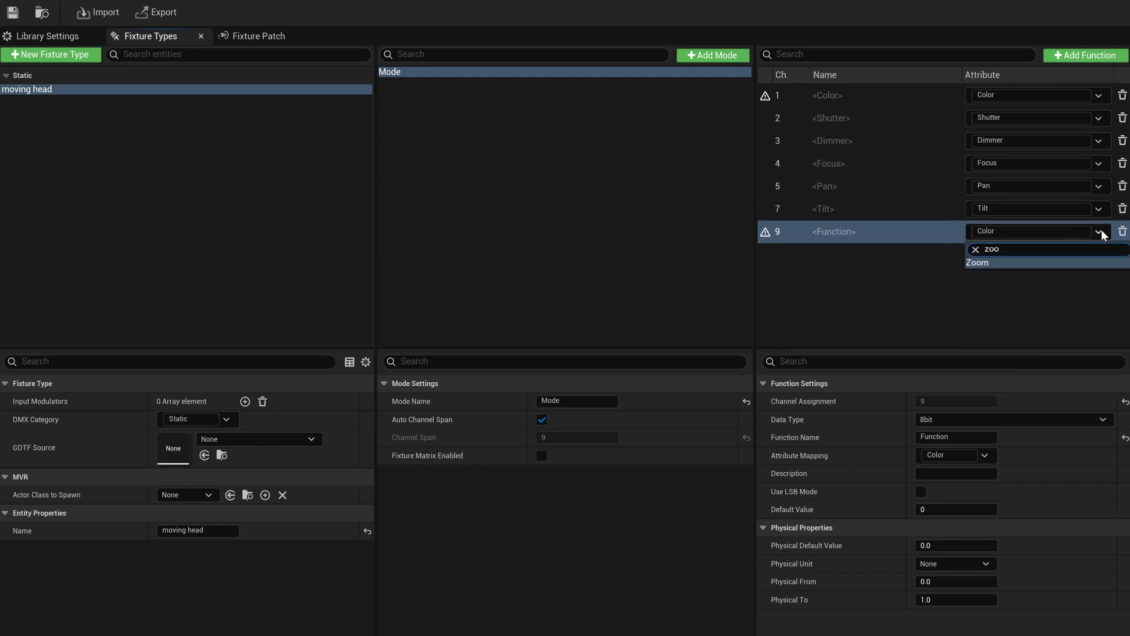
click(1020, 262)
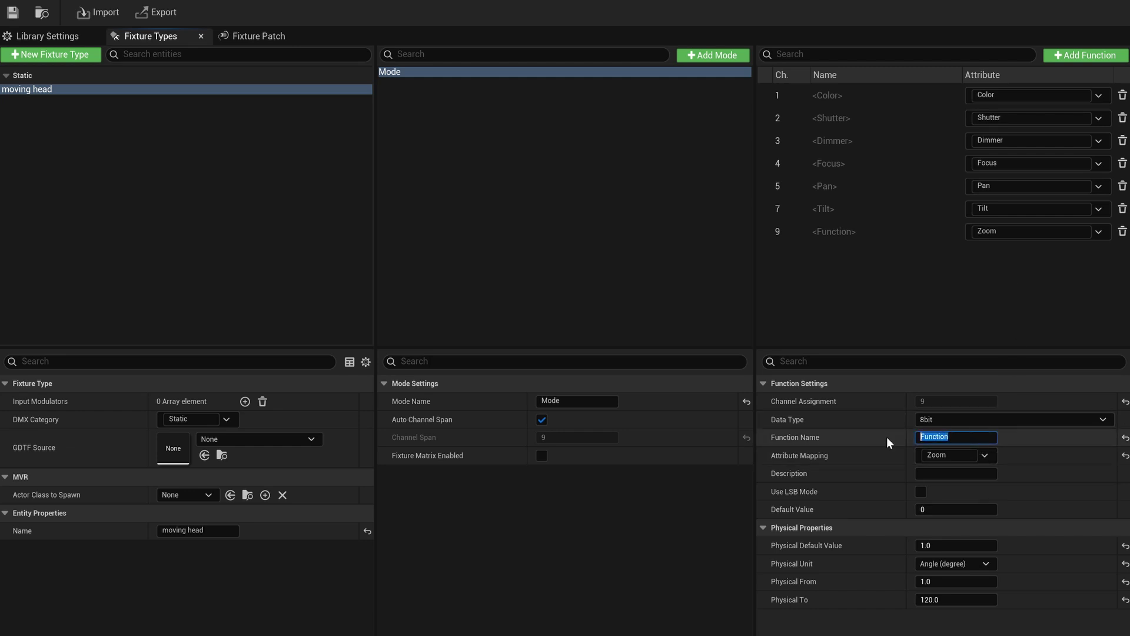
text(zoom)
click(1048, 435)
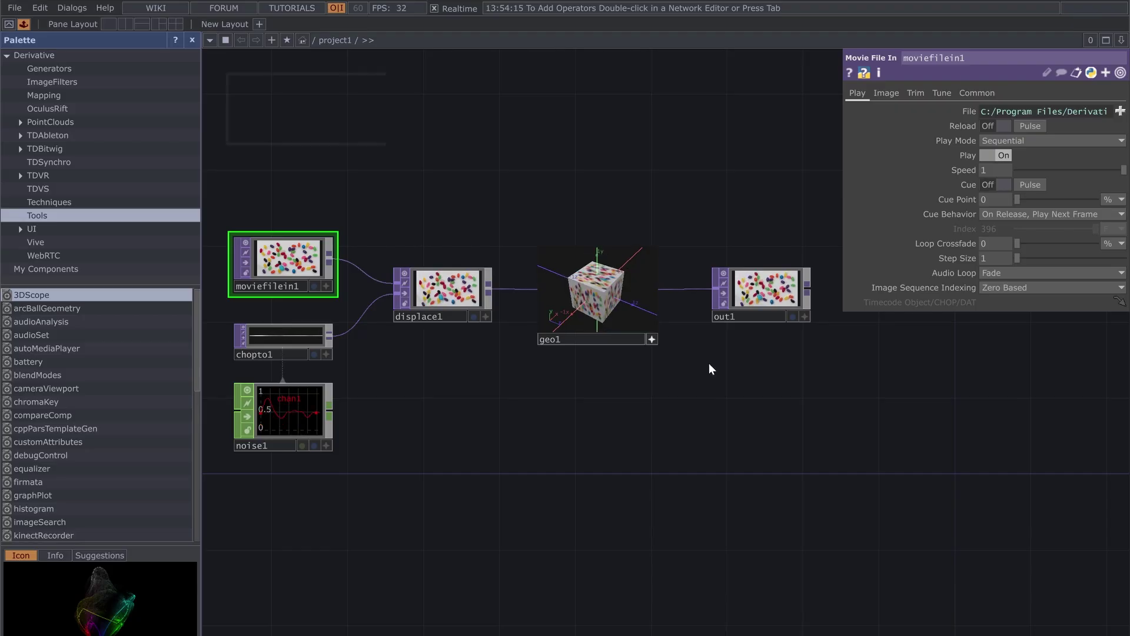
Switch to TouchDesigner, create a new project and place a DMX Out operator in its empty network.
click(13, 8)
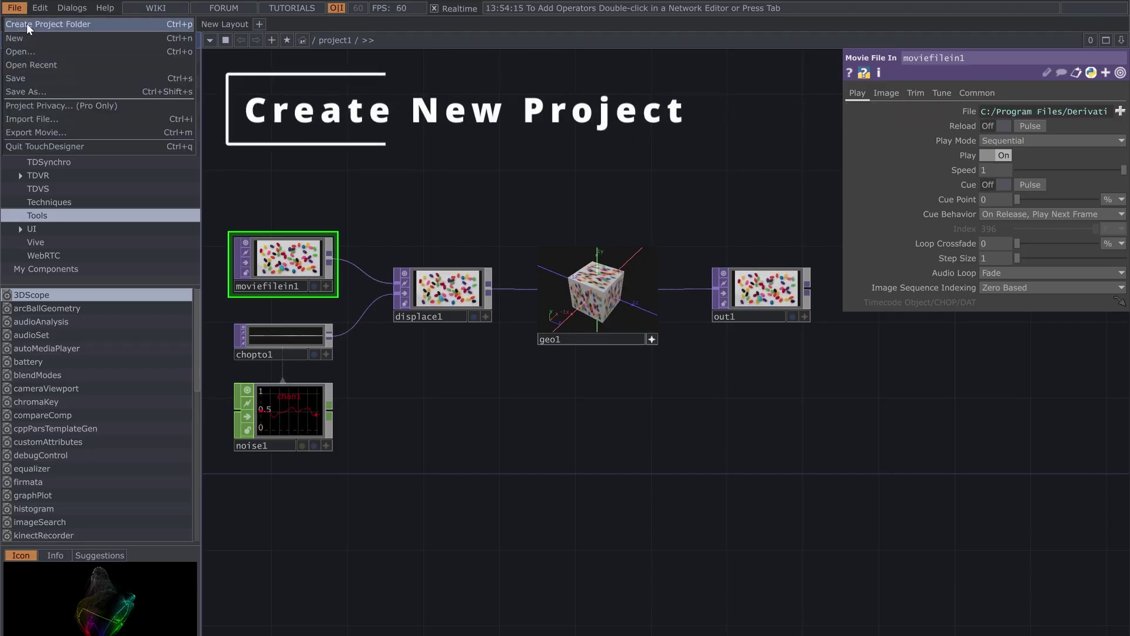
click(26, 36)
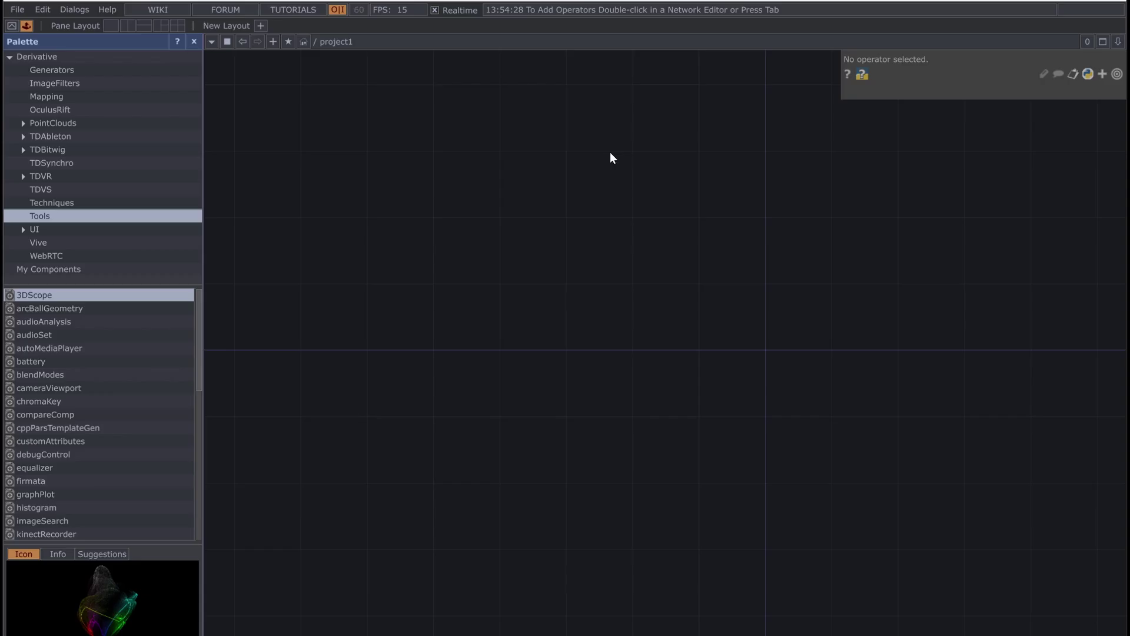
right_click(610, 152)
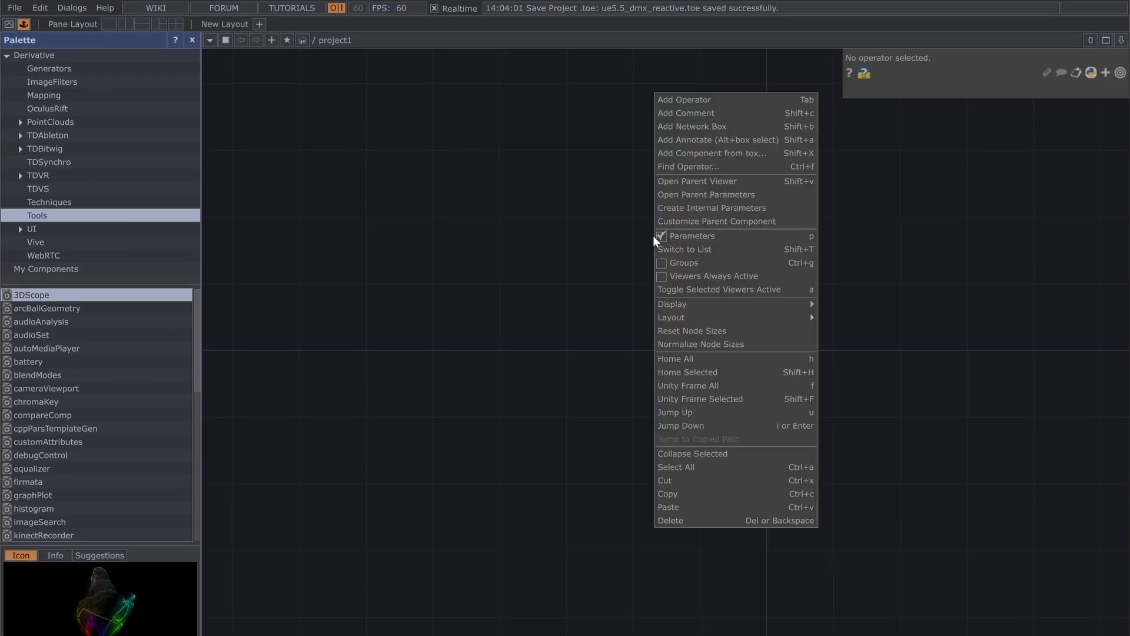
click(661, 101)
click(504, 20)
click(518, 225)
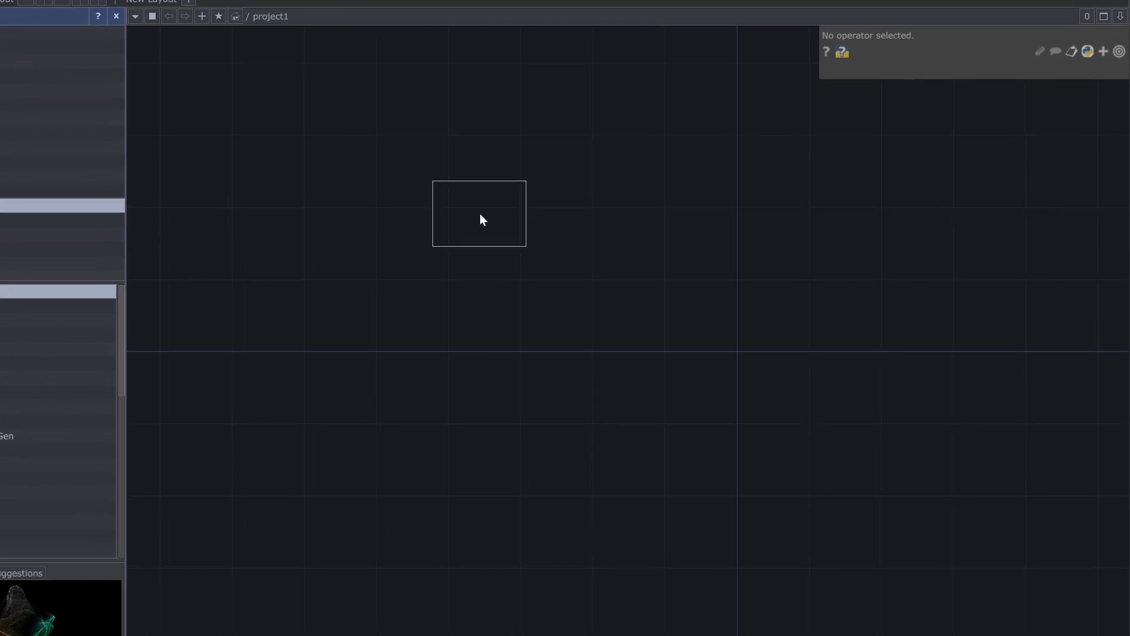
click(785, 336)
Set the DMX Out operator's interface to Art-Net and its format to Packet Per Sample.
click(948, 82)
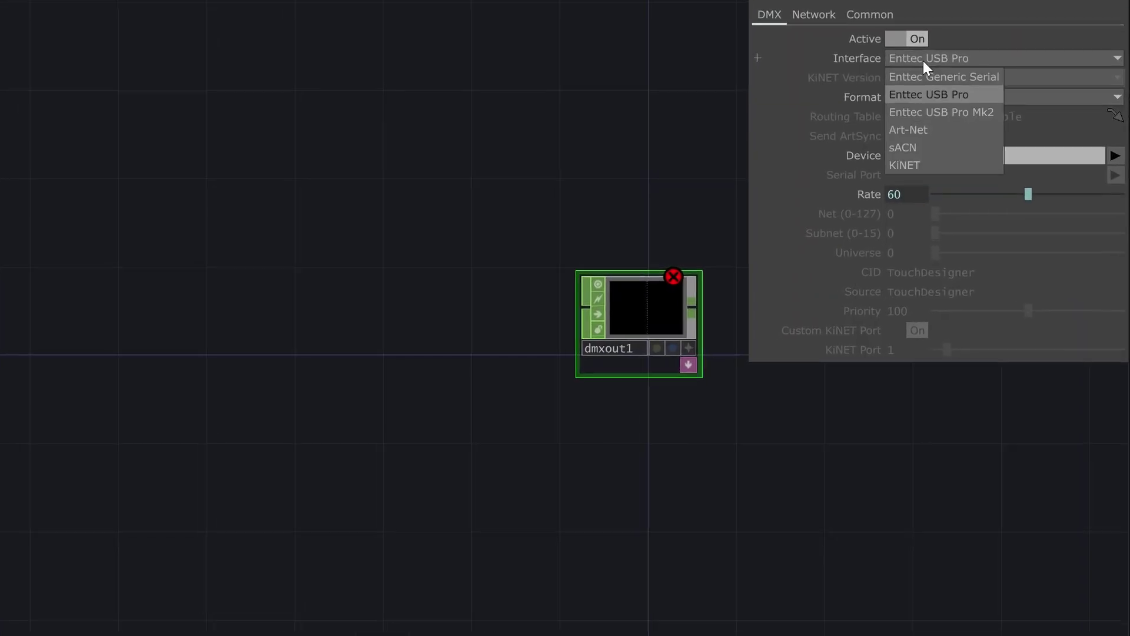
click(934, 145)
click(931, 97)
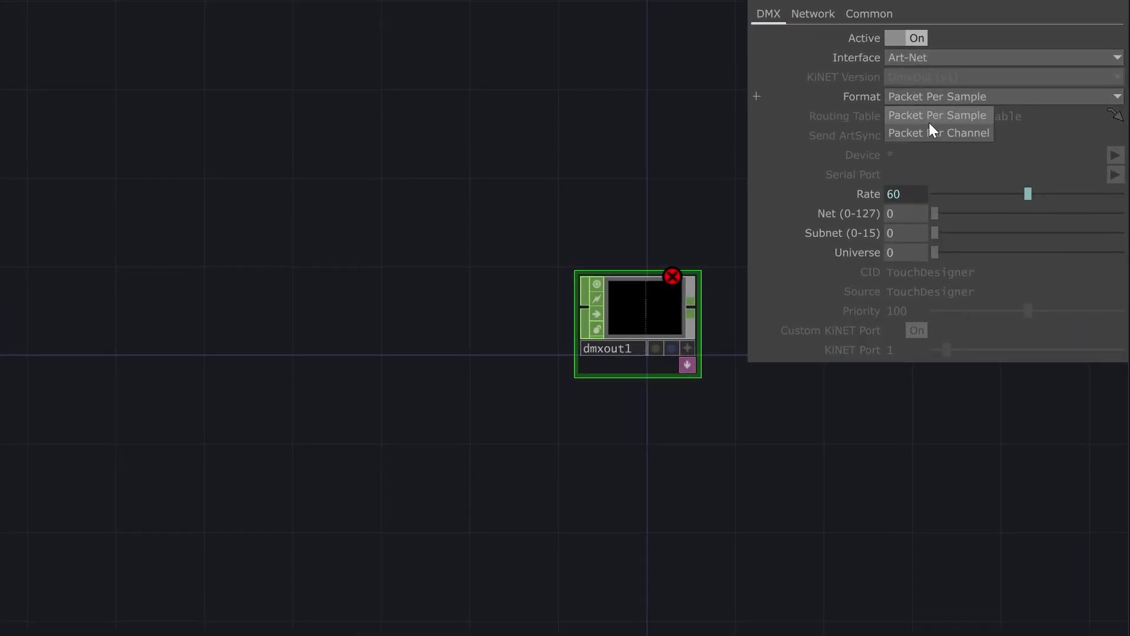
click(931, 118)
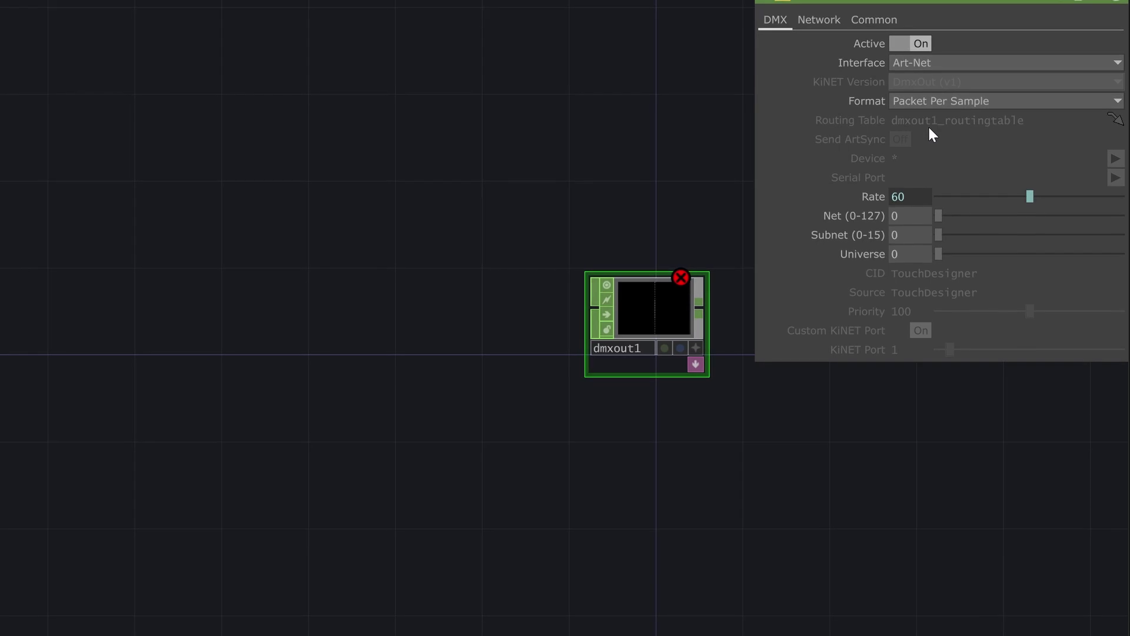
Set the DMX Out operator's rate to 30 and its universe to 1.
drag(1030, 194, 988, 199)
drag(923, 259, 903, 259)
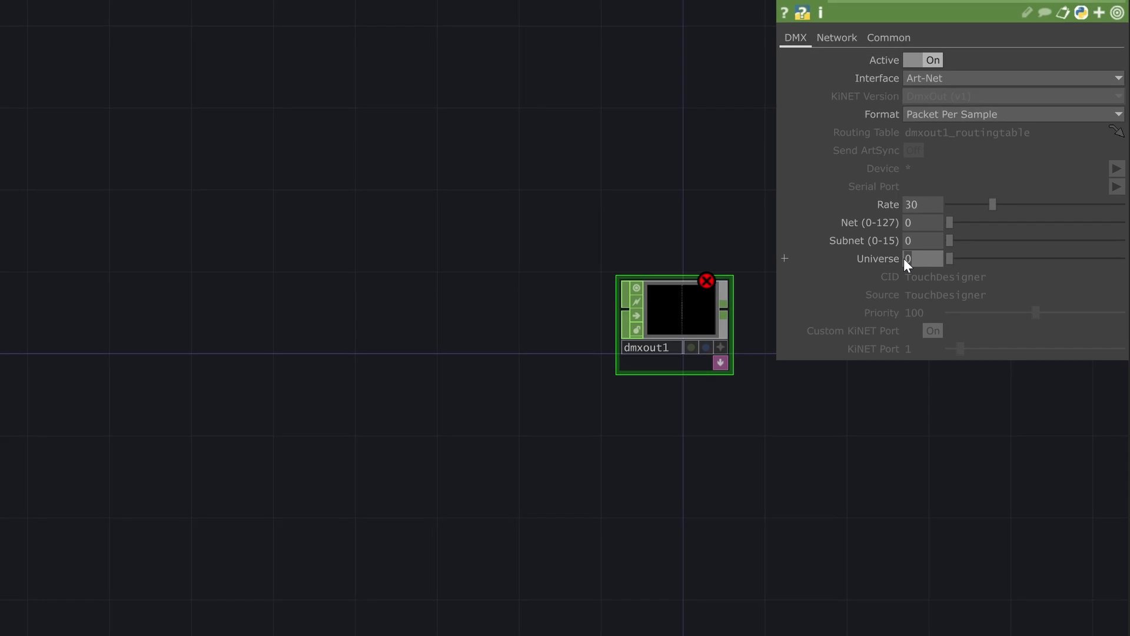
text(1)
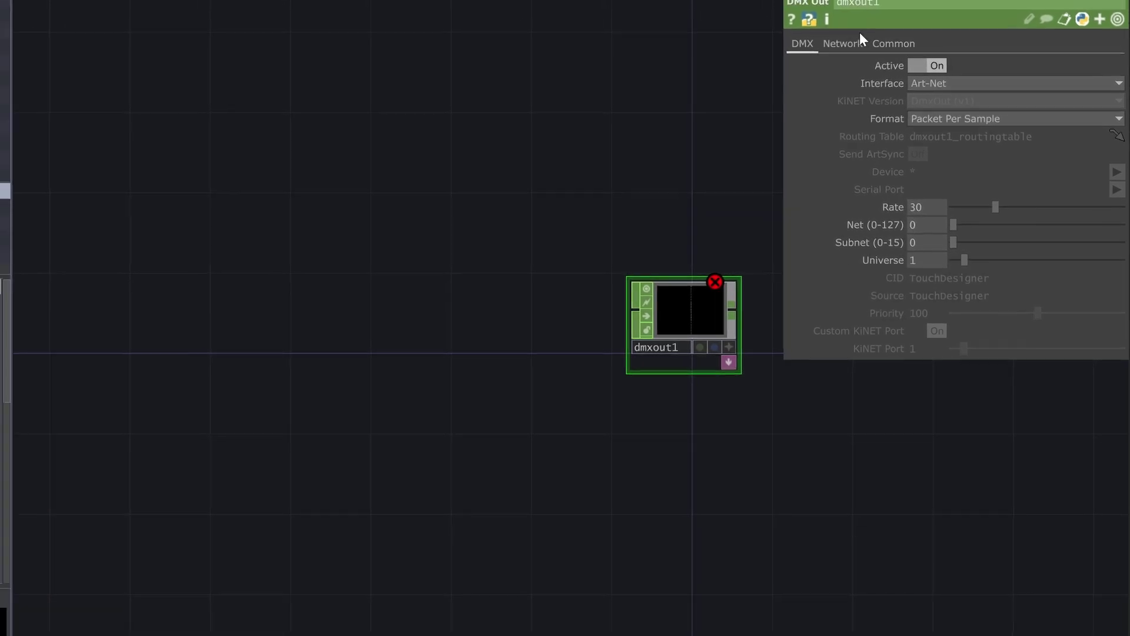
Set the DMX Out operator's network address to localhost.
click(851, 40)
click(1011, 83)
drag(1013, 84, 903, 81)
text(localhost)
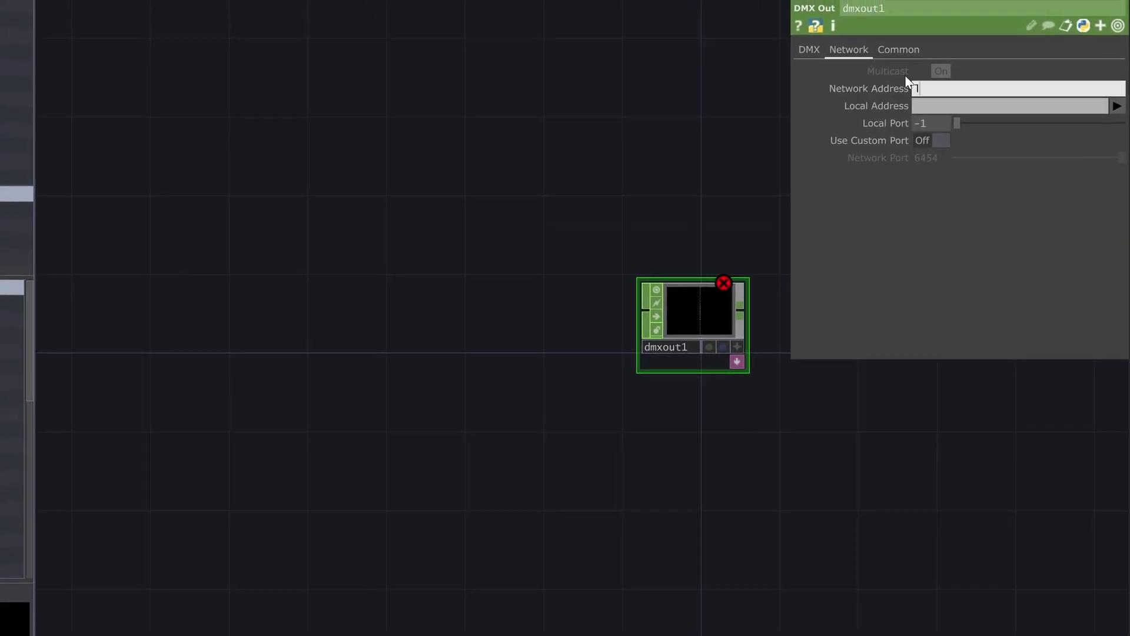
key(Tab)
text(10)
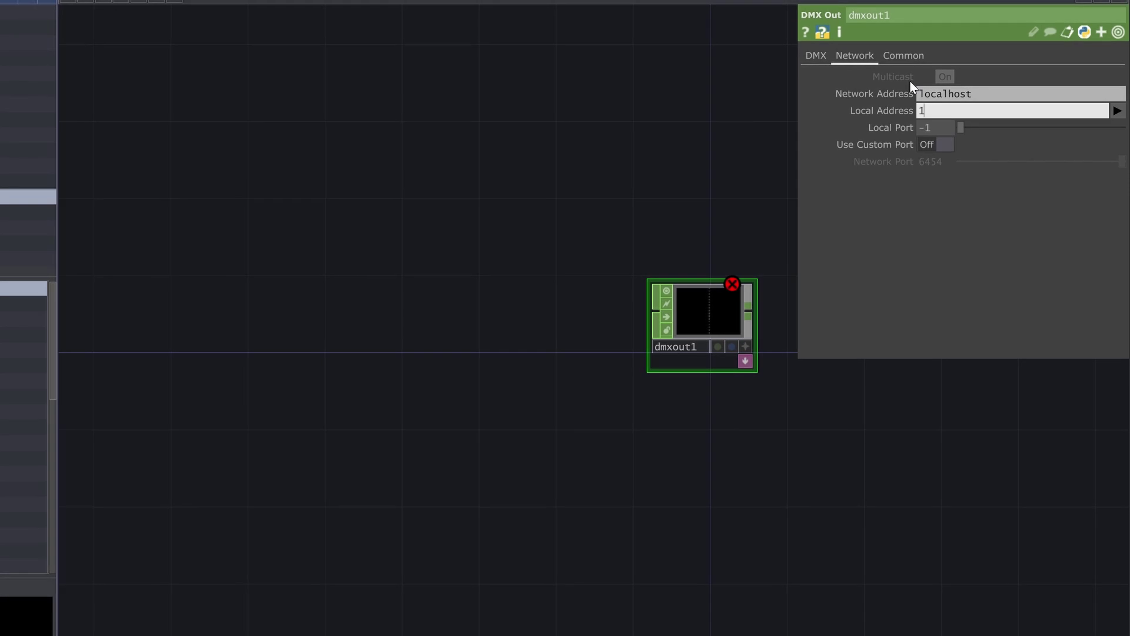
text(.)
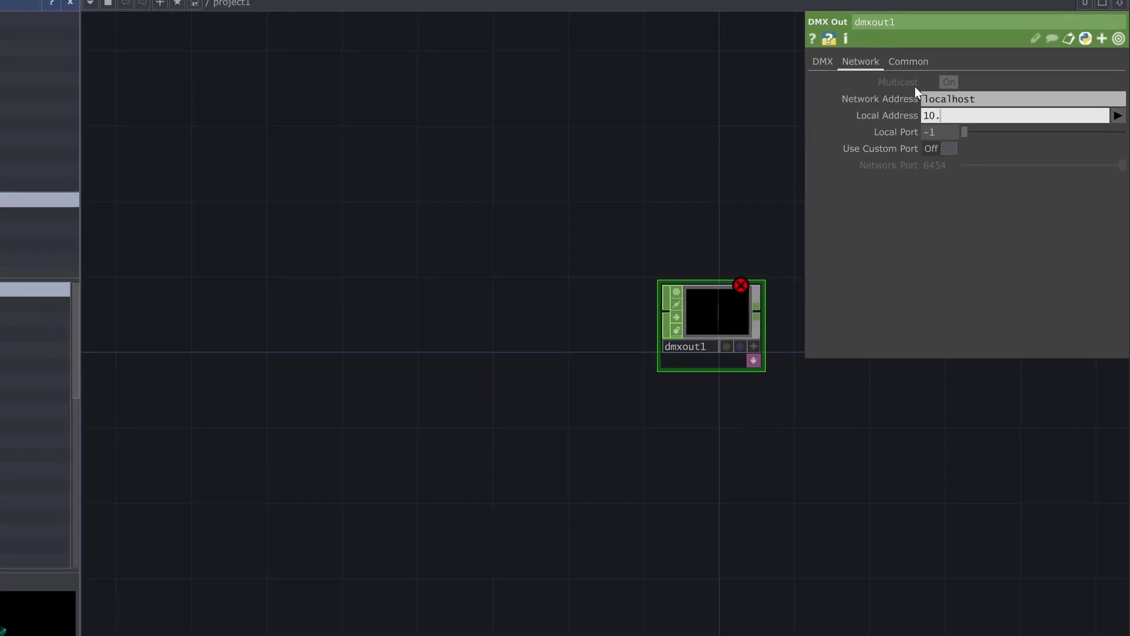
key(BackSpace)
key(BackSpace)
key(BackSpace)
Set the DMX Out operator's local address to 127.0.0.1 and return to its main DMX parameters.
text(127.0.0)
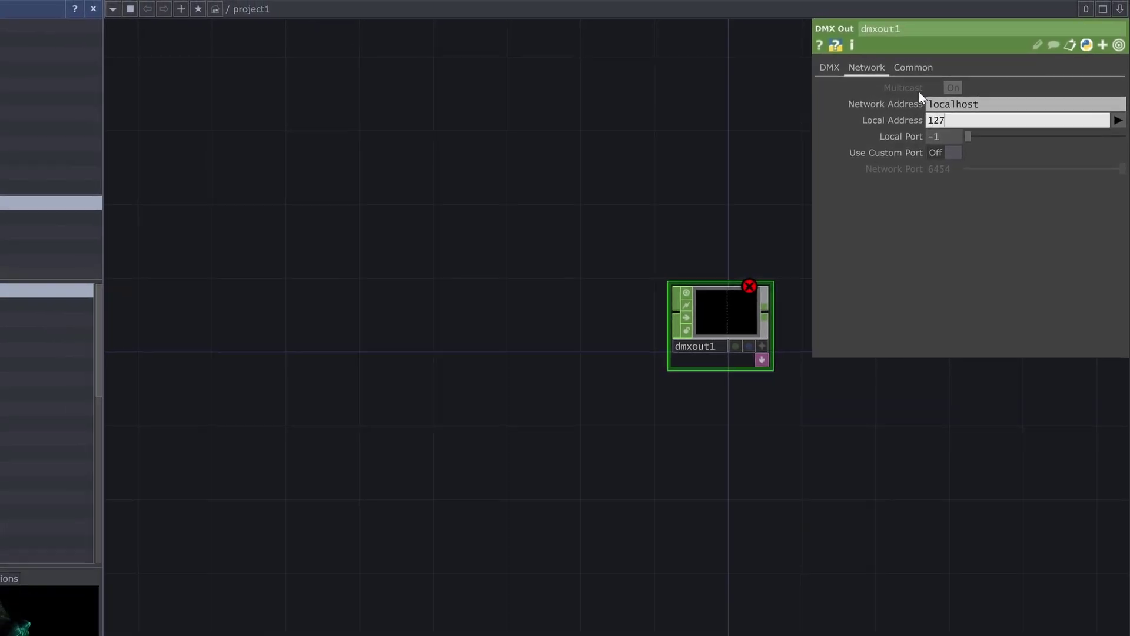
text(.1)
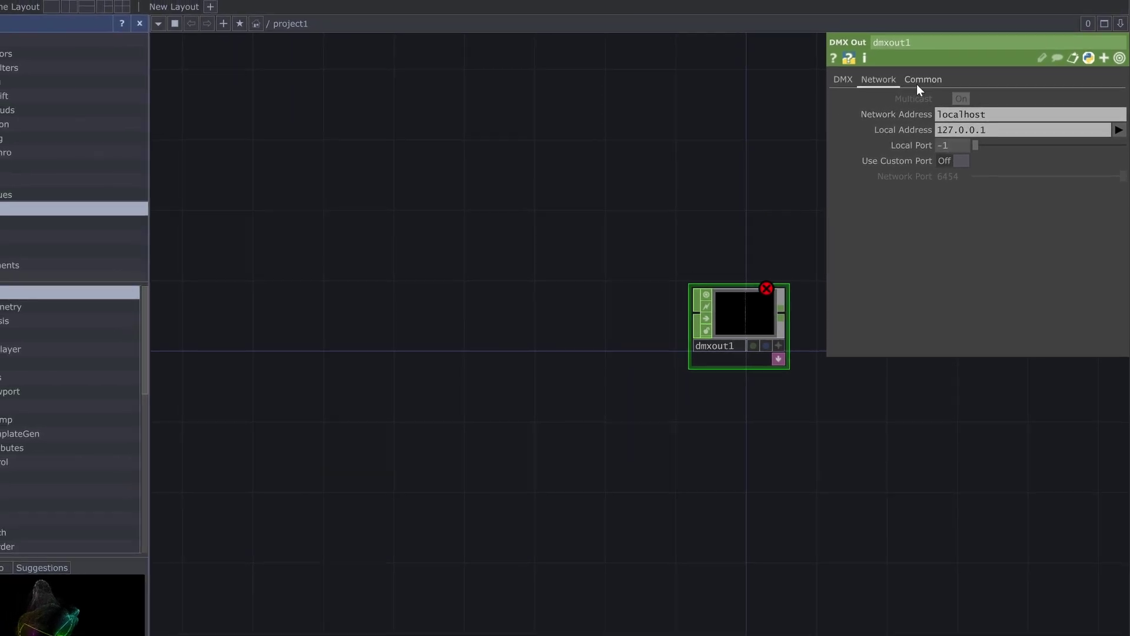
click(920, 77)
click(846, 83)
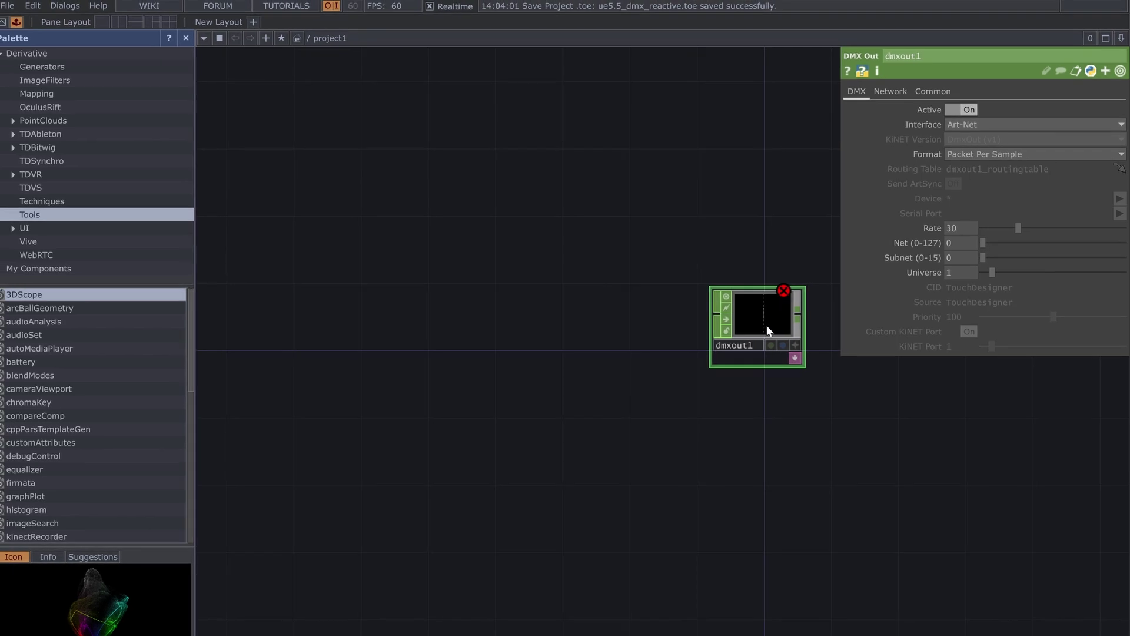
Add a Constant CHOP to the network, placed up and to the left of the DMX Out operator.
right_click(352, 211)
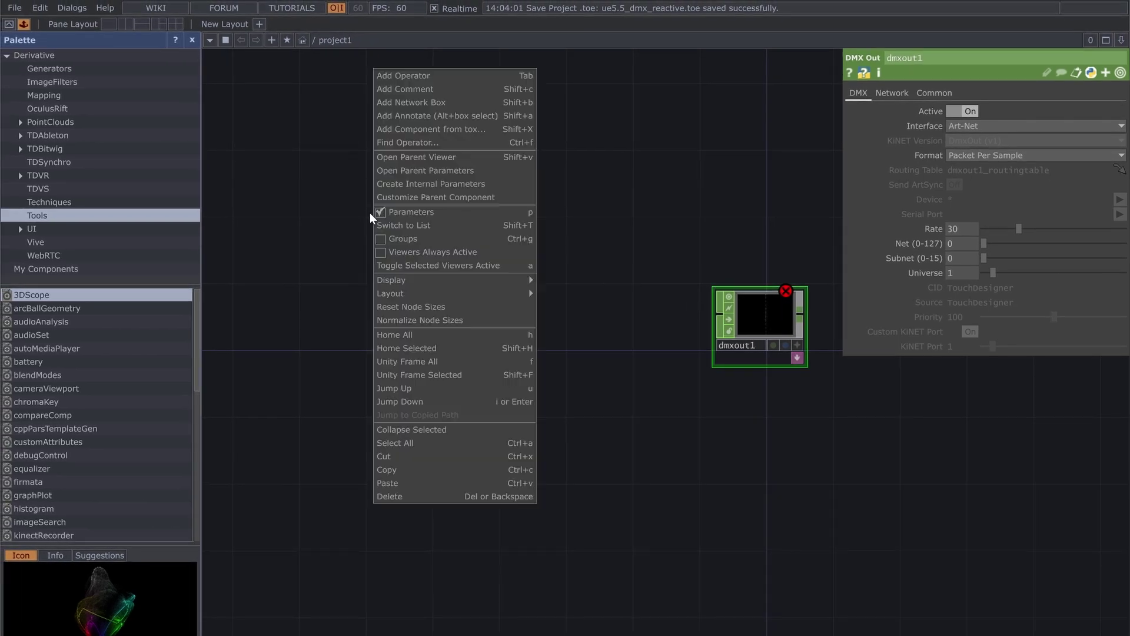
click(419, 75)
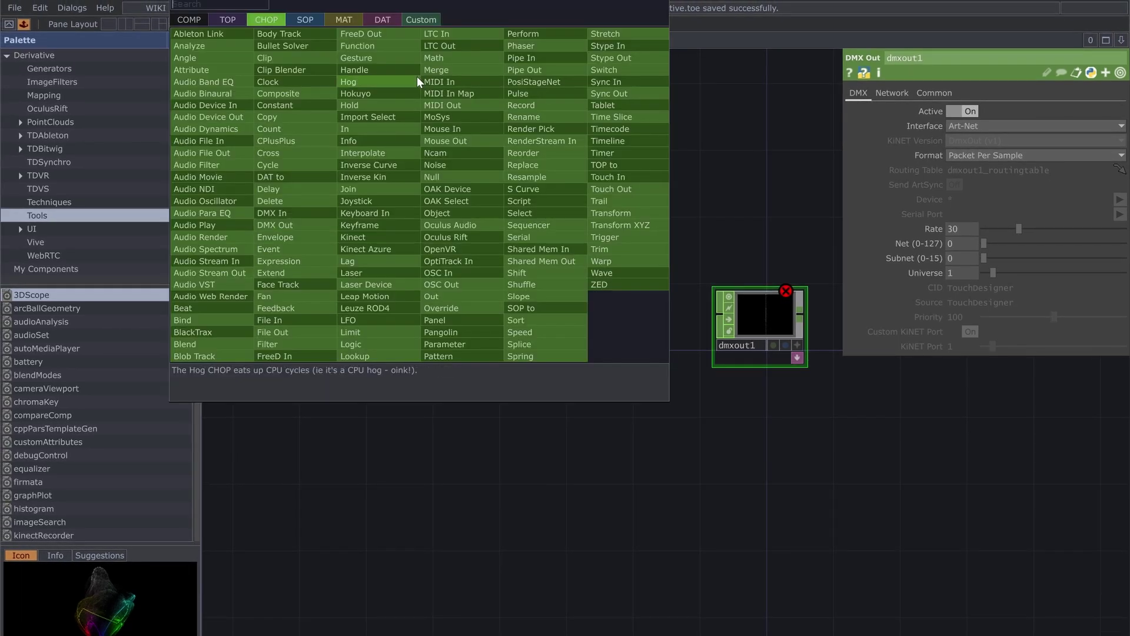
click(287, 104)
click(422, 187)
click(434, 251)
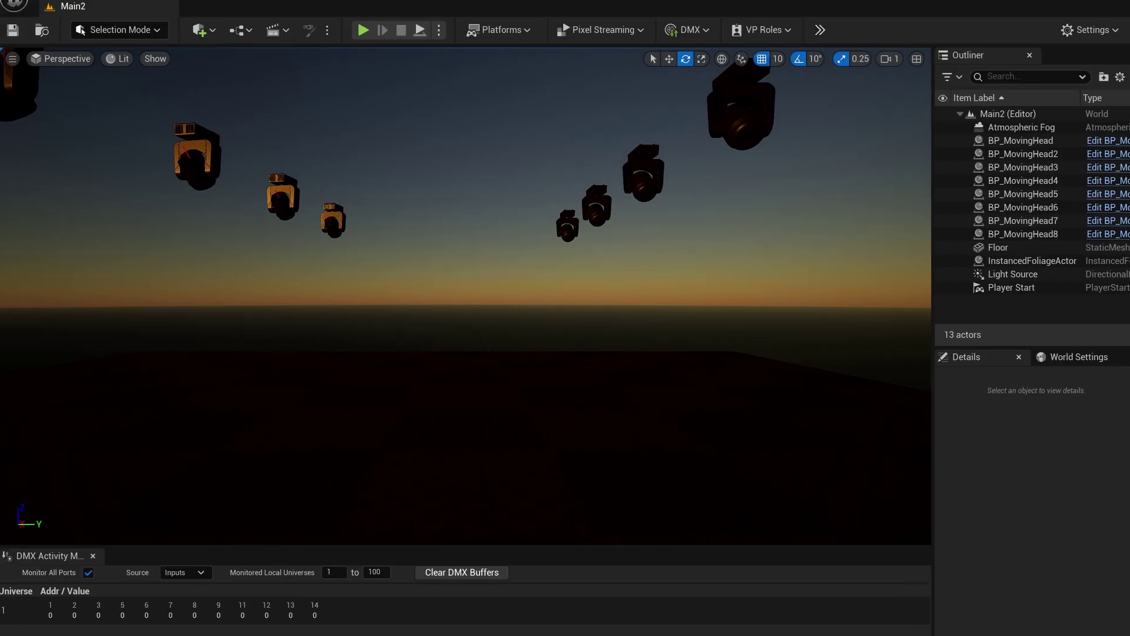
Switch to Unreal Engine, open TdDMXLibrary and examine the channel order of the moving head fixture type's functions.
key(ctrl+space)
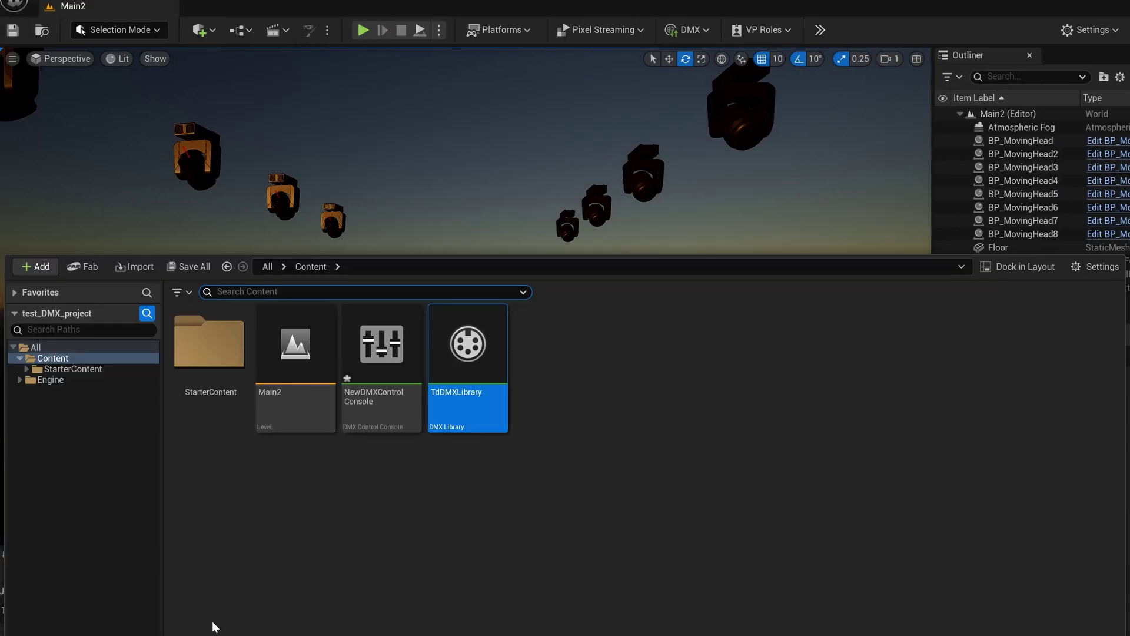
double_click(495, 370)
drag(518, 511, 575, 256)
click(941, 241)
click(152, 55)
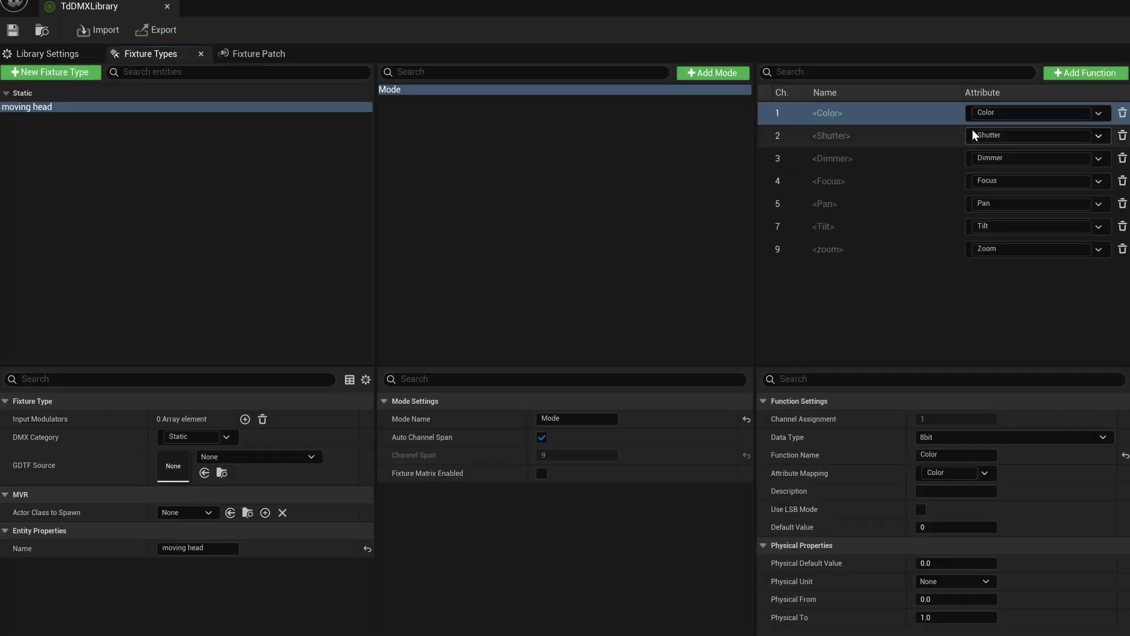
Back in TouchDesigner, name the Constant operator's first channel color and add another channel to it.
key(alt+Tab)
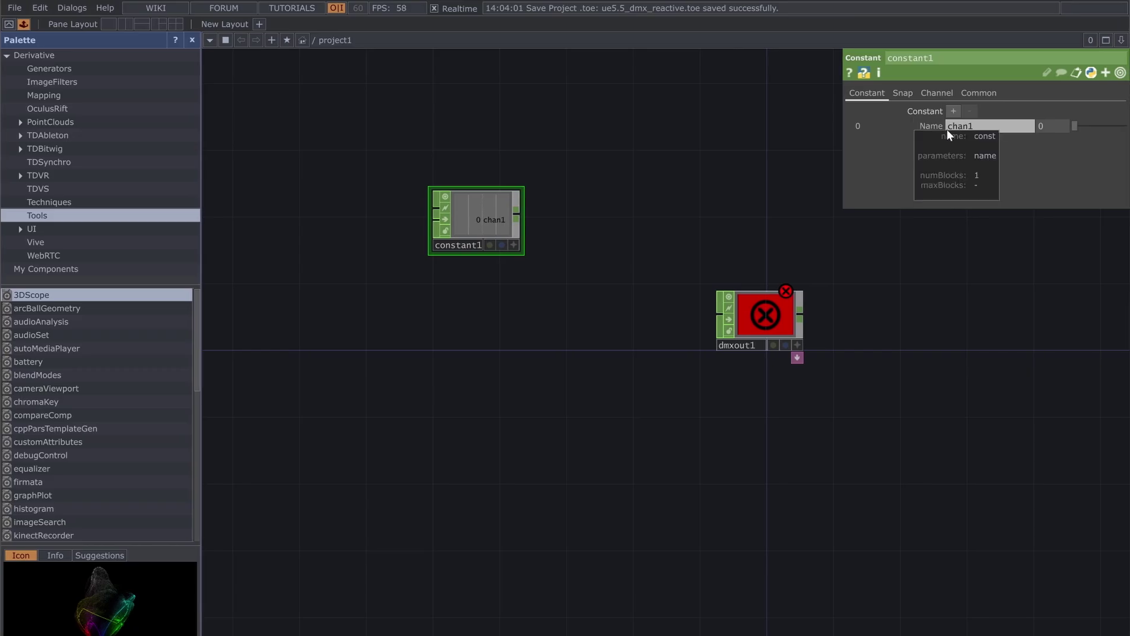
click(927, 125)
text(color)
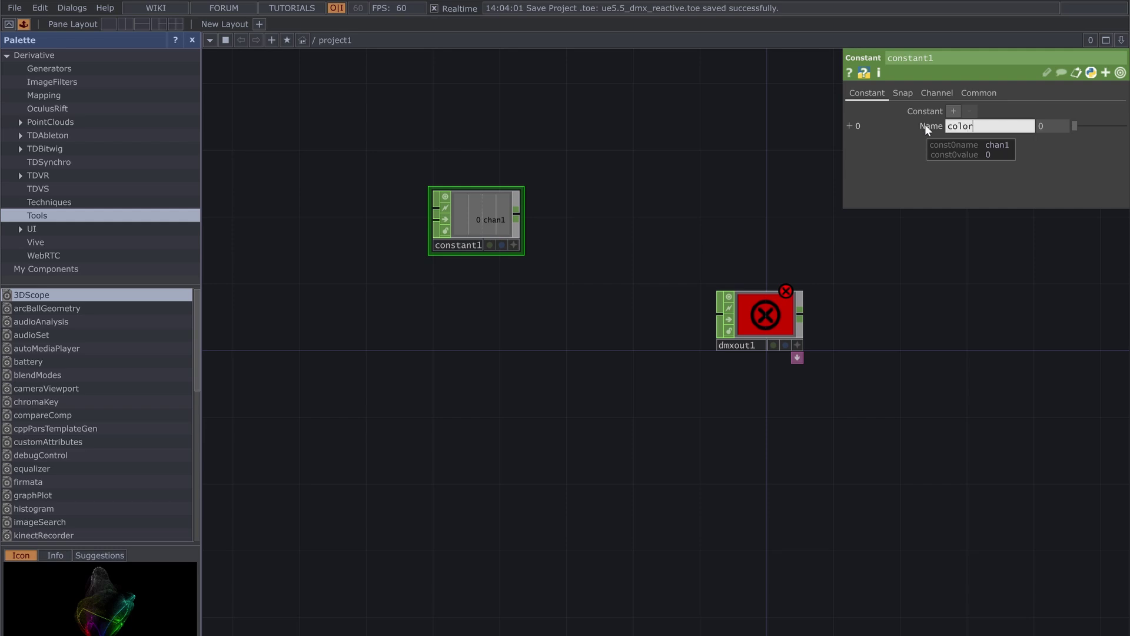
key(Return)
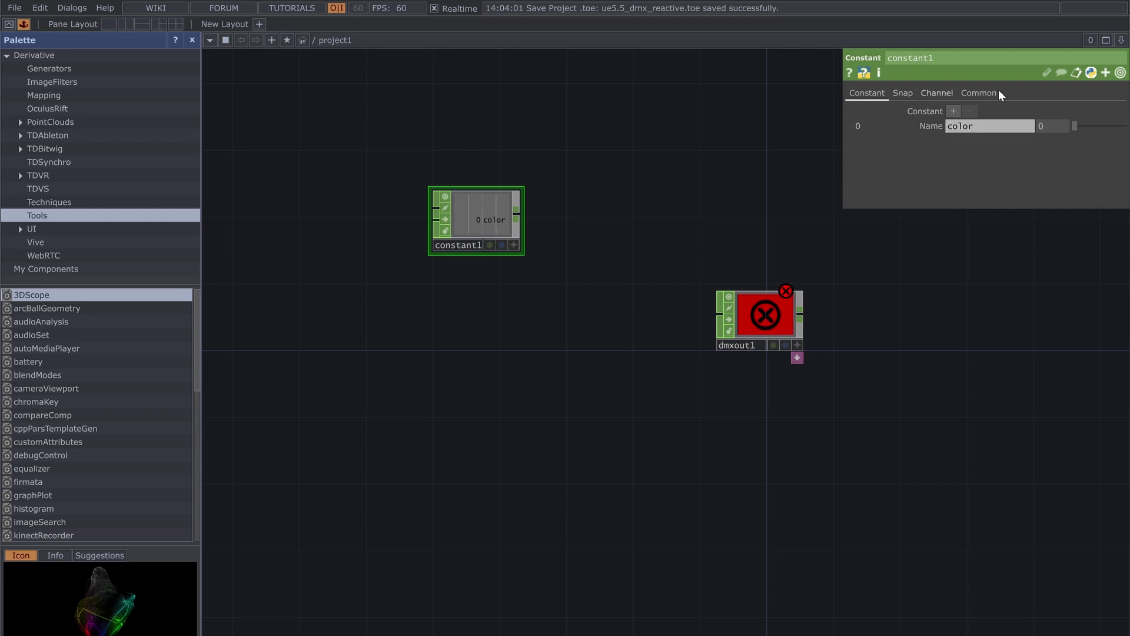
click(1107, 73)
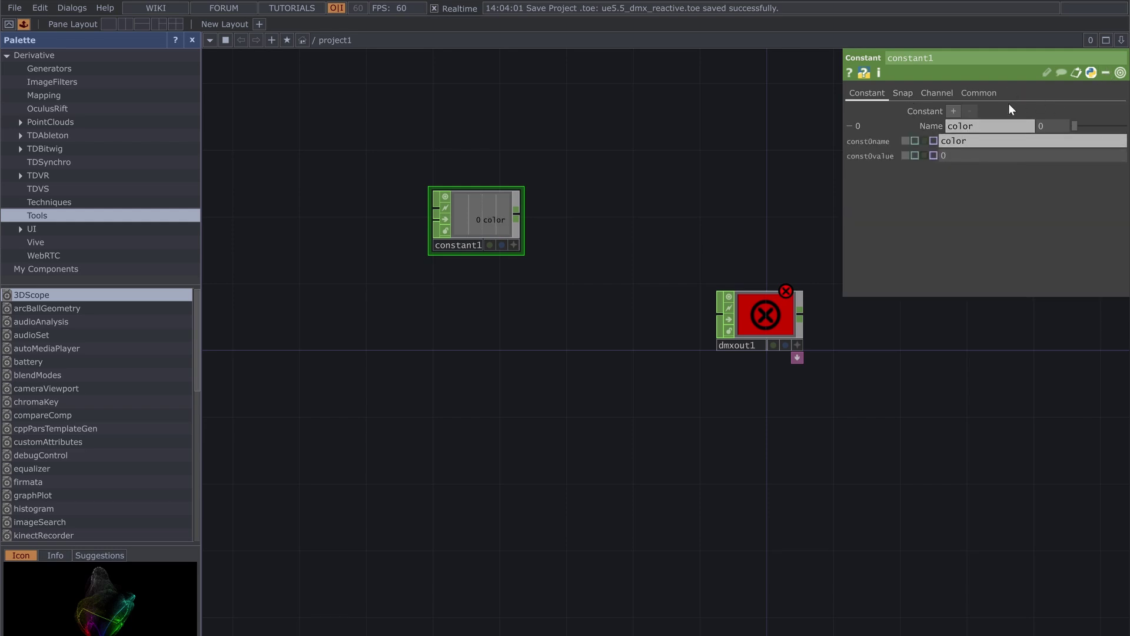
click(1105, 72)
click(954, 111)
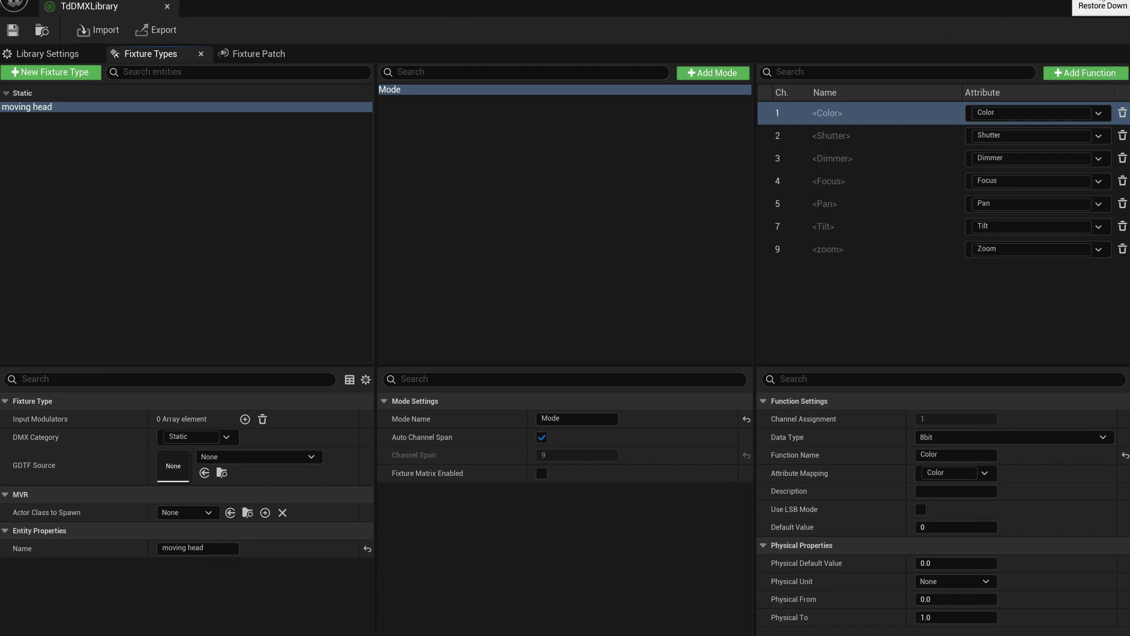
click(1094, 5)
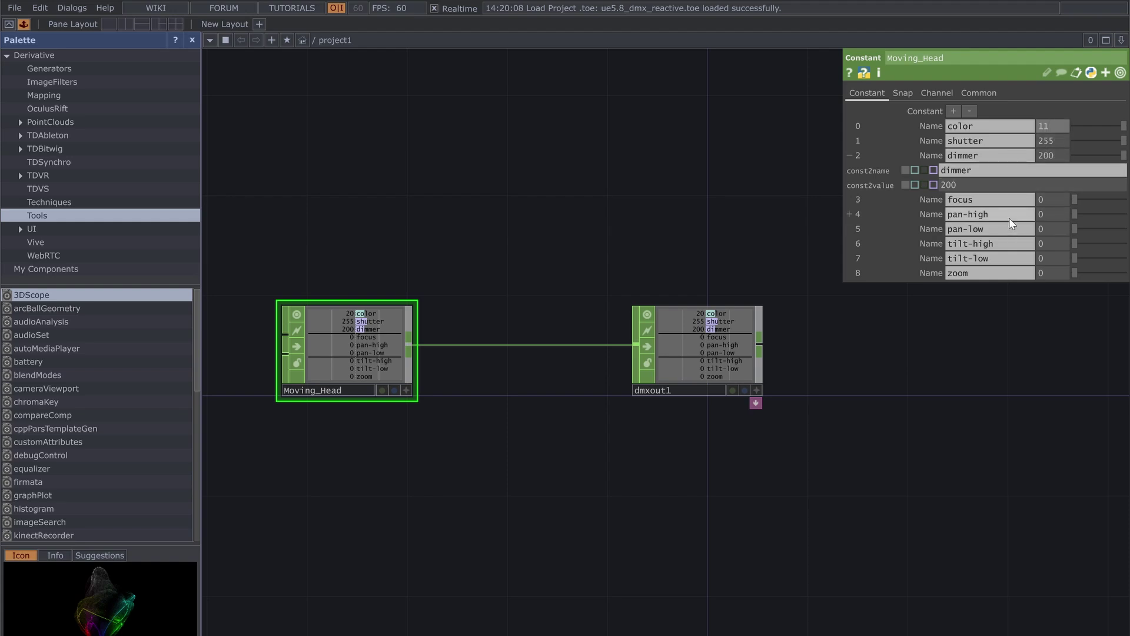
Set the pan-high and tilt-high channels of the Moving_Head Constant to 100.
drag(1047, 215, 1037, 213)
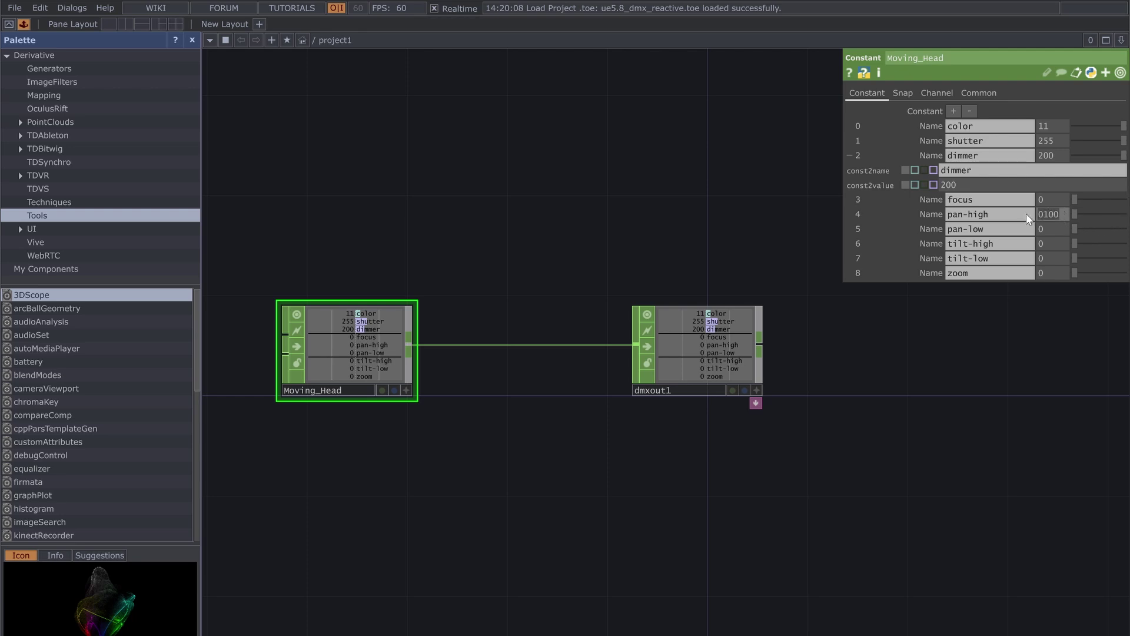
text(1)
key(Return)
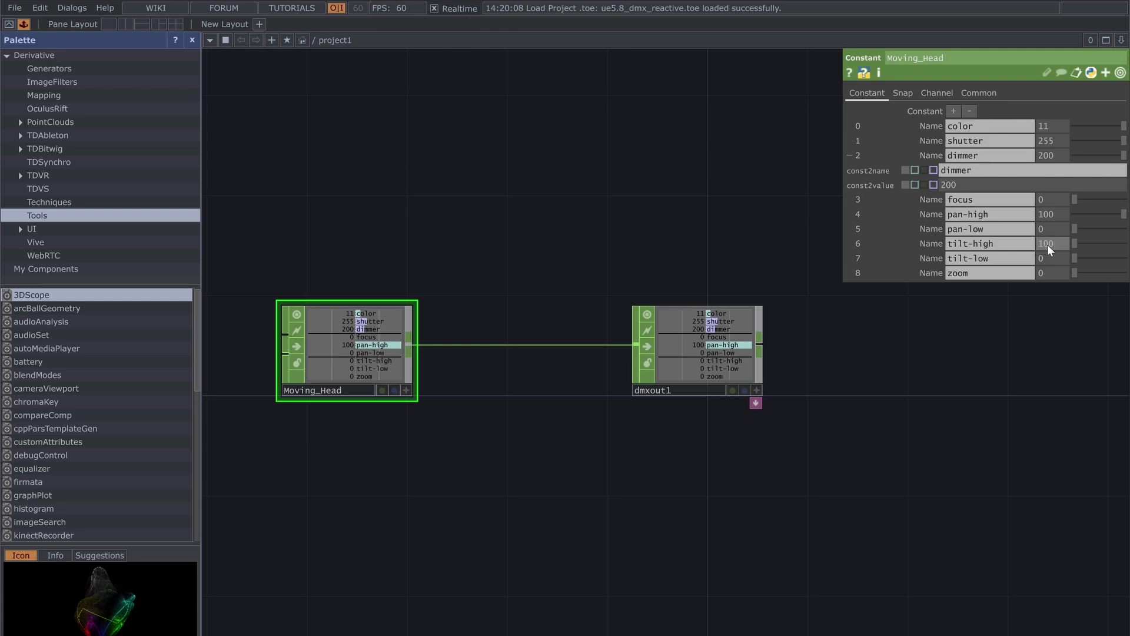
key(Return)
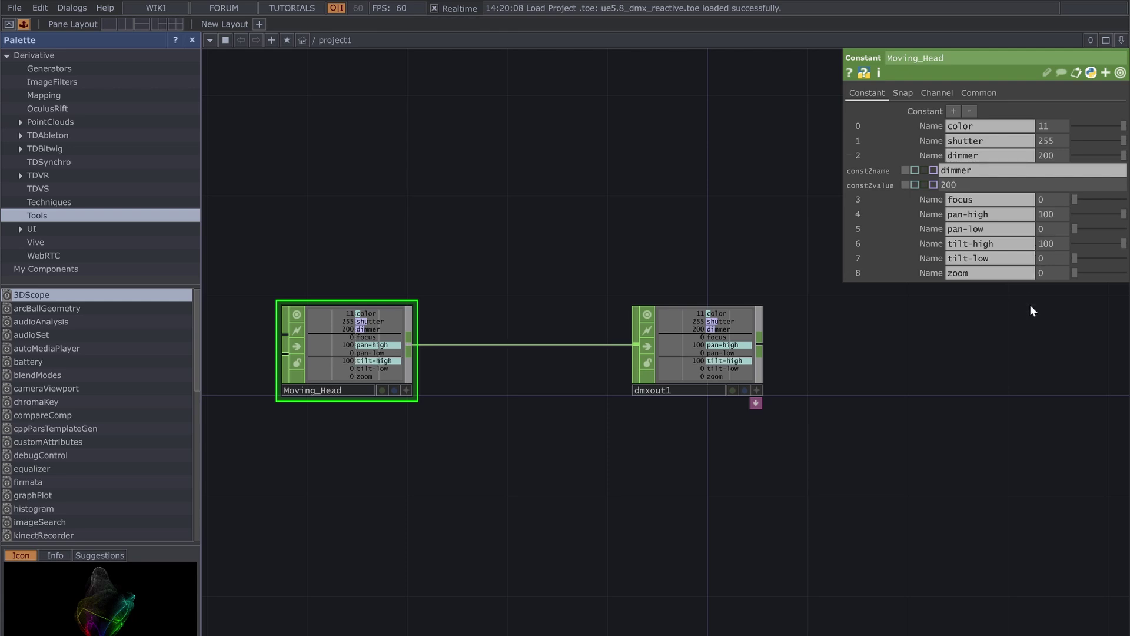
Save the TouchDesigner project, then switch to Unreal Engine and move the DMX control console window down off the viewport.
key(ctrl+s)
key(ctrl+super+Left)
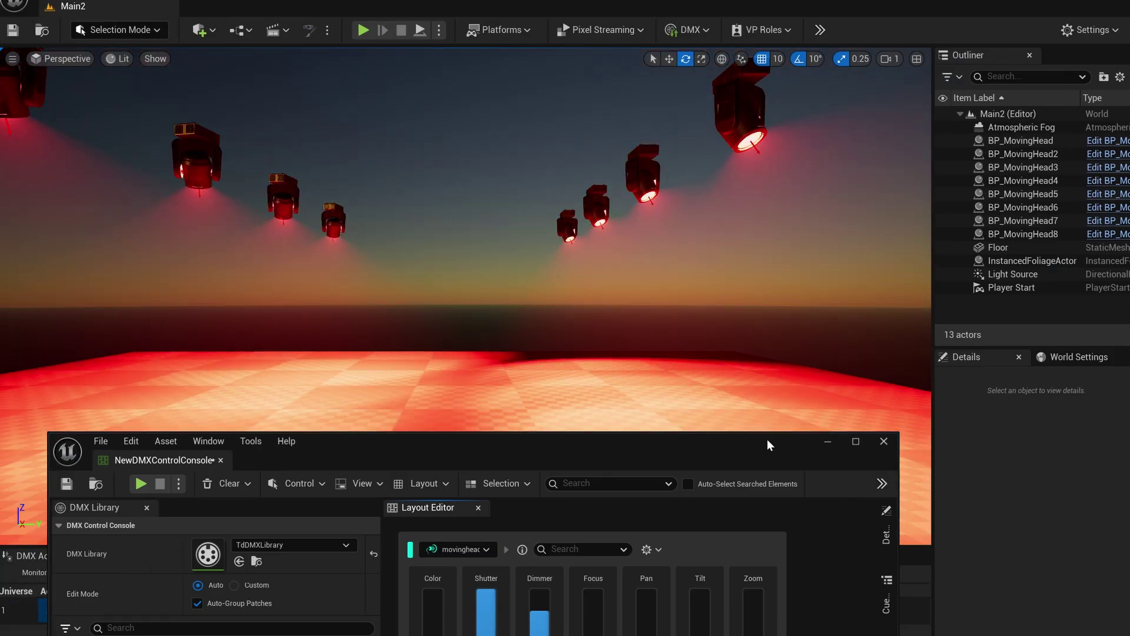
drag(766, 439, 757, 531)
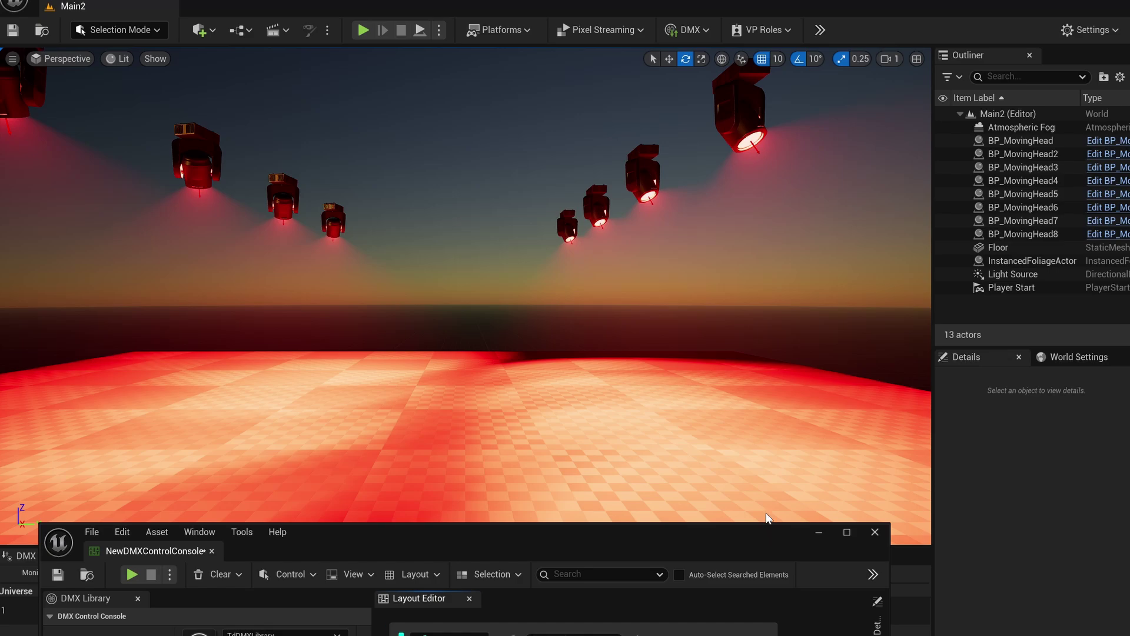
Set the Moving_Head zoom channel to 100 in TouchDesigner and check the light beams in Unreal Engine.
key(ctrl+super+Right)
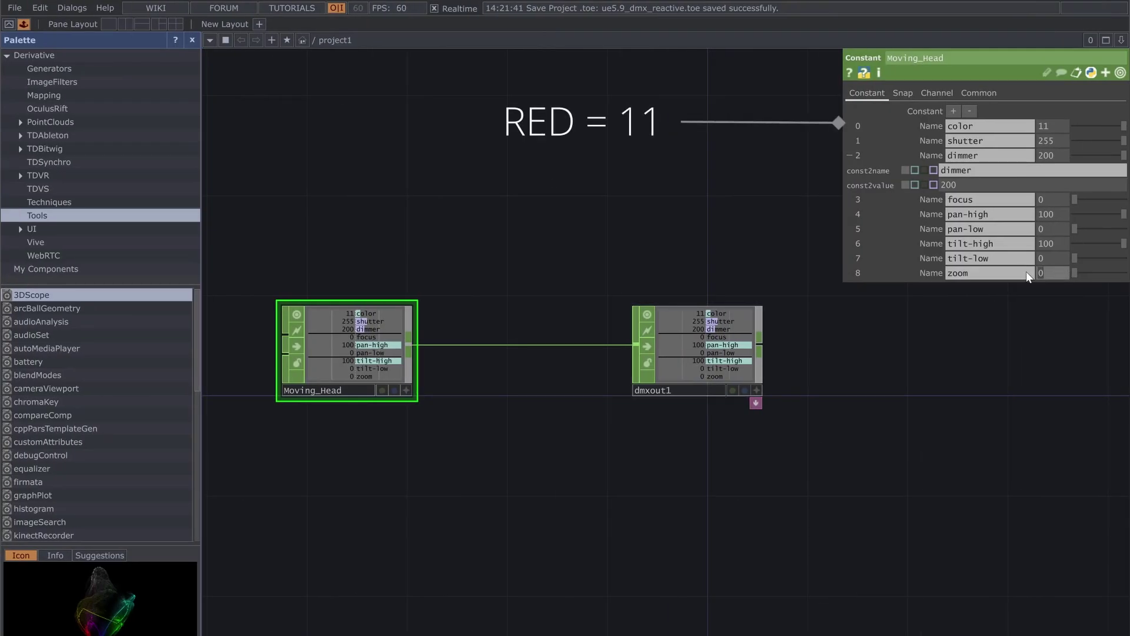
text(100)
key(ctrl+super+Left)
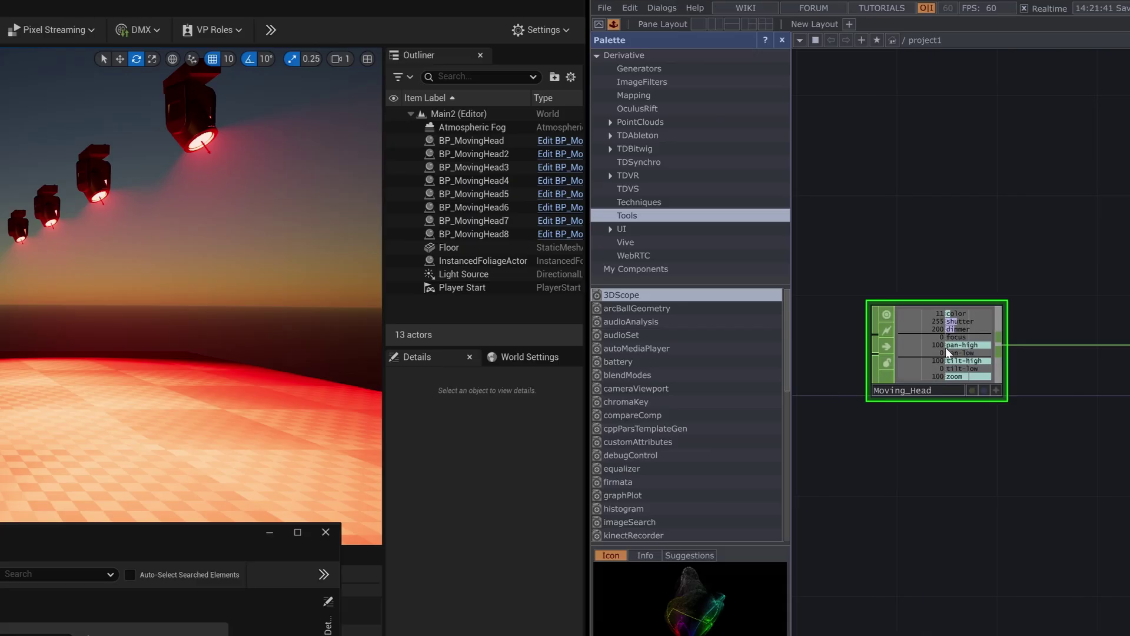
Set the Moving_Head zoom channel to 200 in TouchDesigner and inspect the beams in the Unreal Engine viewport.
key(ctrl+super+Right)
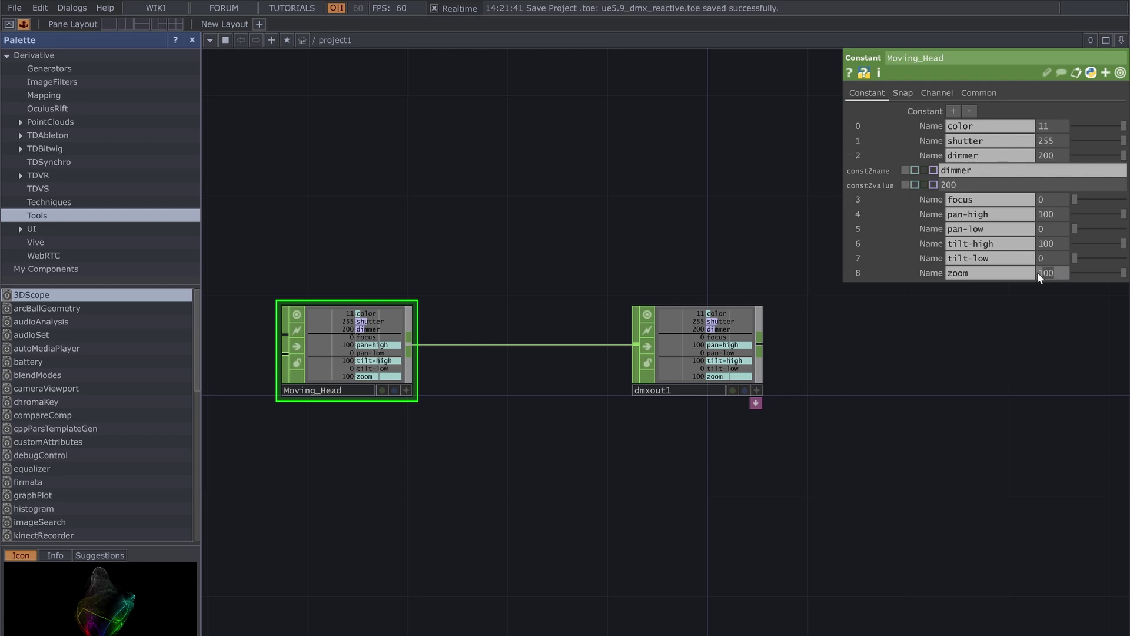
drag(1037, 274, 1031, 273)
text(200)
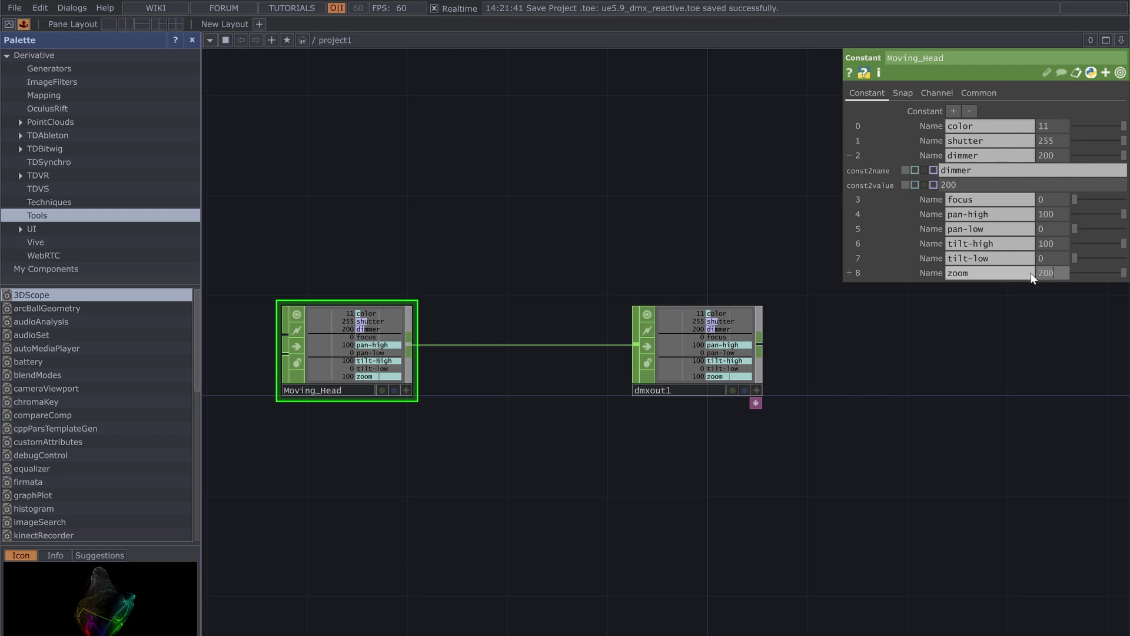
key(ctrl+super+Left)
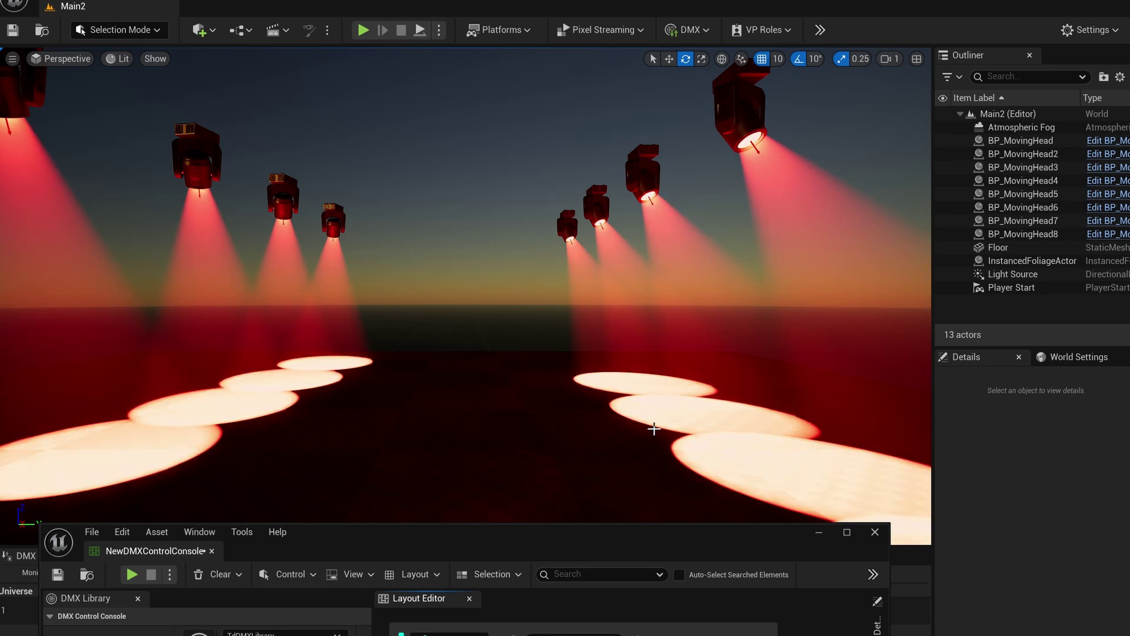
drag(606, 537, 637, 538)
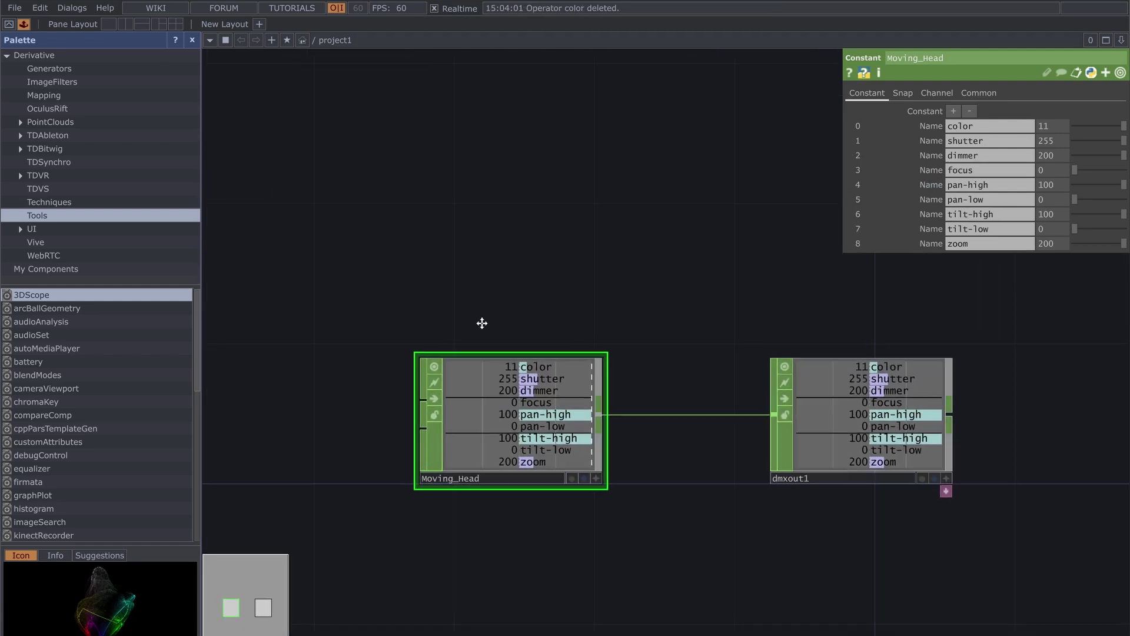
In TouchDesigner, add an Audio File In CHOP in the empty network area up and to the left of Moving_Head.
mouse_move(482, 324)
mouse_down()
mouse_move(612, 321)
mouse_move(484, 305)
mouse_up()
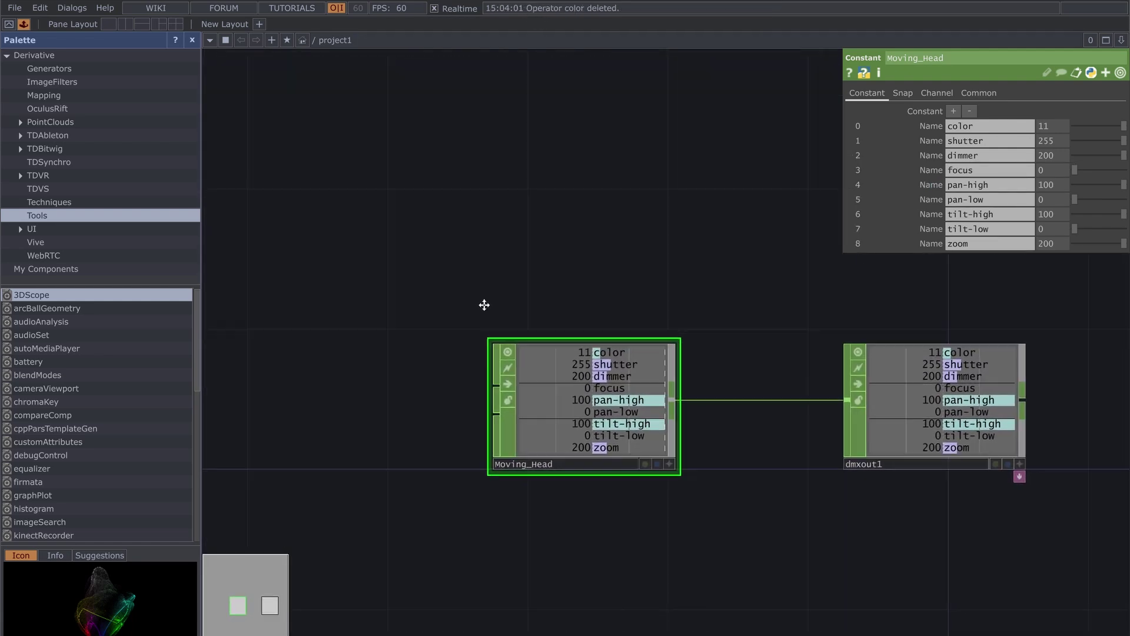
scroll(525, 305, down, 3)
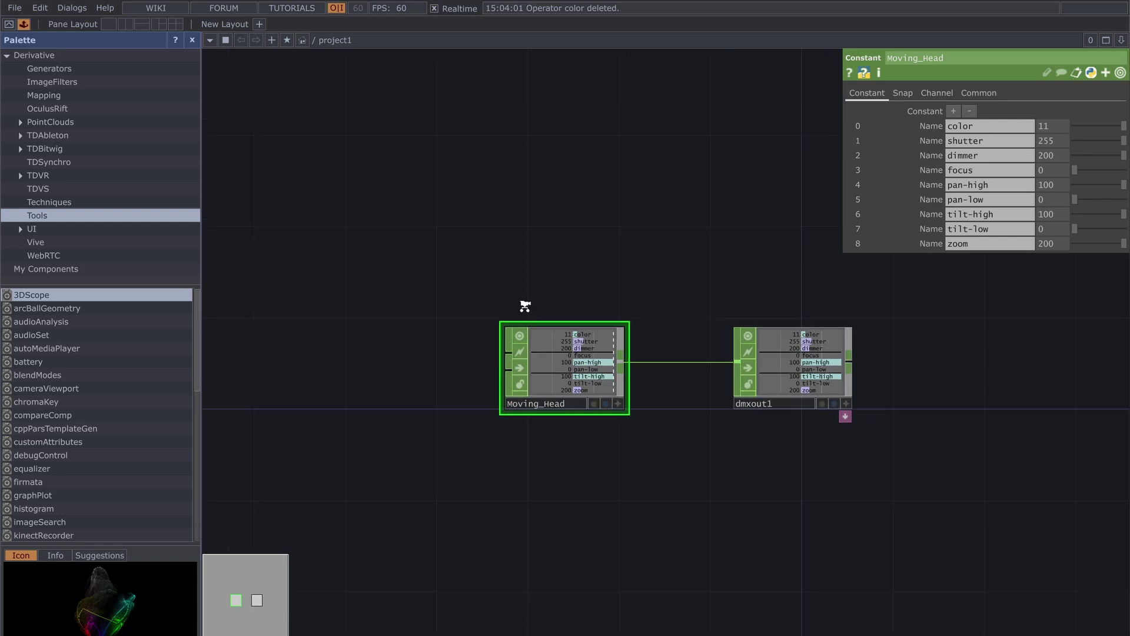
scroll(525, 306, down, 2)
drag(479, 293, 642, 306)
right_click(293, 249)
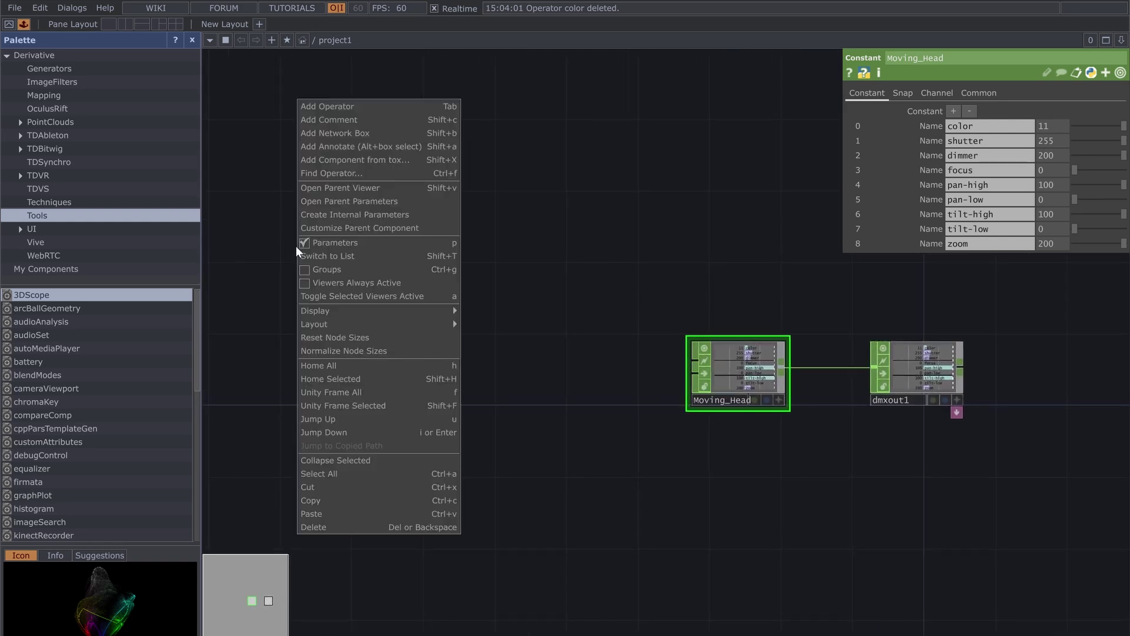
click(380, 109)
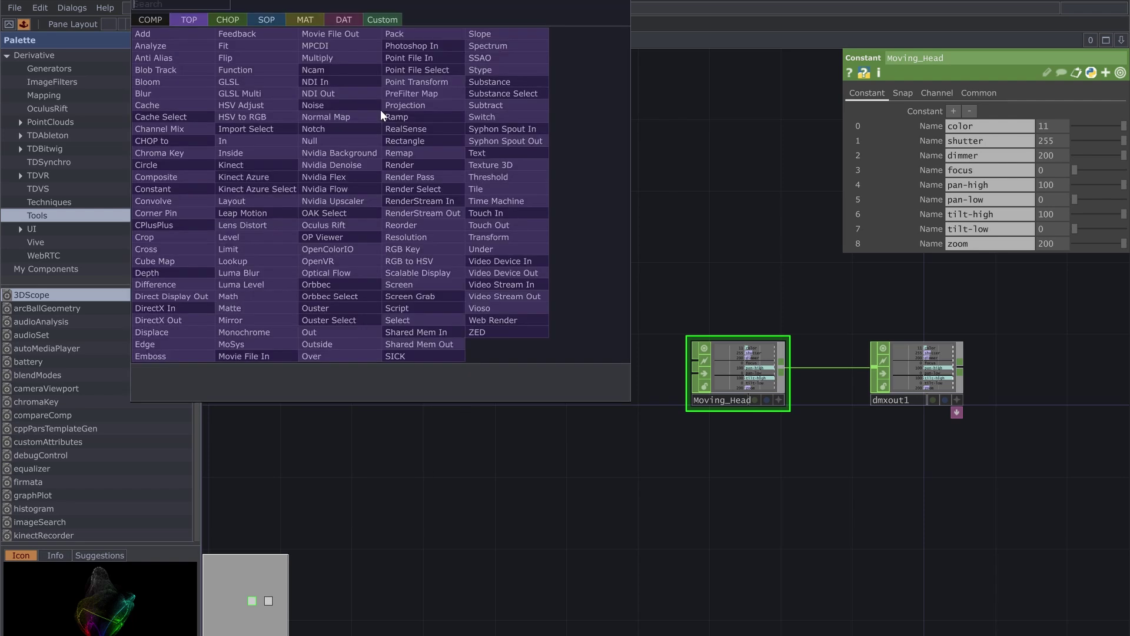
click(225, 19)
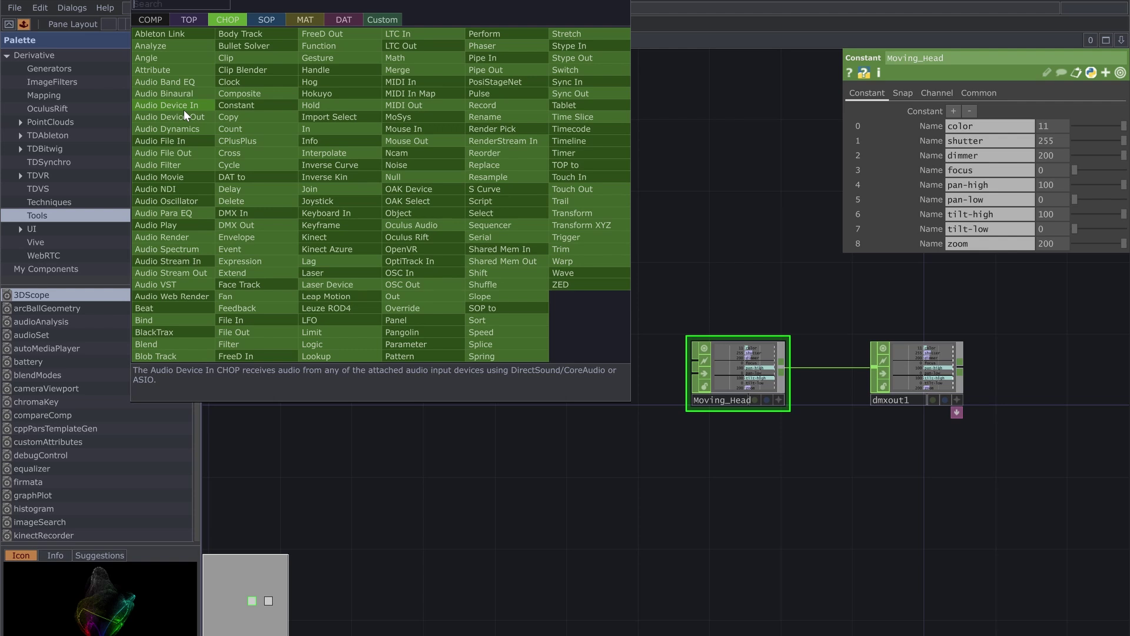
click(176, 139)
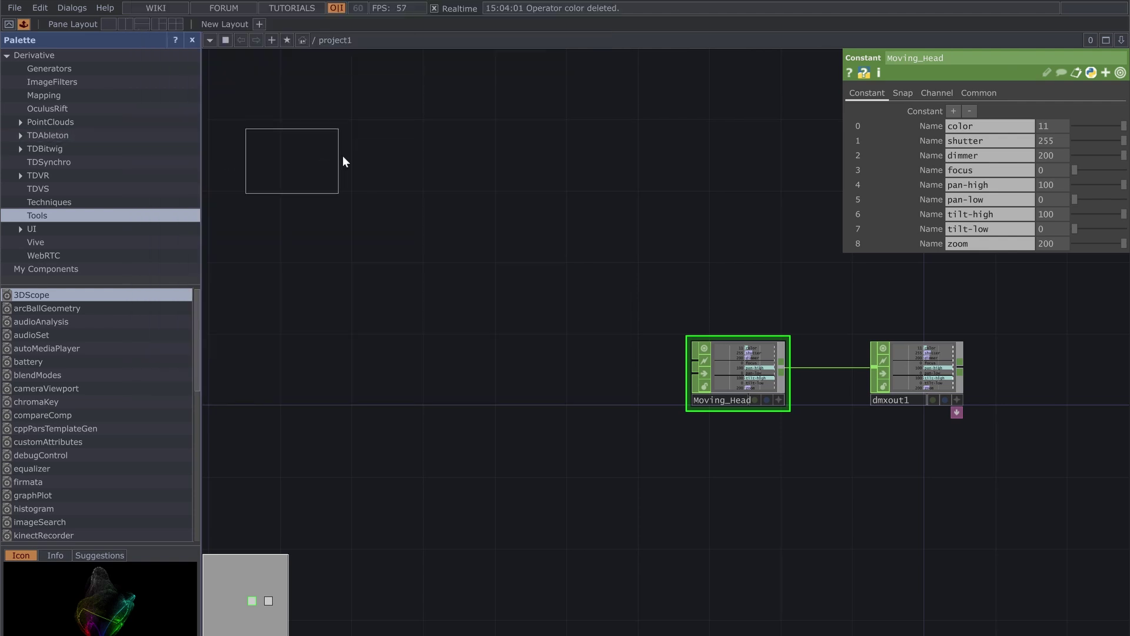
click(348, 255)
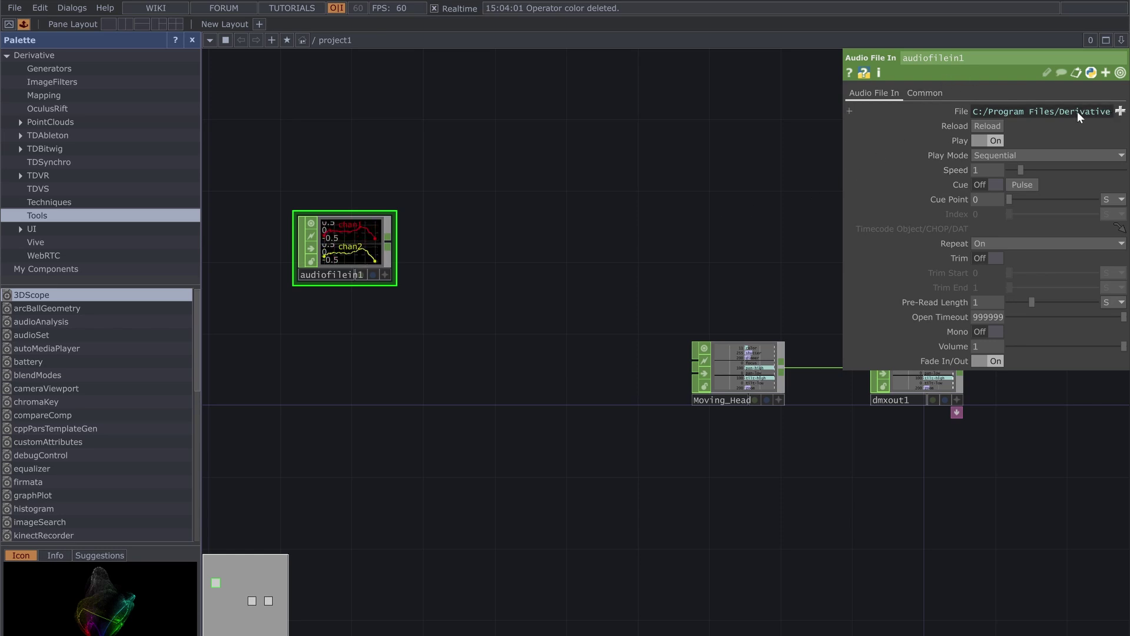
Load mysteries-slap-house-music-245148.mp3 from the artist's subfolder in Music > free music as the audio file of audiofilein1.
click(1120, 111)
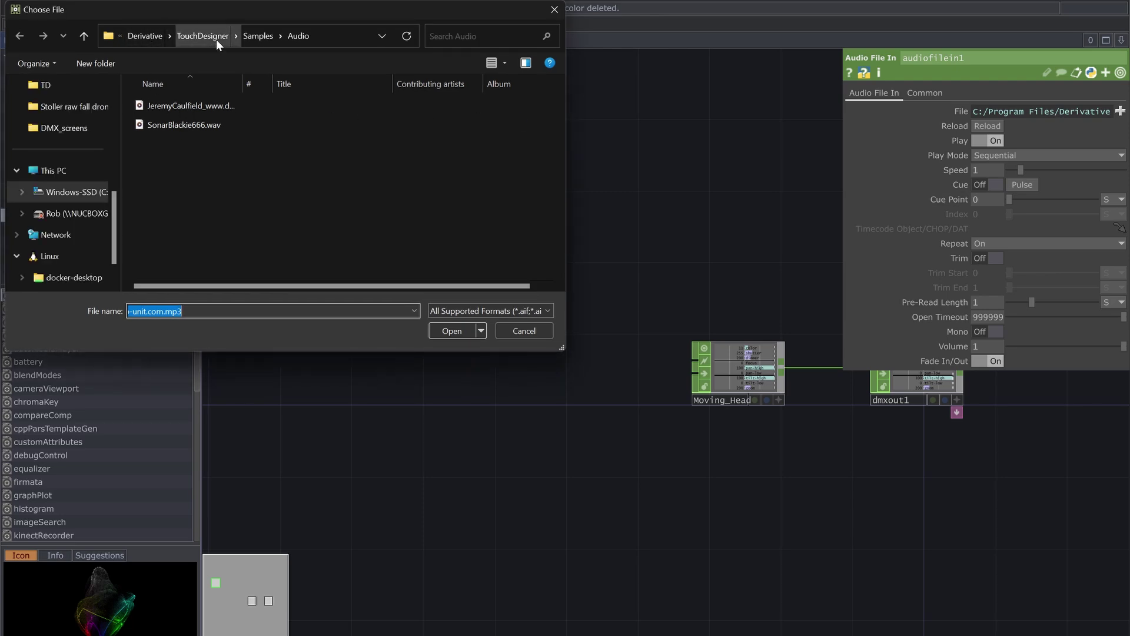
scroll(65, 212, up, 4)
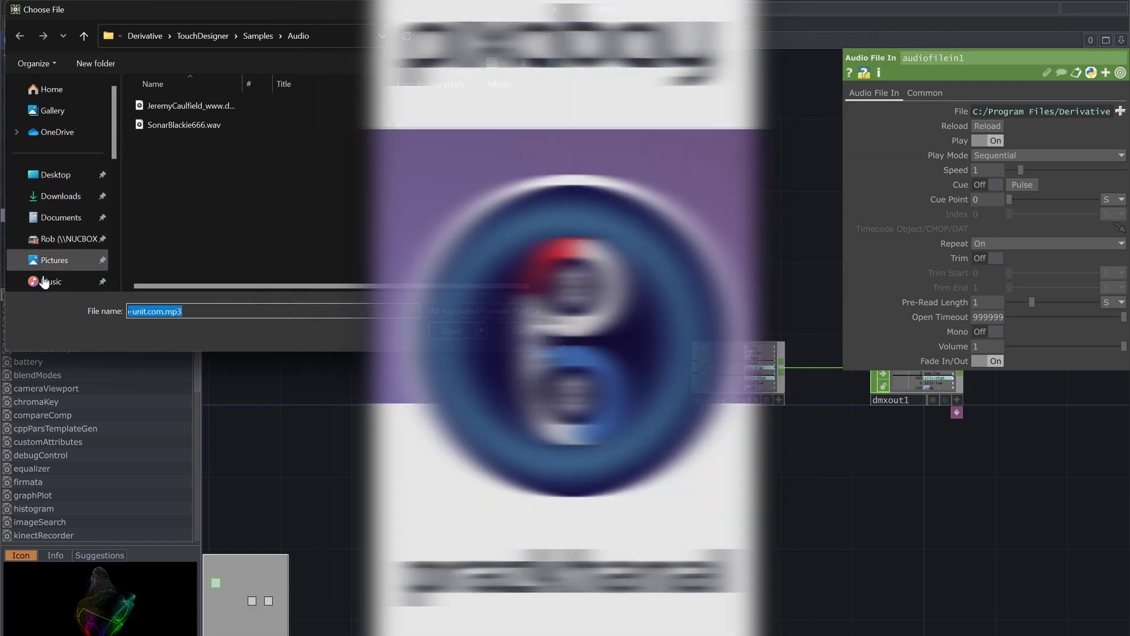
click(56, 281)
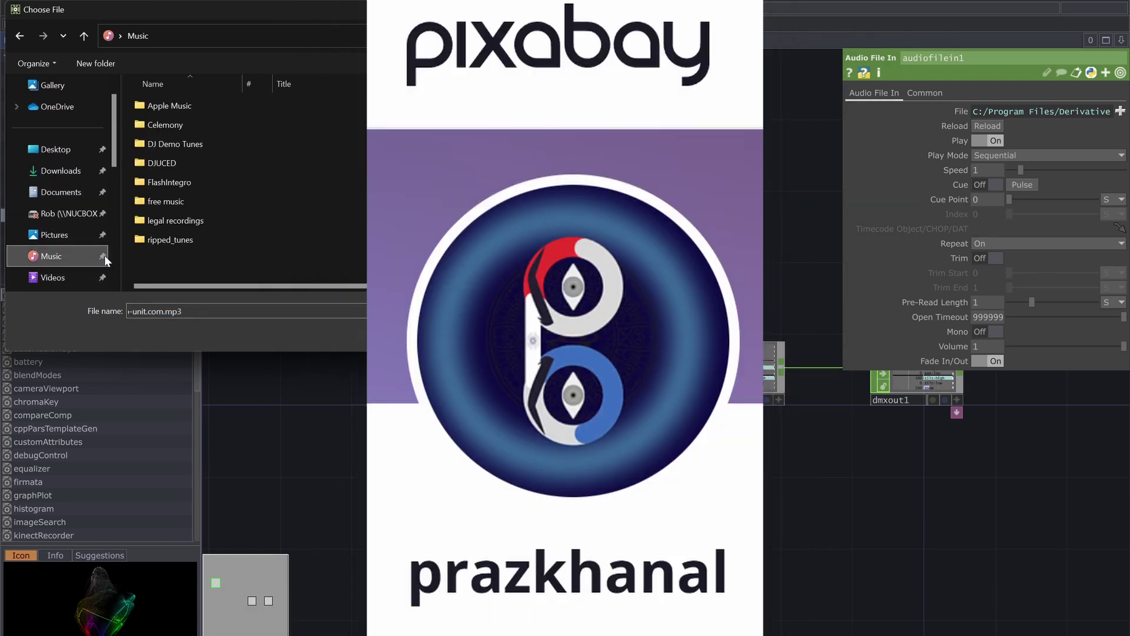
double_click(139, 201)
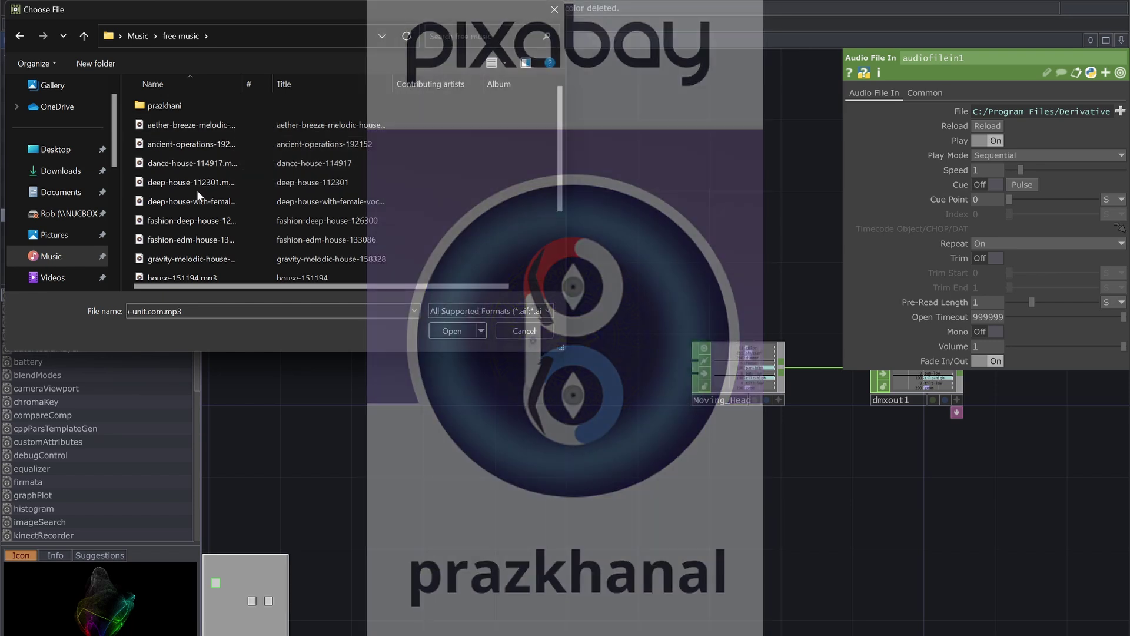
double_click(156, 108)
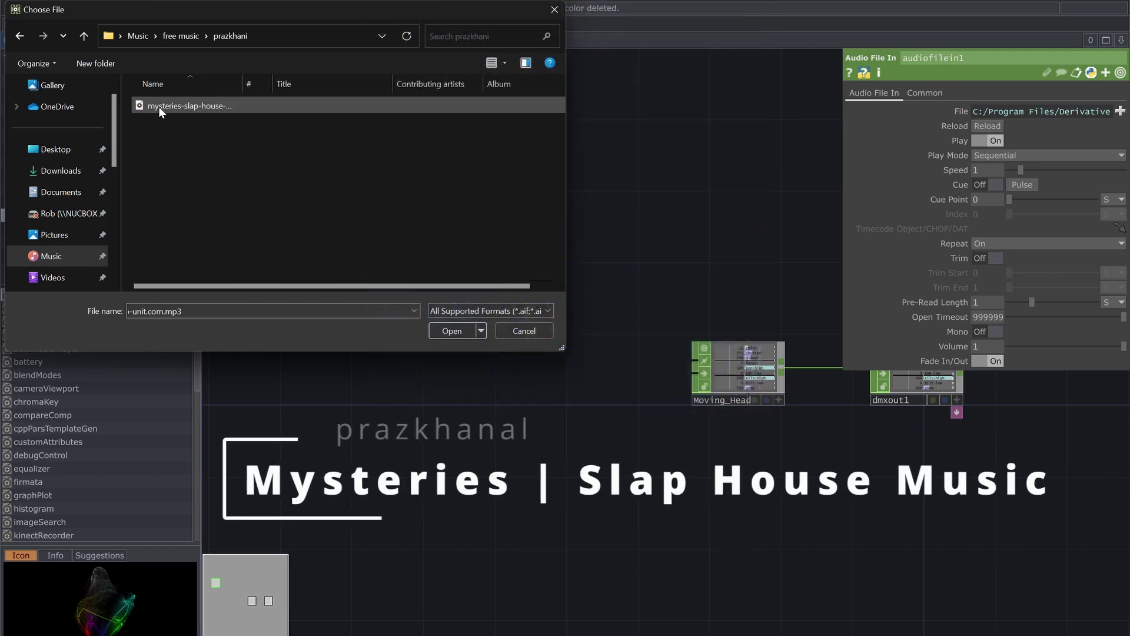
click(158, 108)
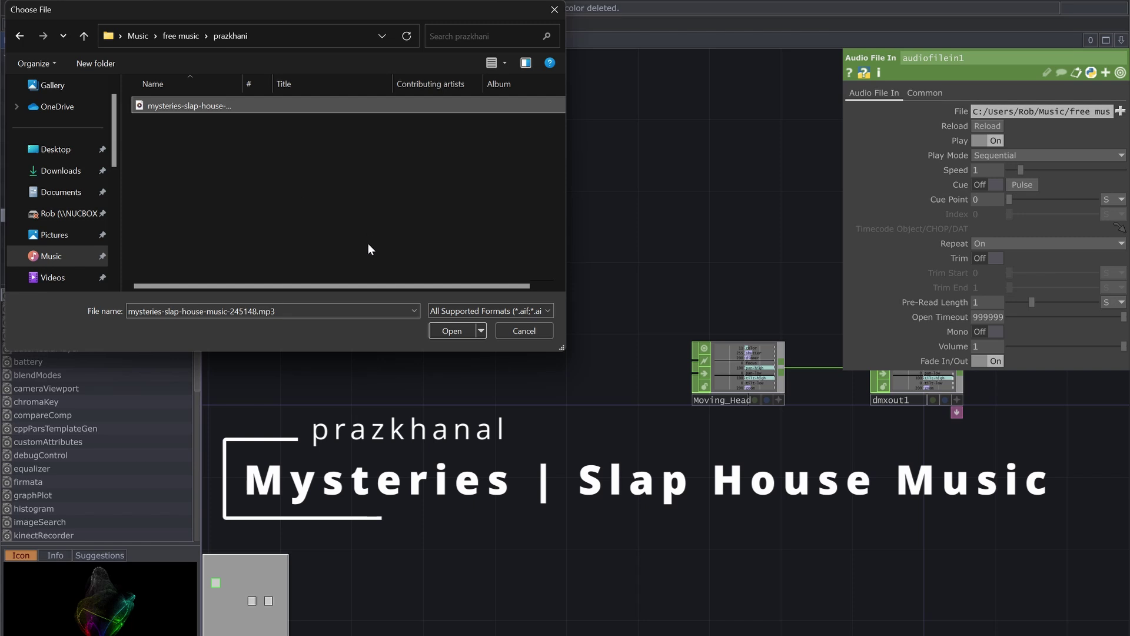
click(448, 328)
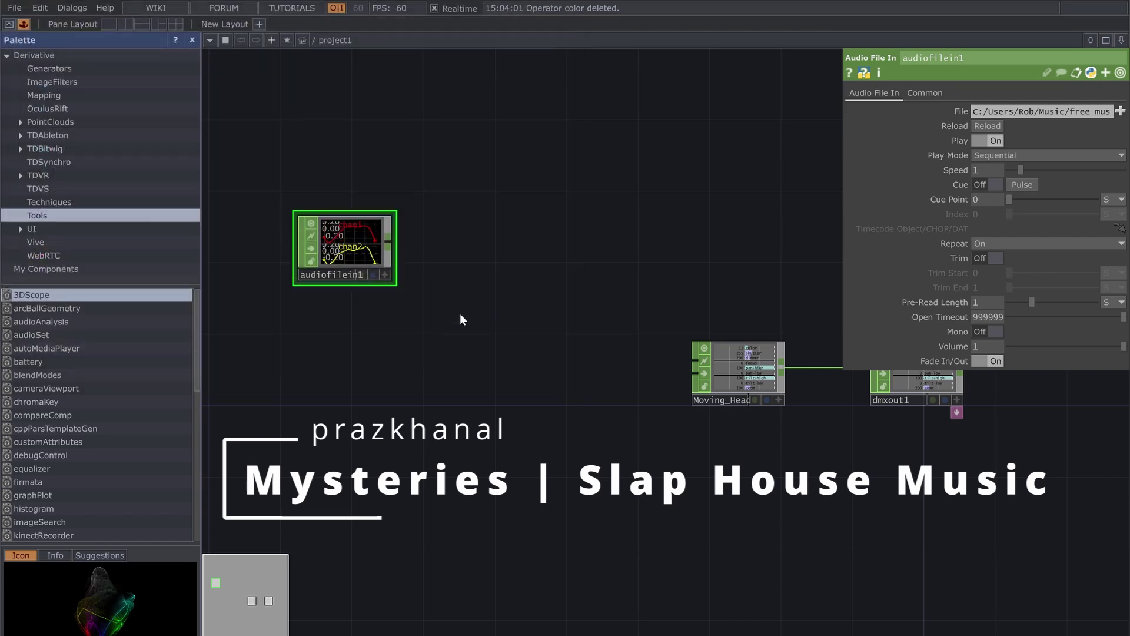
Add an Audio Device Out CHOP to the network, below and to the right of audiofilein1.
right_click(492, 121)
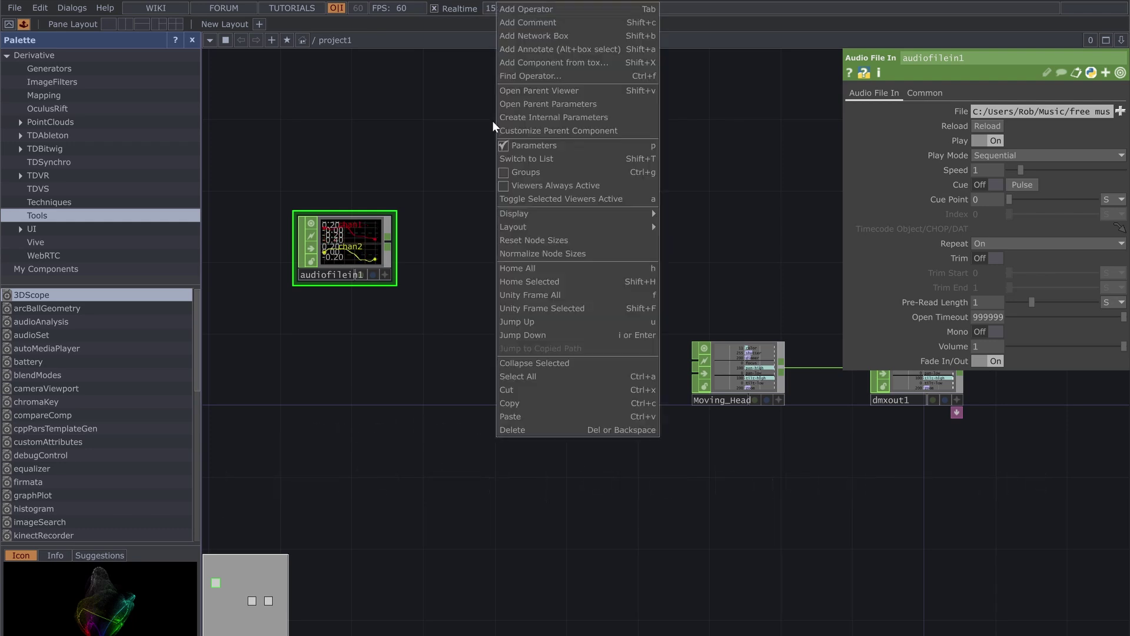
click(455, 141)
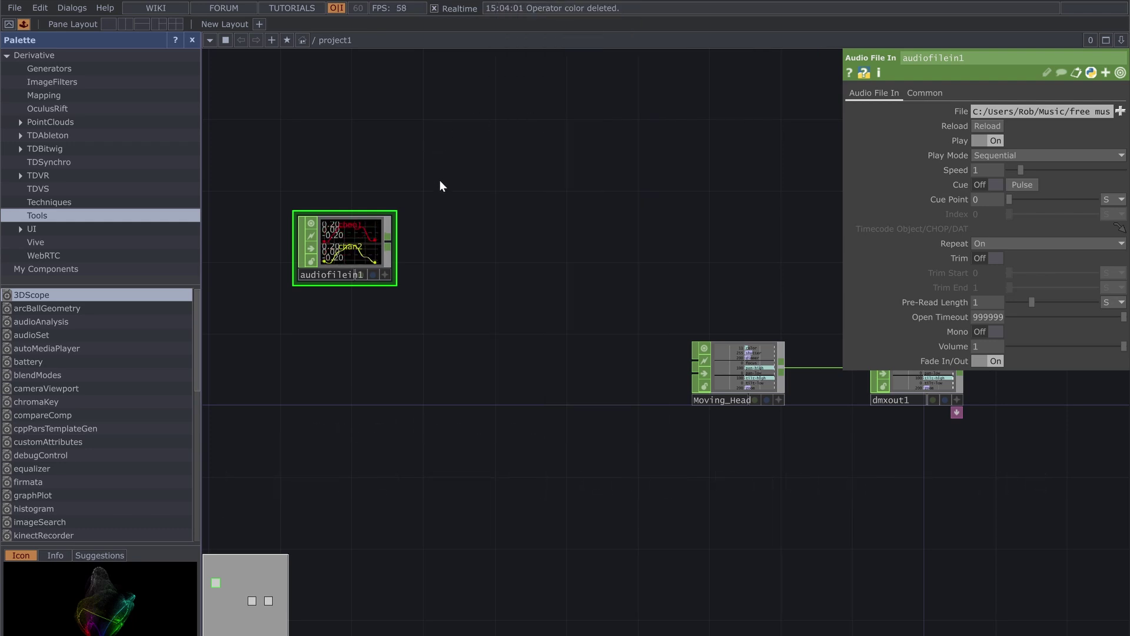
right_click(456, 372)
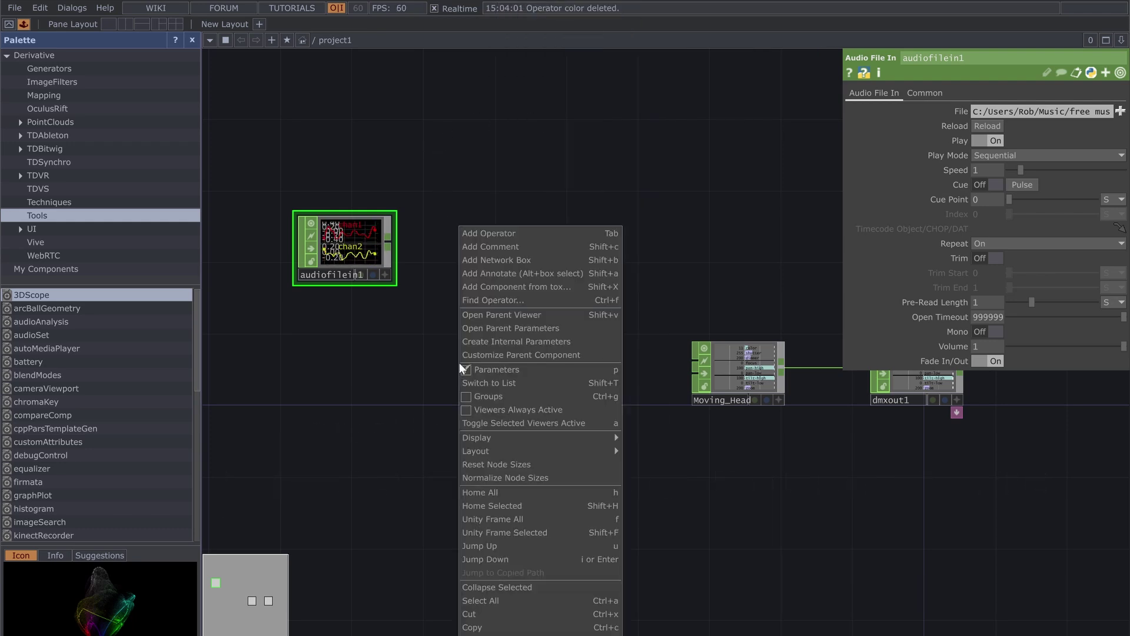
click(499, 230)
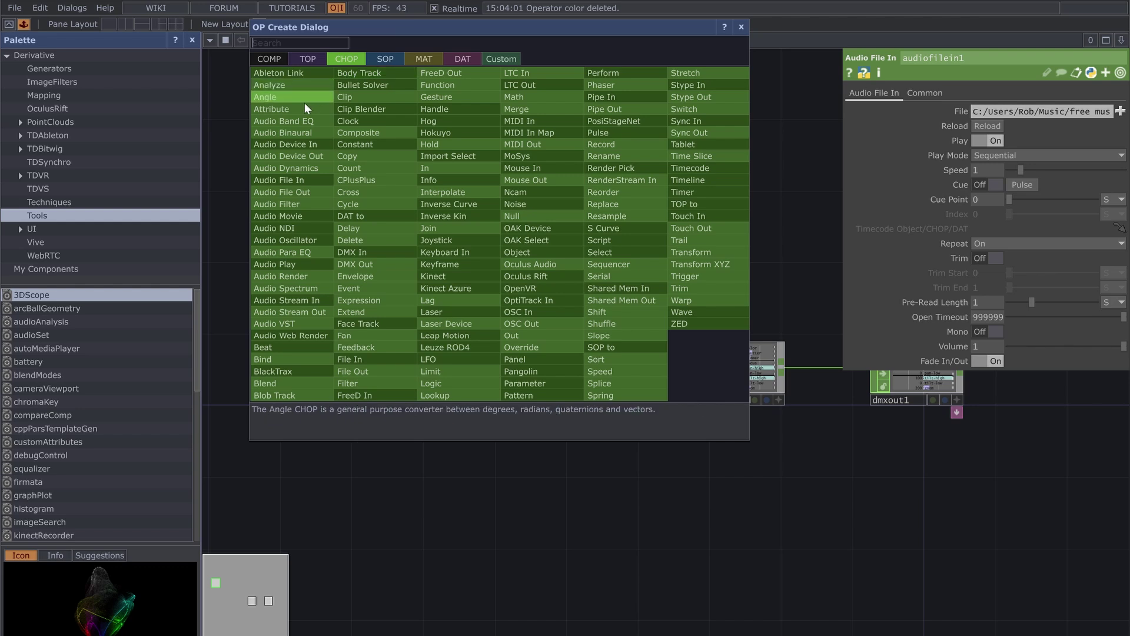
click(298, 155)
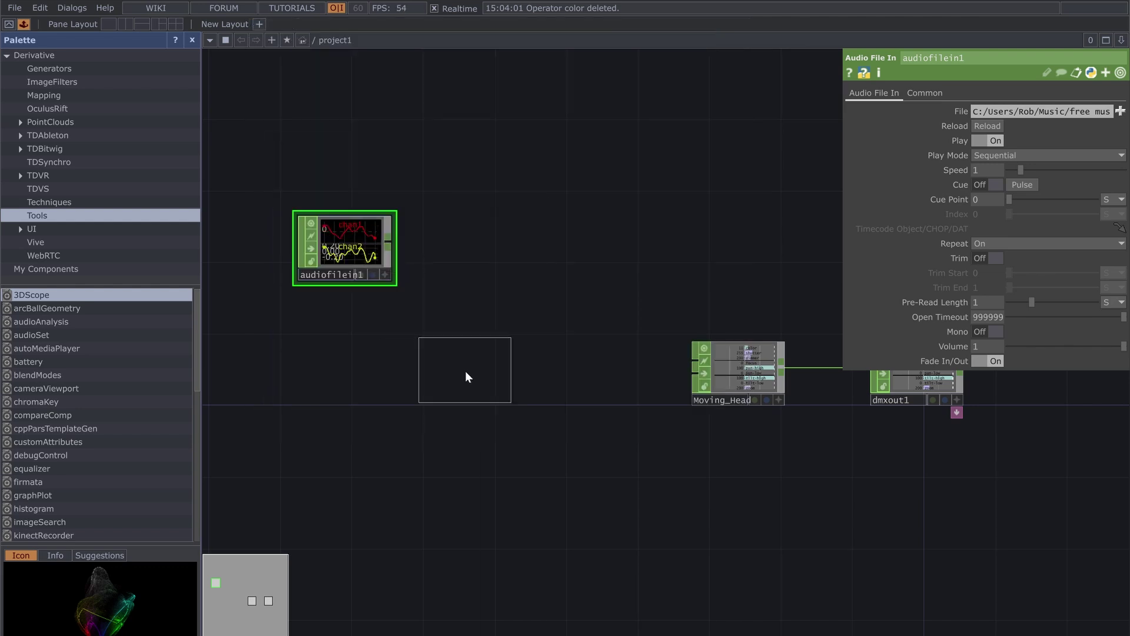
click(490, 338)
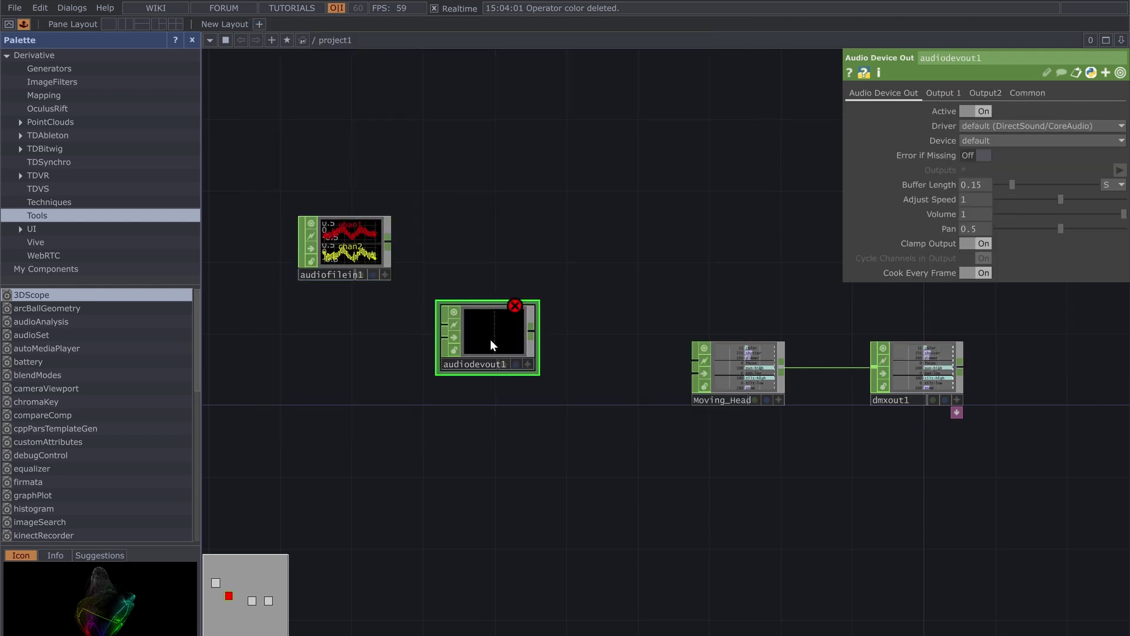
Reposition audiodevout1 lower in the network and audiofilein1 level with Moving_Head, and connect audiofilein1's output to audiodevout1.
drag(473, 358, 510, 501)
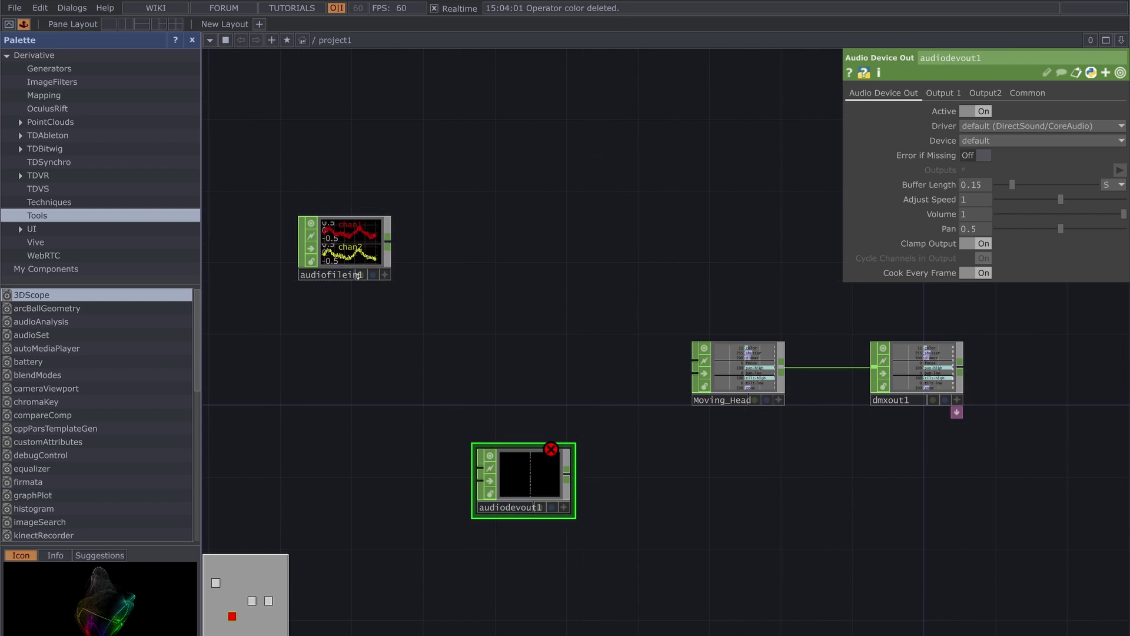
drag(339, 275, 376, 400)
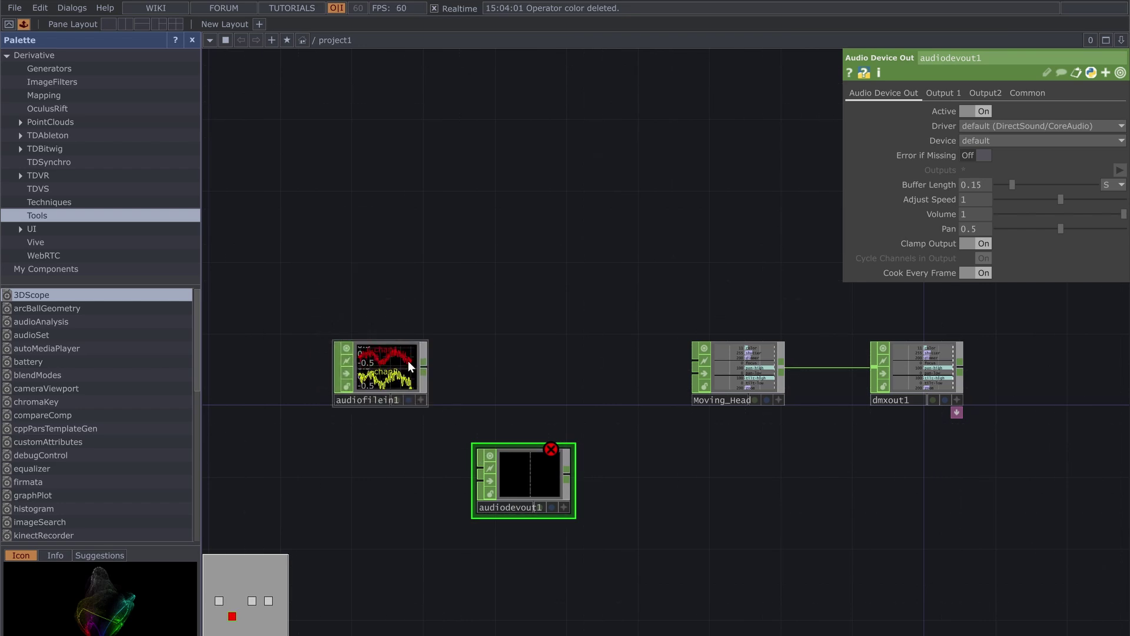
drag(424, 368, 471, 469)
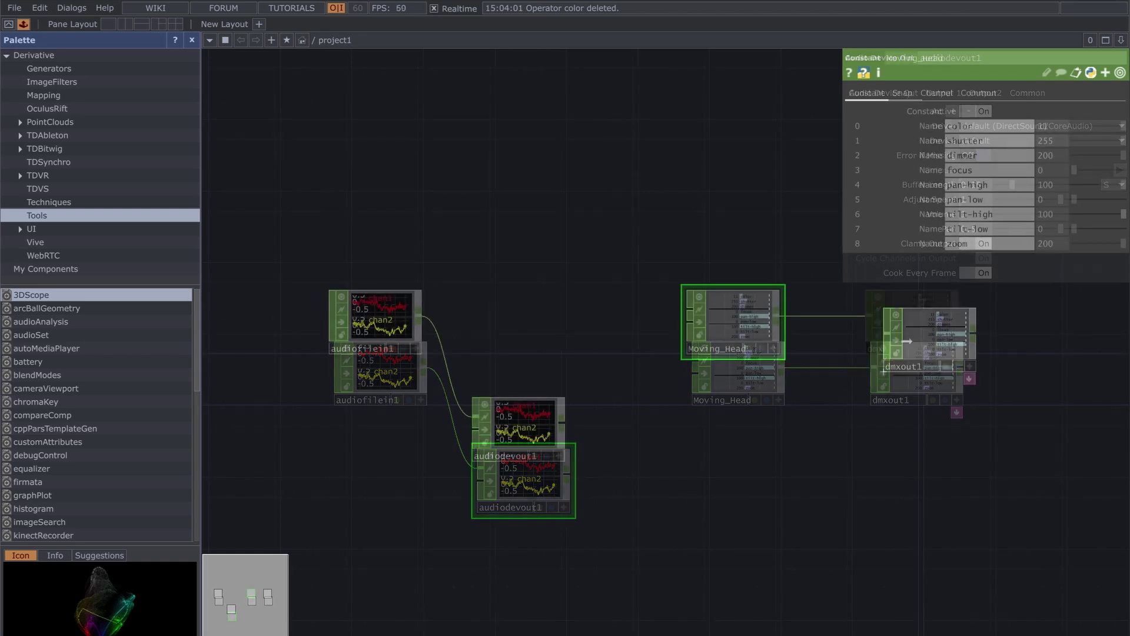
Shift dmxout1 and Moving_Head further right to make room, and add an Analyze CHOP above audiodevout1 fed by audiofilein1.
drag(919, 390, 955, 407)
drag(726, 333, 797, 387)
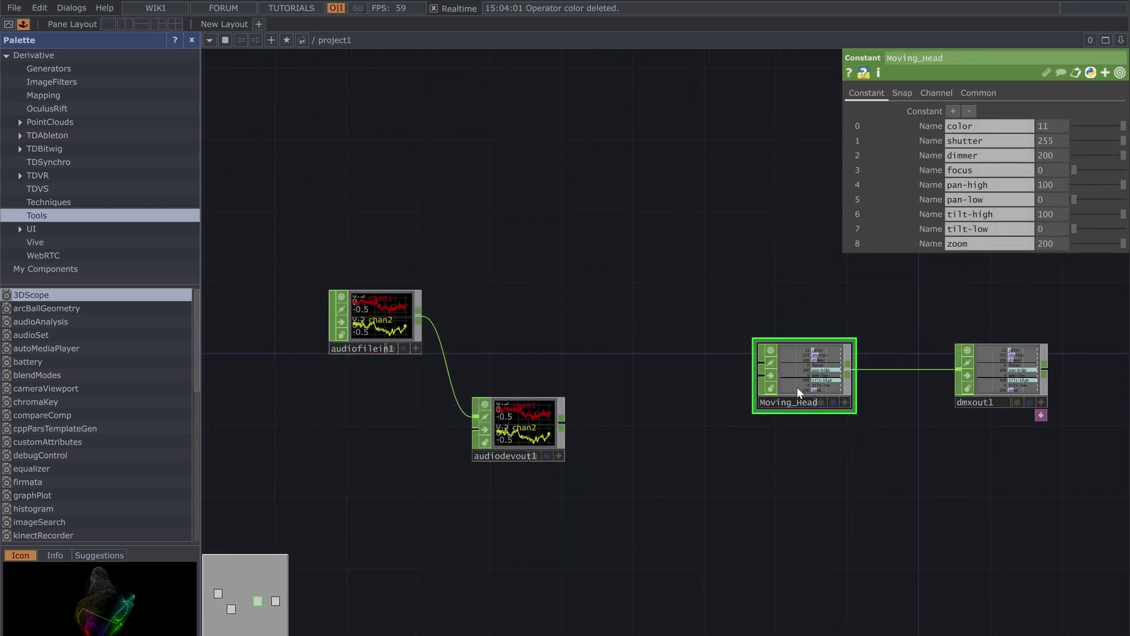
right_click(567, 255)
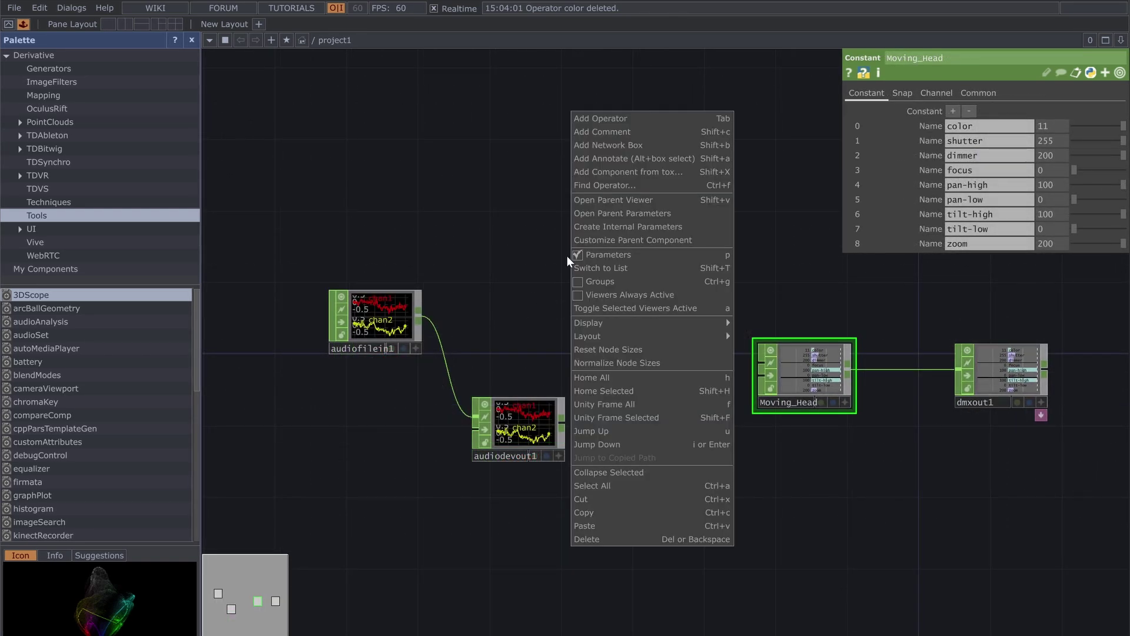
click(616, 121)
click(391, 55)
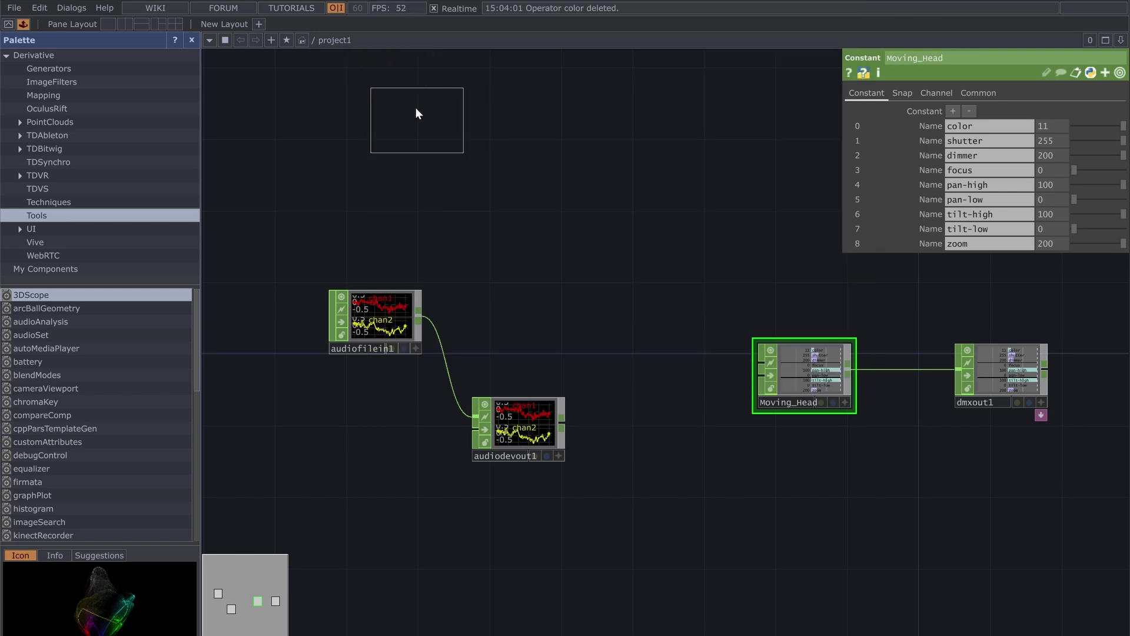
click(532, 252)
drag(418, 316, 490, 245)
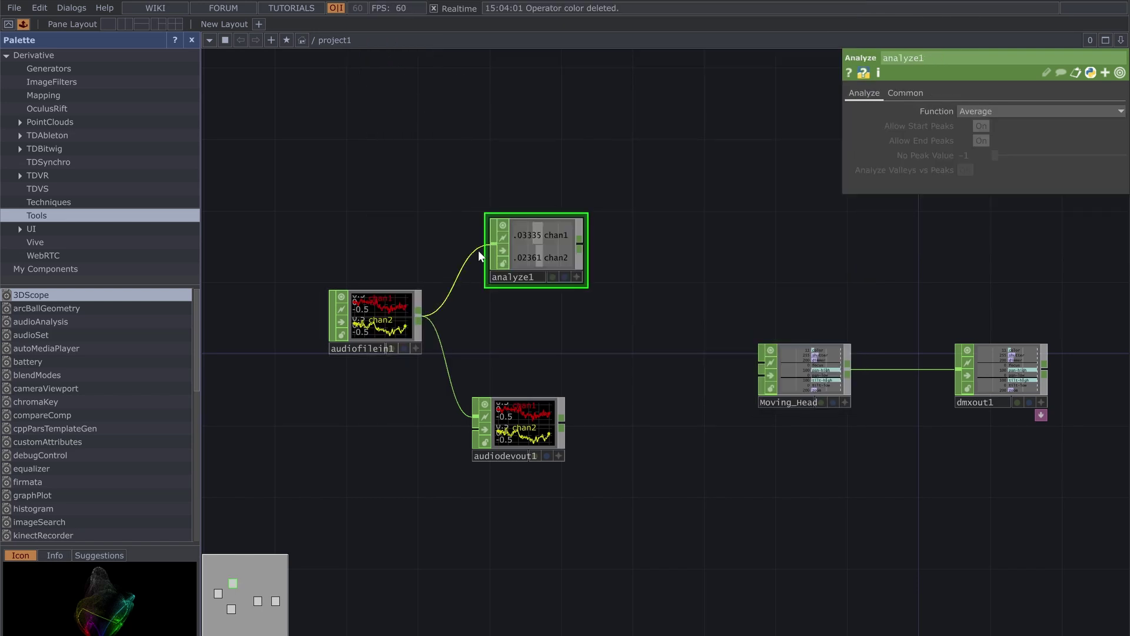
Add a Math CHOP to the right of analyze1, rename it Color, and connect analyze1's output to it.
right_click(646, 244)
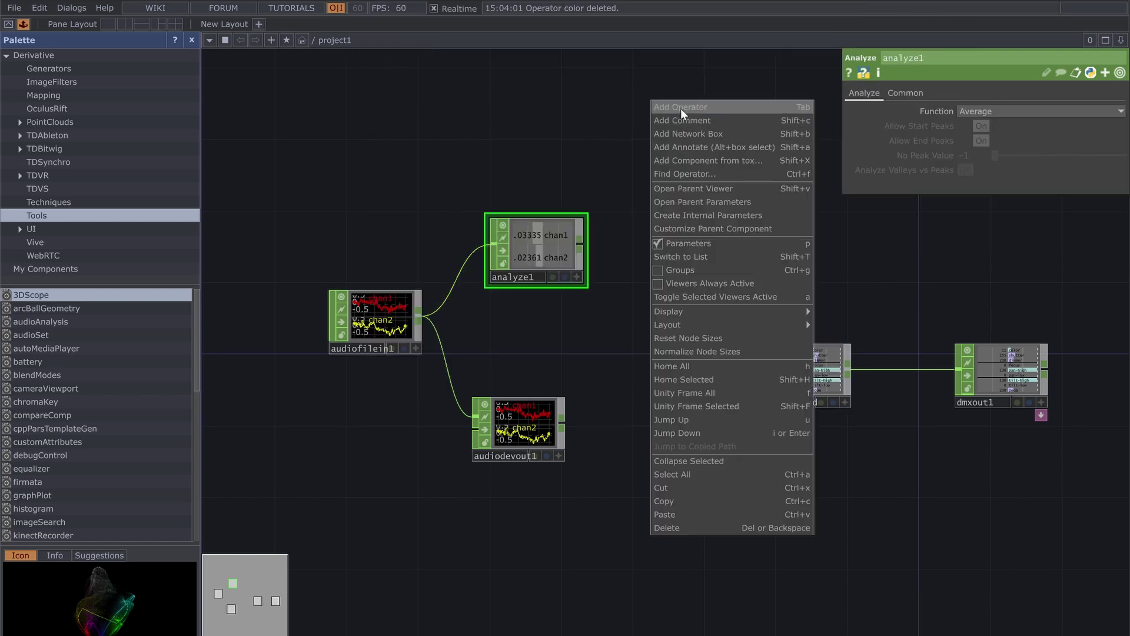
click(681, 108)
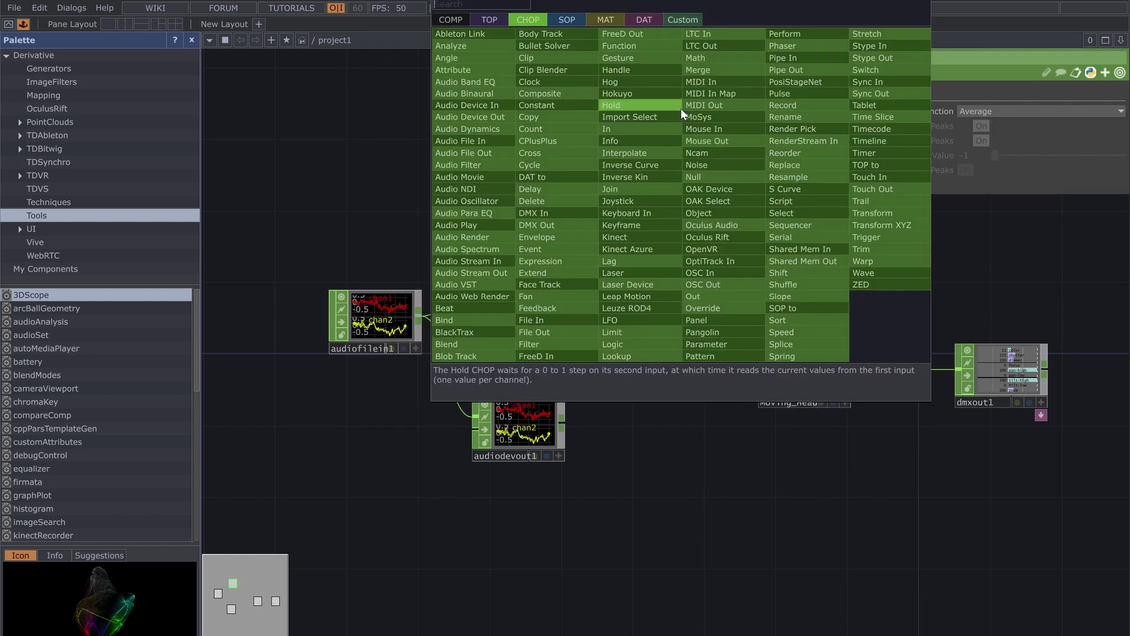
click(698, 57)
click(665, 229)
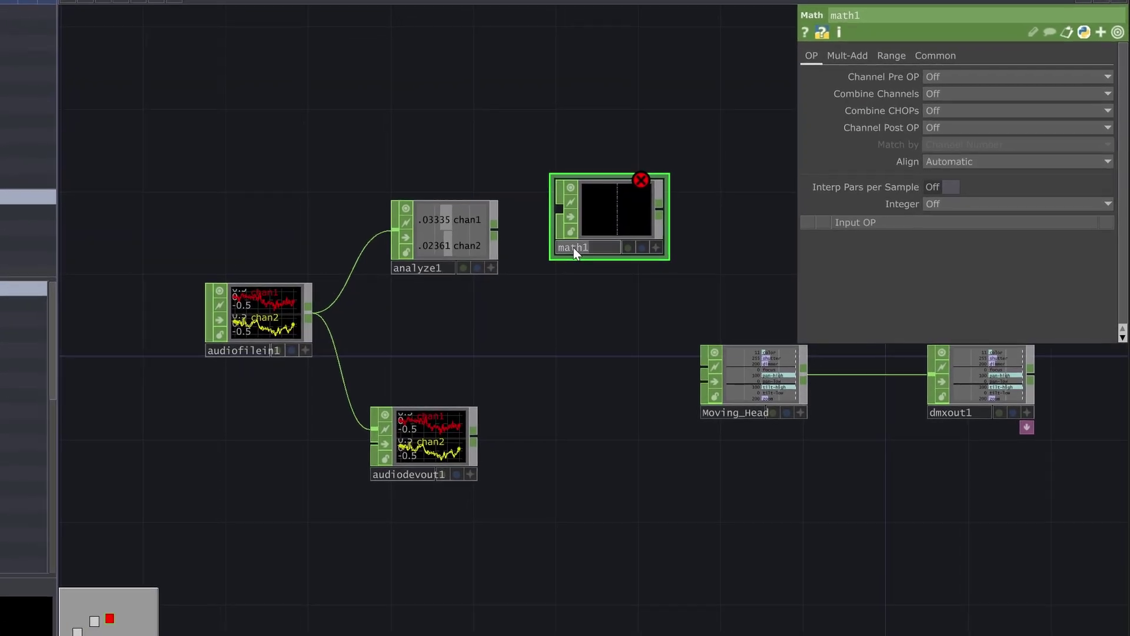
click(552, 243)
text(Color)
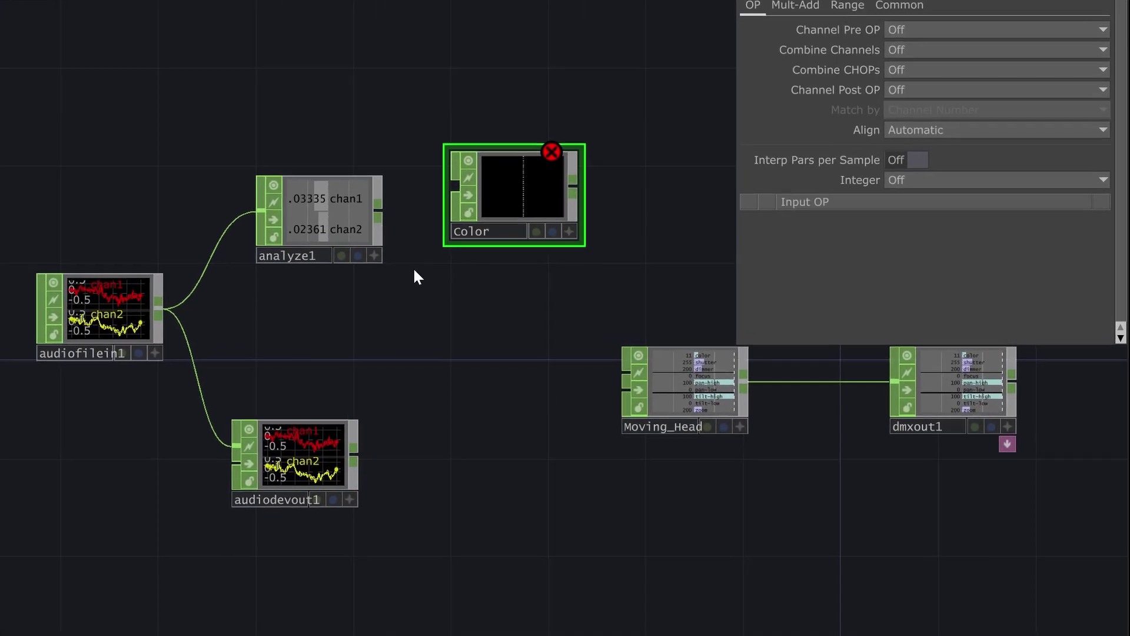
drag(377, 203, 454, 186)
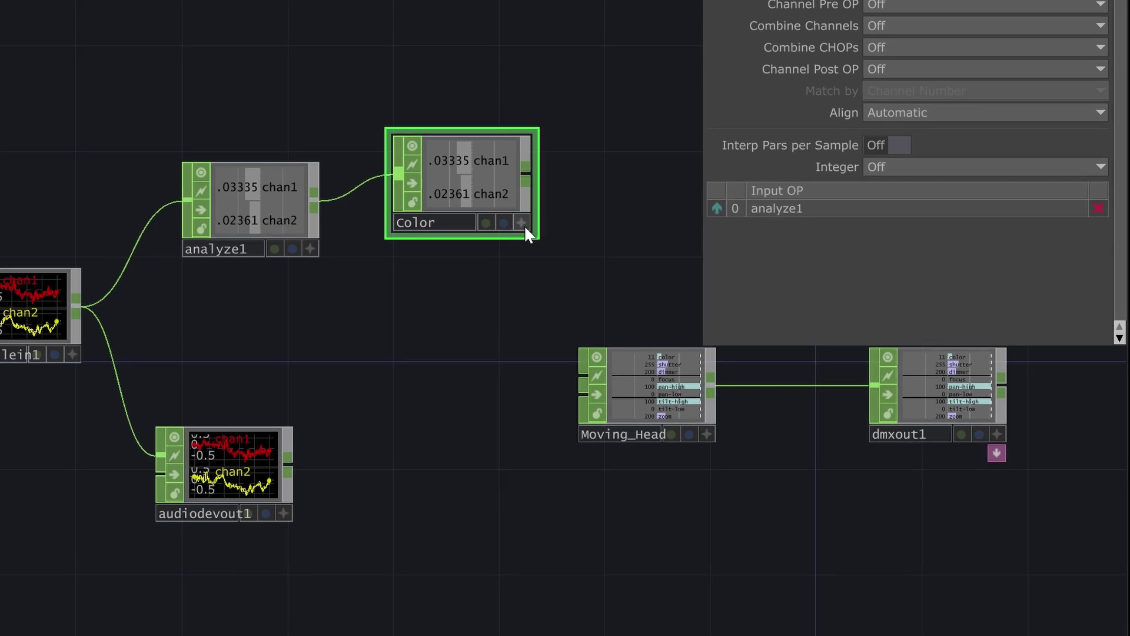
Export the Color CHOP's chan1 to the value of Moving_Head's color channel.
click(630, 391)
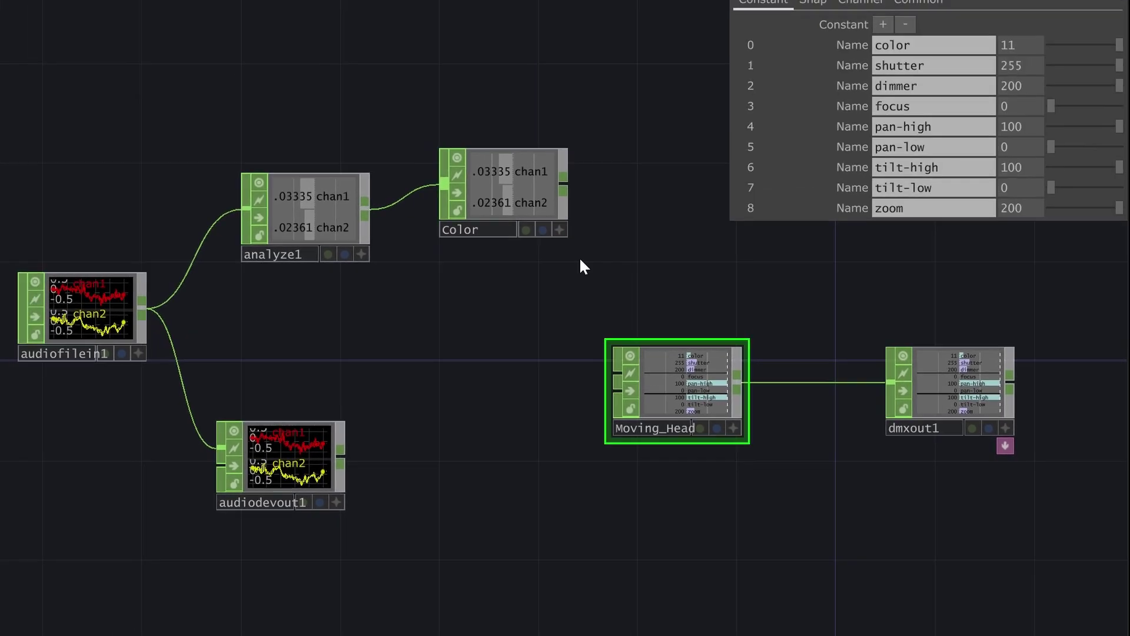
click(569, 232)
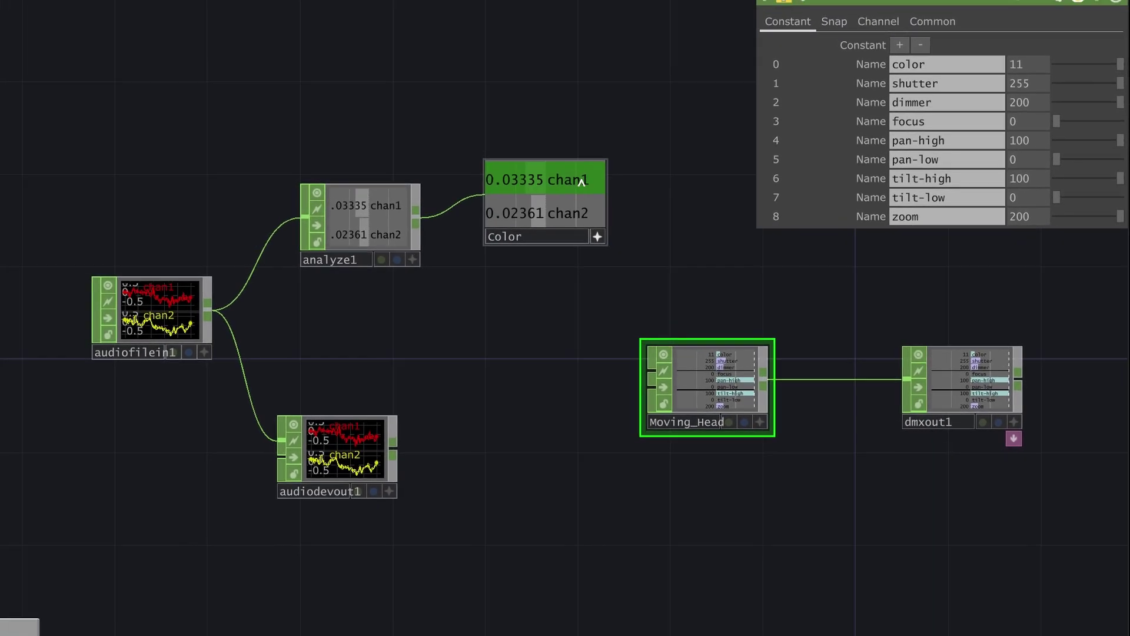
drag(593, 185, 1050, 82)
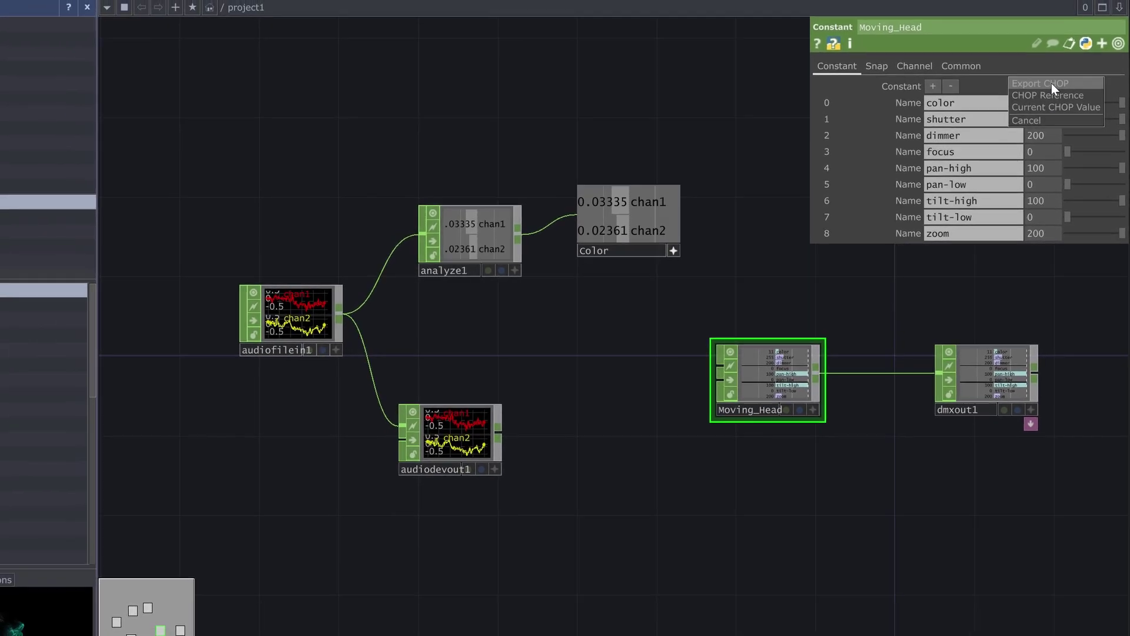
click(1047, 70)
click(825, 108)
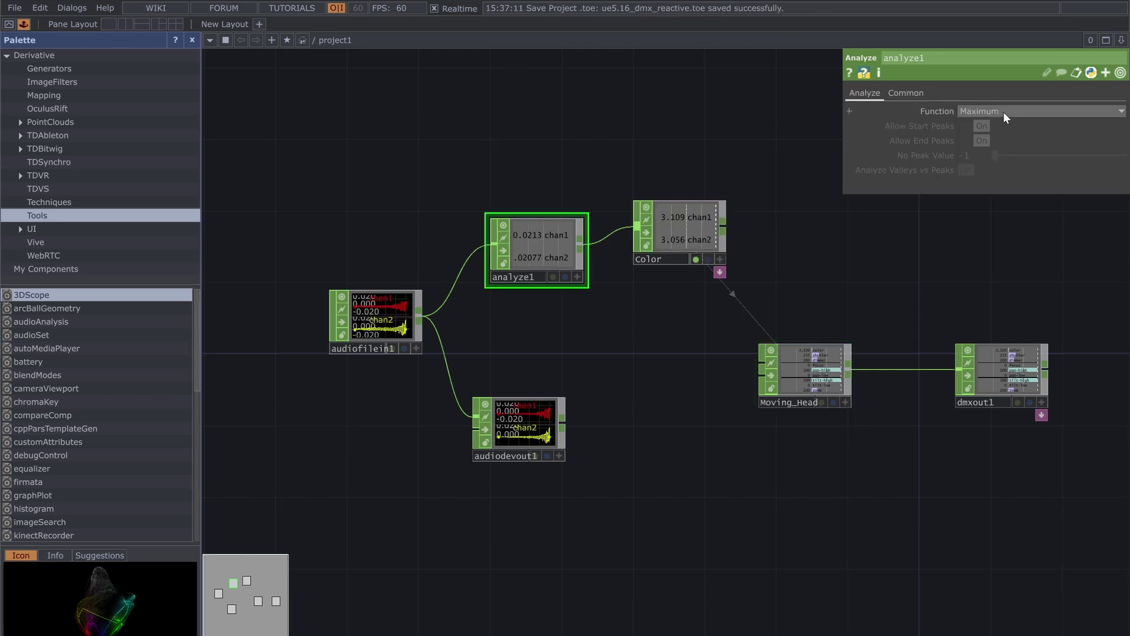
Review the Range settings of the Color Math CHOP and the export source of Moving_Head's color channel.
click(656, 257)
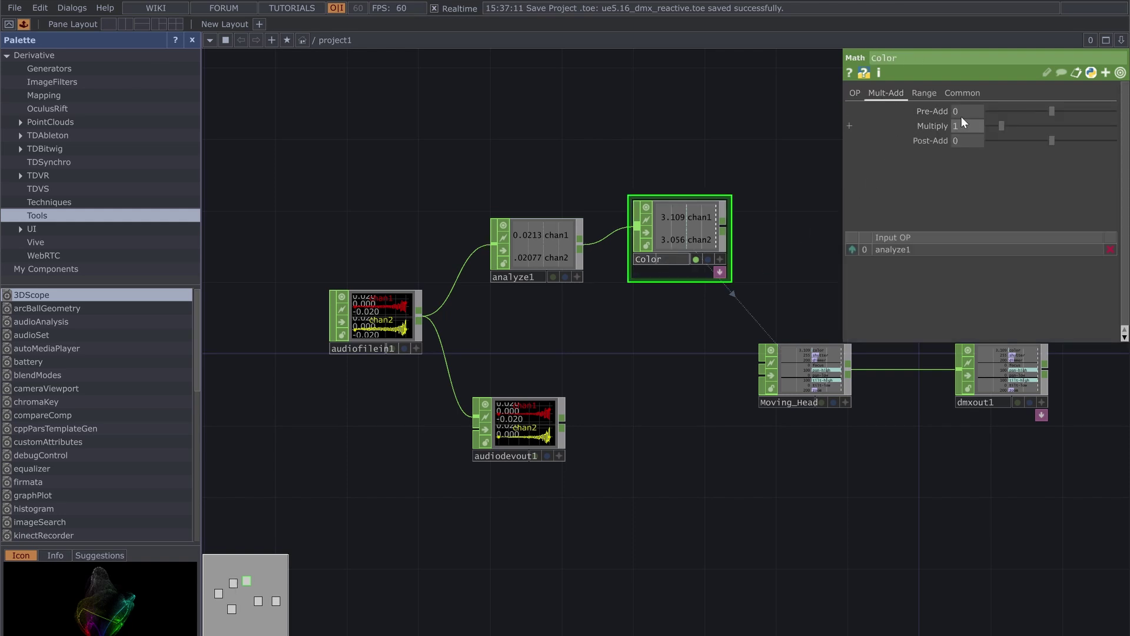
click(924, 93)
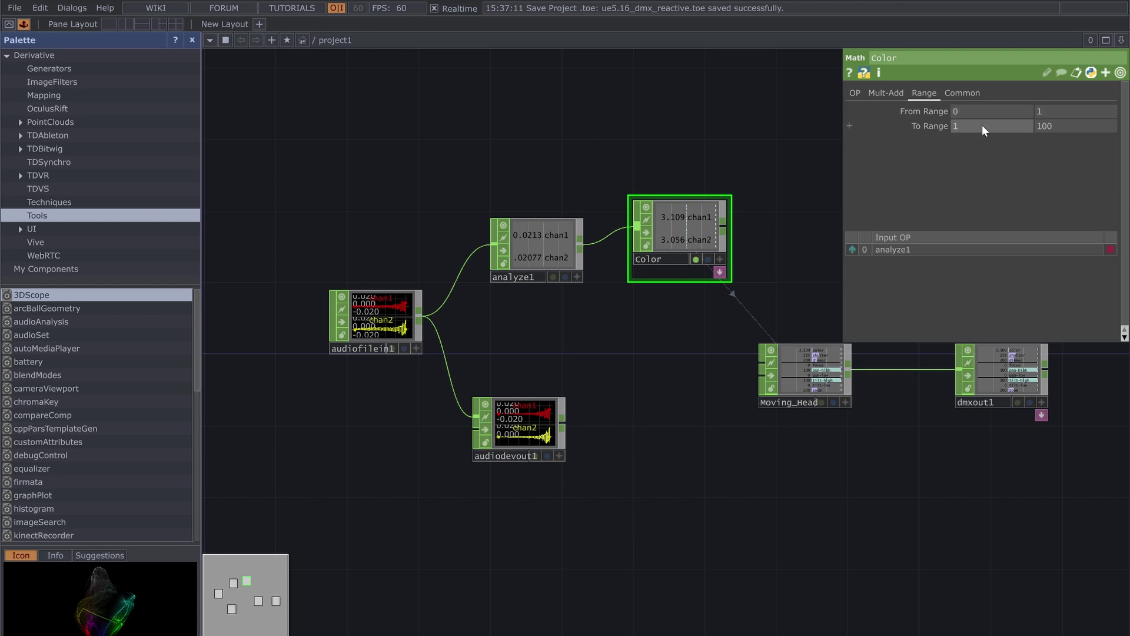
click(786, 360)
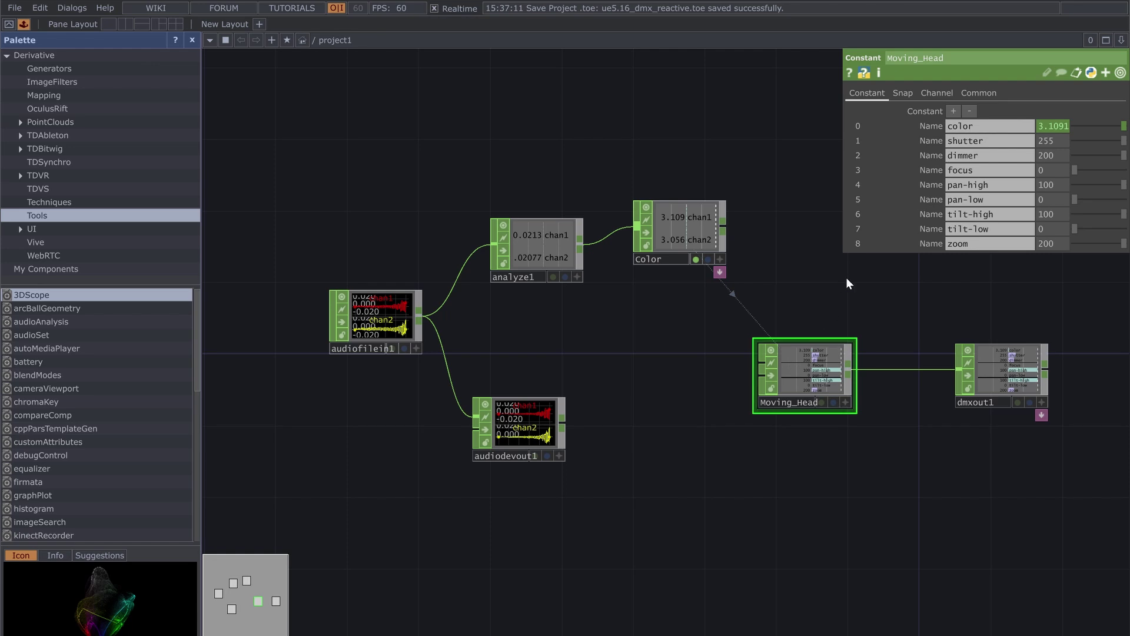
click(852, 127)
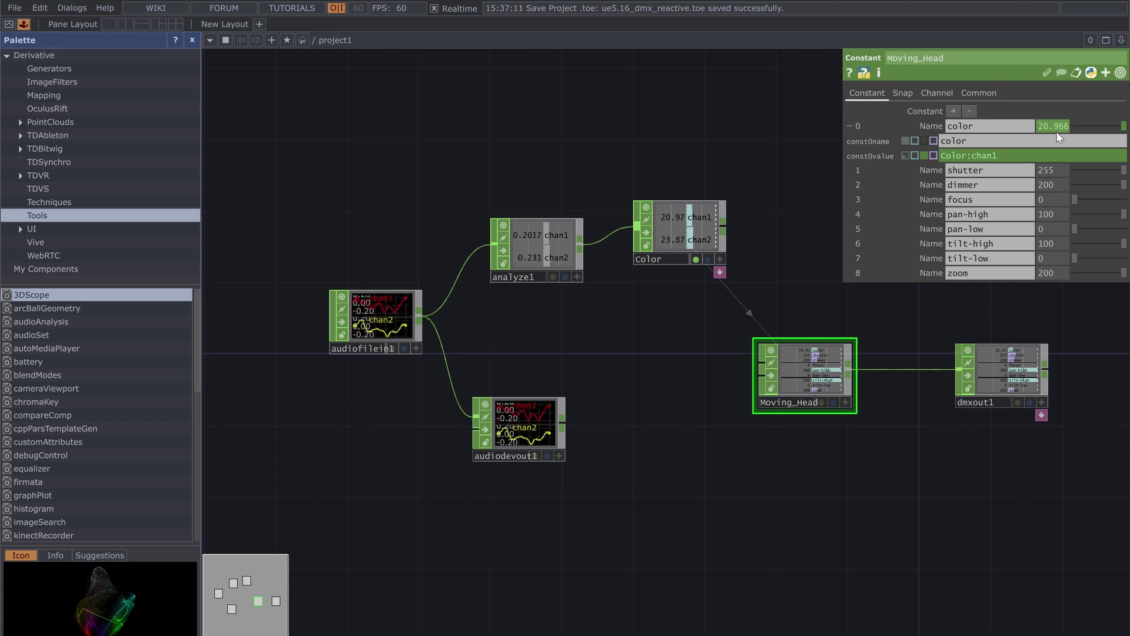
Switch to Unreal Engine and watch how the moving heads' beams respond to the audio-driven color channel.
key(alt+Tab)
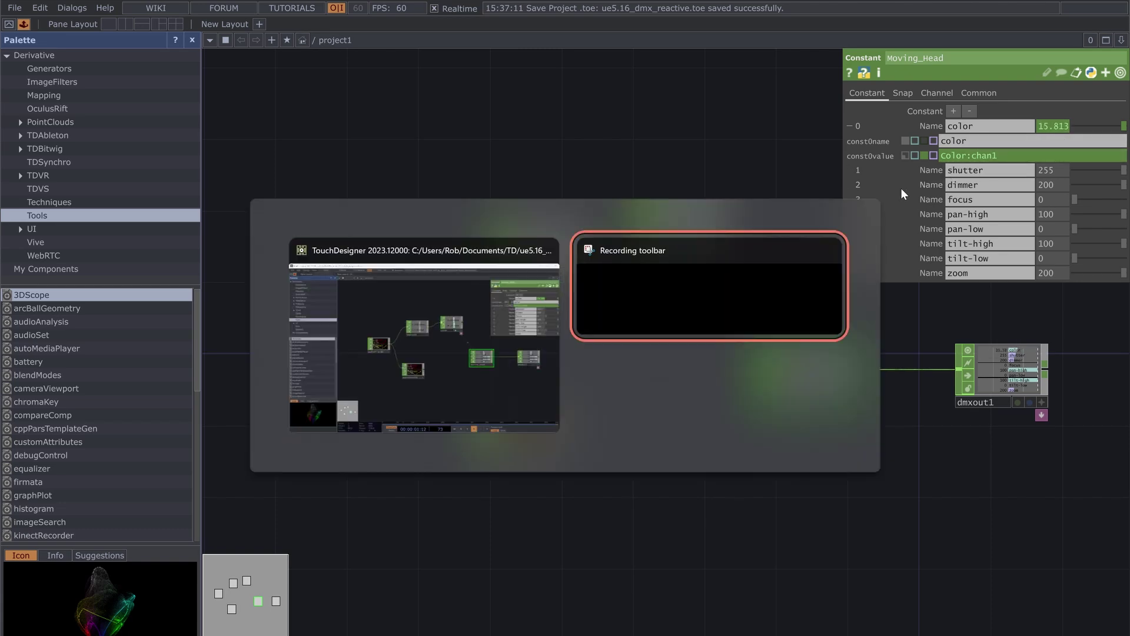
key(ctrl+super+Left)
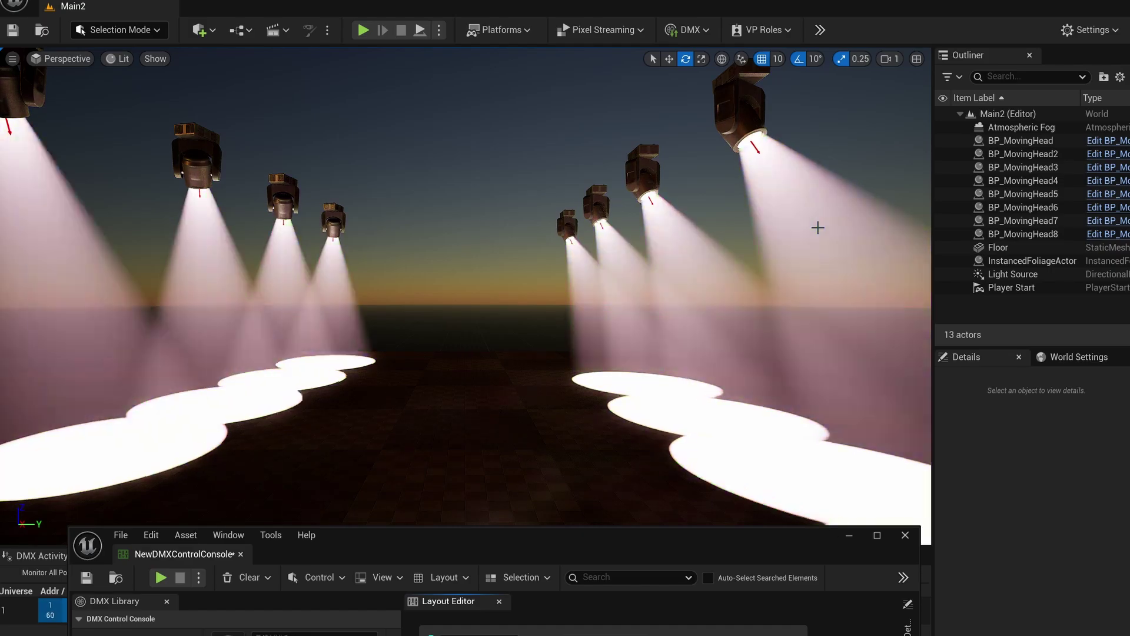
Switch to TouchDesigner and add a Math CHOP below the Color CHOP.
key(alt+Tab)
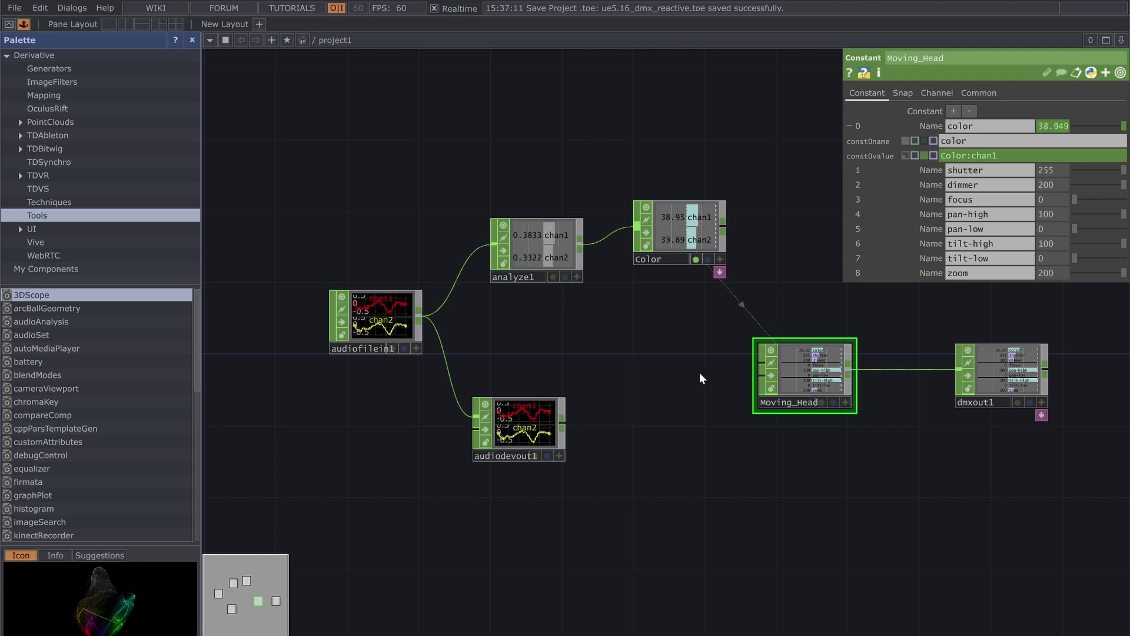
click(665, 259)
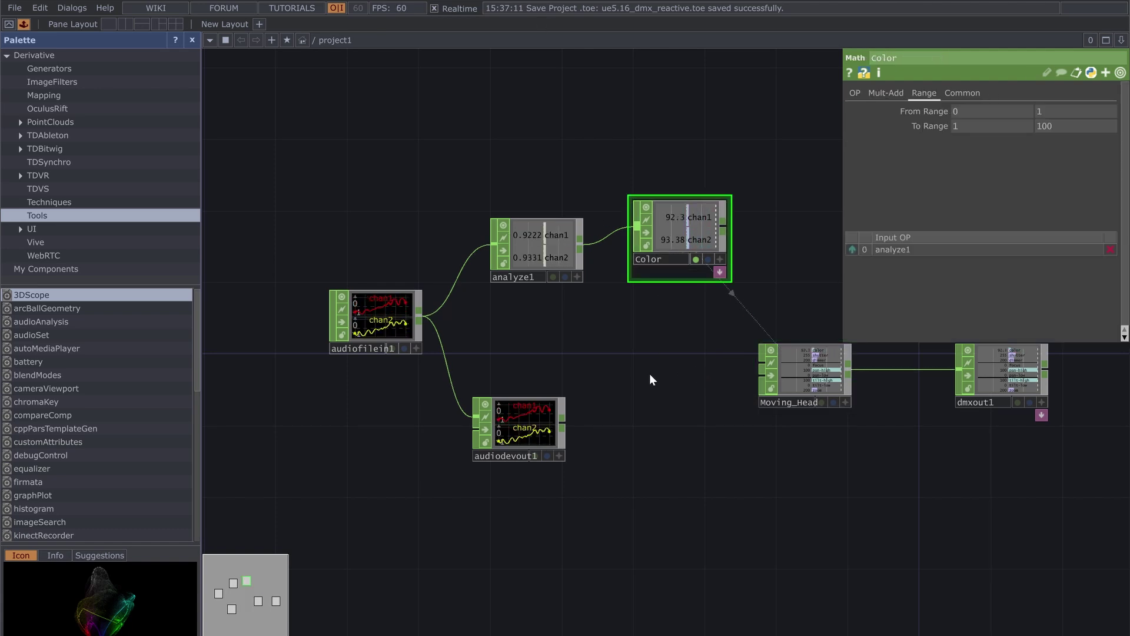
click(796, 397)
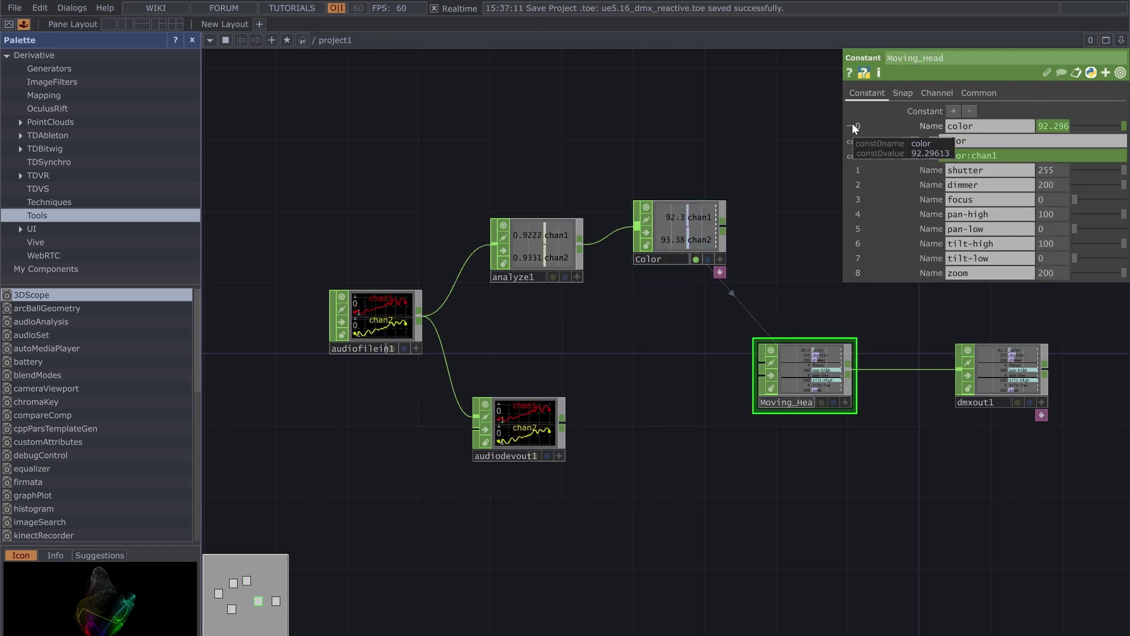
click(851, 125)
right_click(640, 331)
click(665, 194)
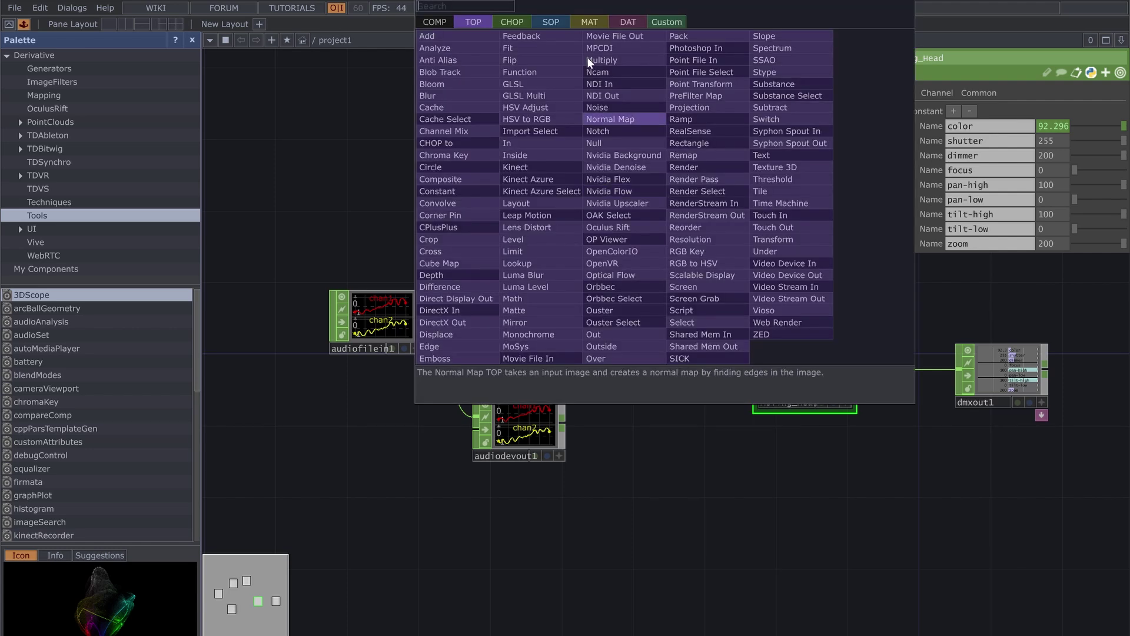
click(465, 21)
click(646, 89)
click(675, 355)
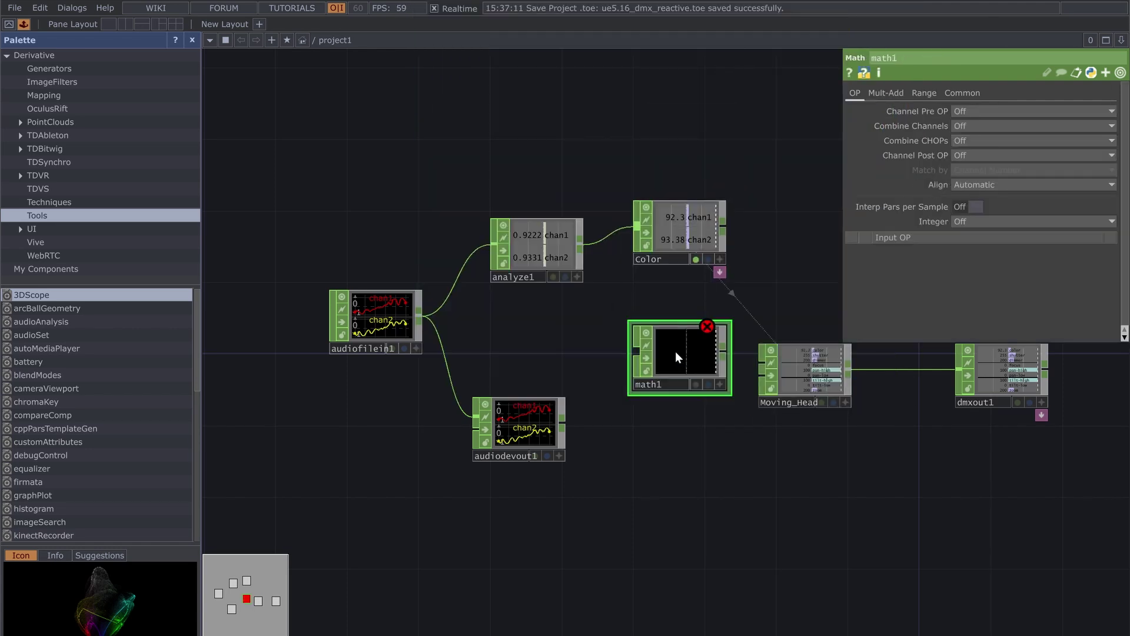
Connect analyze1's output to math1 and export math1's chan1 to the value of Moving_Head's dimmer channel.
click(797, 399)
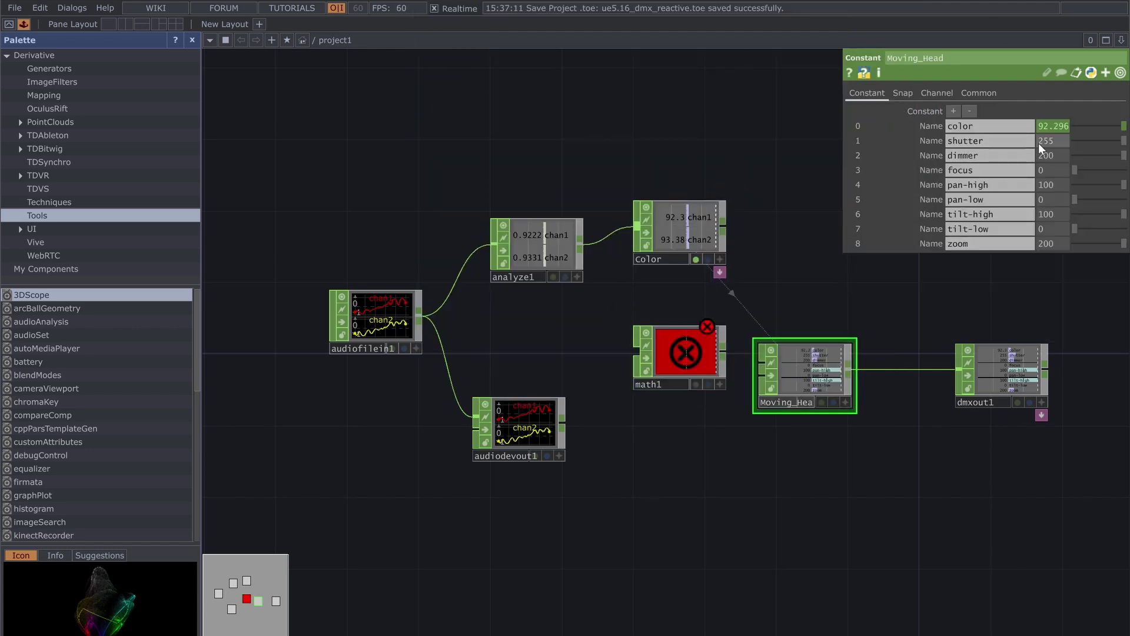
drag(579, 248, 969, 156)
click(720, 384)
click(1054, 159)
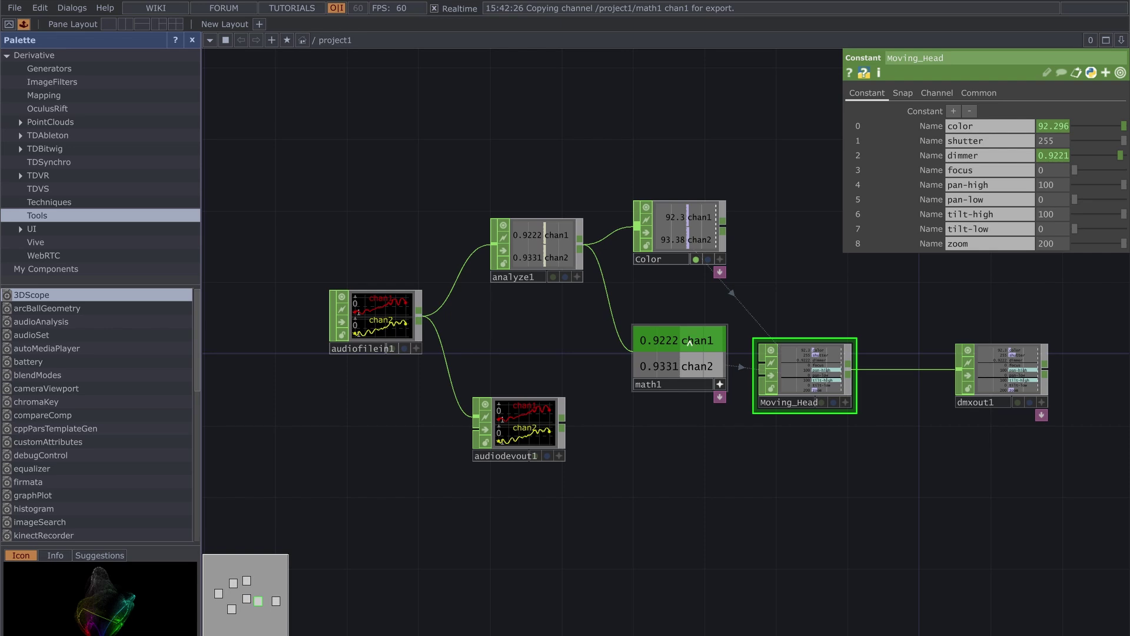
click(720, 384)
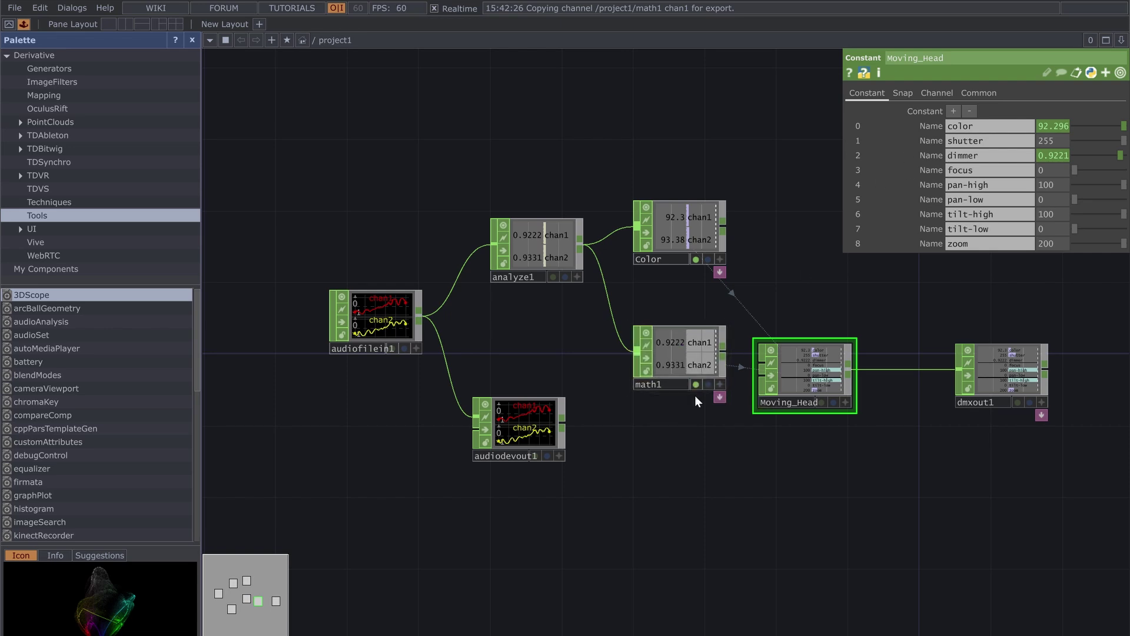
Set the To Range of math1 to 155 and 255.
click(721, 369)
click(887, 93)
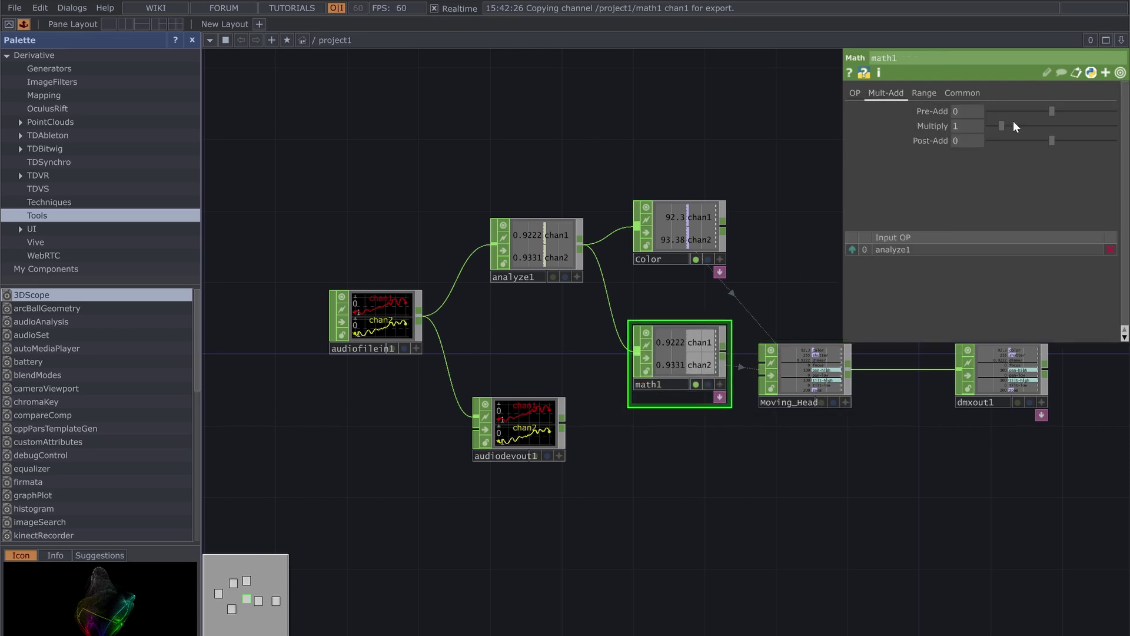
click(930, 95)
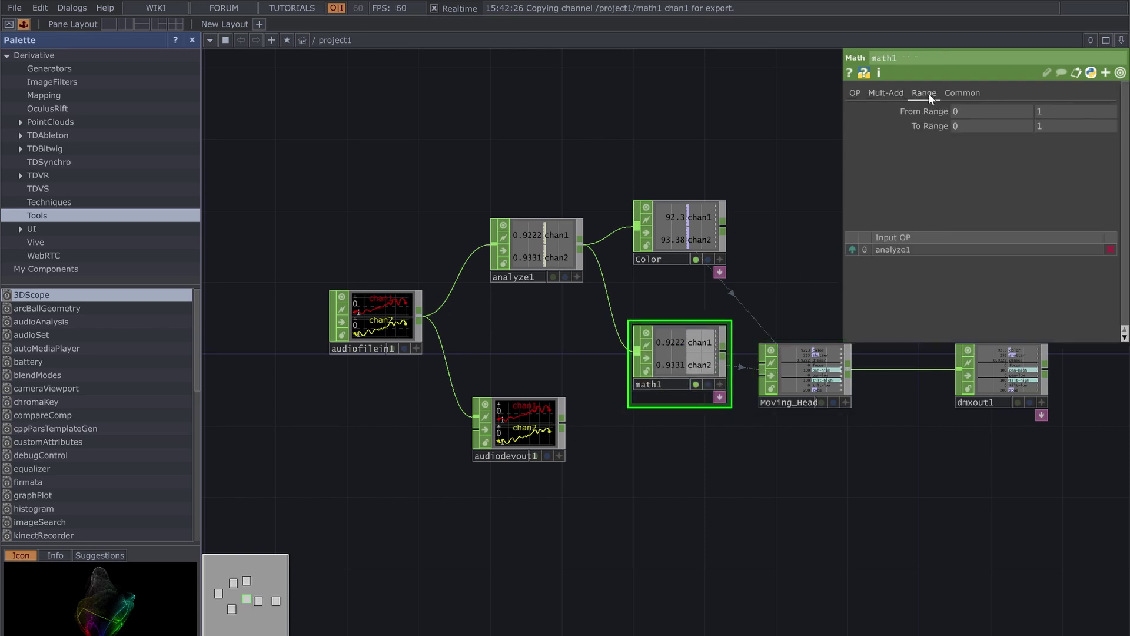
click(966, 125)
text(15)
click(1039, 126)
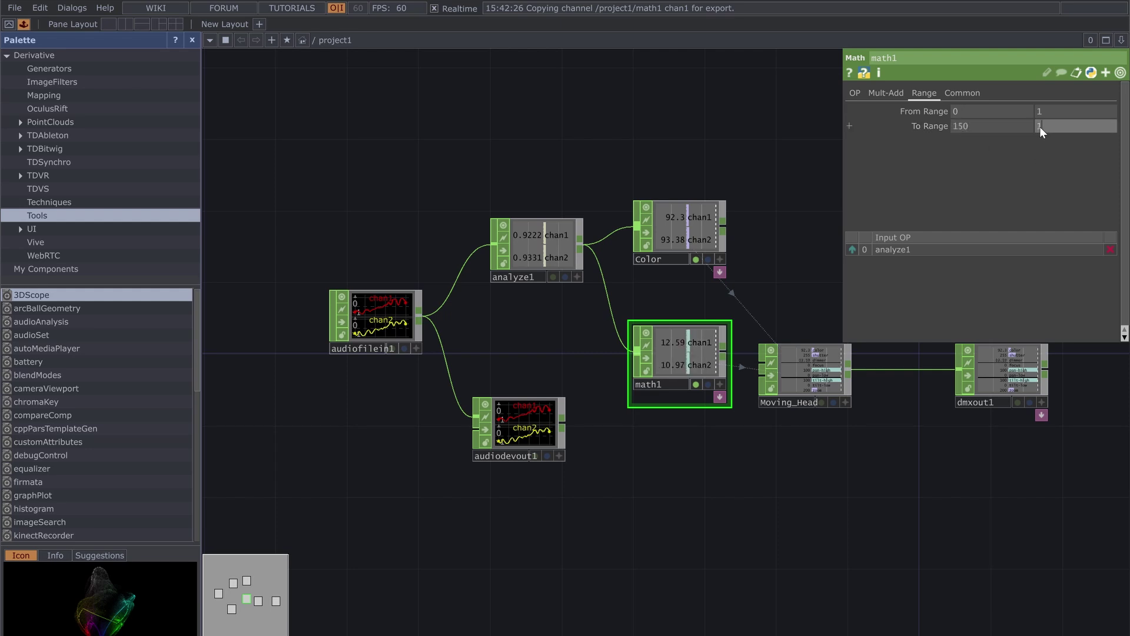
text(255)
key(Return)
text(5)
key(Return)
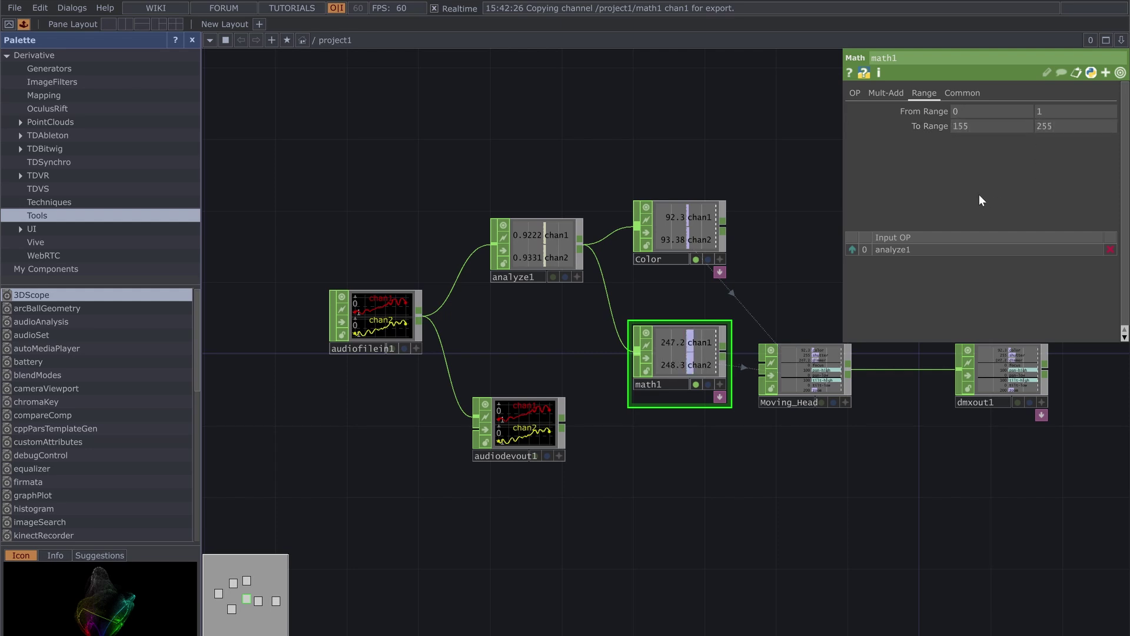
Move analyze1 slightly away from the Math CHOPs, and move math1 up a little and rename it dimmer.
drag(560, 259, 524, 259)
drag(656, 386, 656, 369)
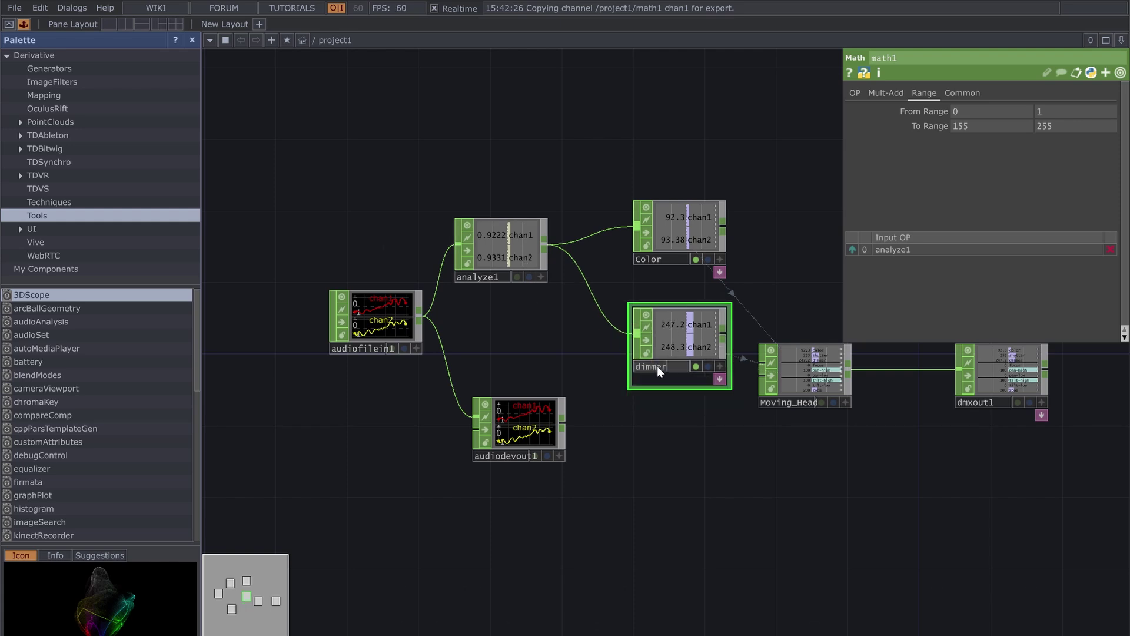
key(Return)
Add another Math CHOP below dimmer and connect analyze1's output to it.
click(763, 397)
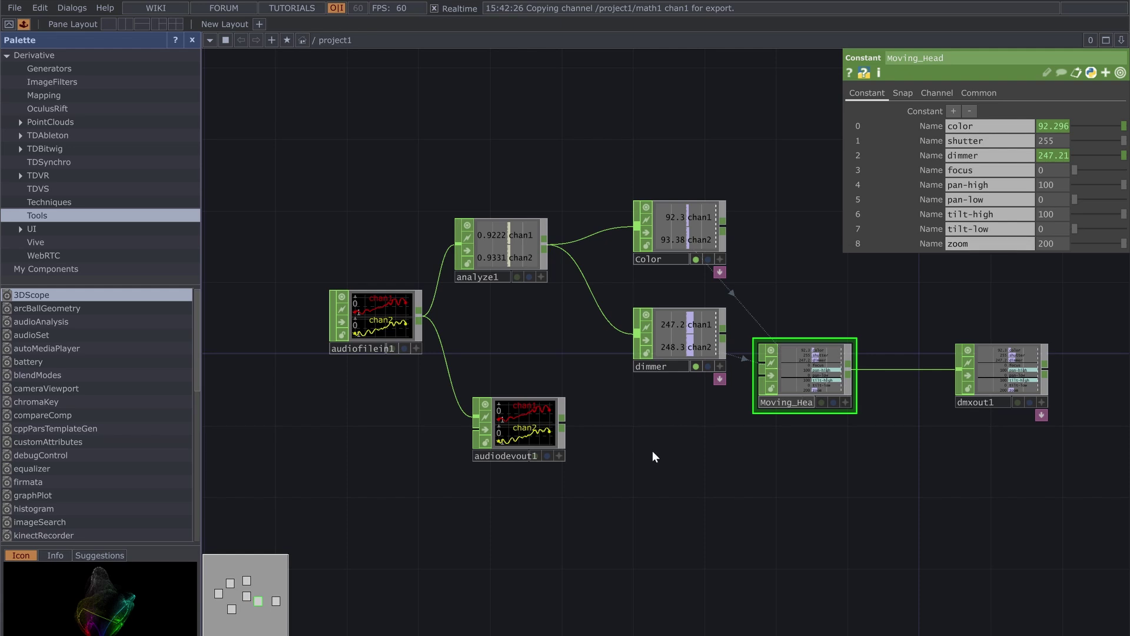
right_click(660, 253)
click(684, 261)
click(711, 152)
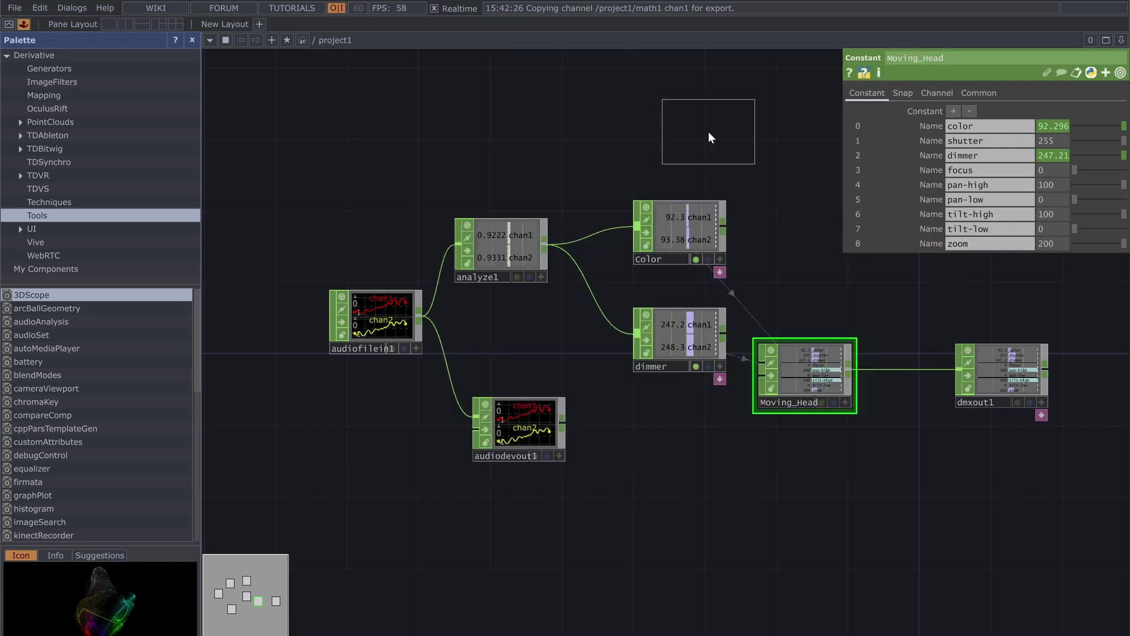
click(680, 439)
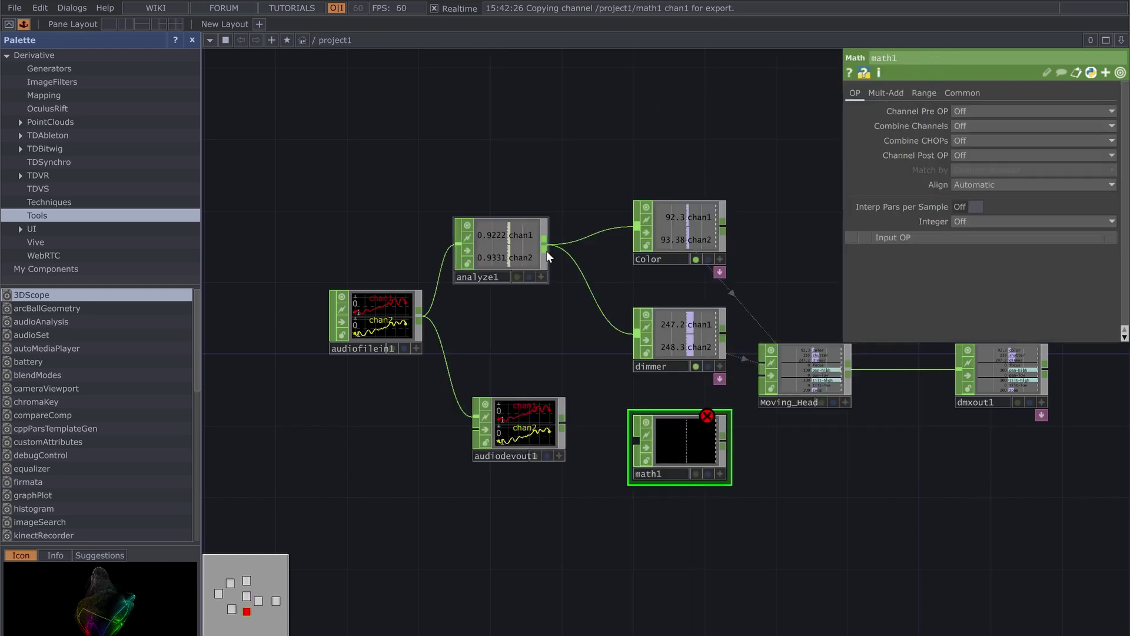
drag(547, 251, 676, 449)
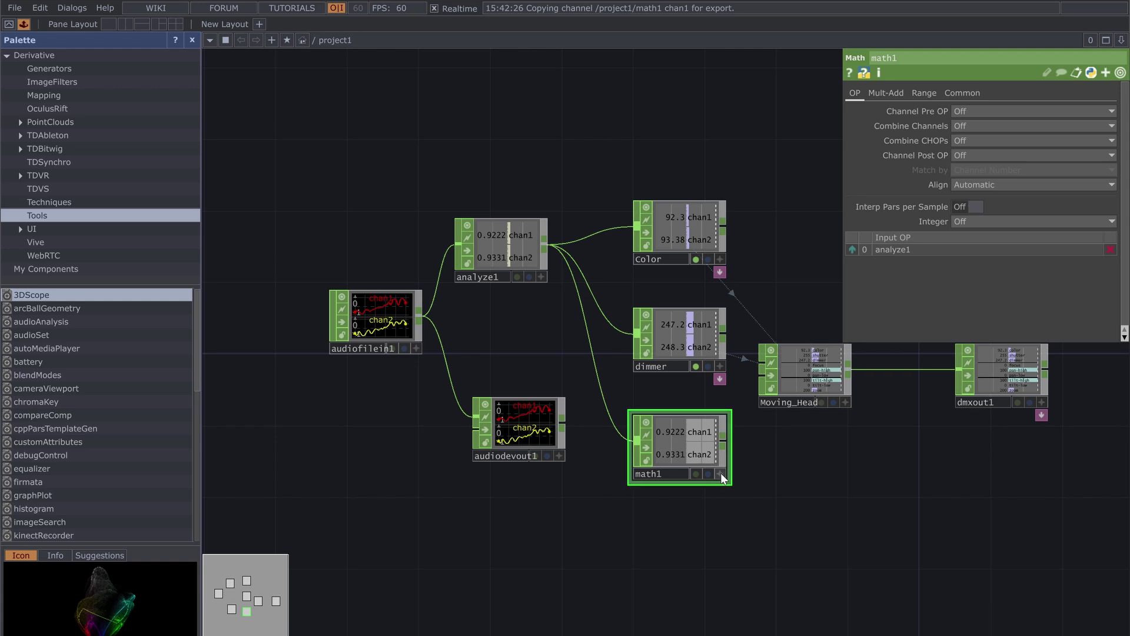
Export the new math1 CHOP's chan1 to the value of Moving_Head's zoom channel.
click(808, 401)
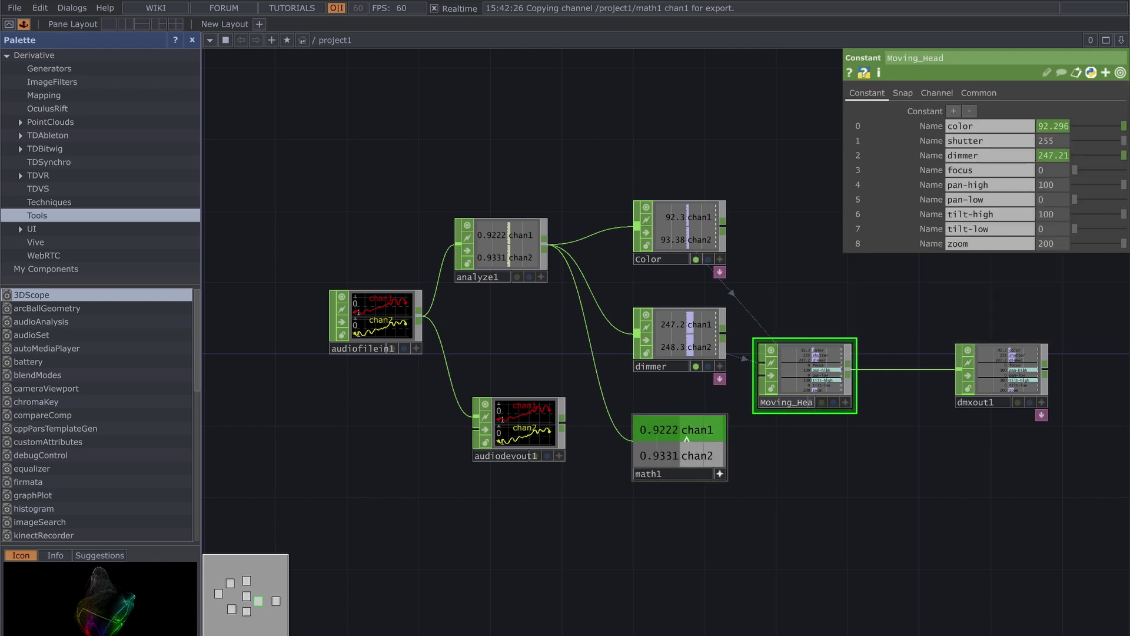
drag(687, 439, 991, 244)
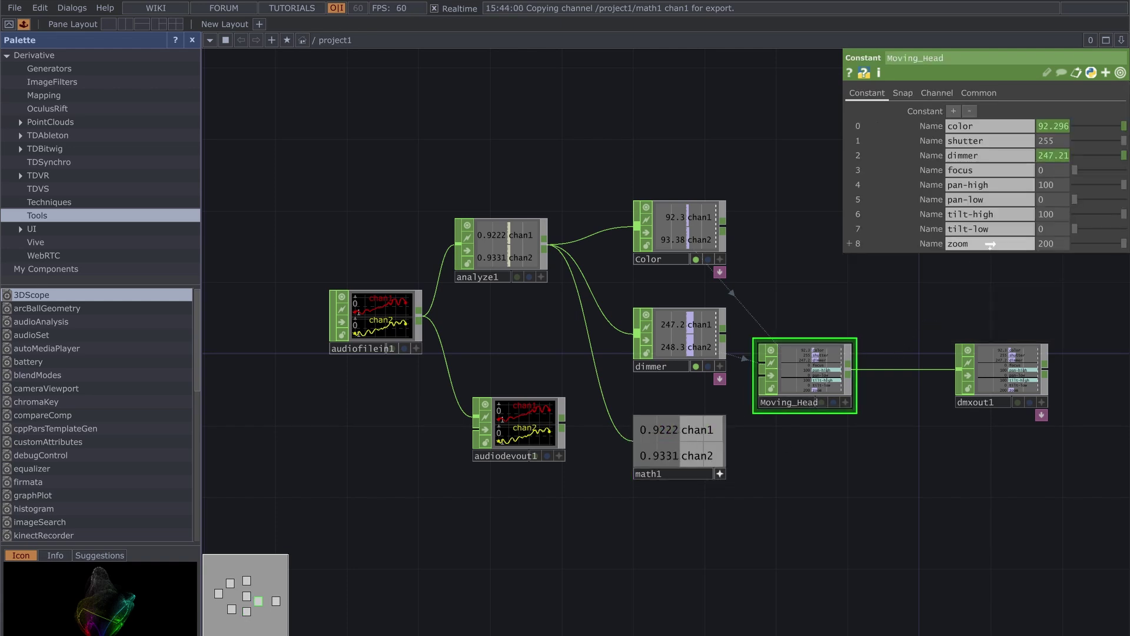
click(992, 238)
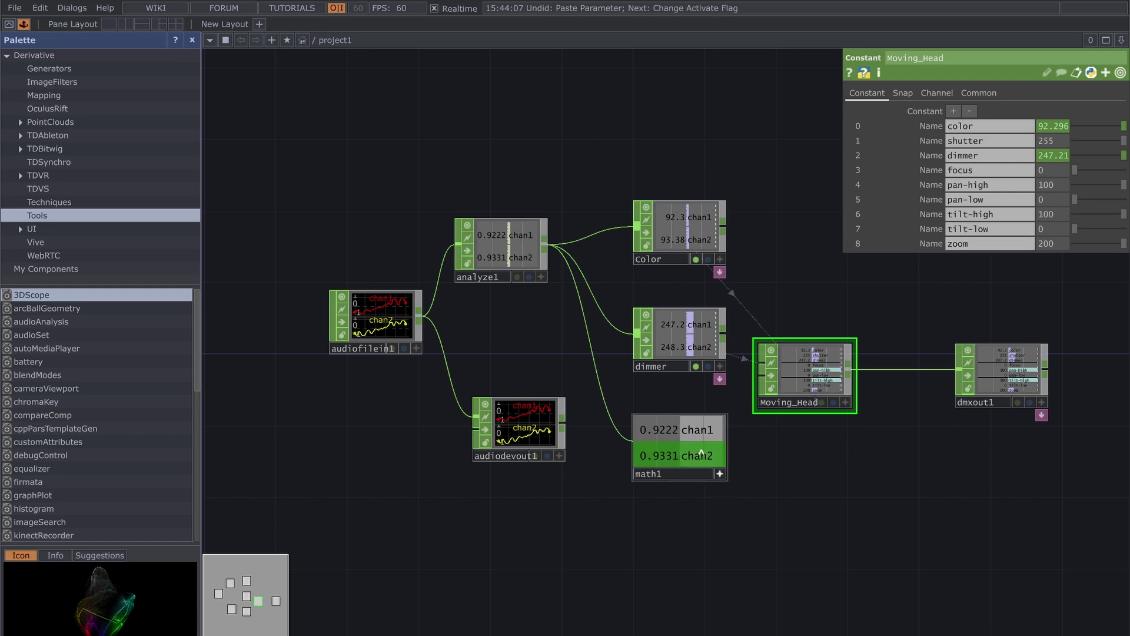
click(1057, 231)
Rename the math1 CHOP as zoom.
click(674, 474)
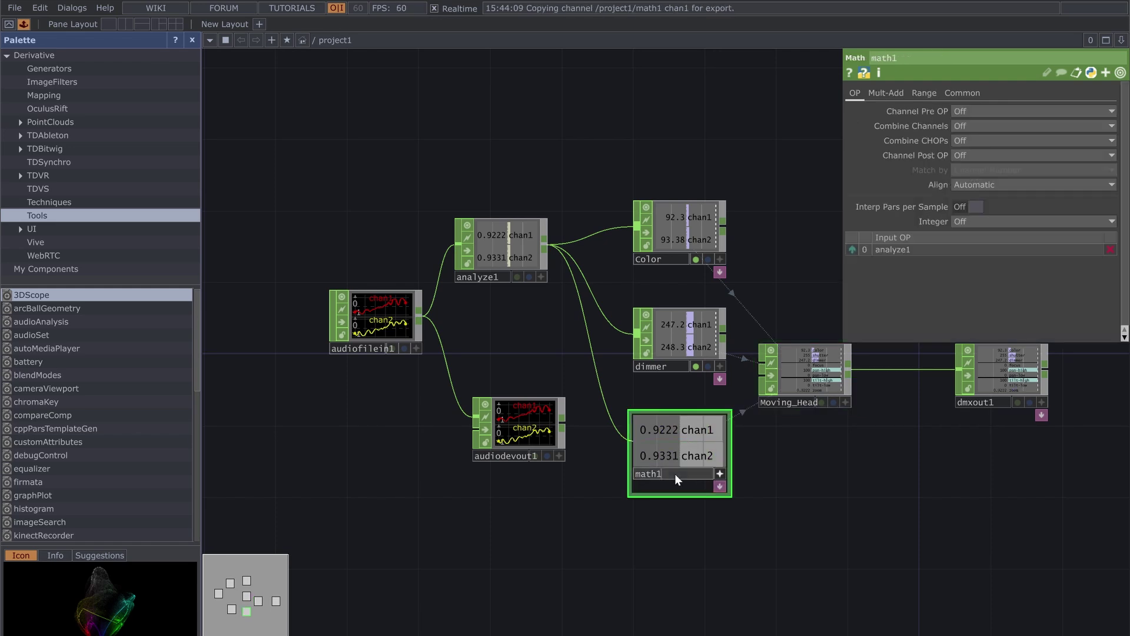
drag(675, 473, 633, 471)
text(zoom)
key(Return)
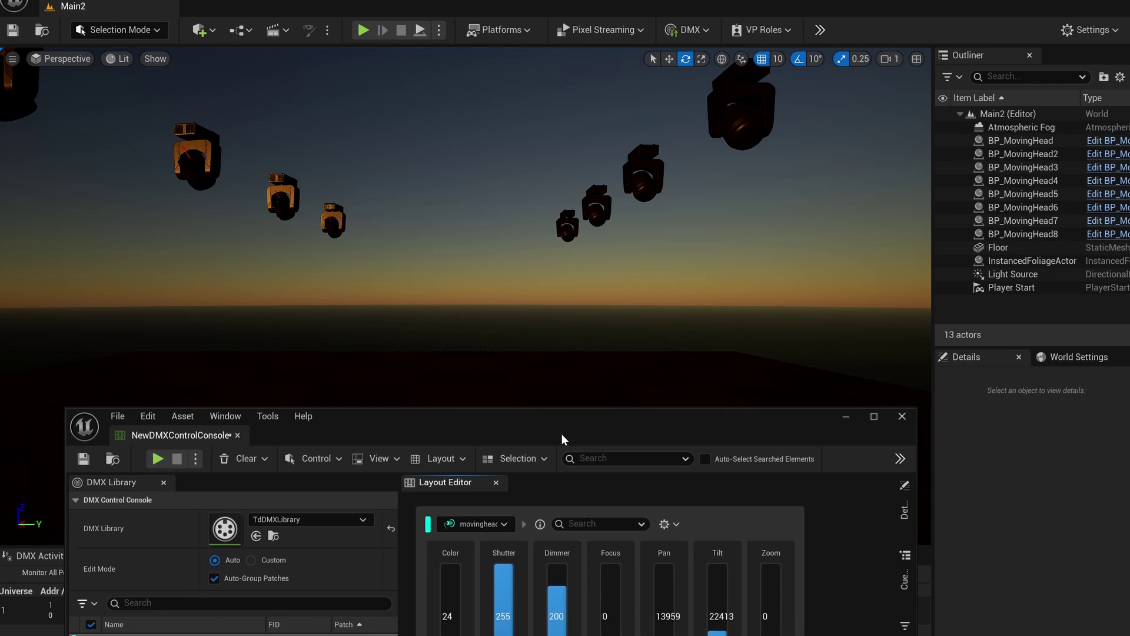
Test the Zoom fader in Unreal's DMX Control Console, and set the zoom CHOP's To Range to 100 and 200 in TouchDesigner.
mouse_move(771, 632)
mouse_down()
mouse_move(771, 566)
mouse_move(771, 632)
mouse_up()
drag(667, 419, 666, 532)
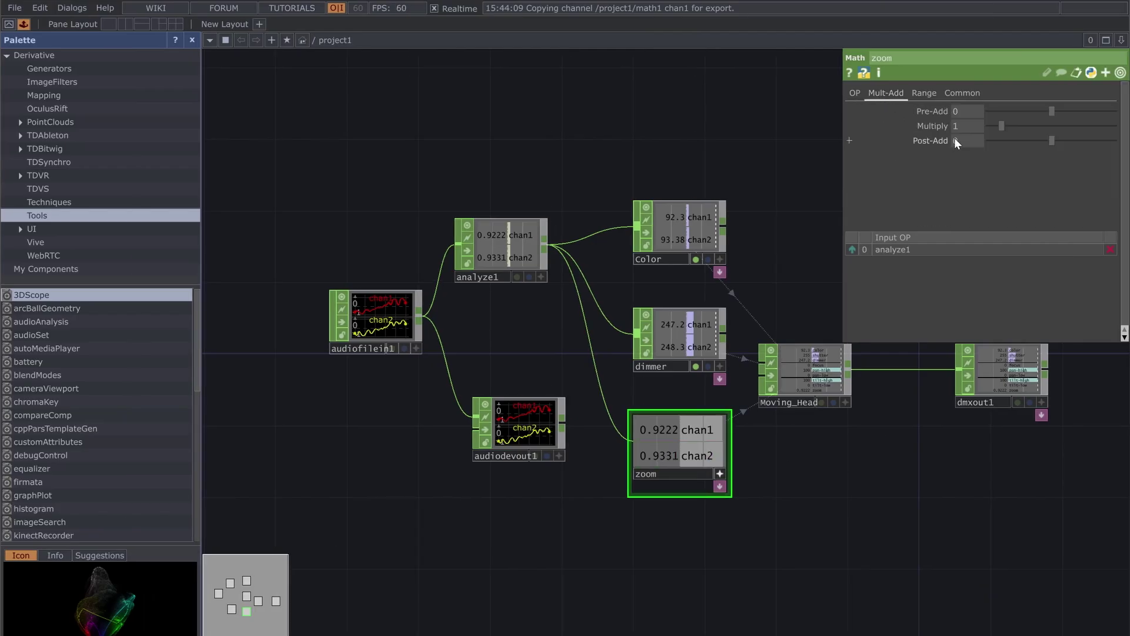
click(923, 93)
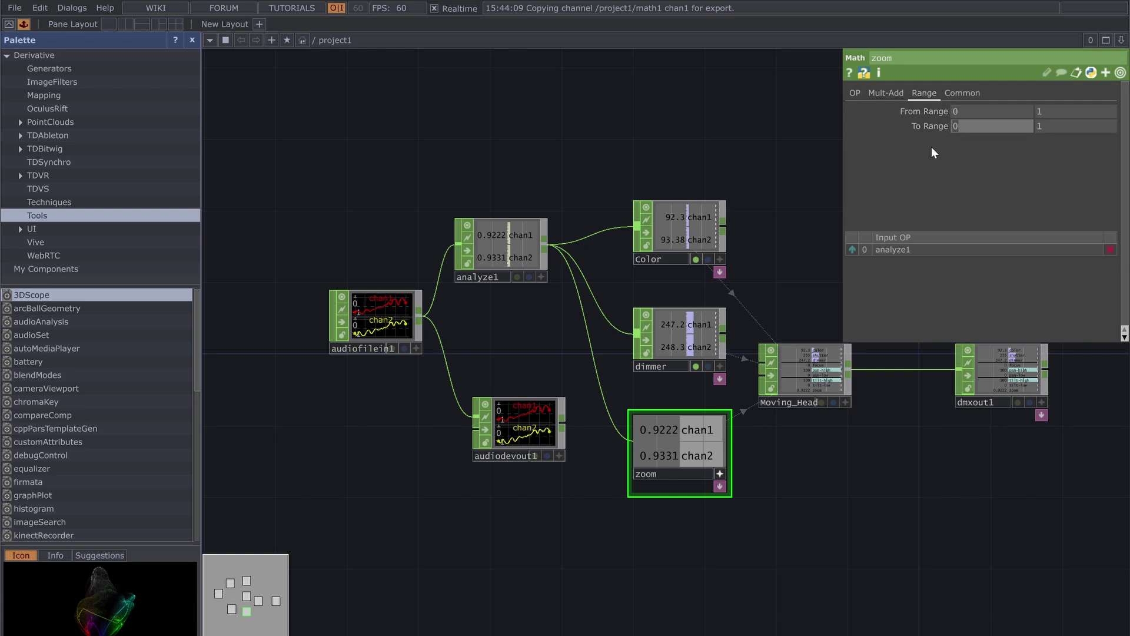
text(100)
click(1054, 125)
text(200)
key(Return)
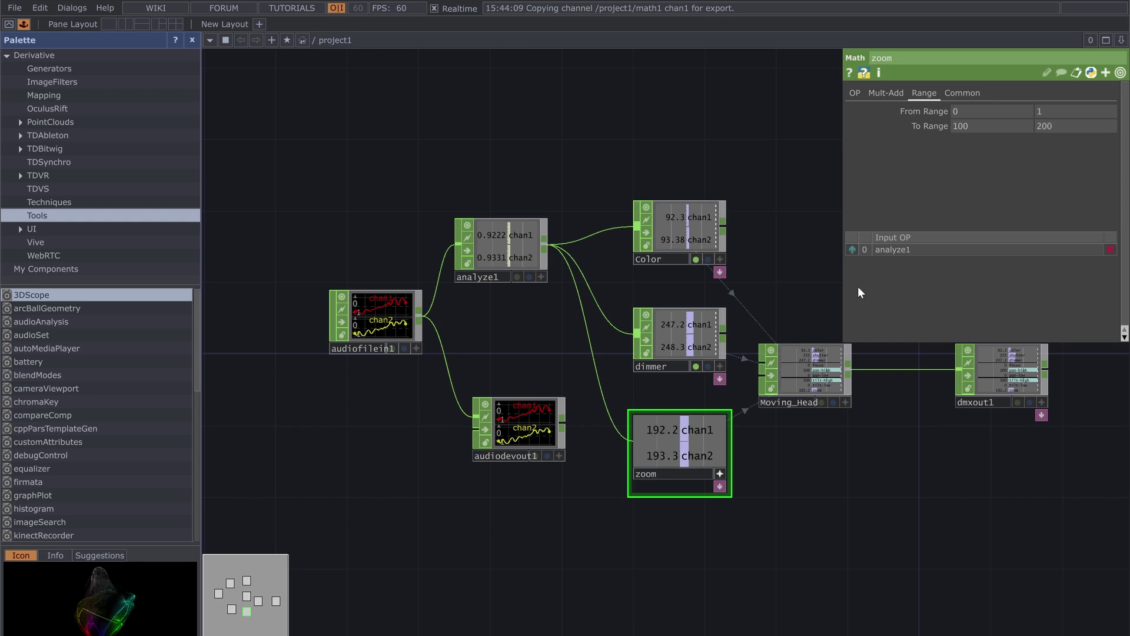
Spread out the Math CHOPs by moving zoom down and Color and dimmer up, leaving a gap between dimmer and zoom.
key(ctrl+c)
key(ctrl+v)
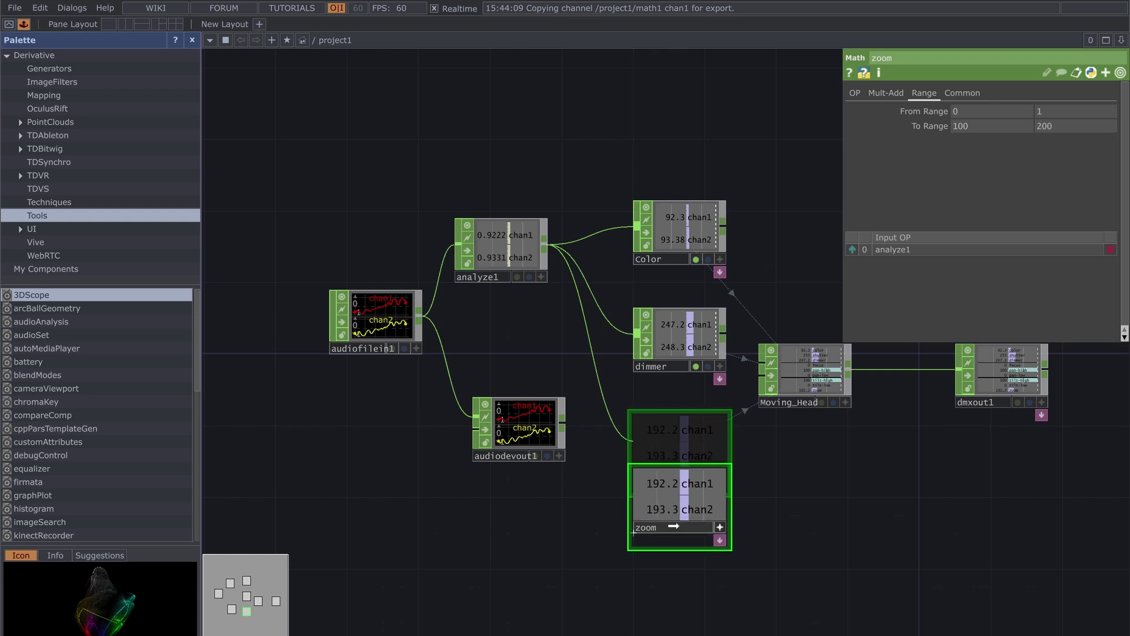
click(633, 549)
drag(663, 247, 662, 194)
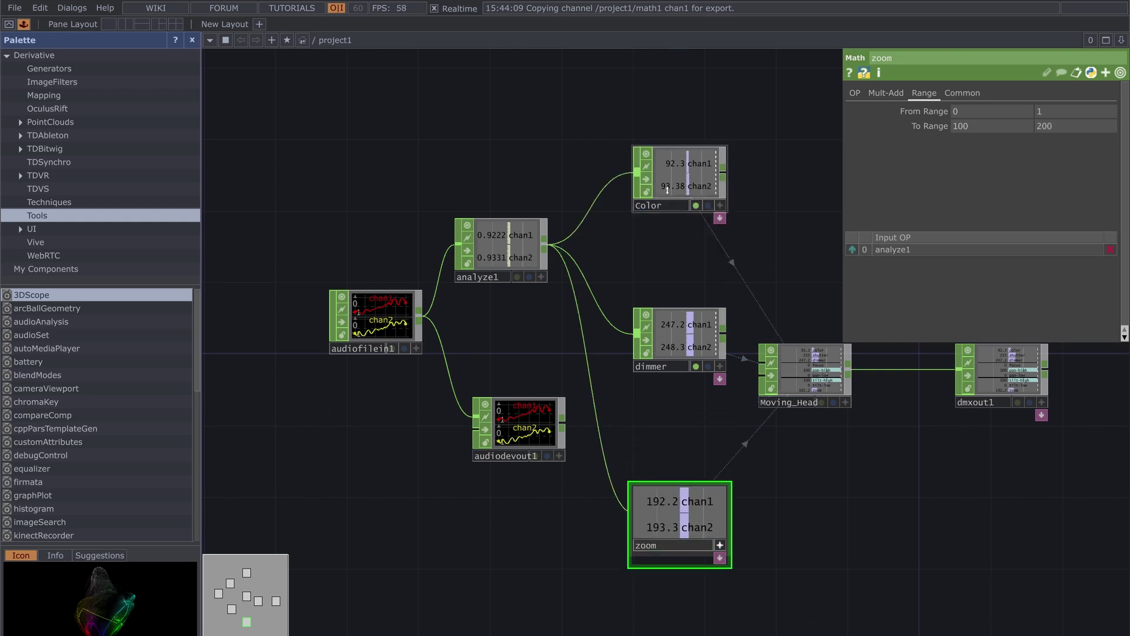
drag(677, 335, 677, 282)
click(813, 371)
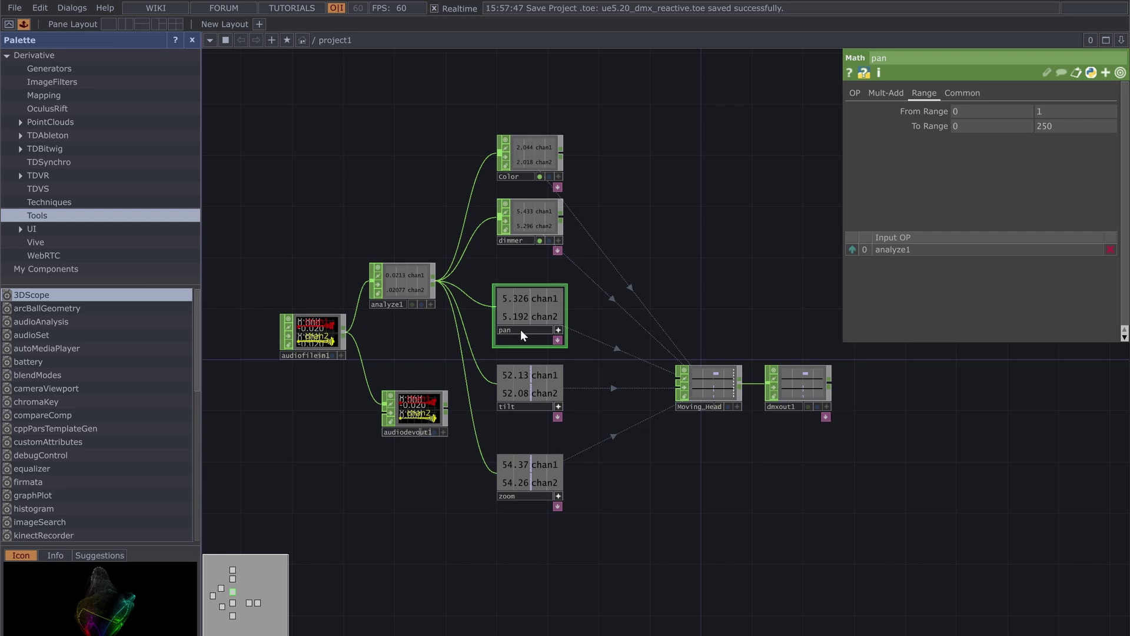
Review the Mult-Add and Range settings of the pan and tilt Math CHOPs, and switch to Unreal Engine to watch the moving heads.
click(892, 93)
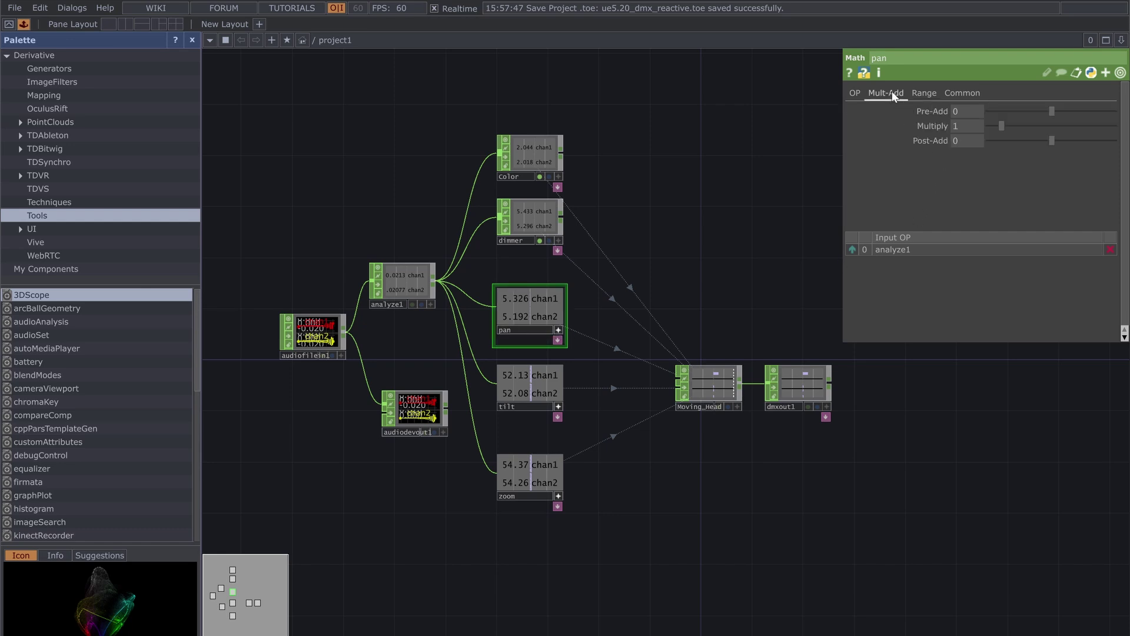
click(923, 93)
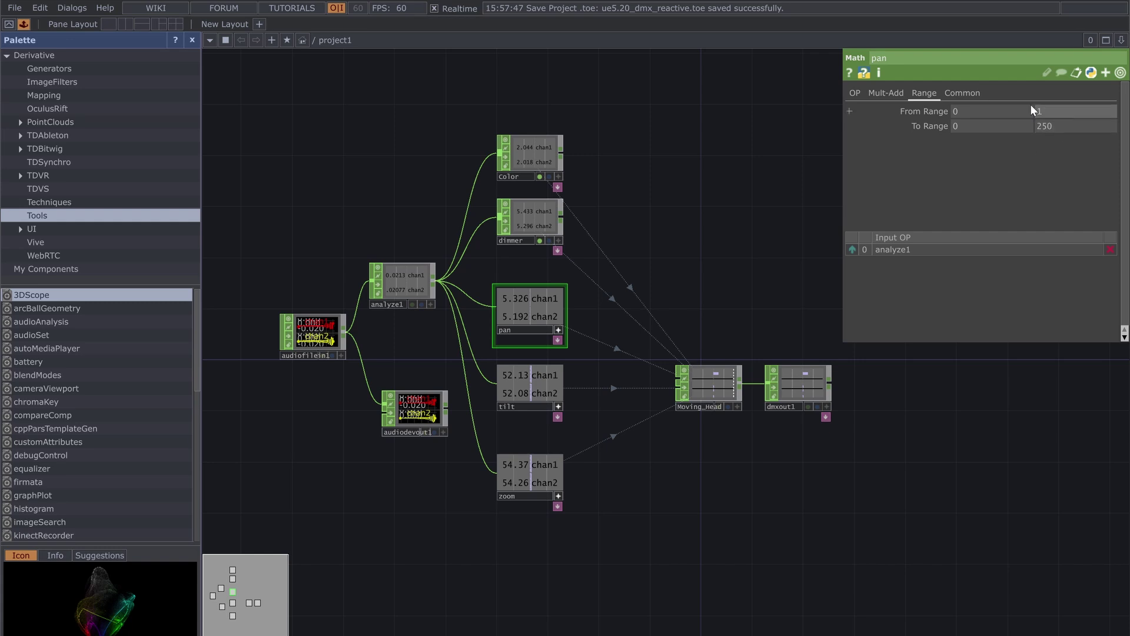
click(531, 408)
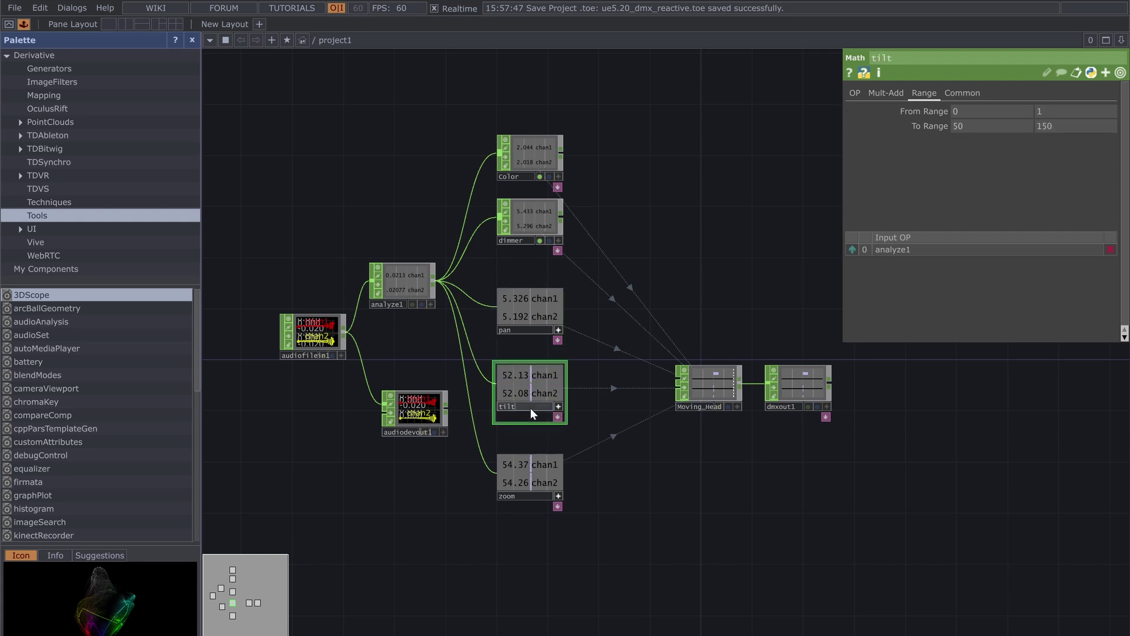
click(894, 96)
click(925, 94)
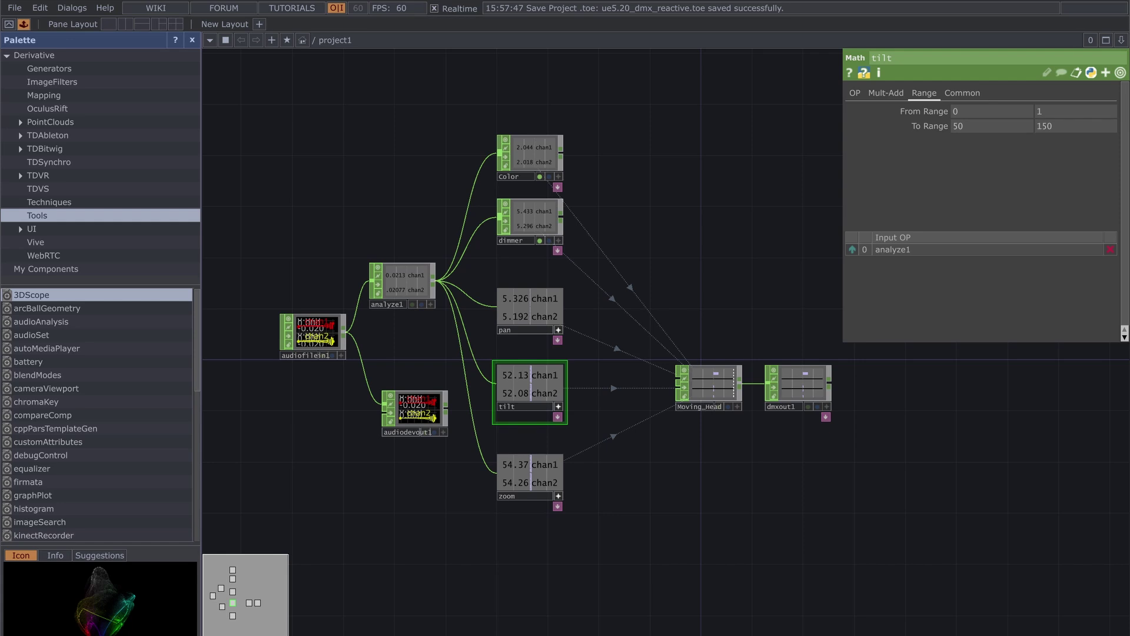
key(alt+Tab)
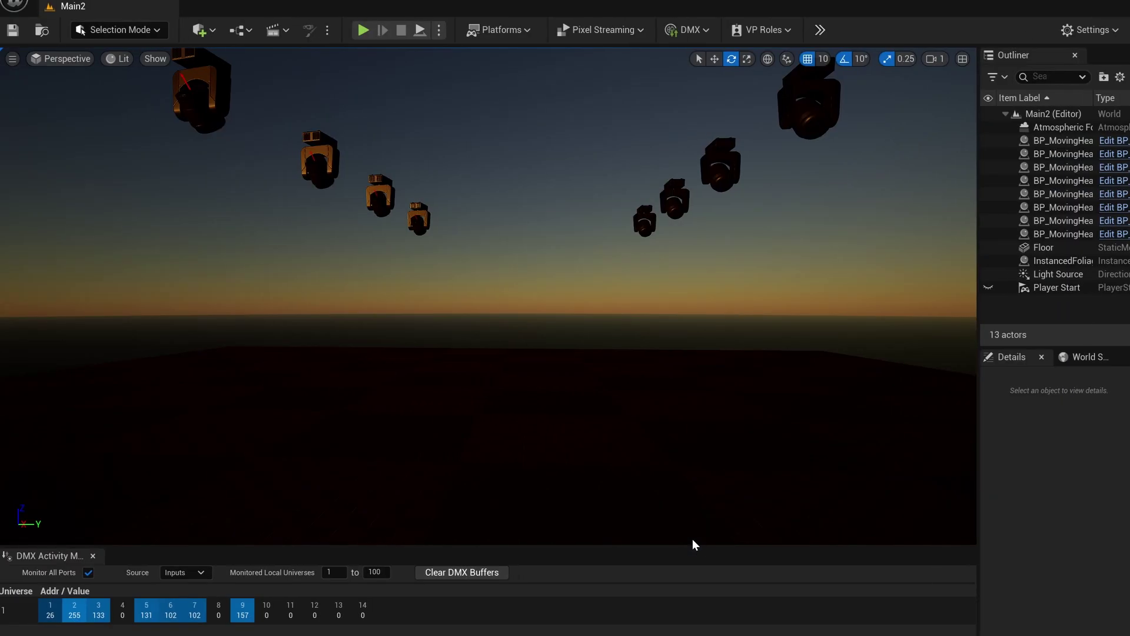
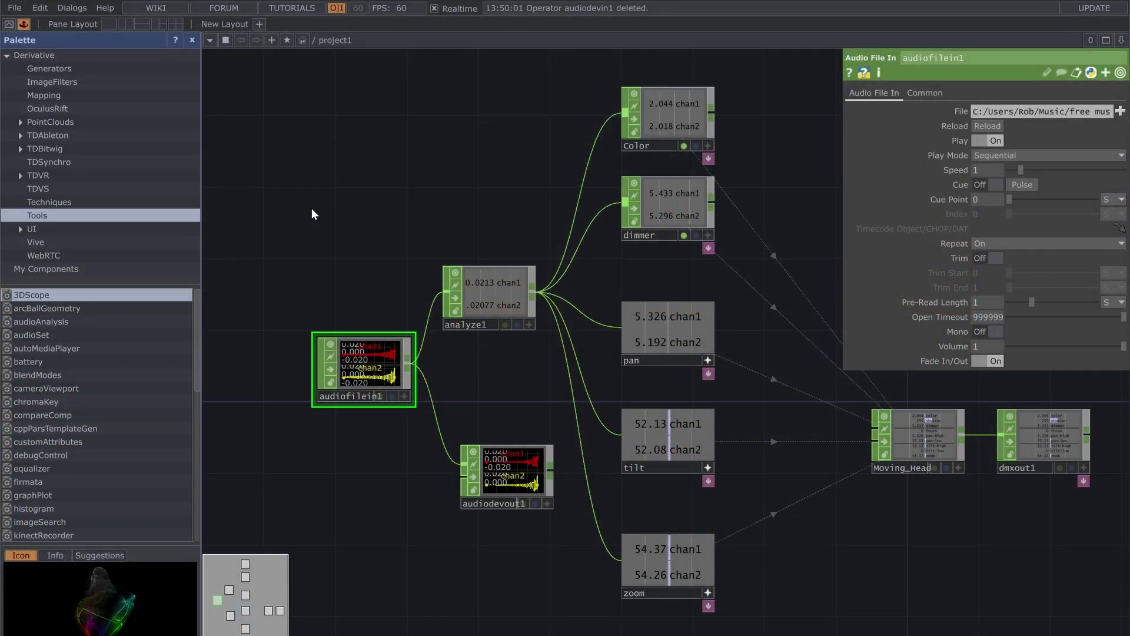
Paste the audiodevin1 Audio Device In CHOP above audiofilein1 in the TouchDesigner network.
key(ctrl+v)
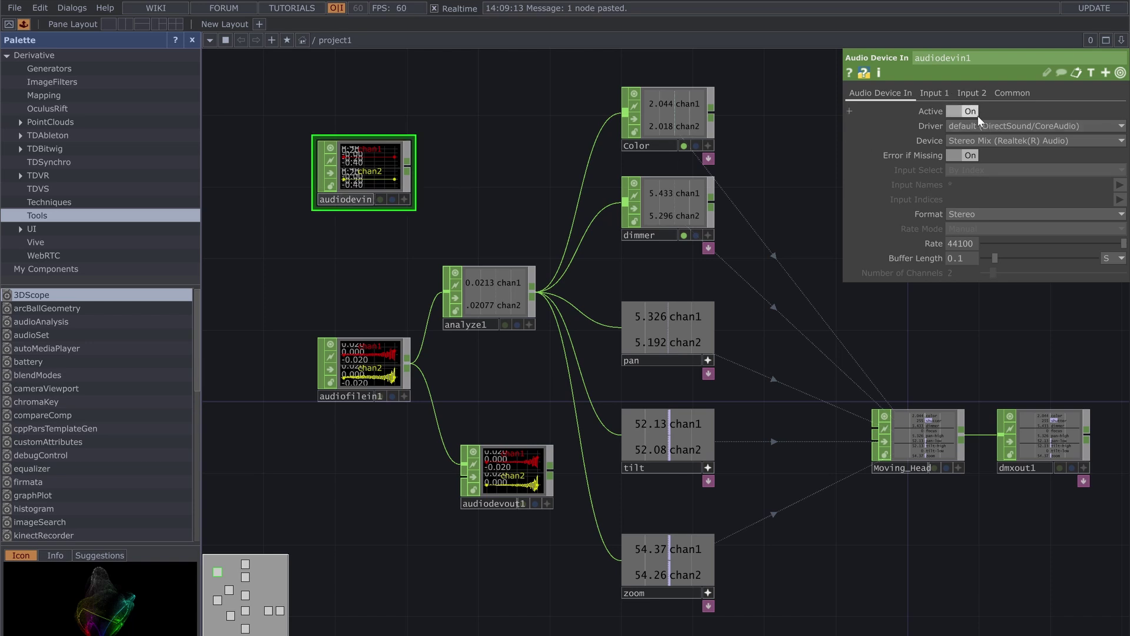
Check the available input devices for audiodevin1, keep Stereo Mix (Realtek(R) Audio), and connect audiodevin1 to analyze1 in place of audiofilein1.
click(1111, 142)
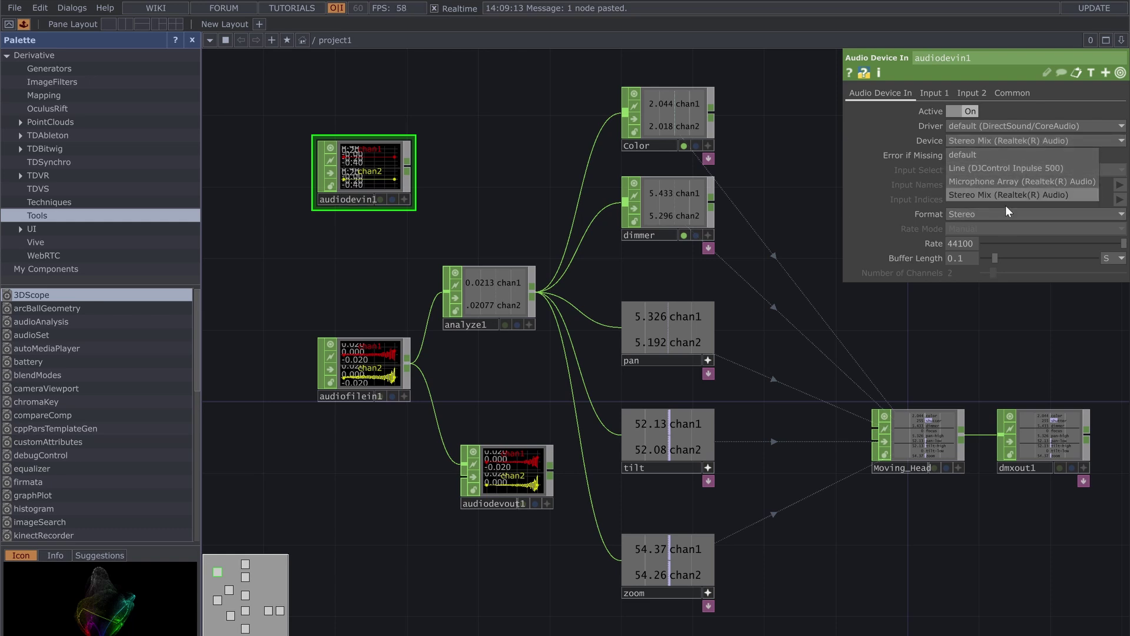
click(518, 94)
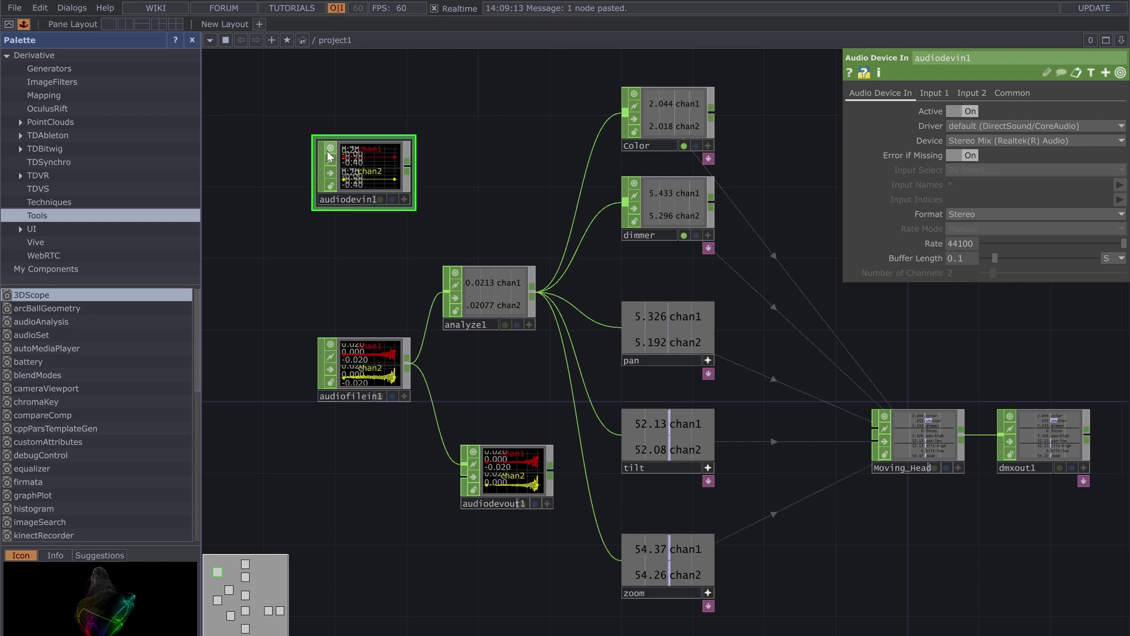
drag(323, 164, 302, 216)
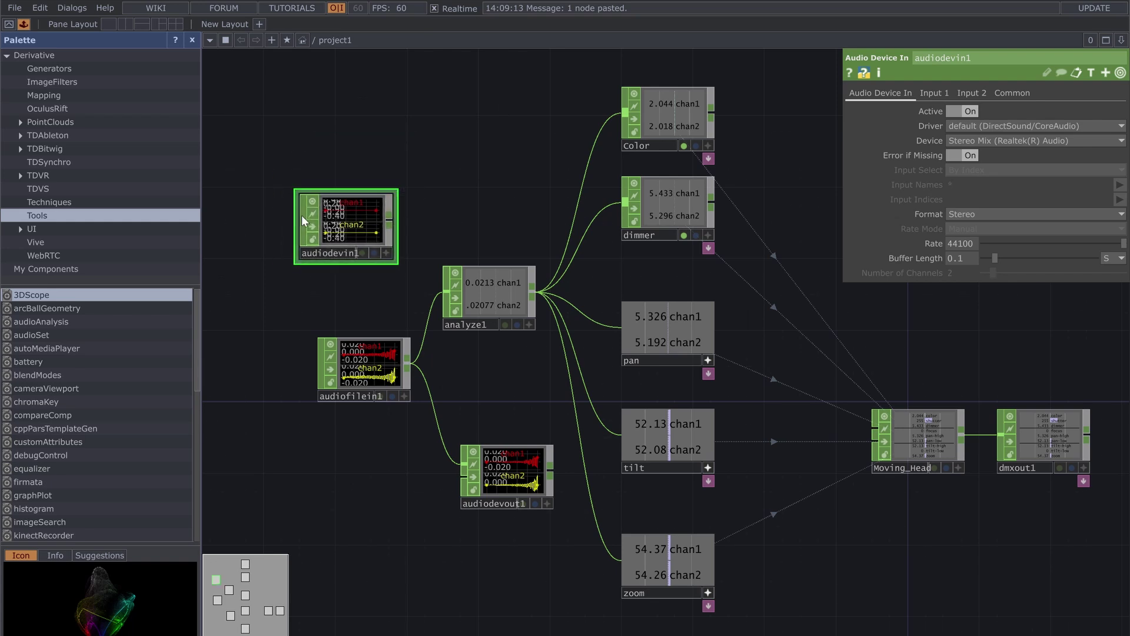
click(389, 224)
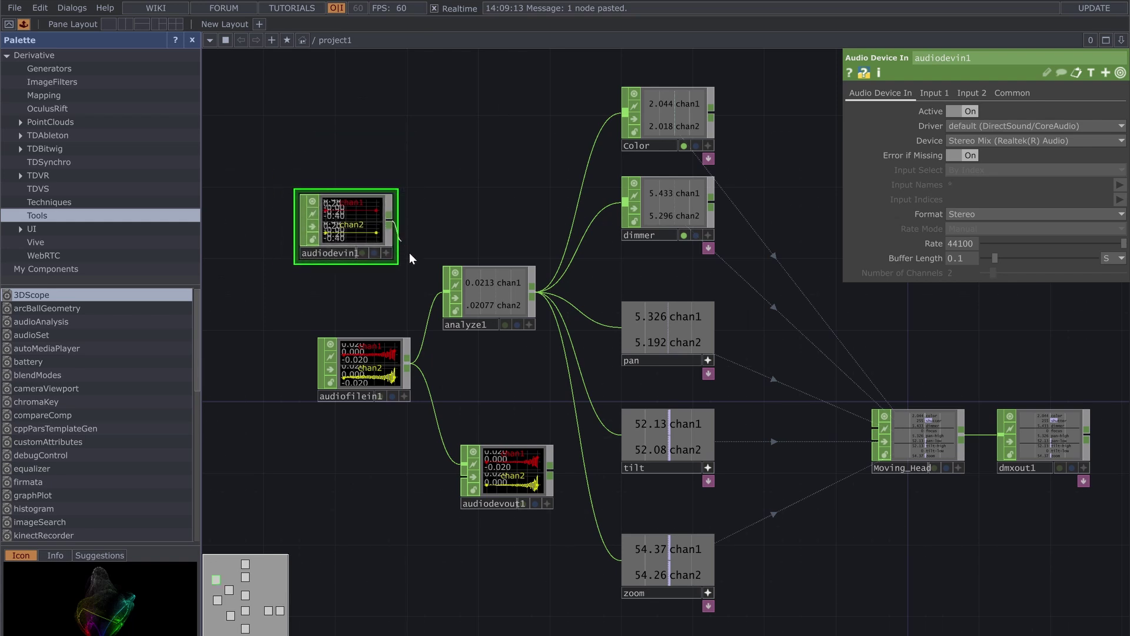
click(445, 292)
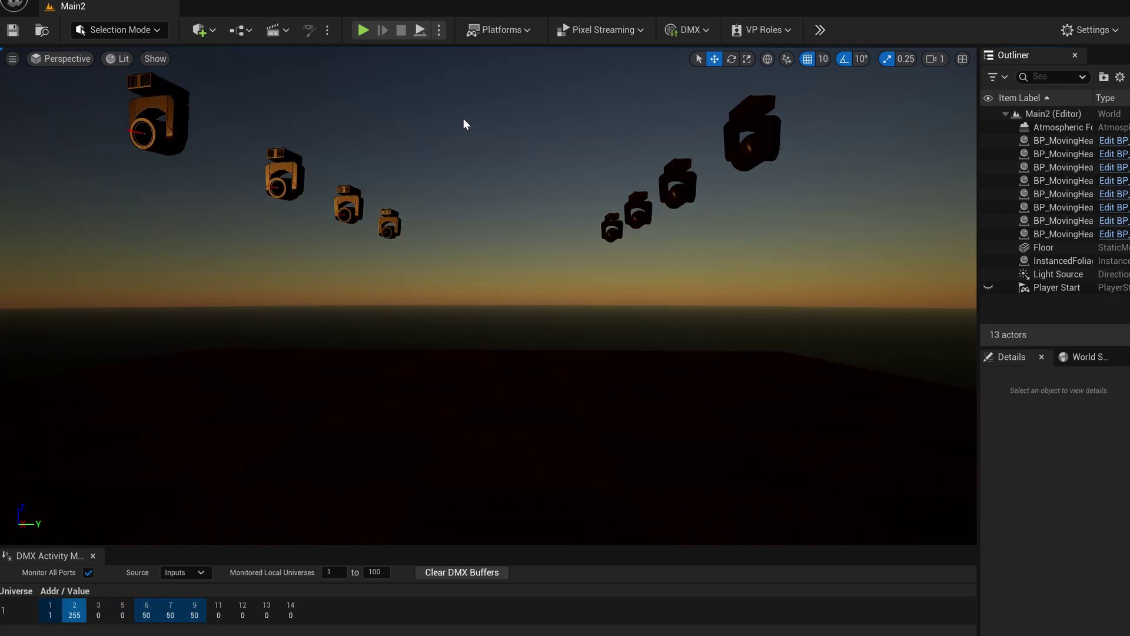
Switch to TouchDesigner, remove audiofilein1 and the audio device out CHOP, and move audiodevin1 down level with analyze1.
key(alt+Tab)
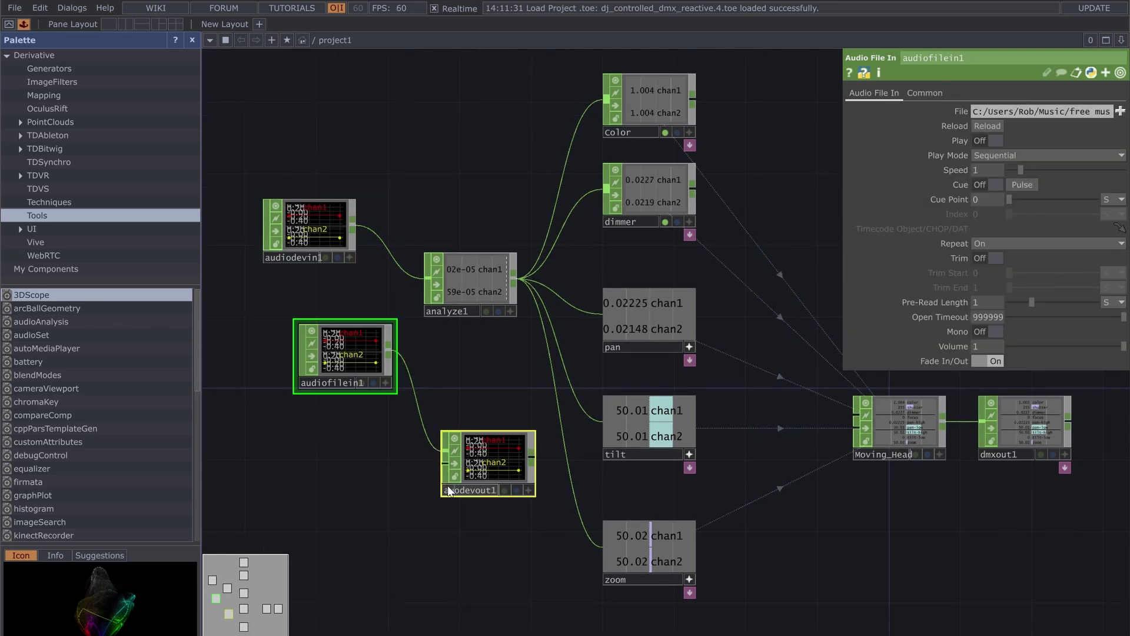
right_click(448, 490)
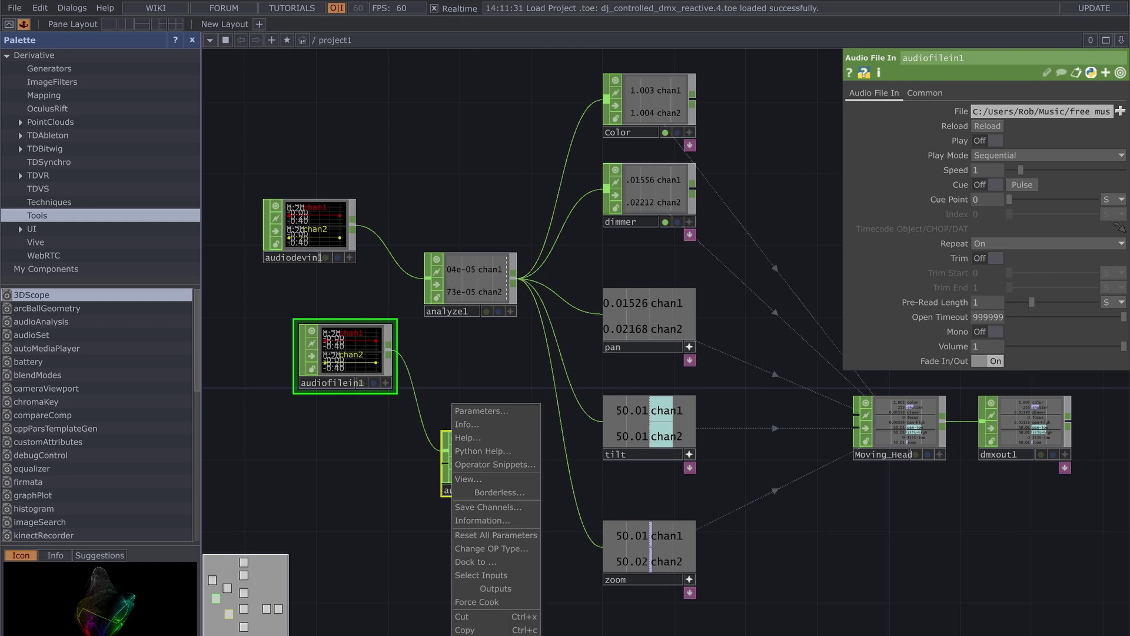
click(462, 616)
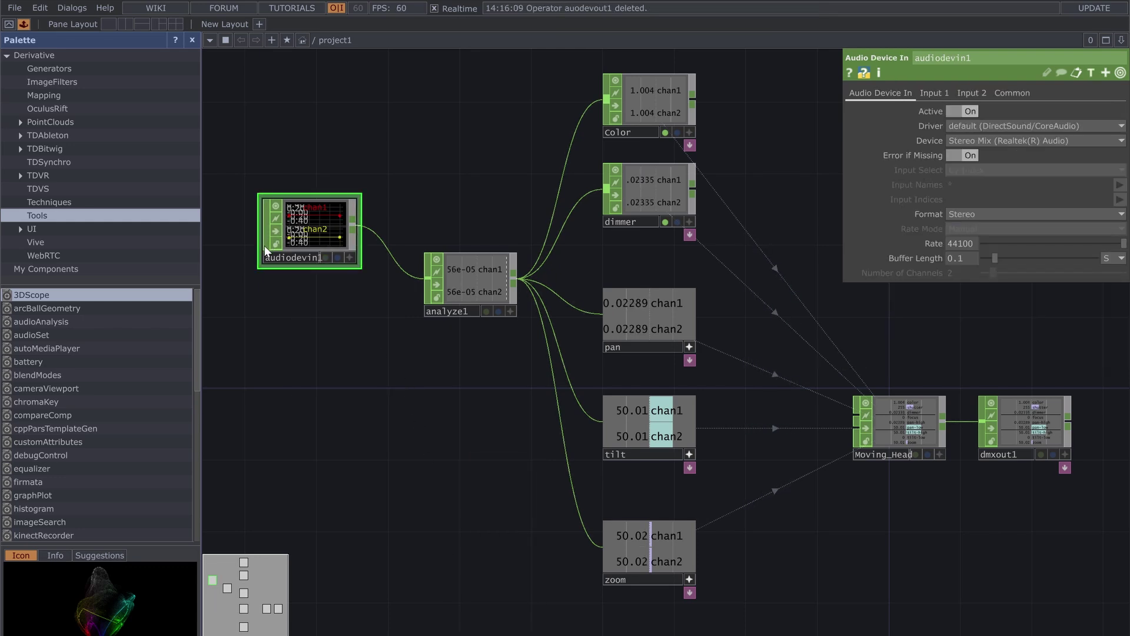
drag(264, 245, 259, 288)
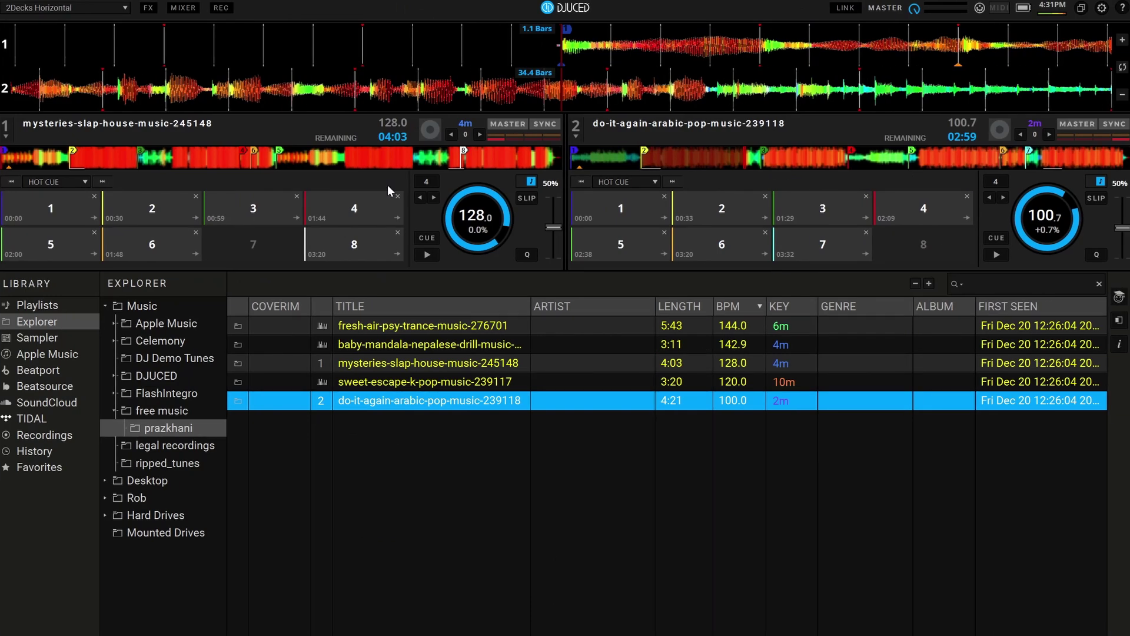
Play a loaded track in DJUCED to feed live audio to the moving heads in Unreal Engine.
key(space)
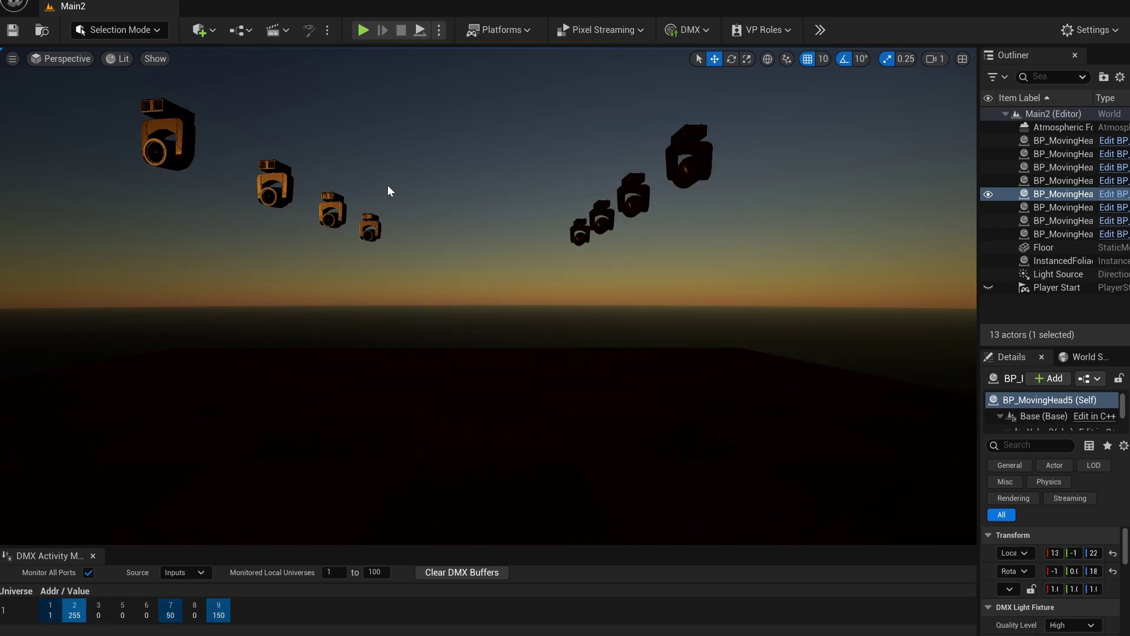
Switch to the Tech-Multiverse website and open the article "Create Amazing Audio-Reactive Light Shows in UE5 with DMX and TouchDesigner".
key(alt+Tab)
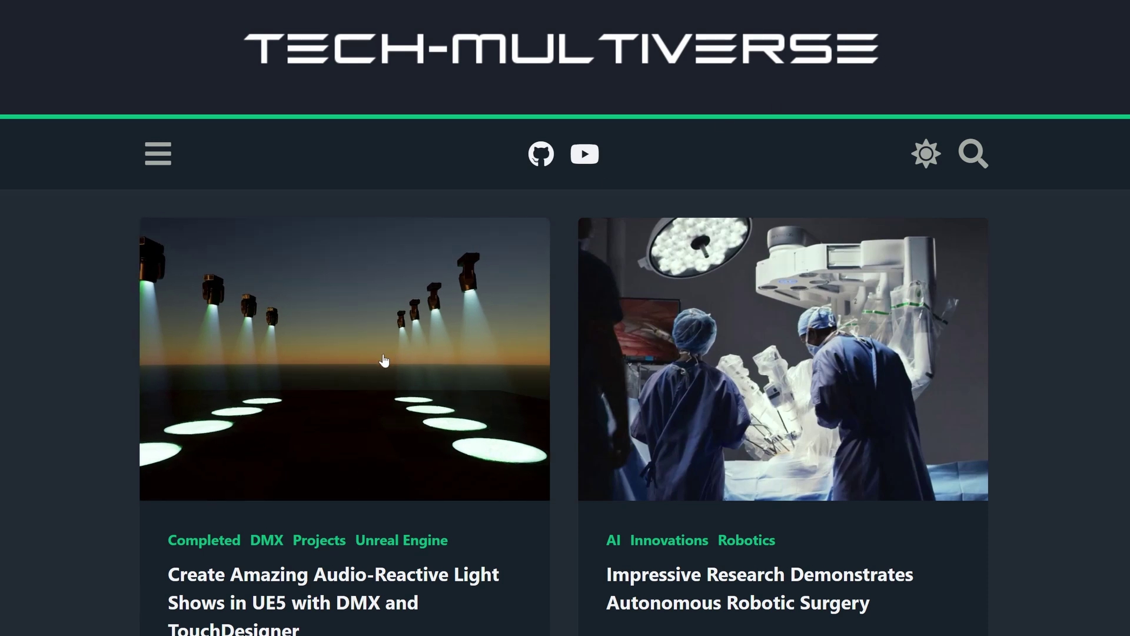
scroll(353, 352, down, 1)
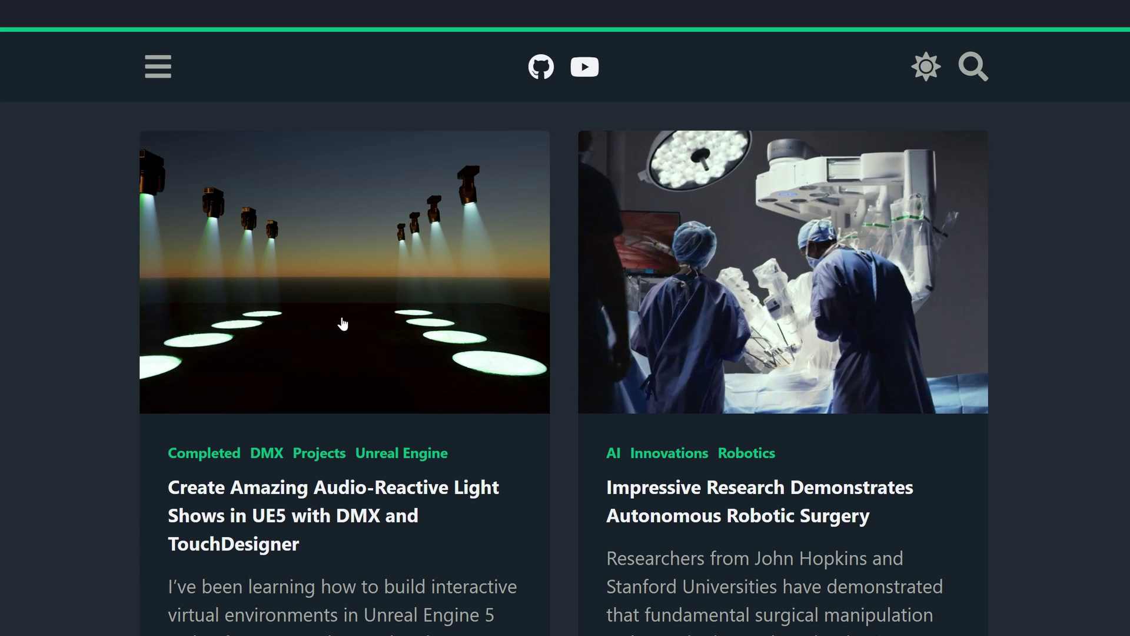
click(343, 323)
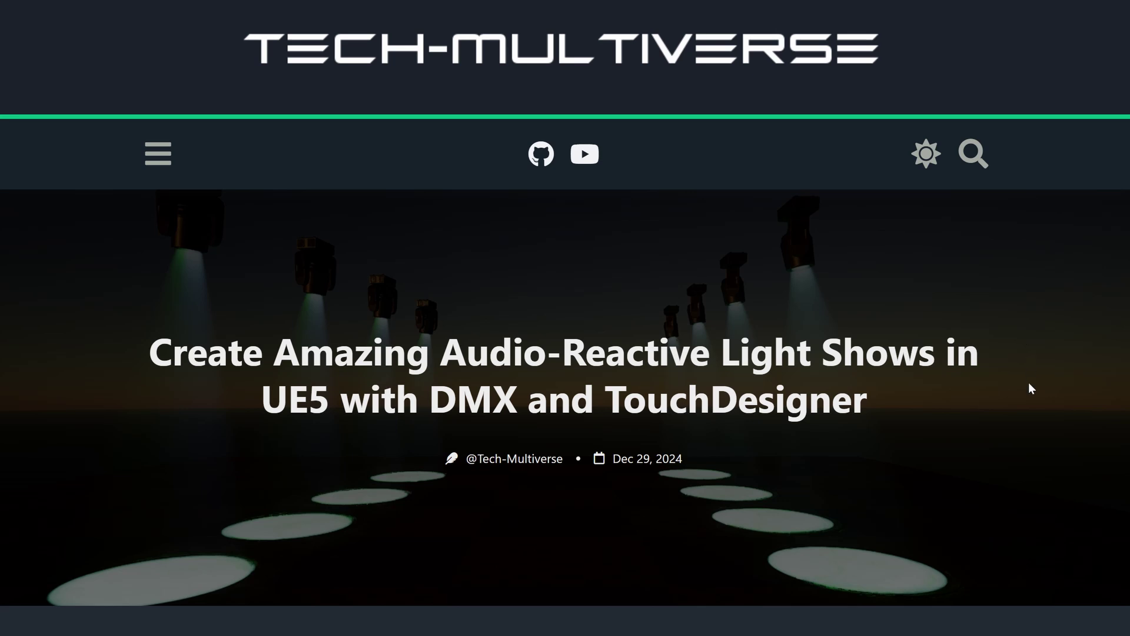
Read the article's Phase One section on the UE5 DMX project template and the Controllers section on DMX and DJ hardware.
scroll(1029, 386, down, 8)
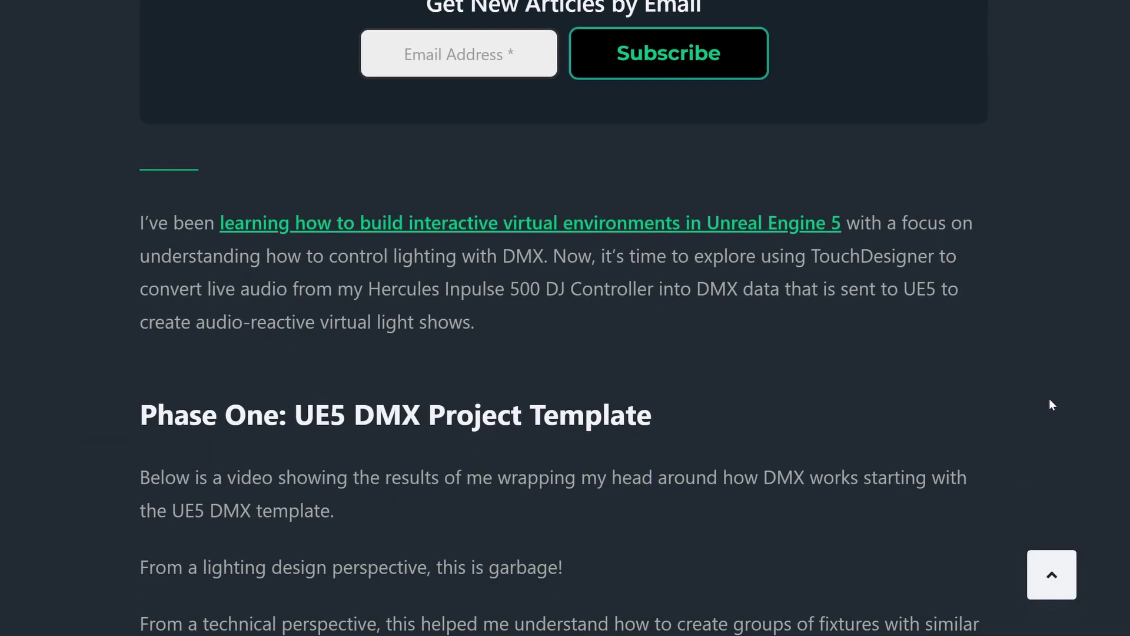
scroll(1050, 396, down, 4)
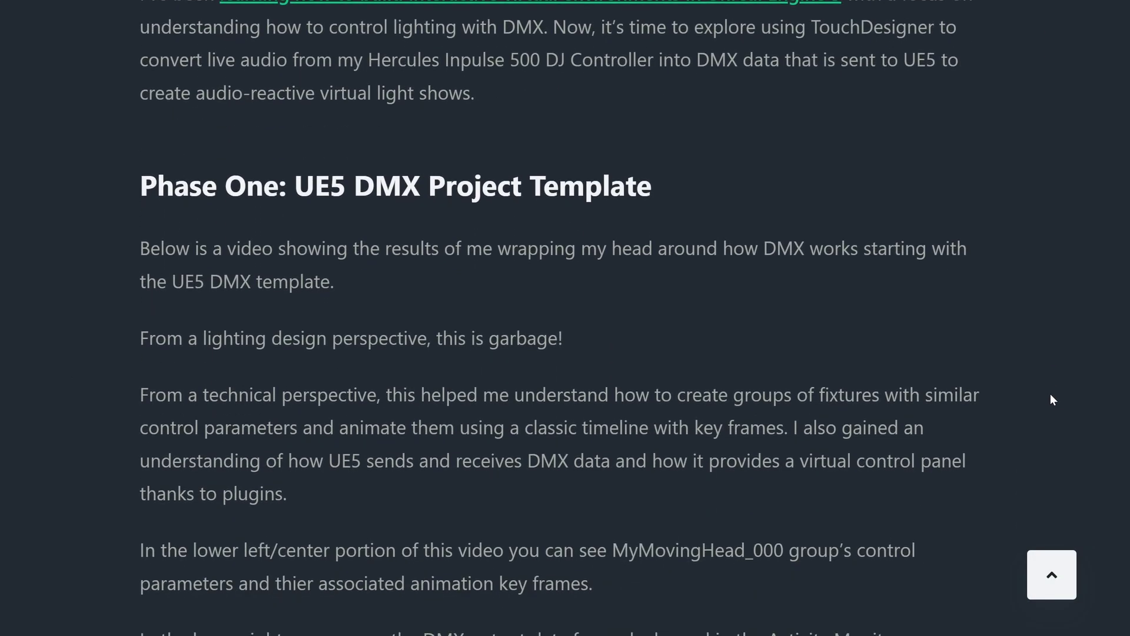
scroll(1050, 394, down, 2)
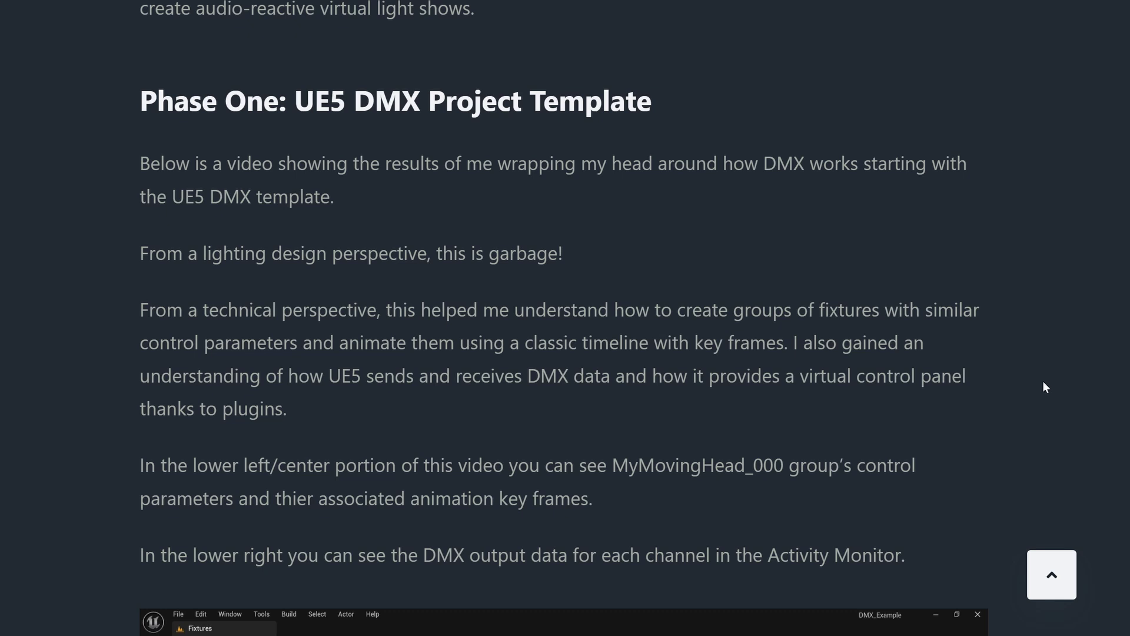
scroll(1046, 387, down, 8)
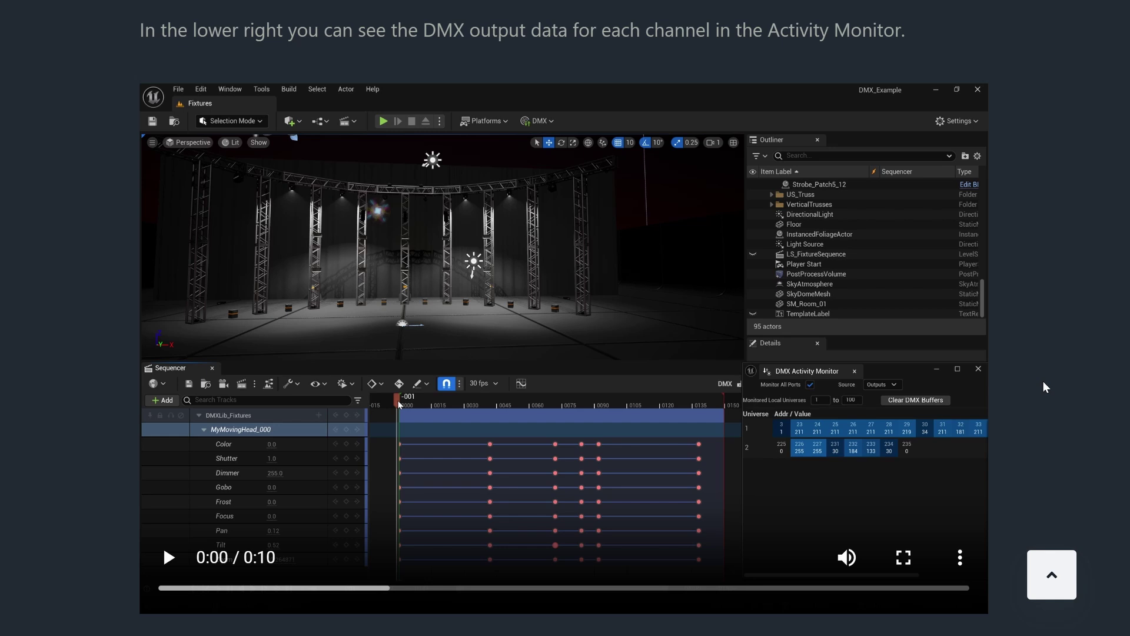
scroll(1043, 383, down, 12)
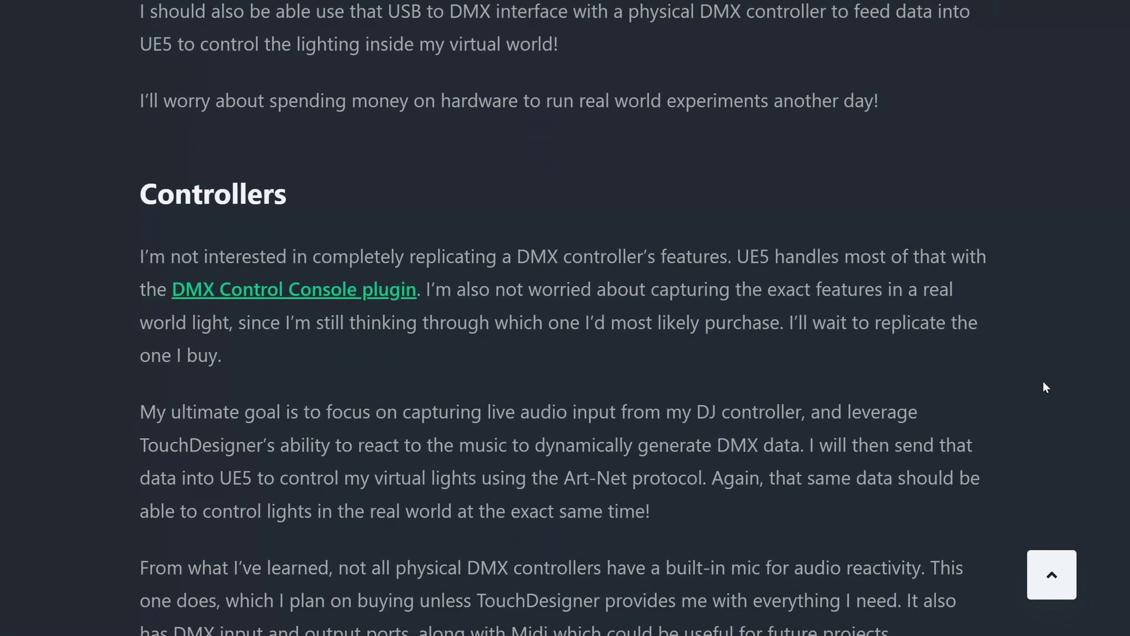
scroll(1046, 387, down, 8)
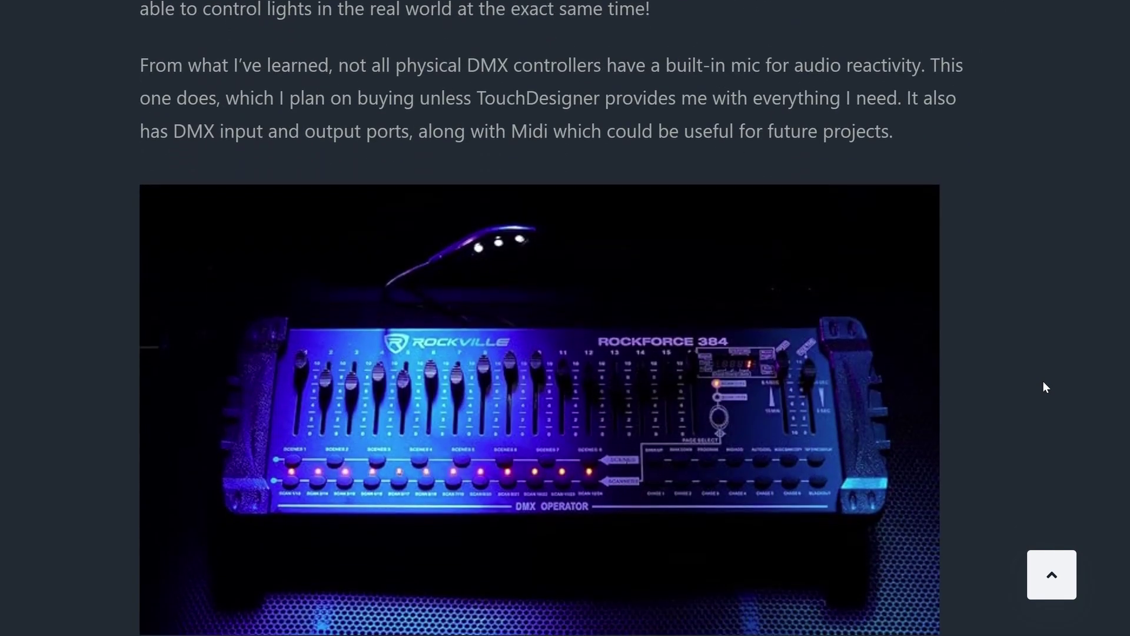
scroll(1046, 386, down, 4)
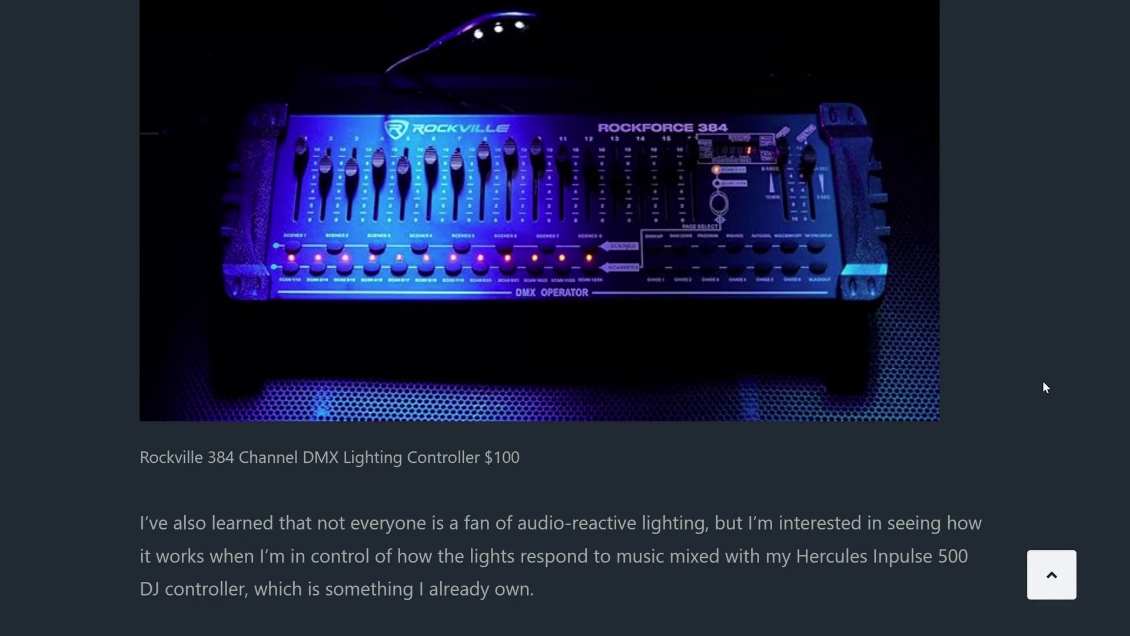
scroll(1045, 387, down, 12)
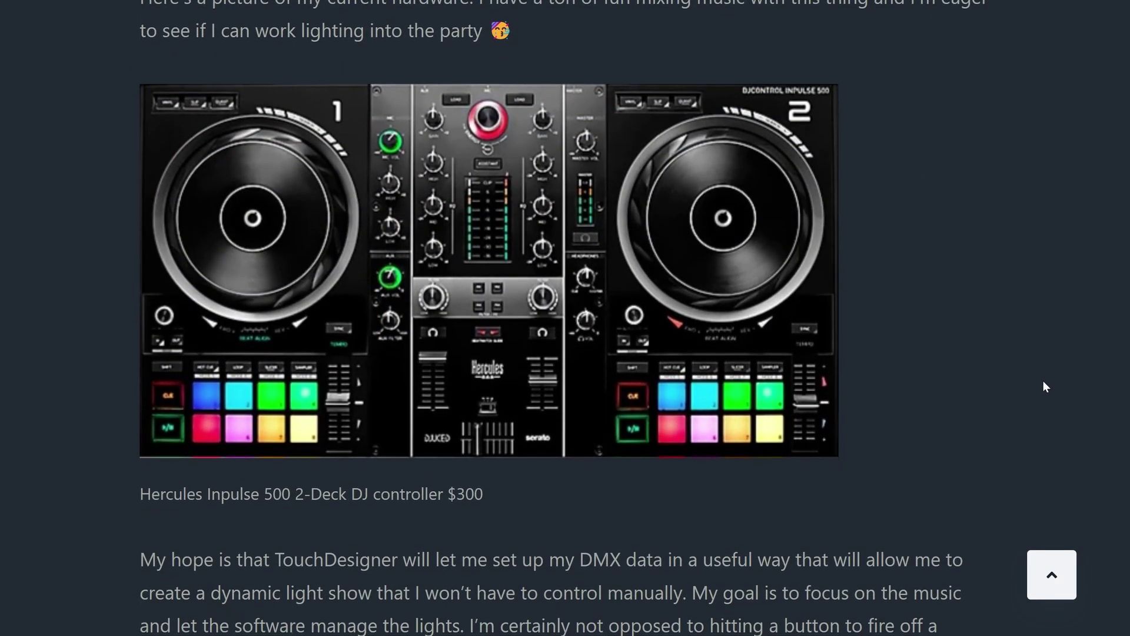
scroll(1043, 386, down, 1)
scroll(1044, 387, down, 4)
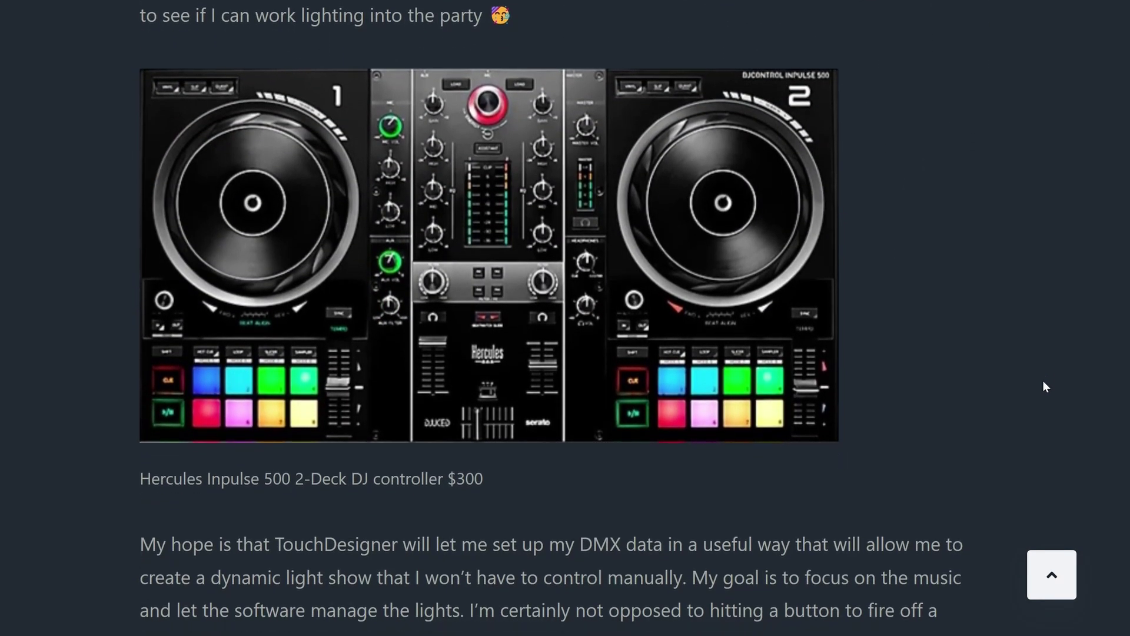
Look through the article's Examples section on audio-reactive art and real-time DMX special effects light control.
scroll(1044, 382, down, 7)
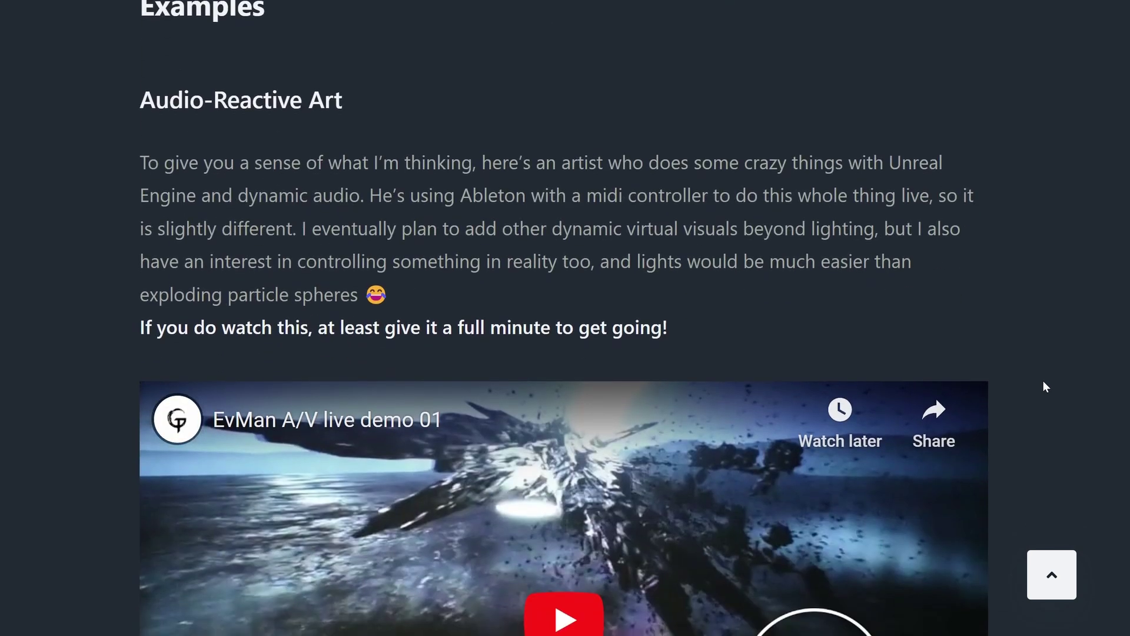
scroll(1044, 381, down, 5)
scroll(1043, 386, down, 8)
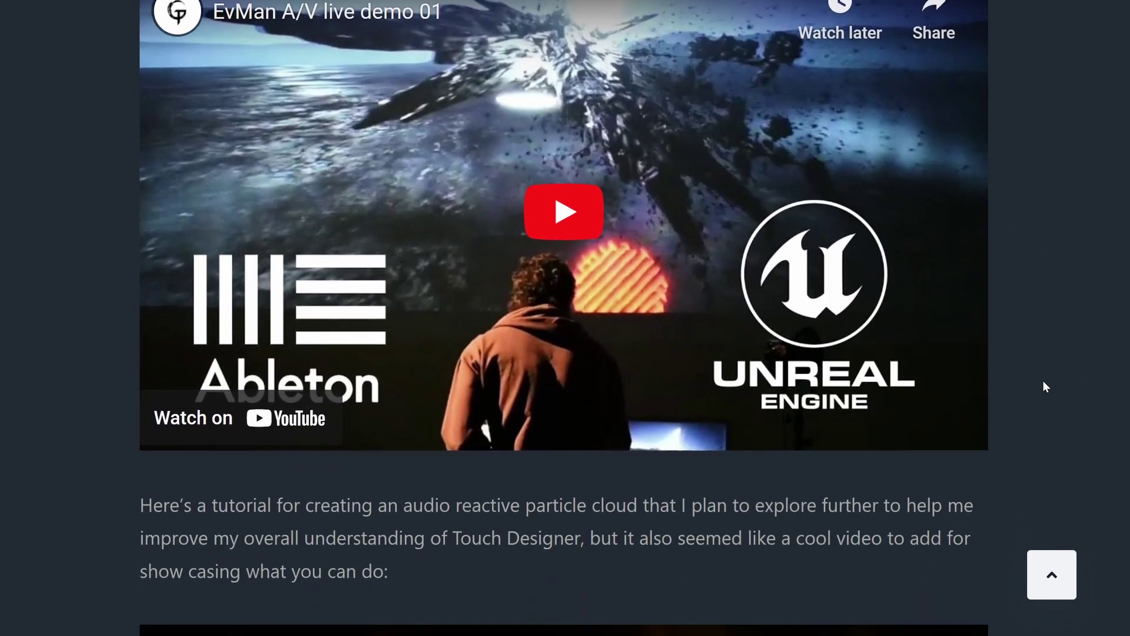
scroll(1046, 386, down, 3)
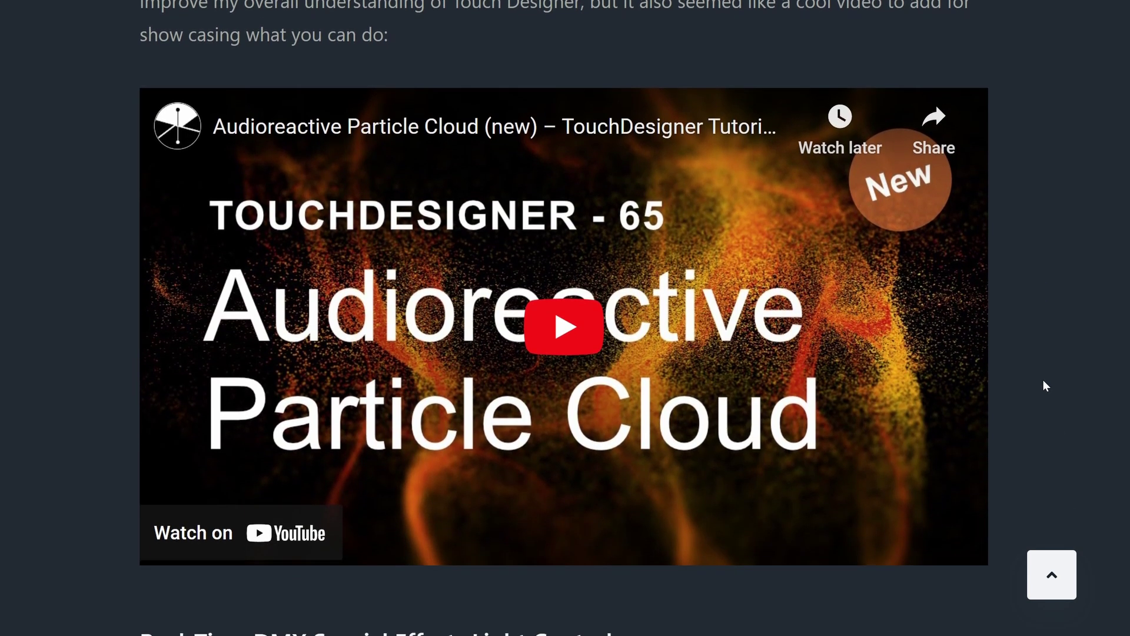
scroll(1043, 386, down, 6)
scroll(1046, 387, down, 5)
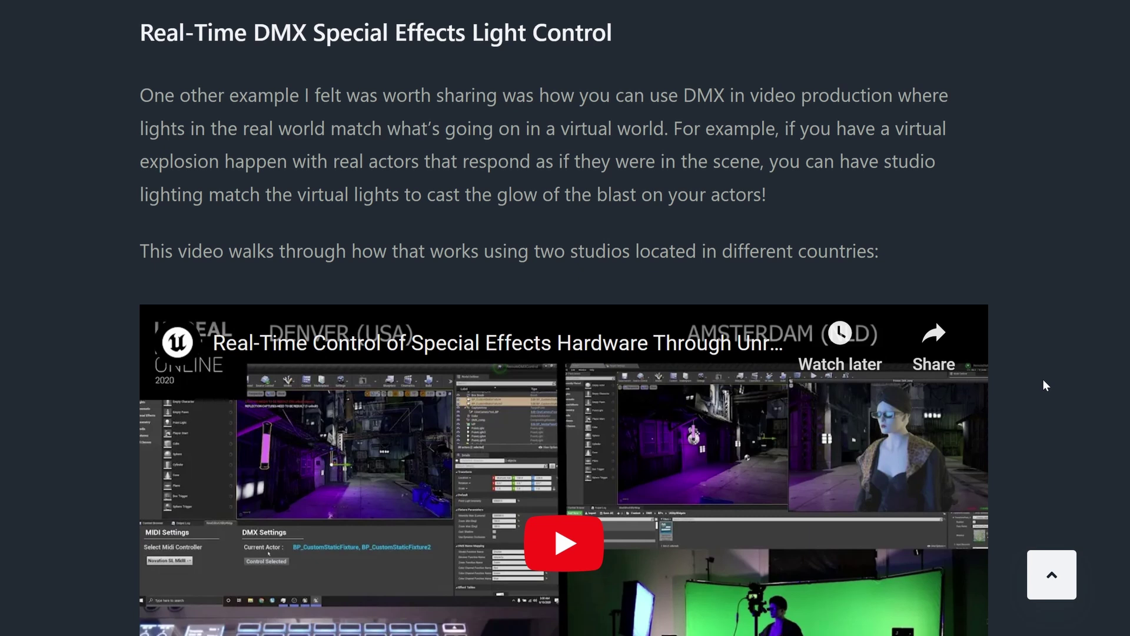
scroll(1044, 380, down, 3)
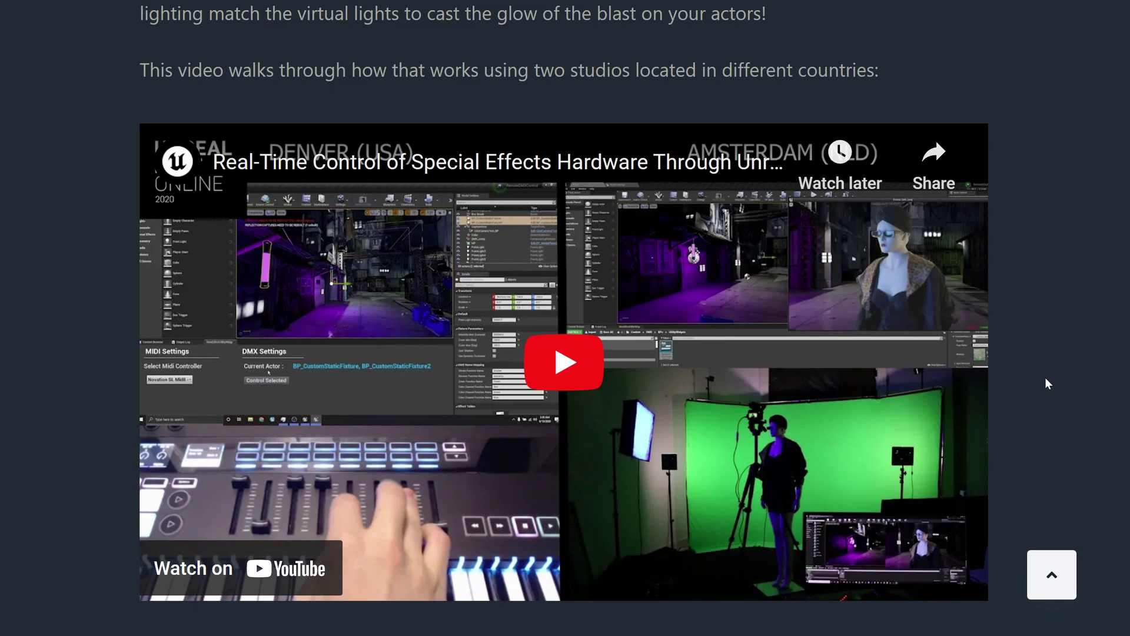
Read the article's Phase Two section on the DMX TouchDesigner tutorial and its fixture setup for the moving heads and laser.
scroll(1047, 380, down, 10)
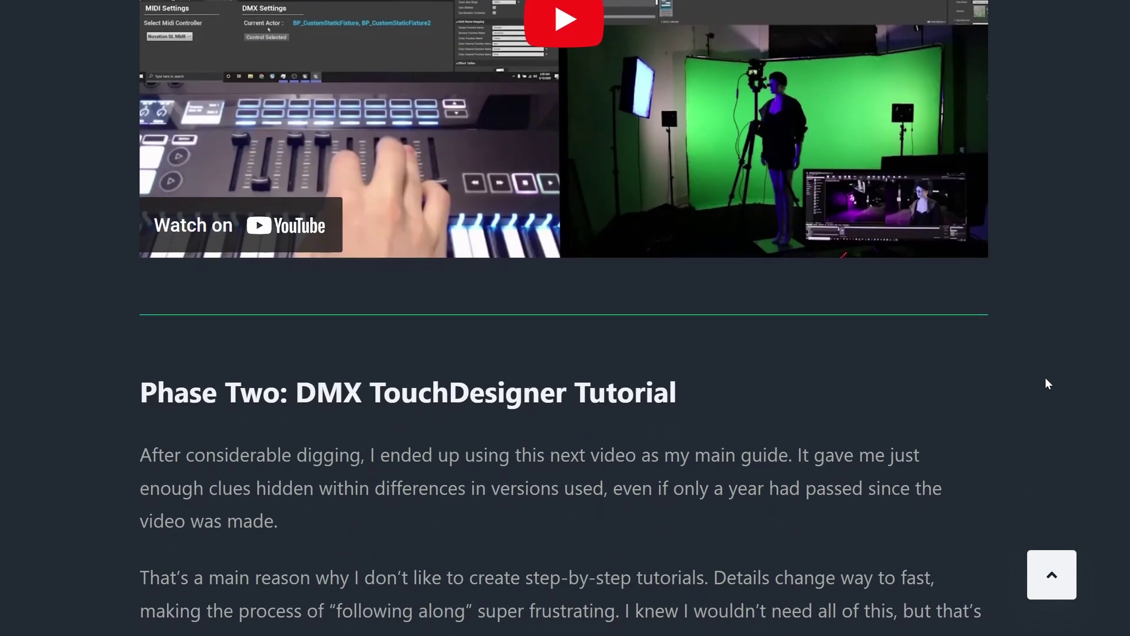
scroll(1046, 383, down, 2)
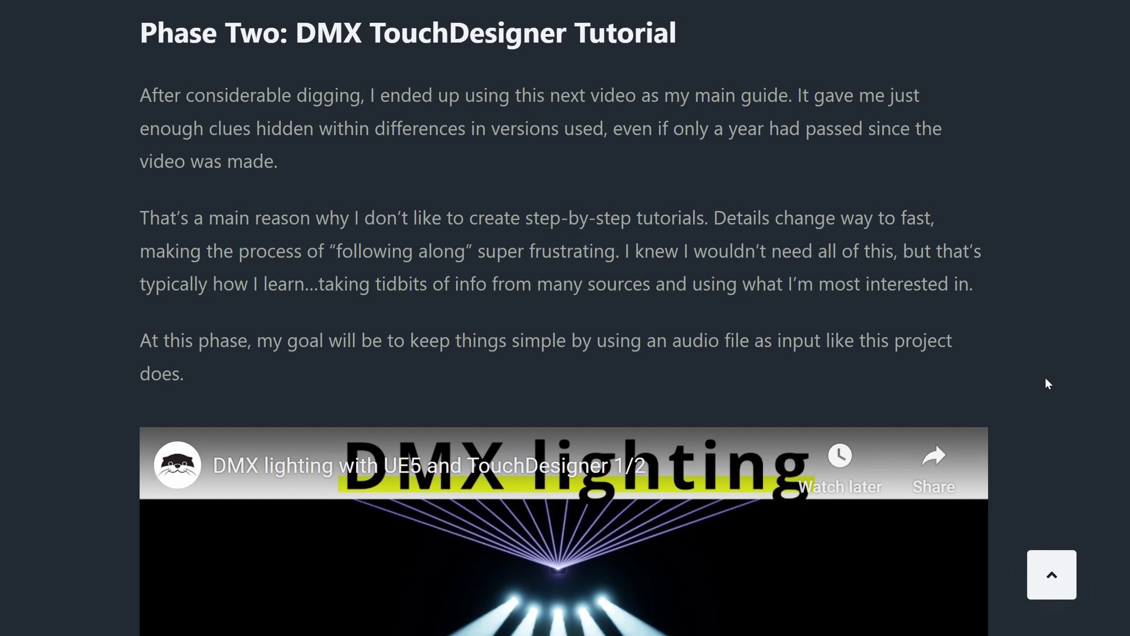
scroll(1047, 383, down, 4)
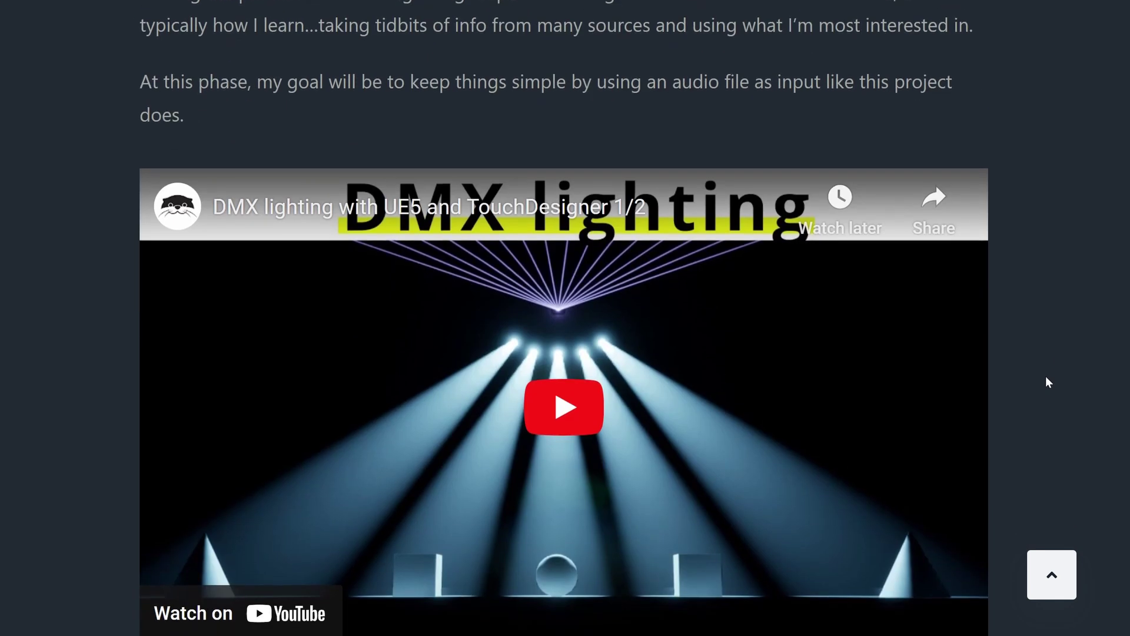
scroll(1046, 378, down, 2)
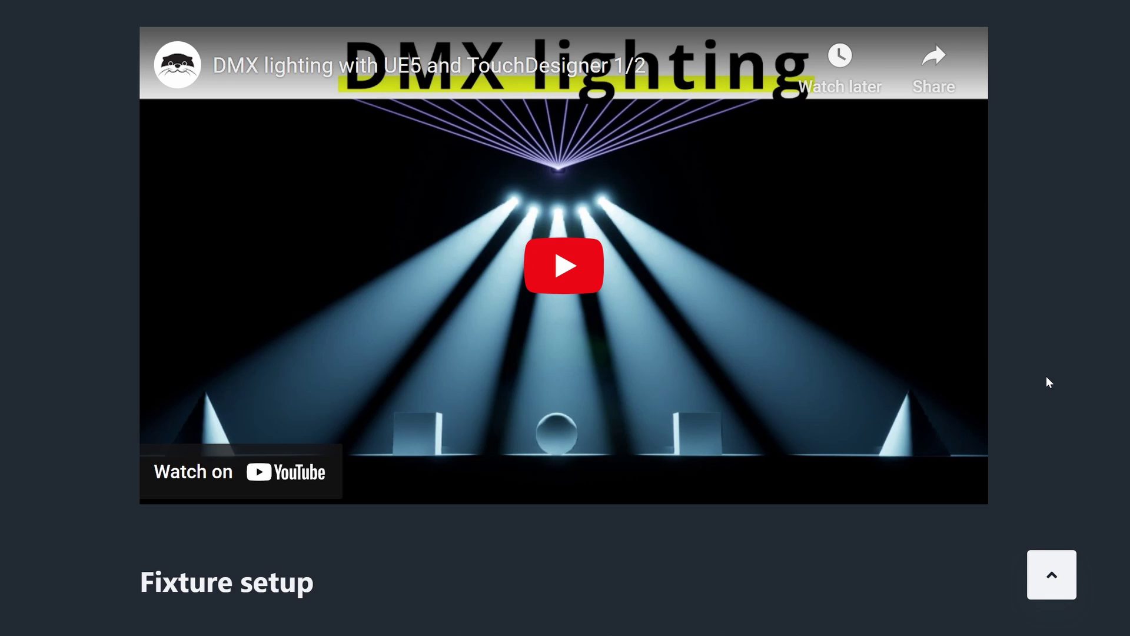
scroll(1047, 376, down, 12)
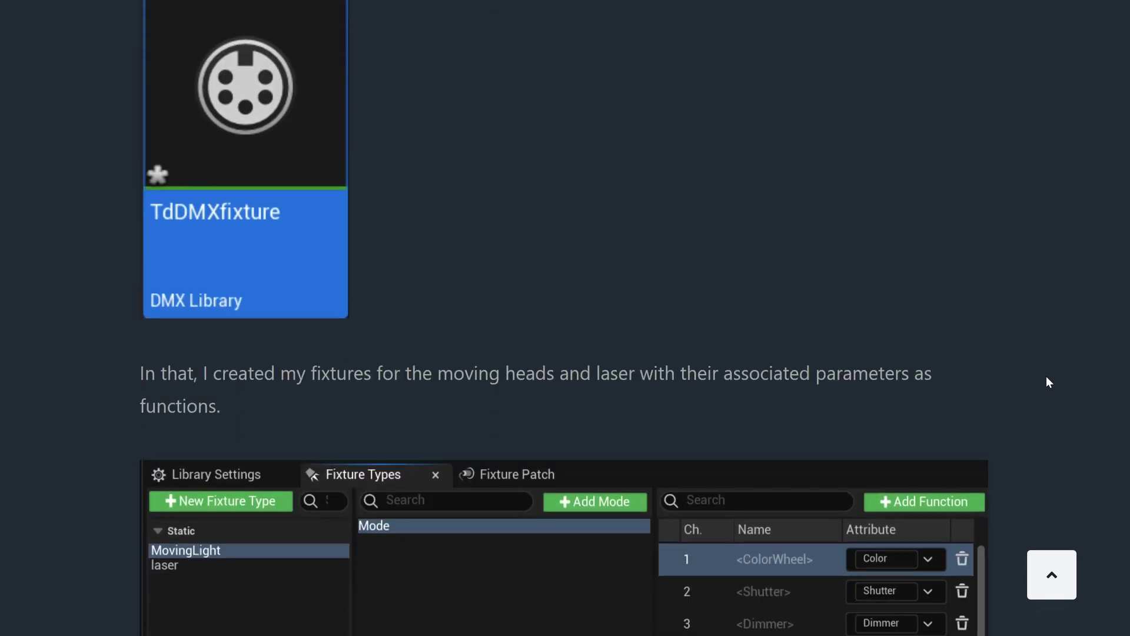
Review the article's TouchDesigner section on the CHOP network, the Art-Net DMX output and the DJ audio input.
scroll(1047, 376, down, 20)
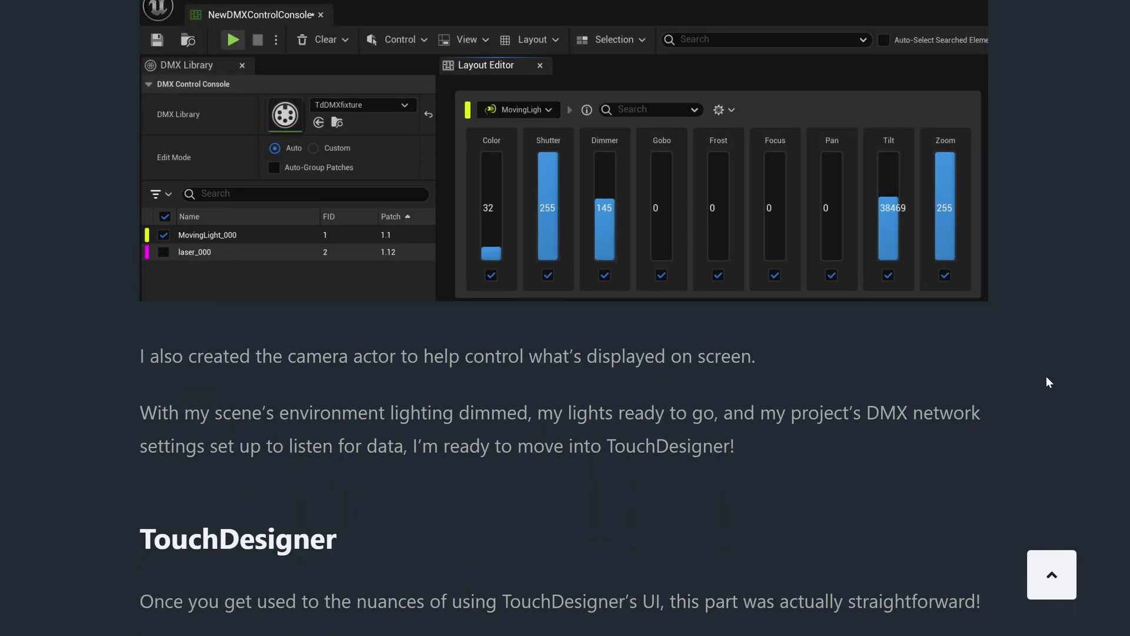
scroll(1047, 376, down, 10)
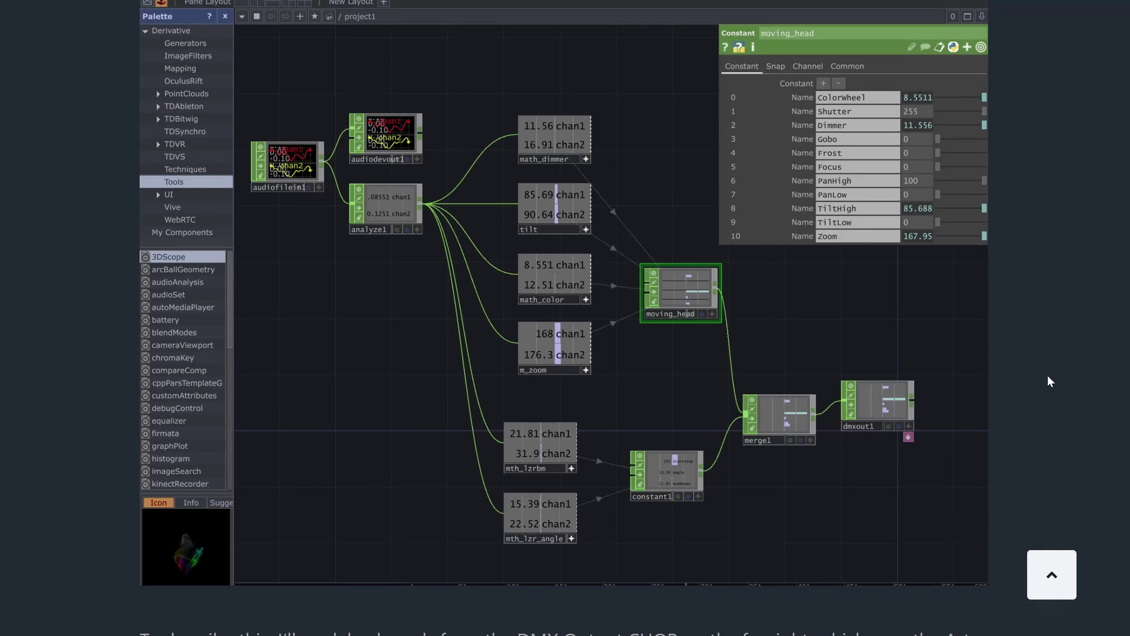
scroll(1048, 376, down, 5)
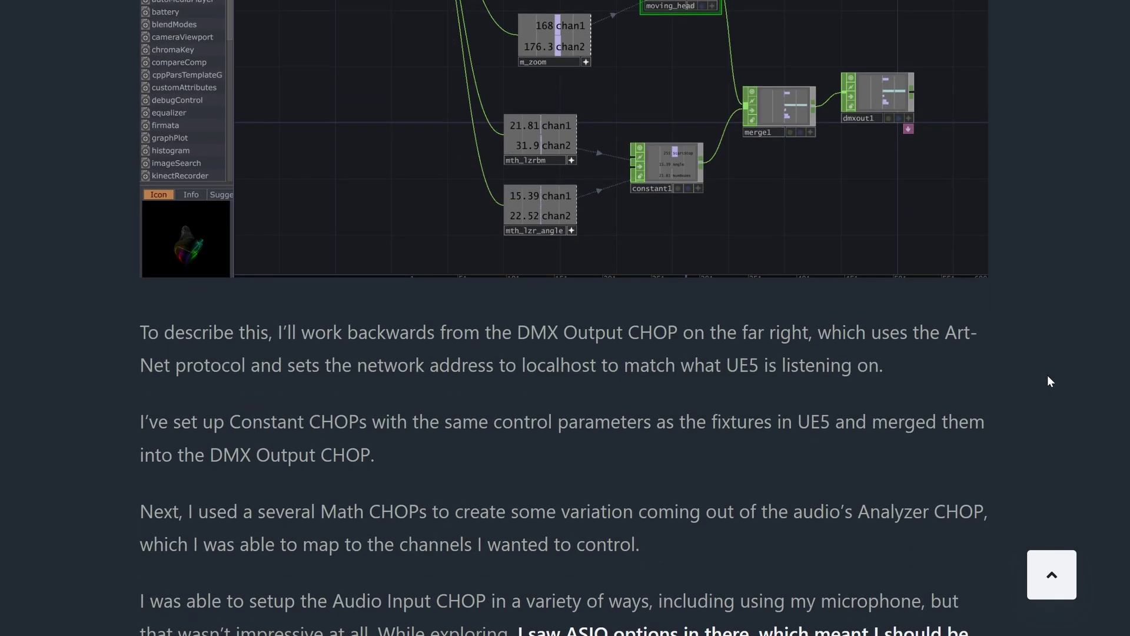
scroll(1047, 375, down, 11)
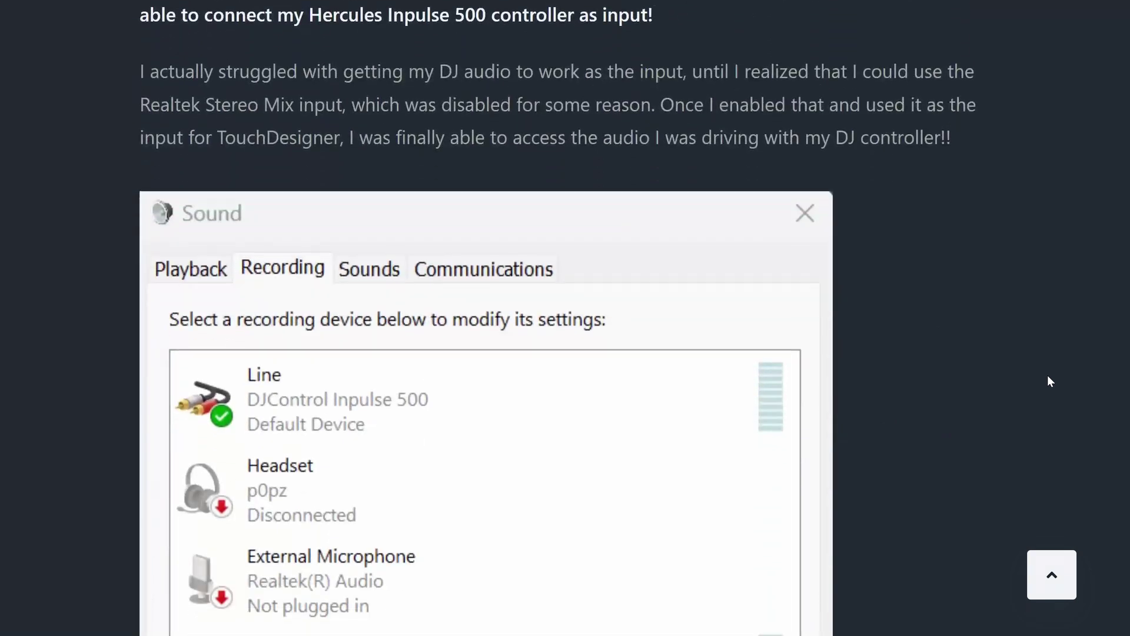
Look through the article's Phase Three section and the Rendering notes on light trails and noise artifacts under Future Exploration.
scroll(1047, 375, down, 17)
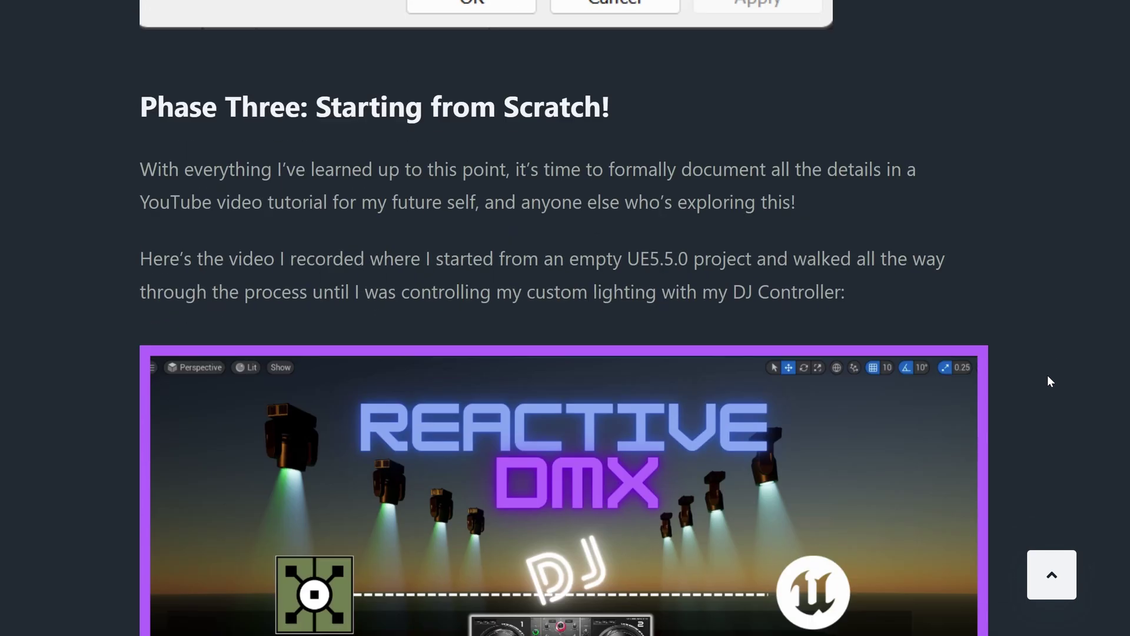
scroll(1048, 375, down, 5)
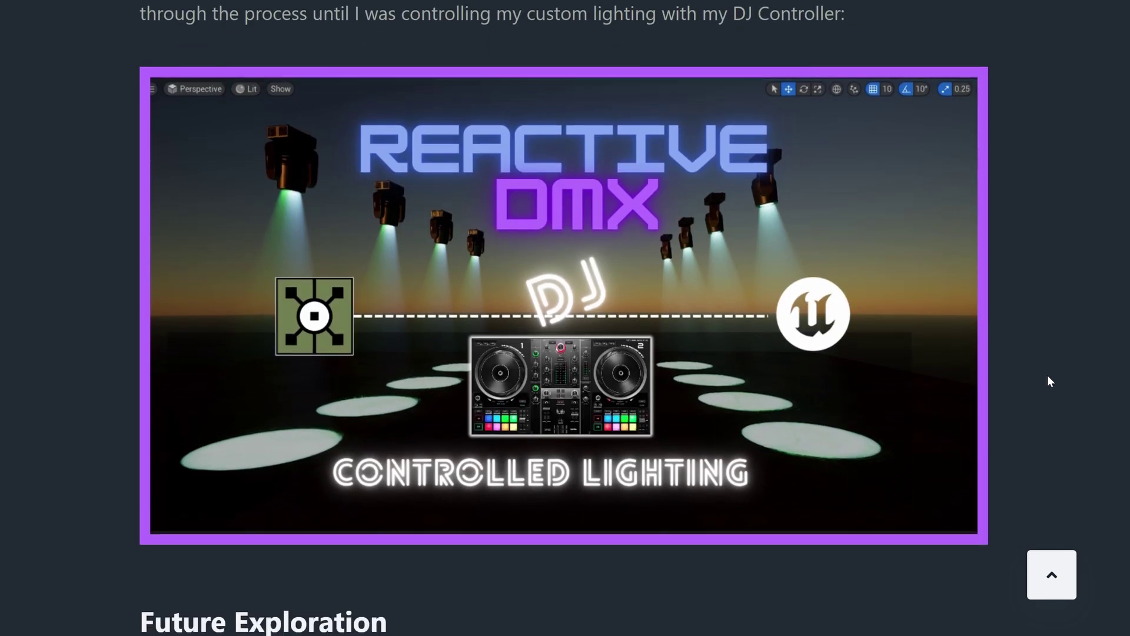
scroll(1047, 375, down, 9)
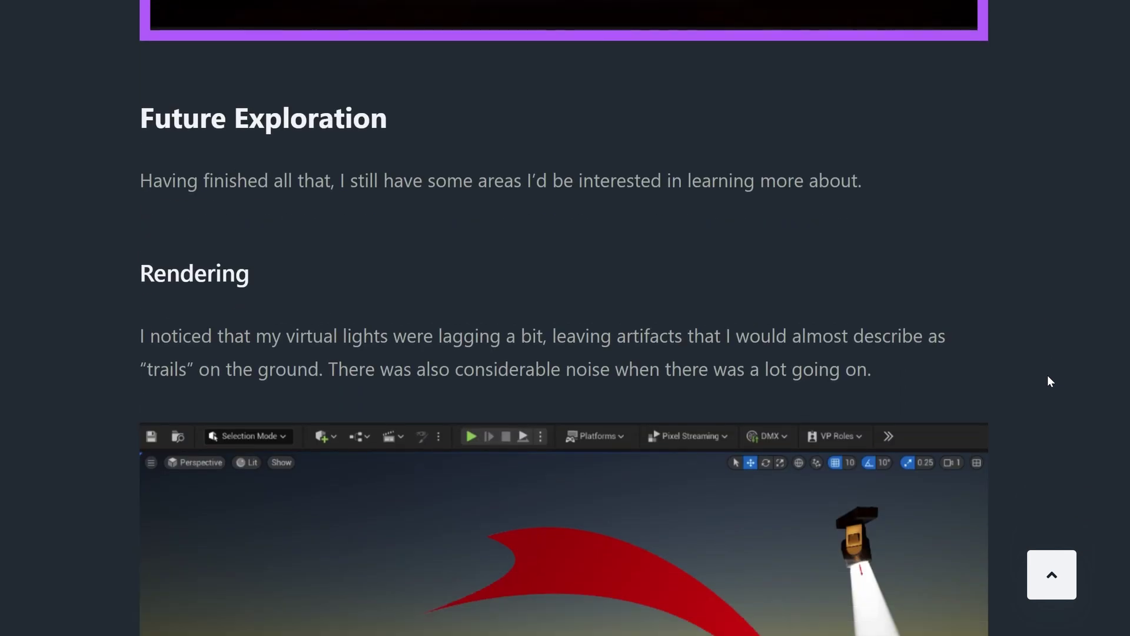
scroll(1047, 376, down, 3)
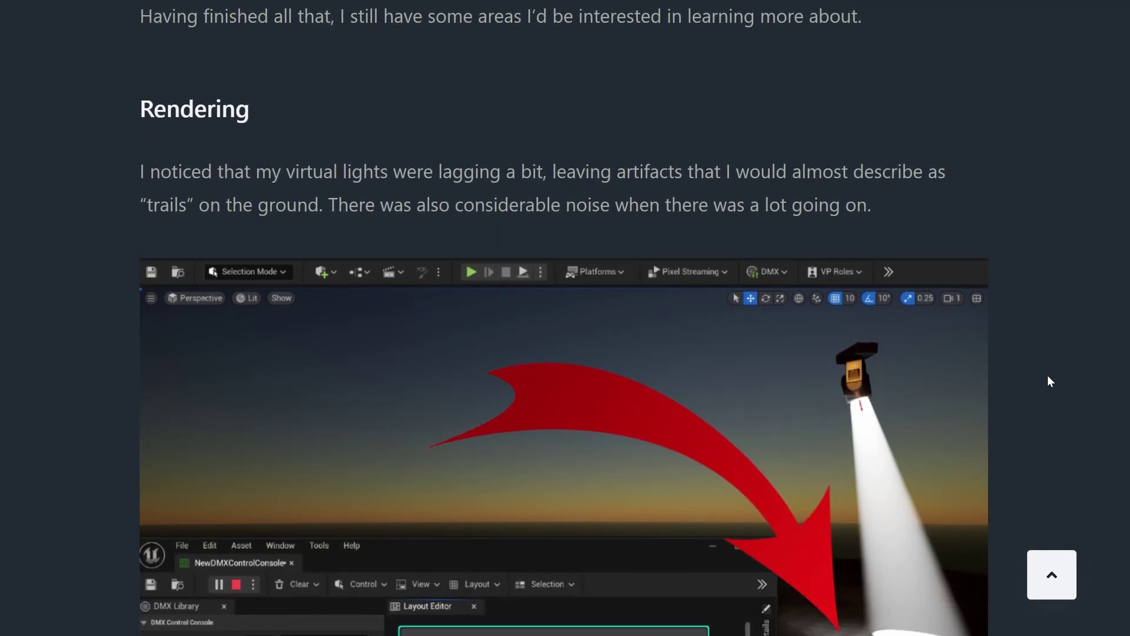
scroll(1048, 376, down, 1)
scroll(1047, 376, down, 1)
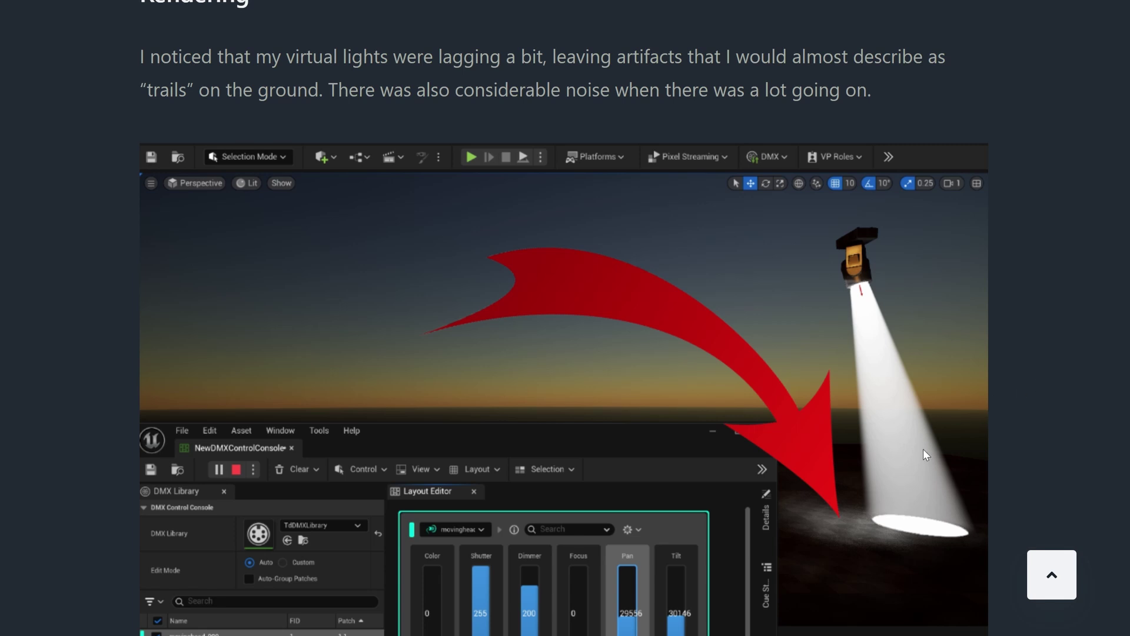
scroll(1073, 429, down, 4)
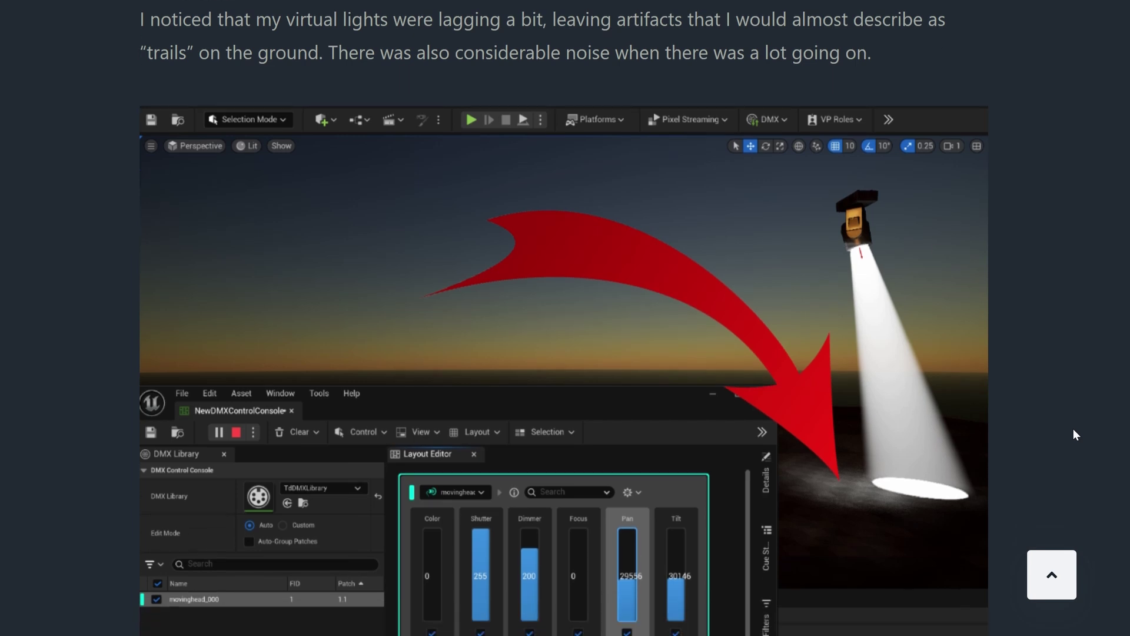
scroll(1073, 426, down, 7)
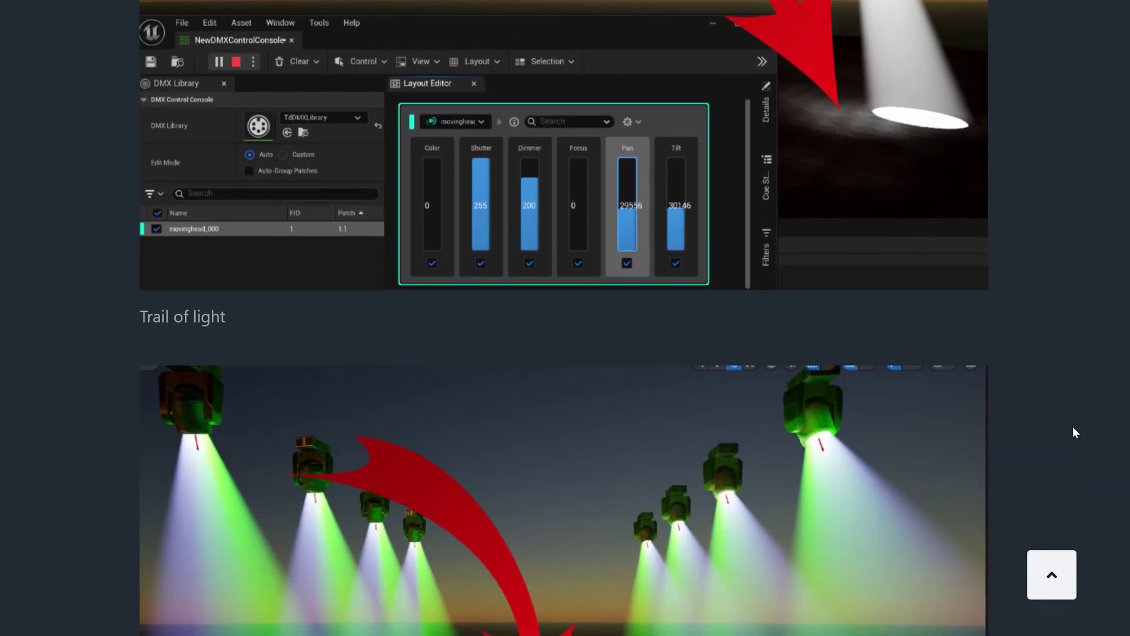
scroll(795, 446, down, 1)
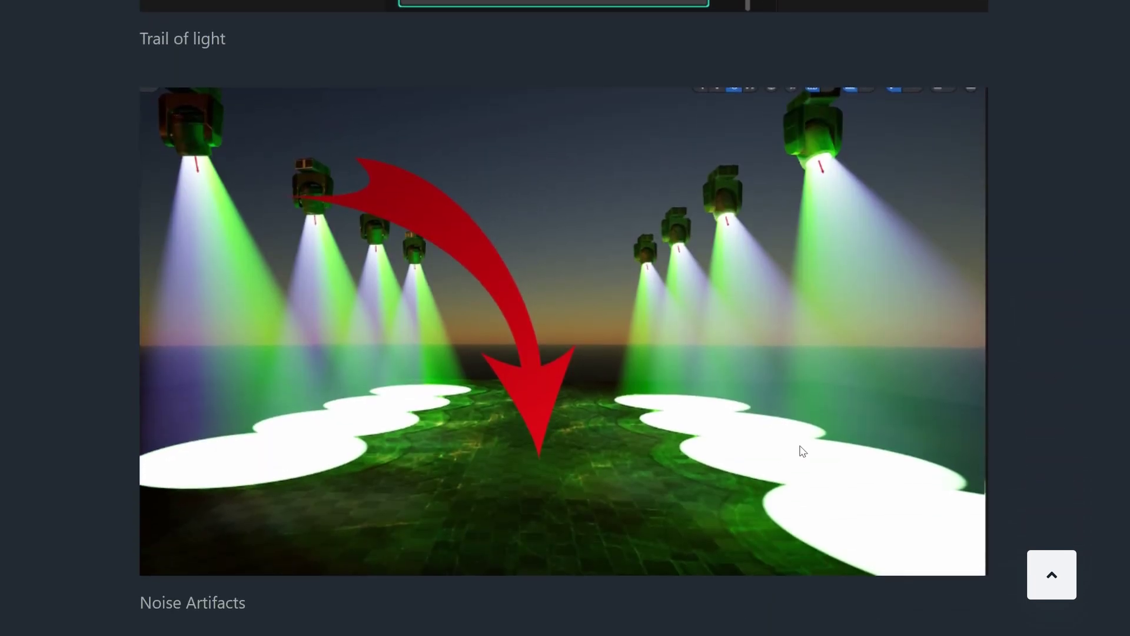
scroll(1048, 412, down, 1)
scroll(1049, 413, down, 7)
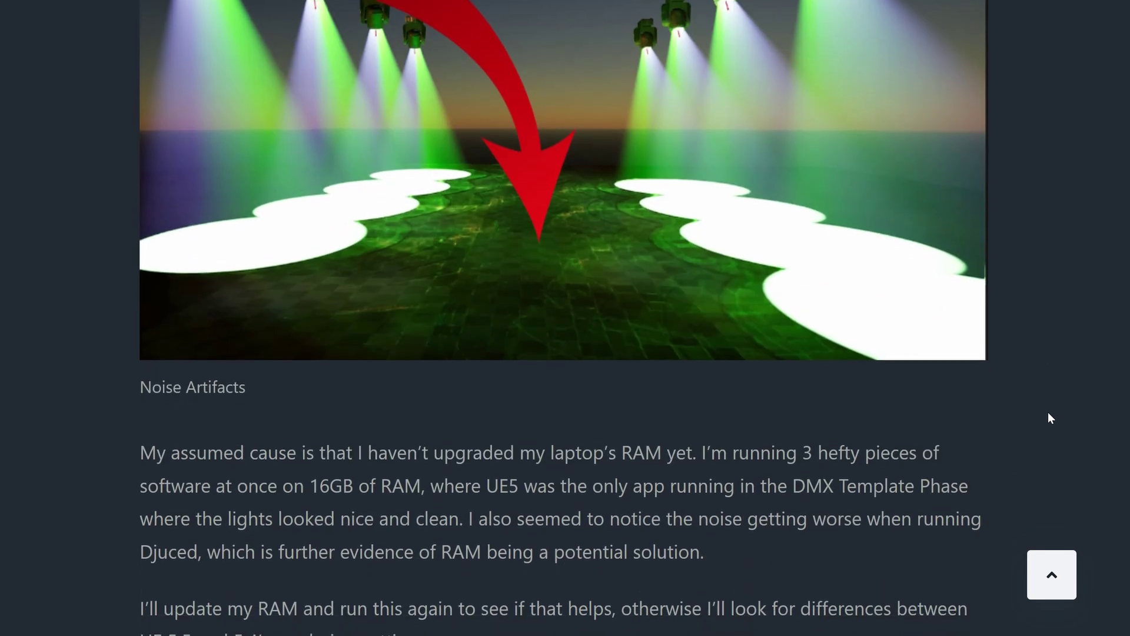
Read the remaining Future Exploration topics: 16-bit pan and tilt, audio analysis, DMX movement mapping and control of physical lights.
scroll(1051, 418, down, 5)
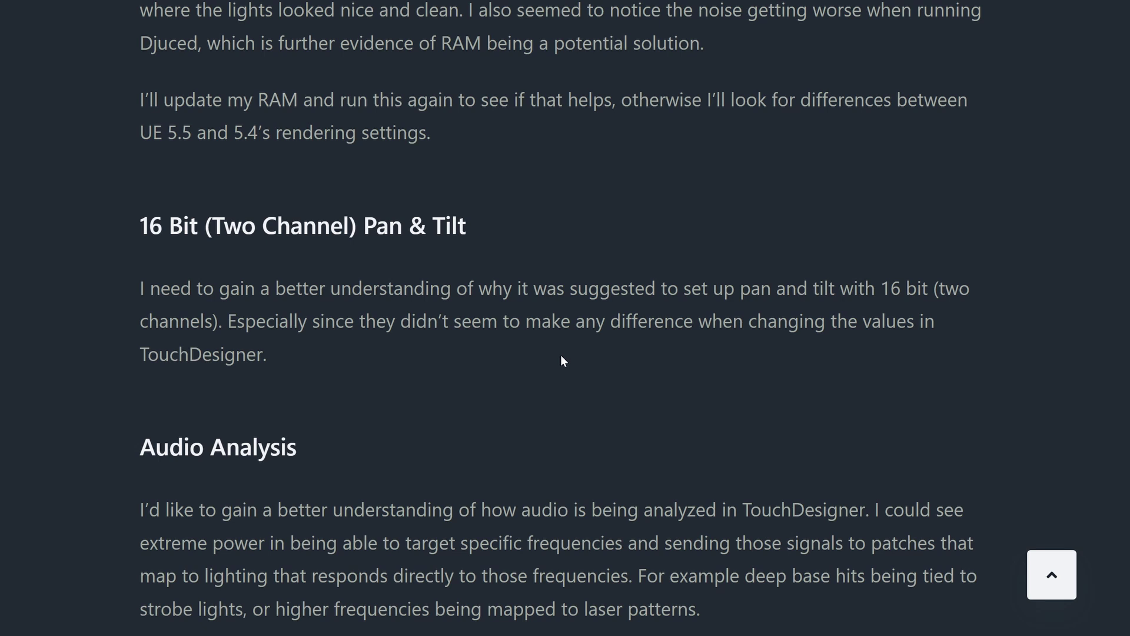
scroll(563, 360, down, 3)
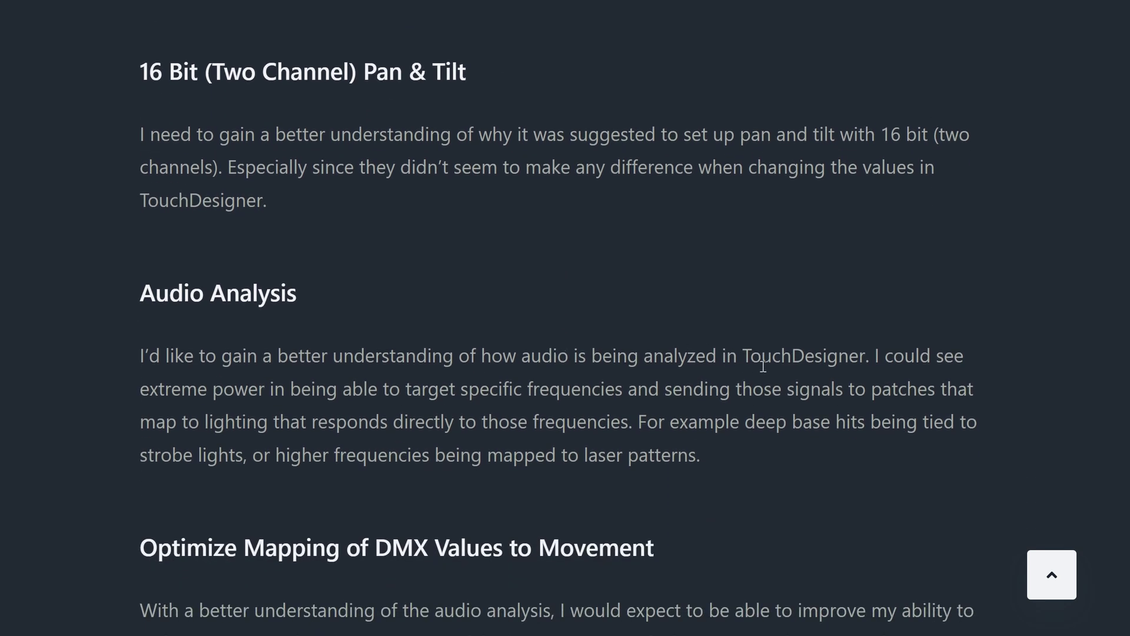
scroll(759, 452, down, 2)
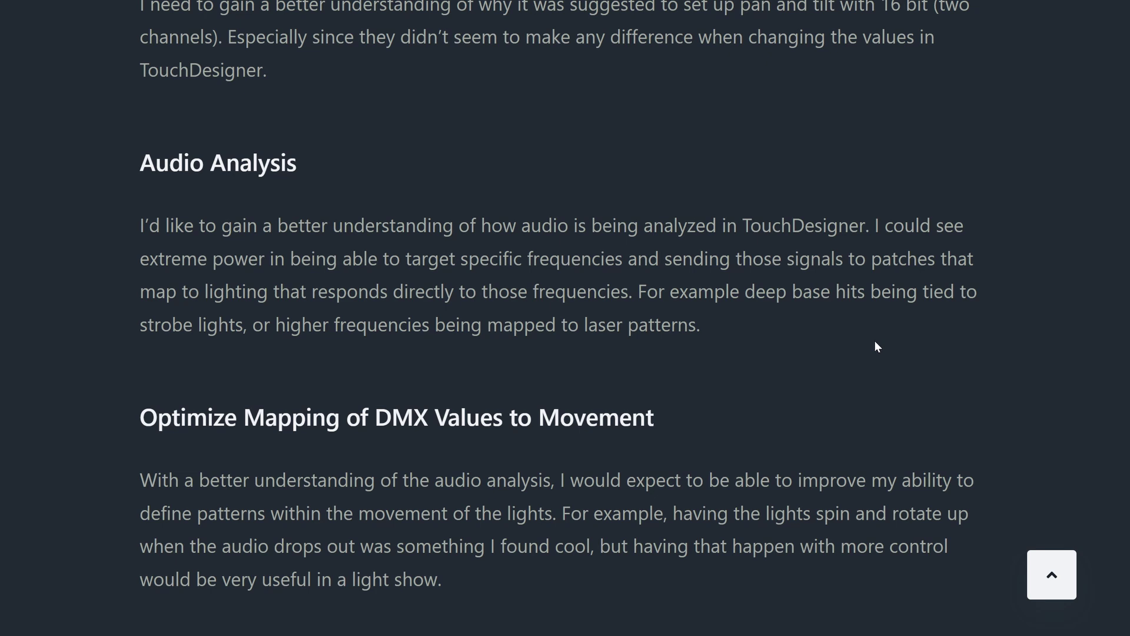
scroll(875, 344, down, 3)
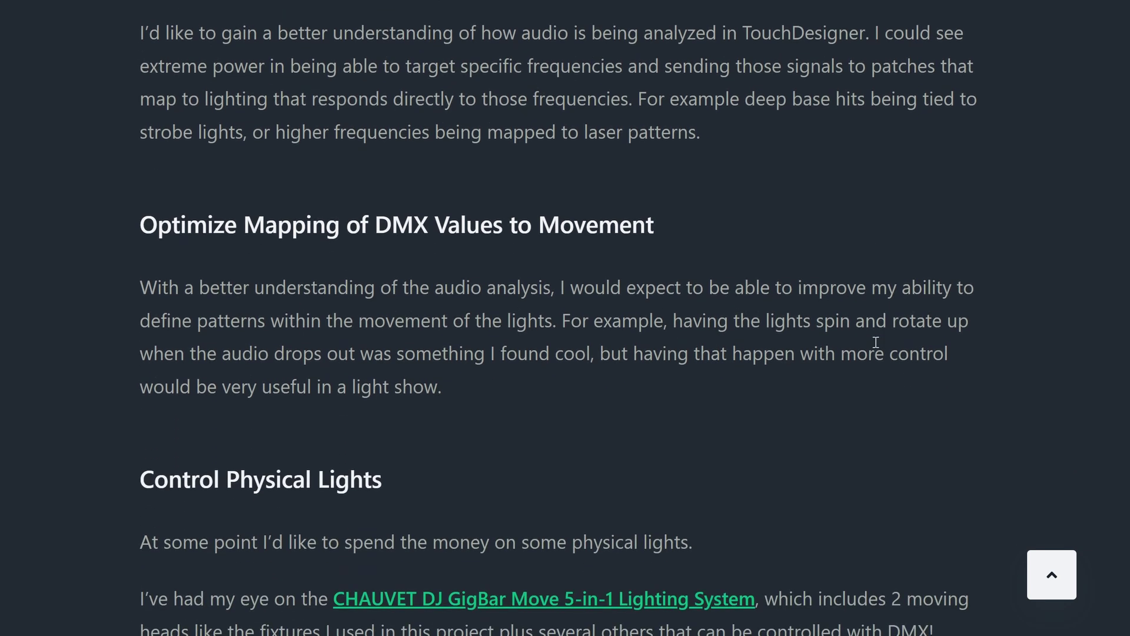
scroll(876, 345, down, 1)
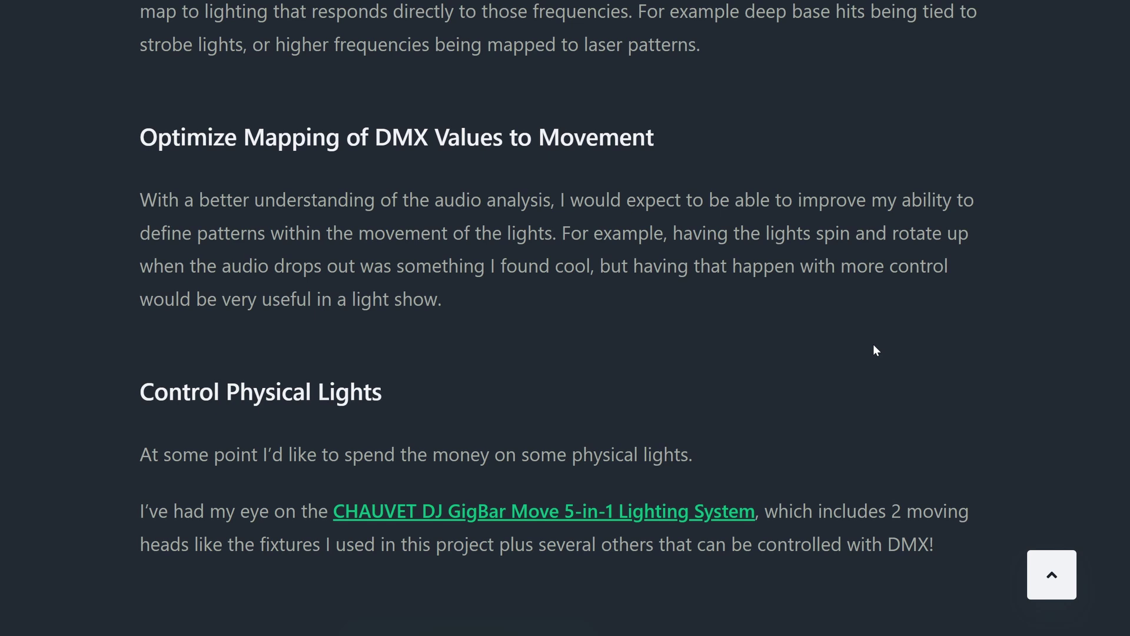
scroll(874, 346, down, 4)
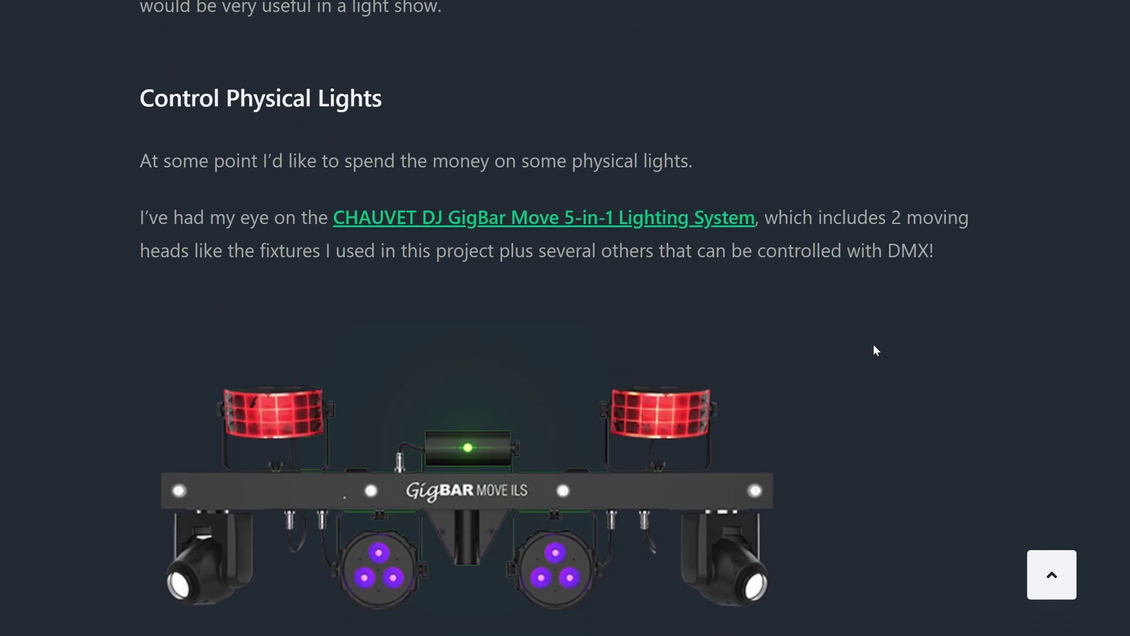
scroll(874, 347, down, 1)
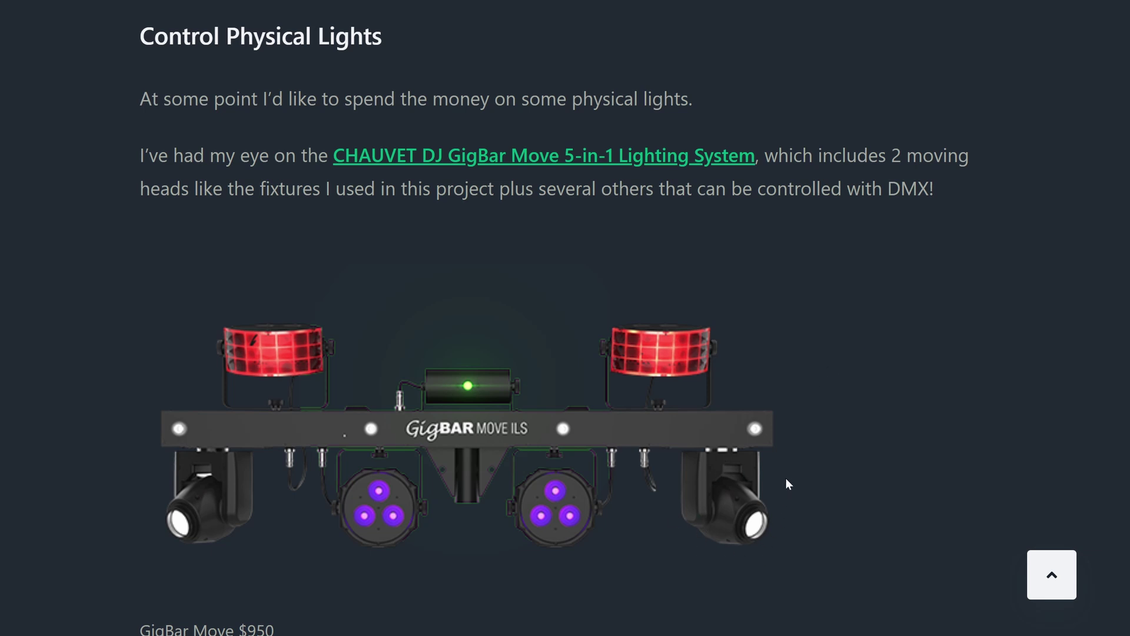
scroll(872, 456, down, 1)
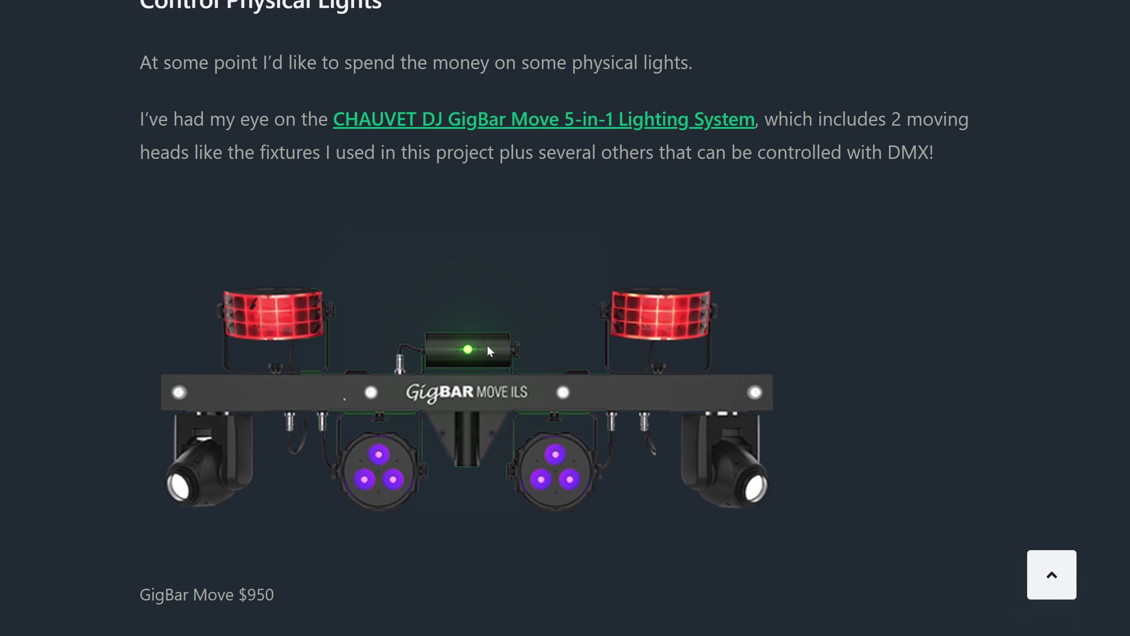
Open the GitHub link to the Unreal Engine and TouchDesigner project files from the Project Files section in a new tab.
scroll(910, 378, down, 8)
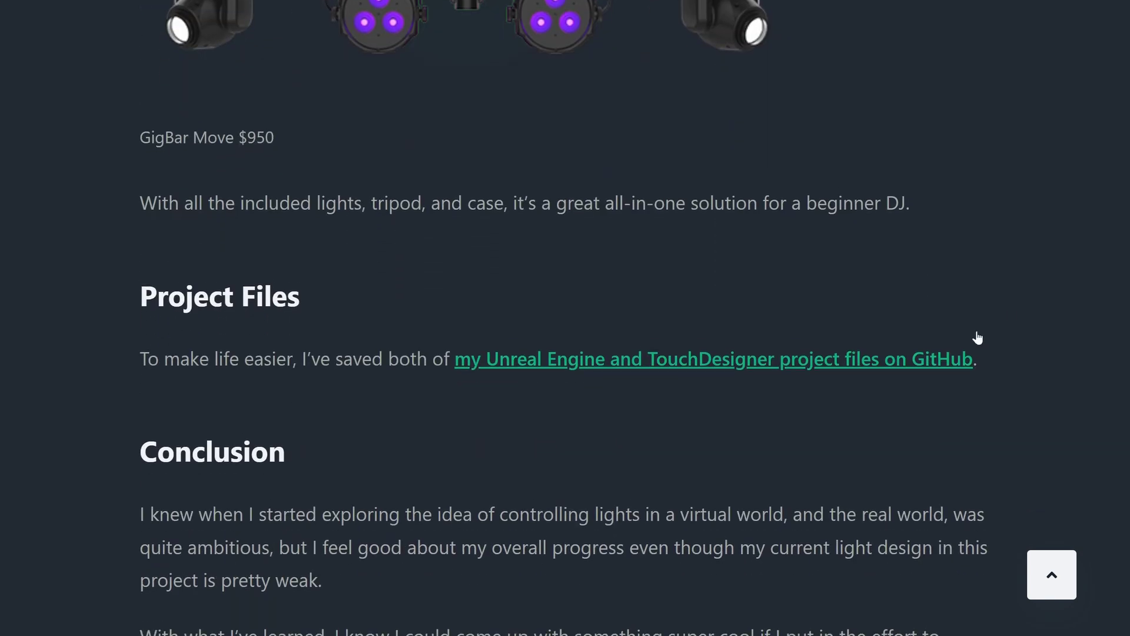
scroll(1047, 342, down, 1)
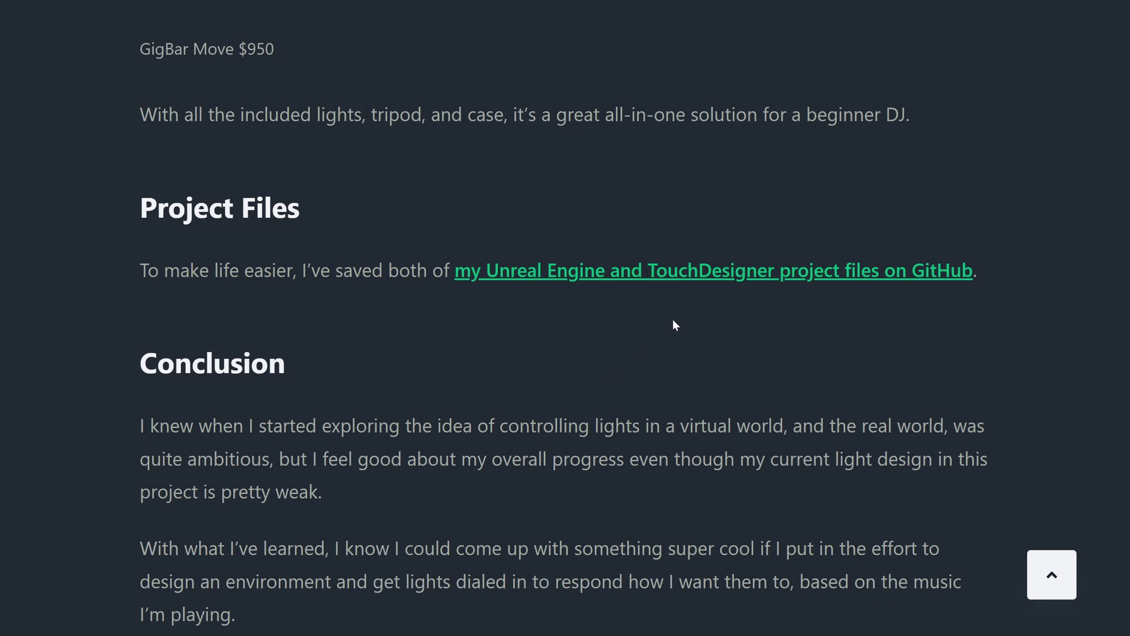
right_click(701, 277)
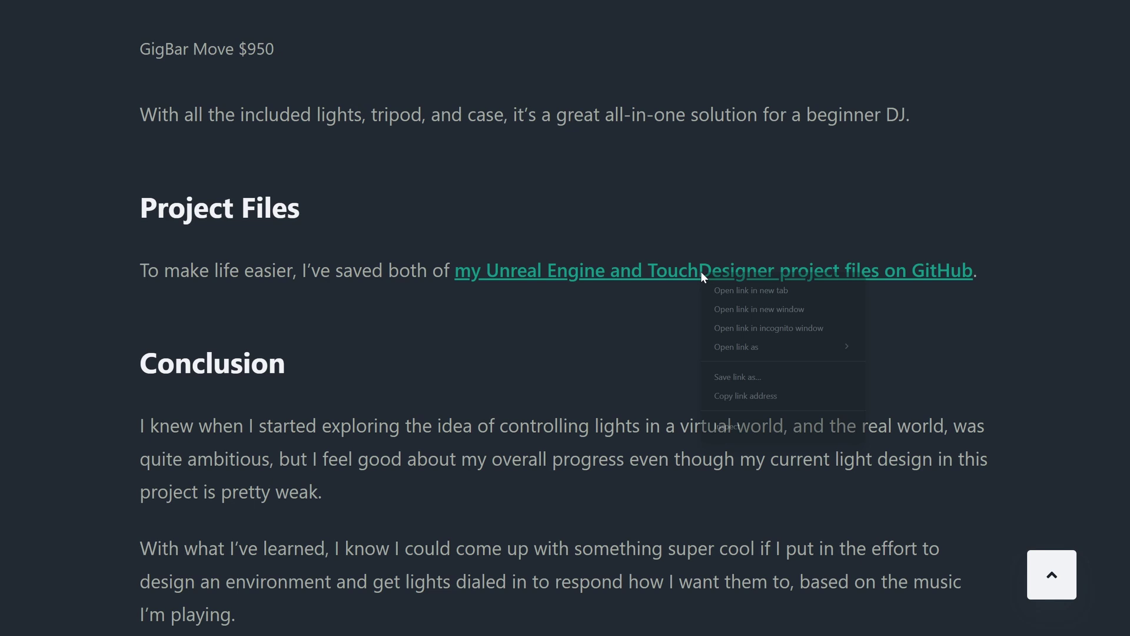
click(731, 291)
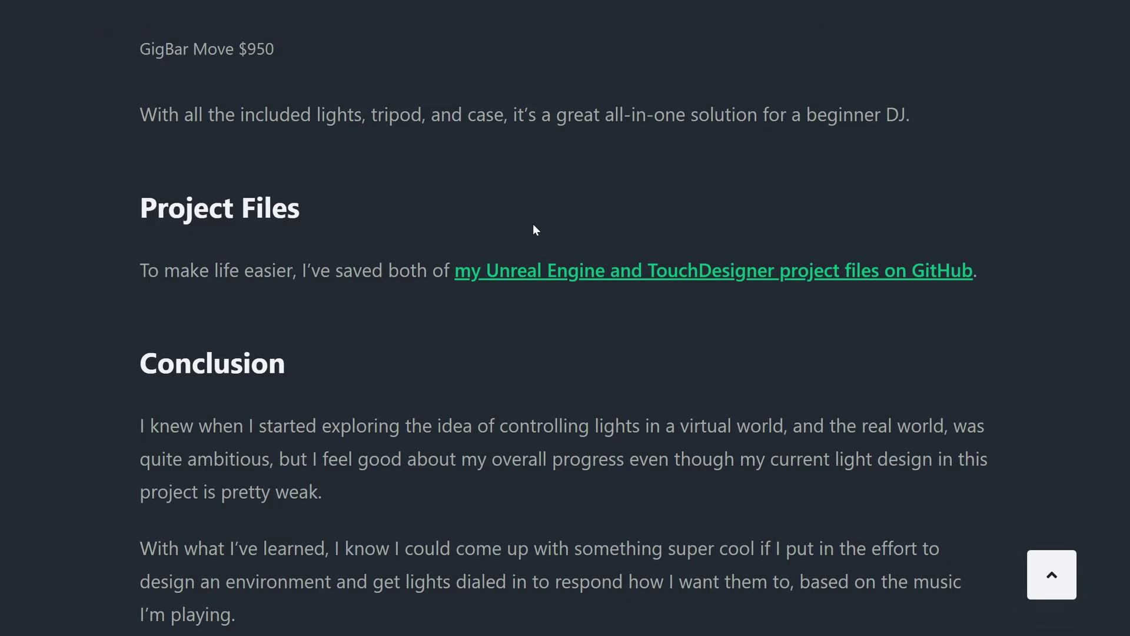
Read the article's closing Conclusion, Reflection and Progression sections.
scroll(699, 358, down, 12)
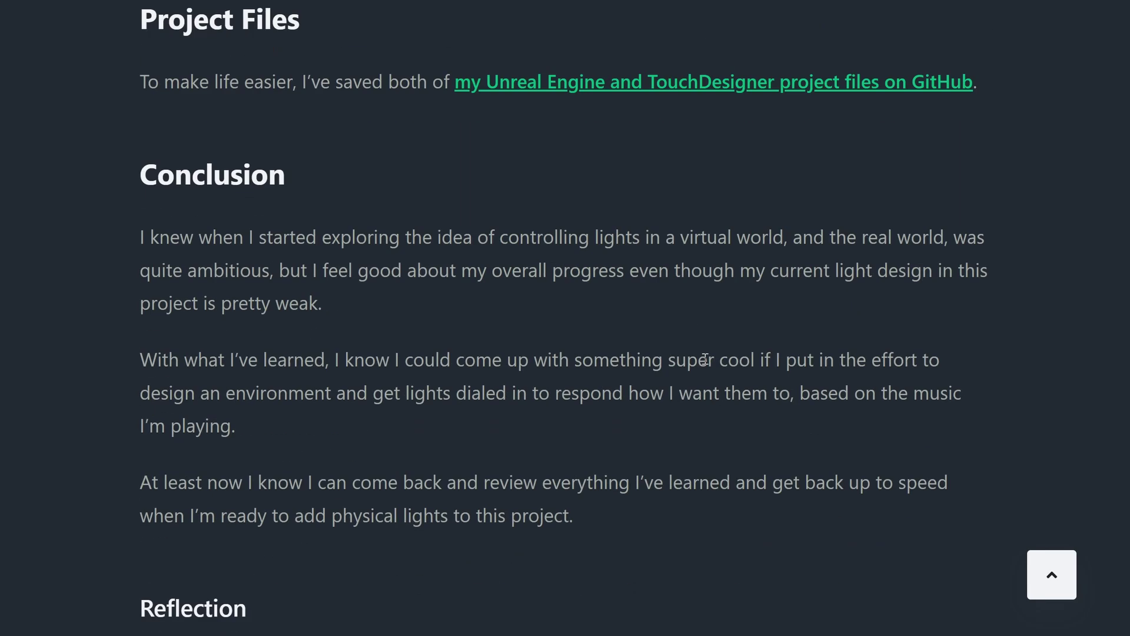
scroll(699, 358, down, 3)
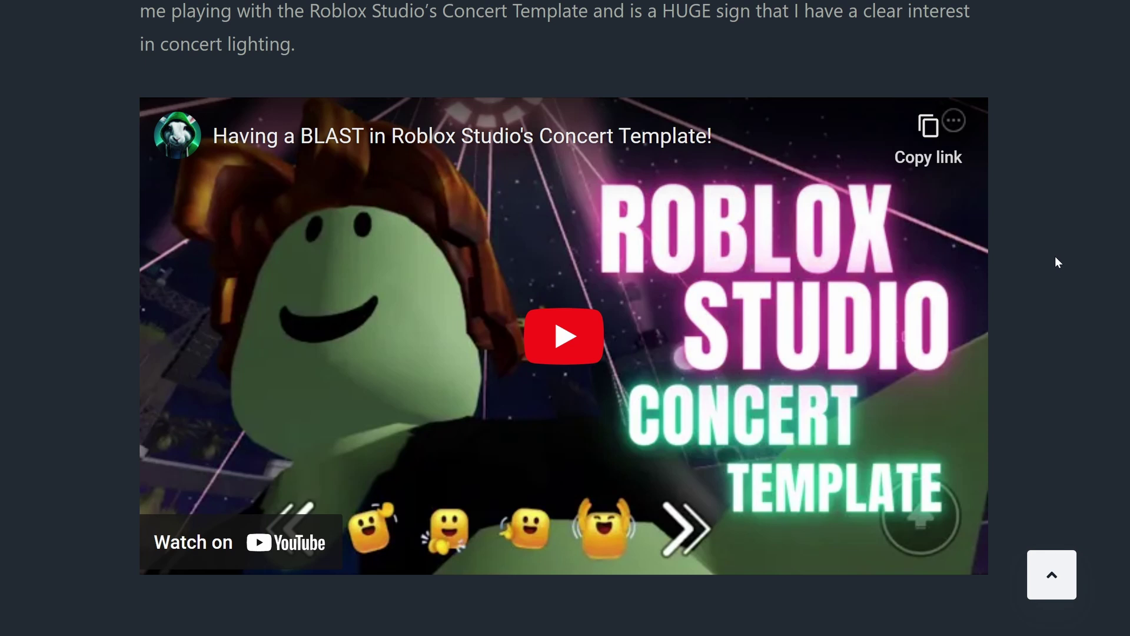
scroll(1055, 262, down, 7)
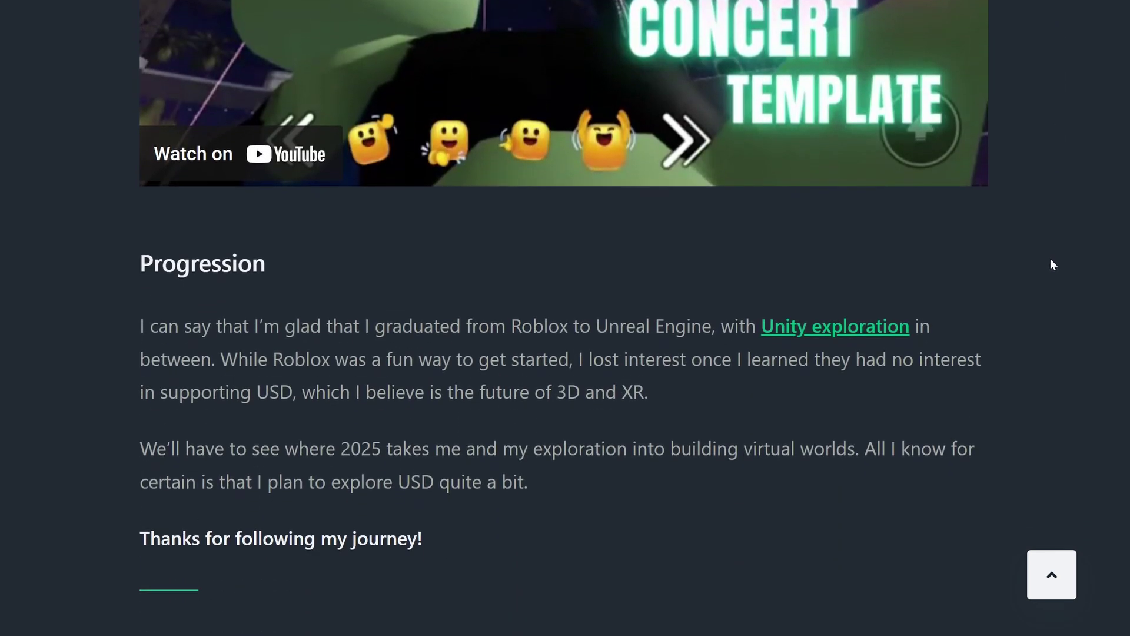